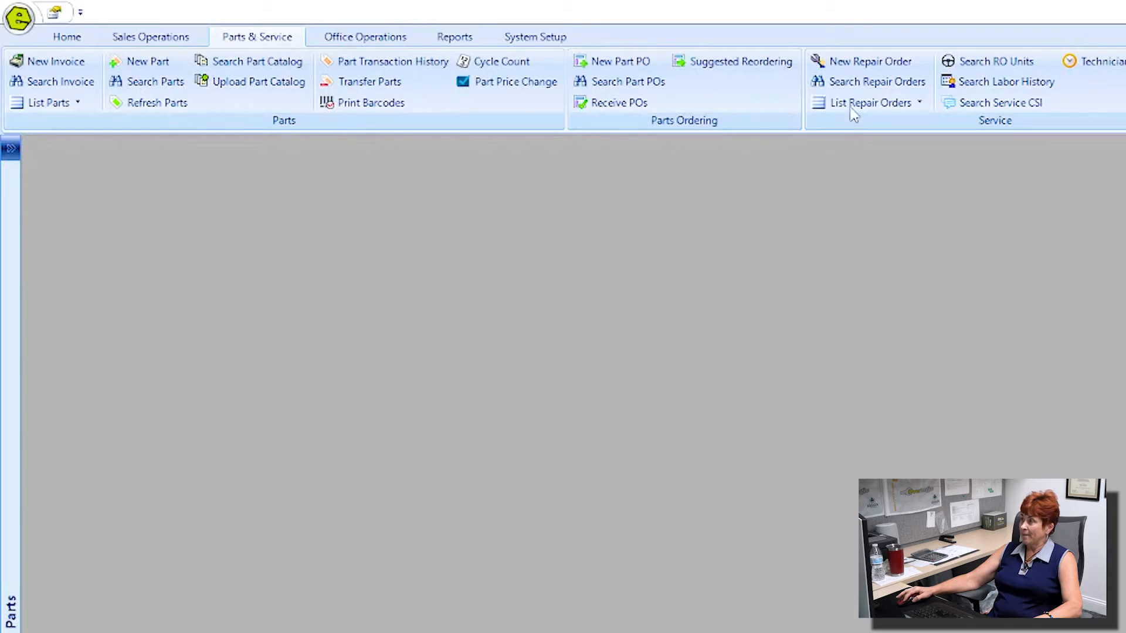
Step: Create a new blank Retail repair order for the Birmingham location dated 06/29/2022
left_click(845, 60)
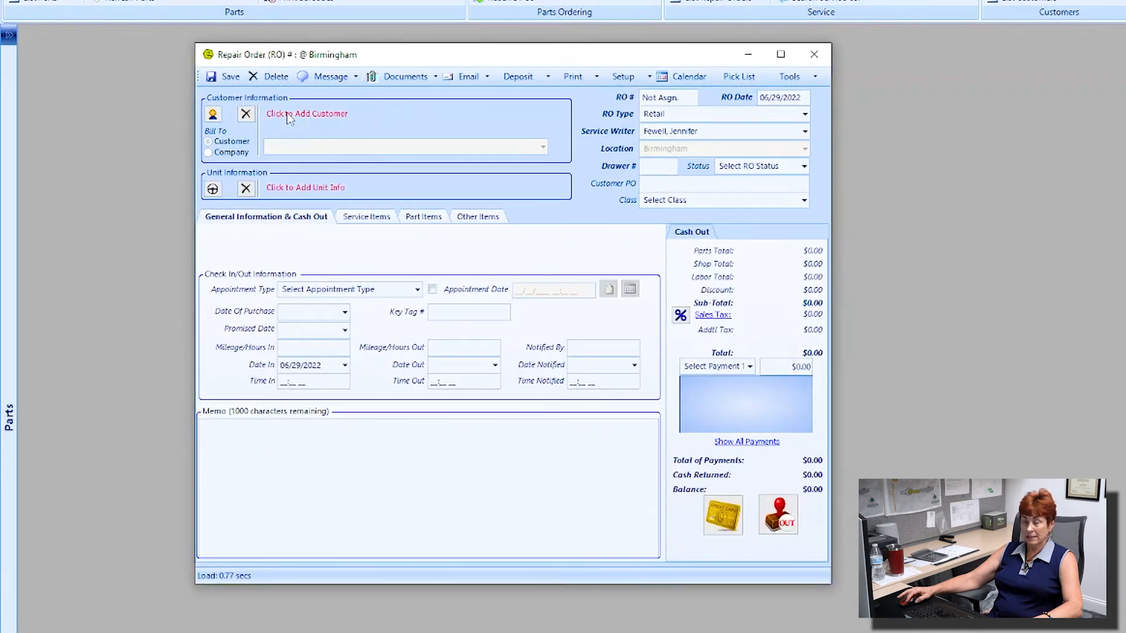
Step: Search Customer Lookup by the customer's last and first name and attach the match to RO 10754
left_click(287, 112)
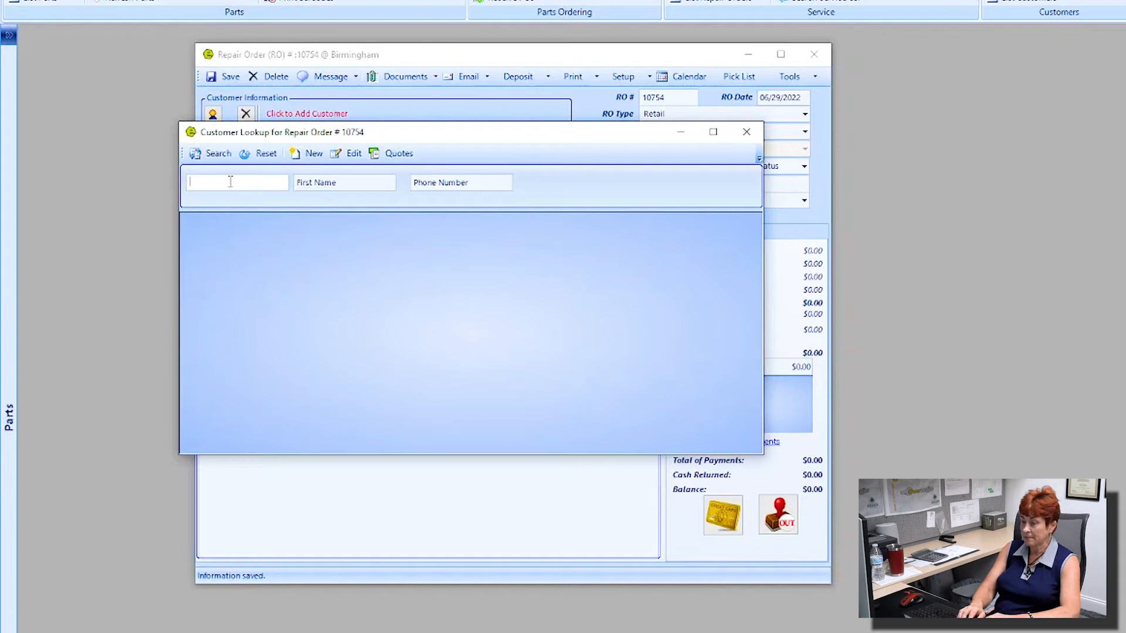
key("Tab")
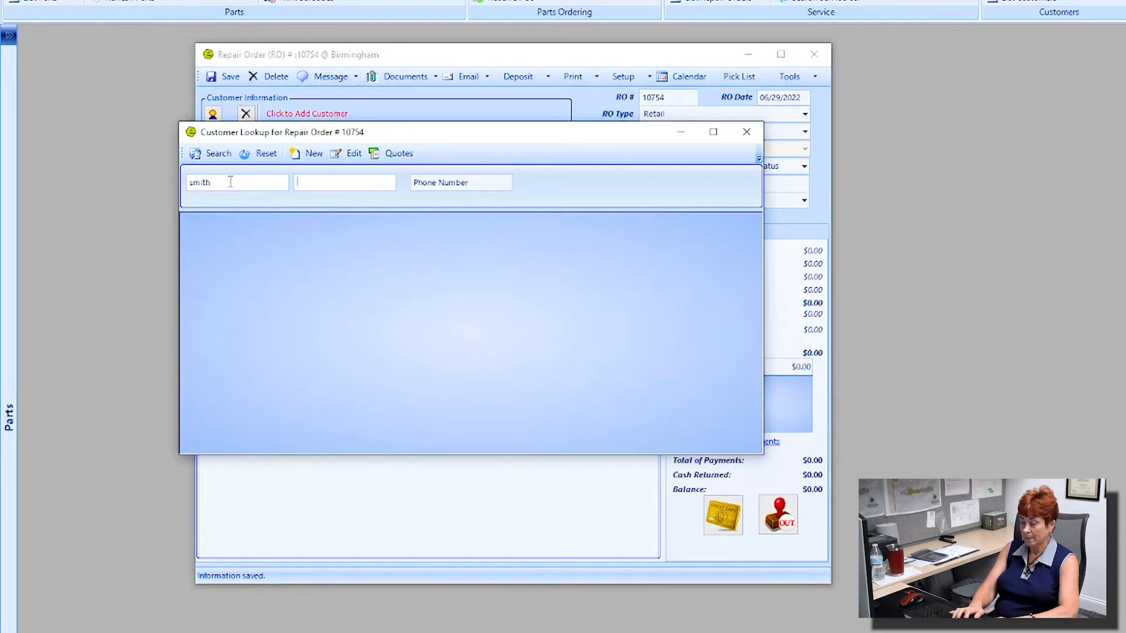
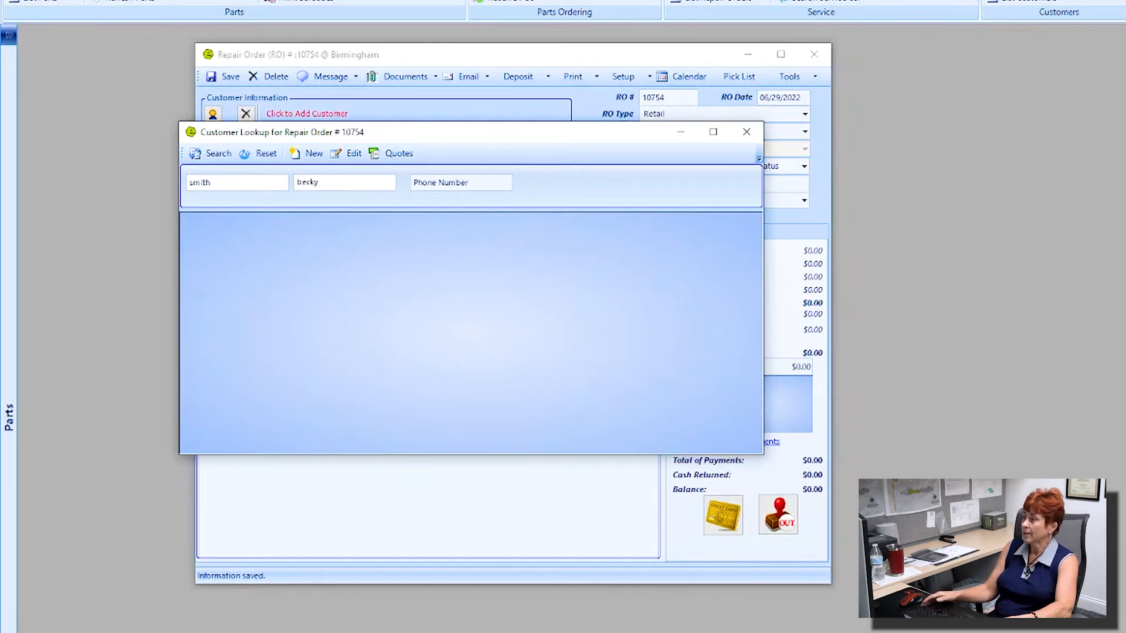
key("Return")
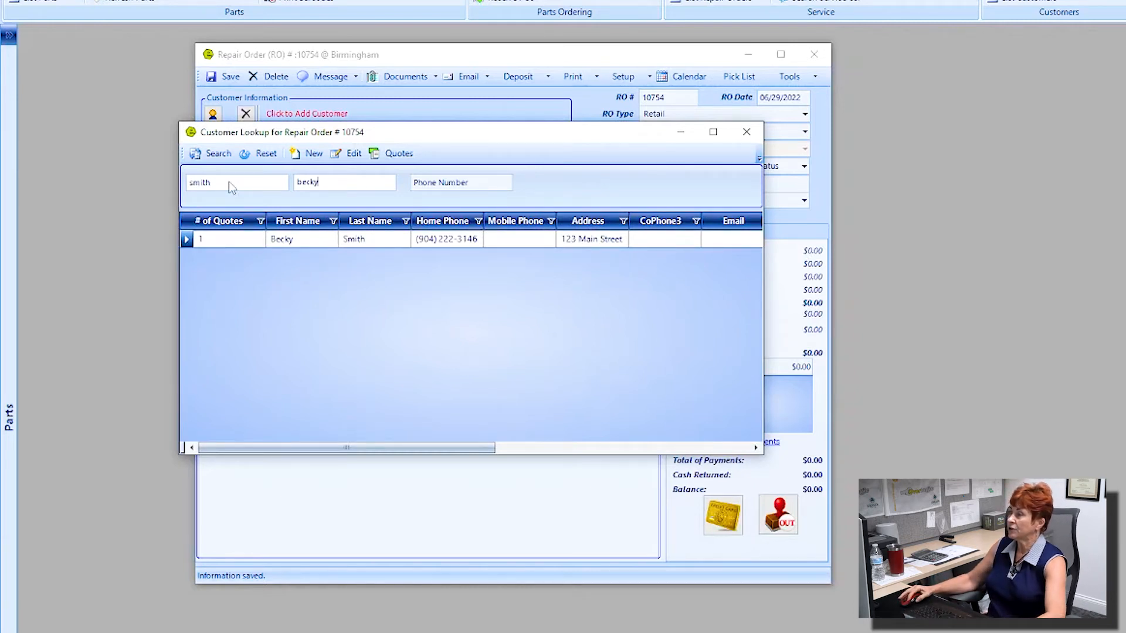
double_click(341, 239)
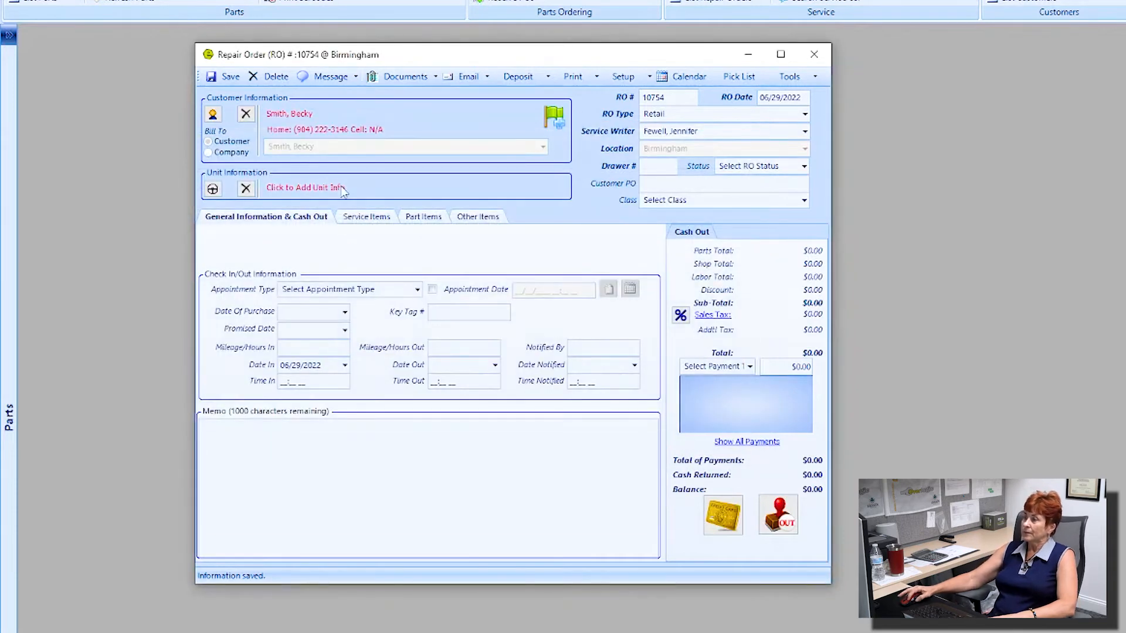
Step: Attach the 2018 KZ Sportsmen travel trailer (purchased 02/11/2021) from RO Unit Search to RO 10754
left_click(305, 186)
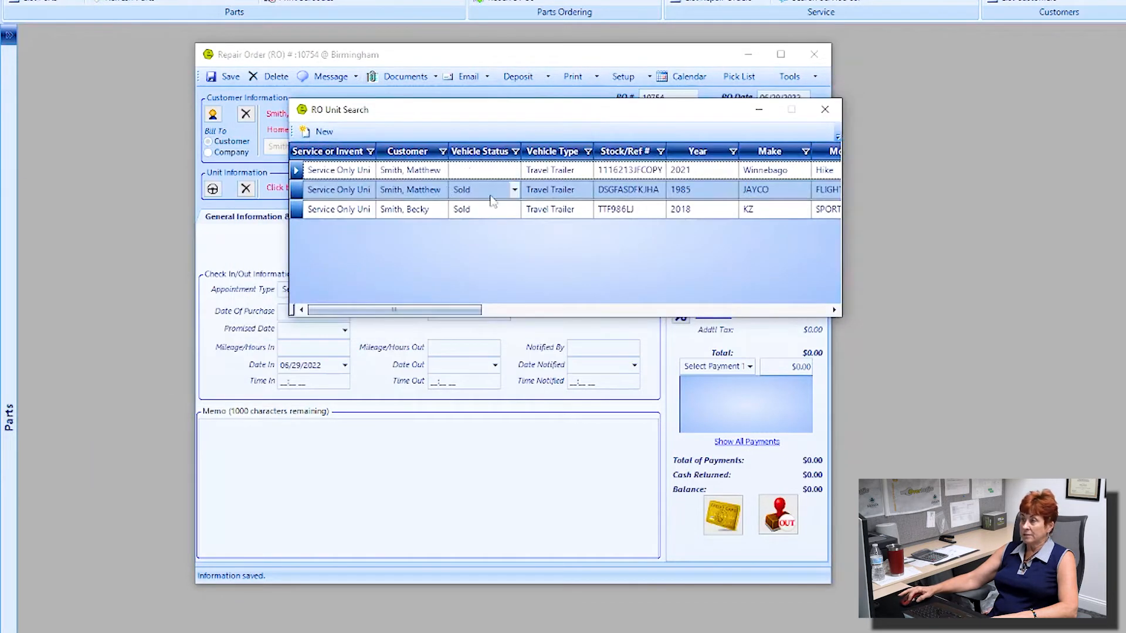
left_click(421, 209)
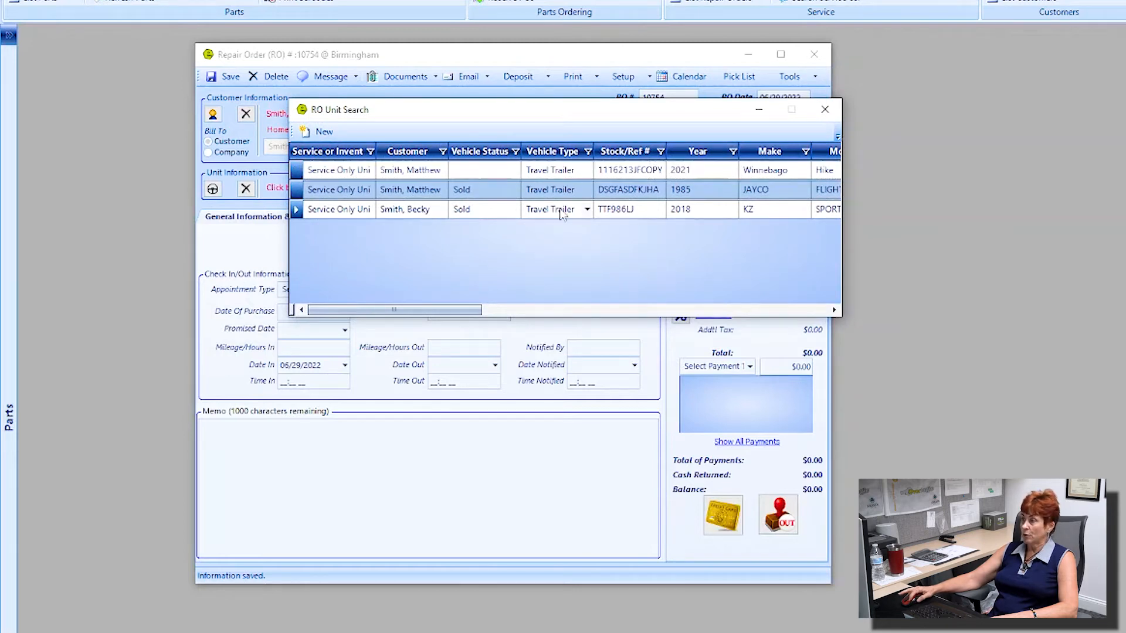
double_click(387, 211)
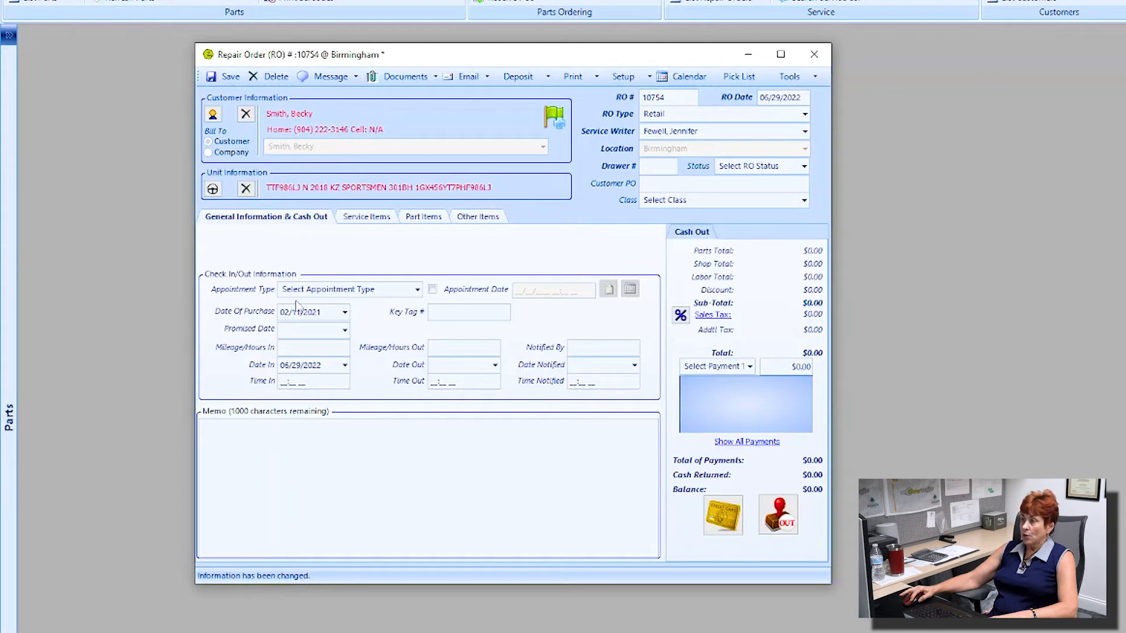
Step: Set the appointment type to Scheduled Appointment for 06/29/2022 02:24 PM and create a linked appointment
left_click(416, 289)
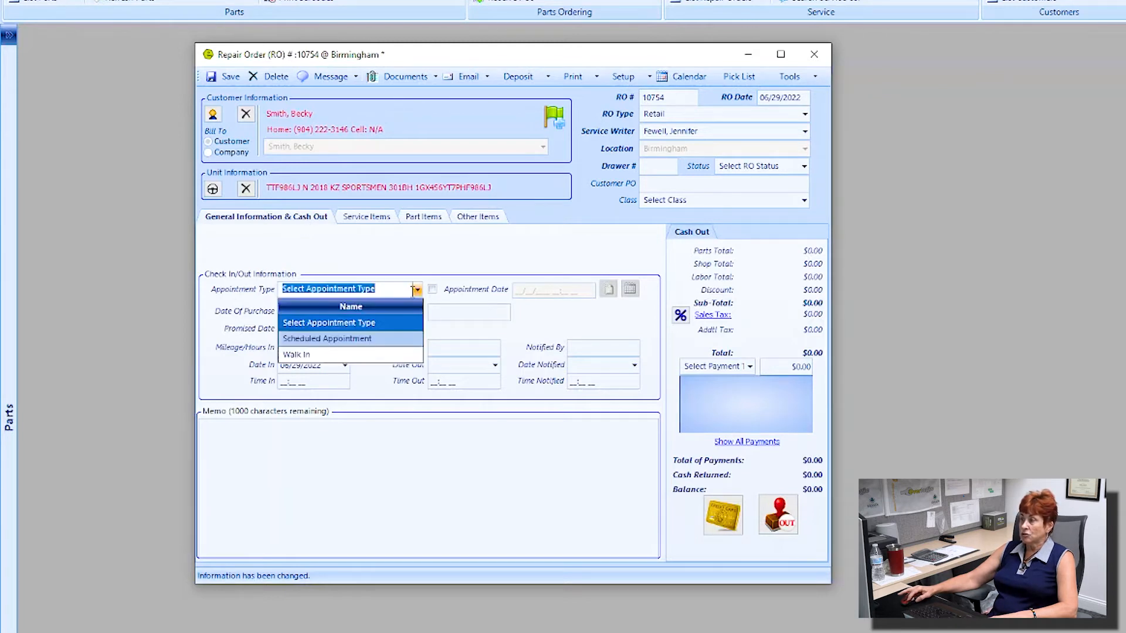
left_click(324, 338)
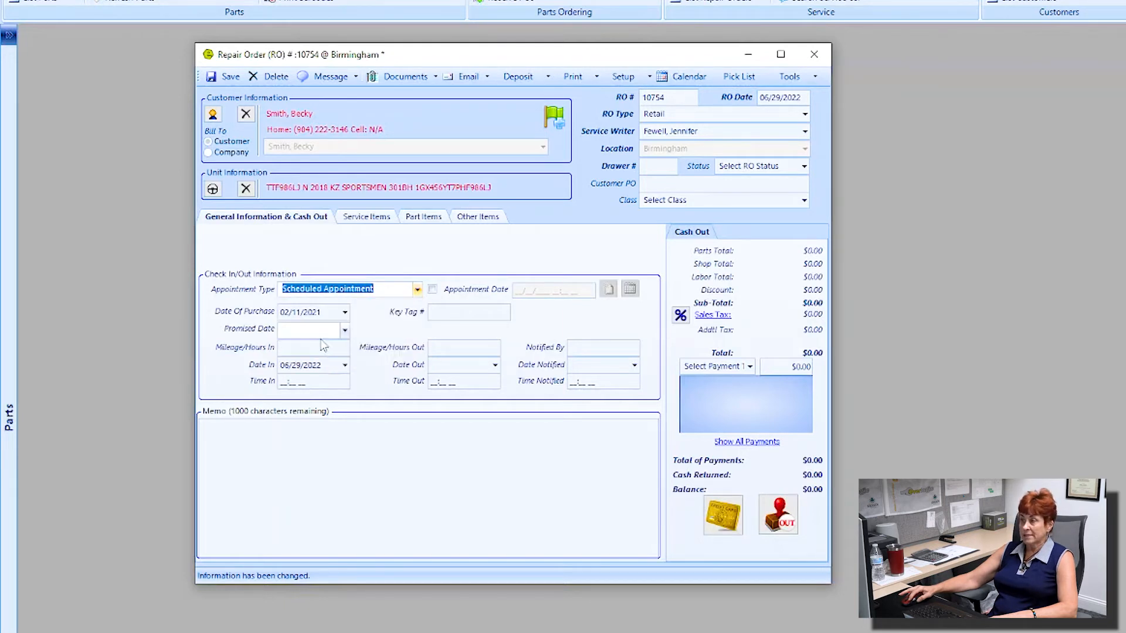
left_click(433, 292)
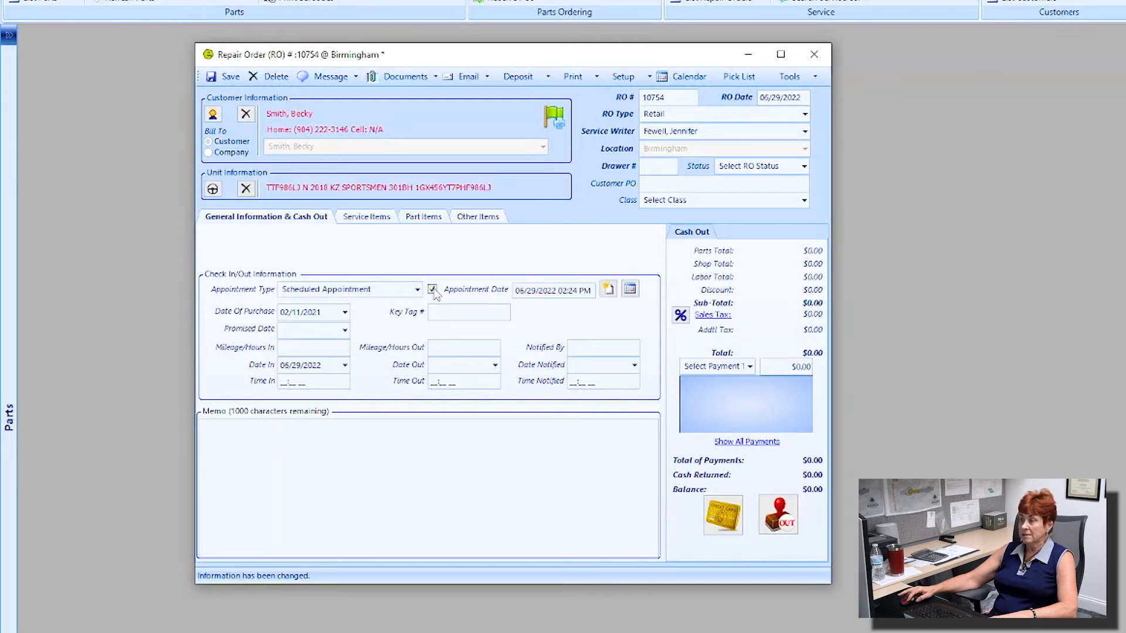
left_click(609, 289)
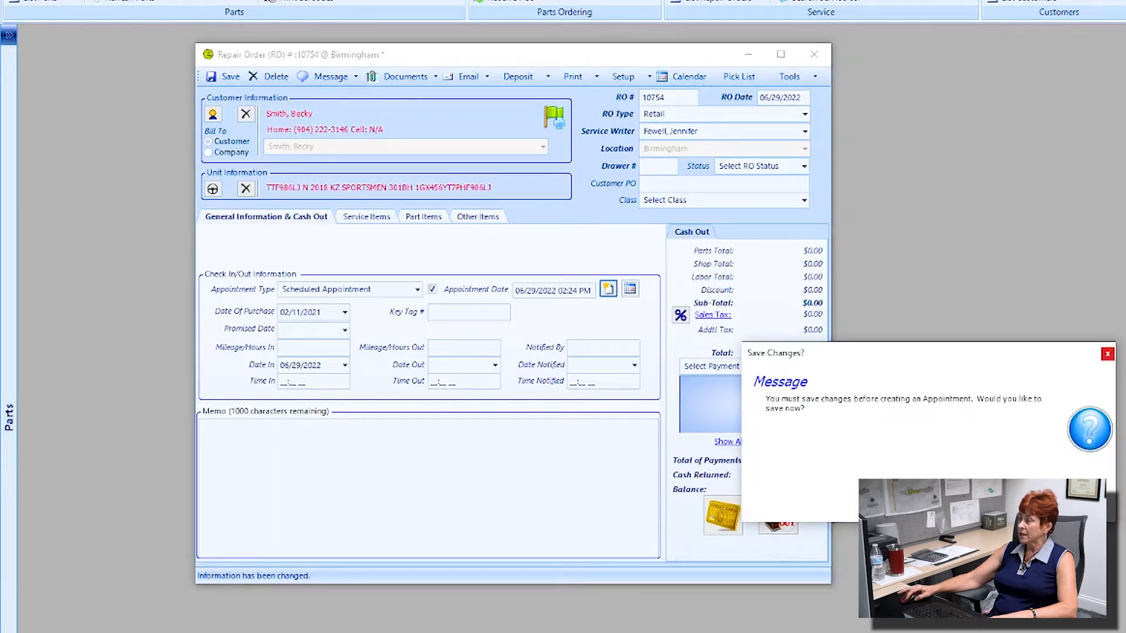
Step: Save the repair order, then make the appointment a Service Promise with a reminder
left_click(1009, 505)
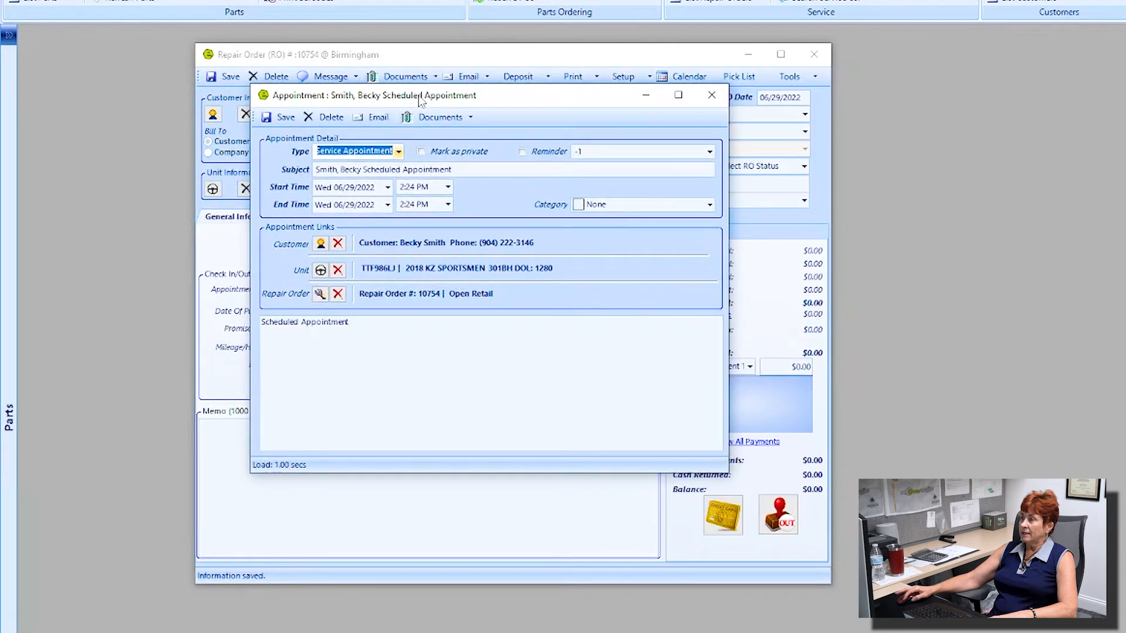
left_click(398, 152)
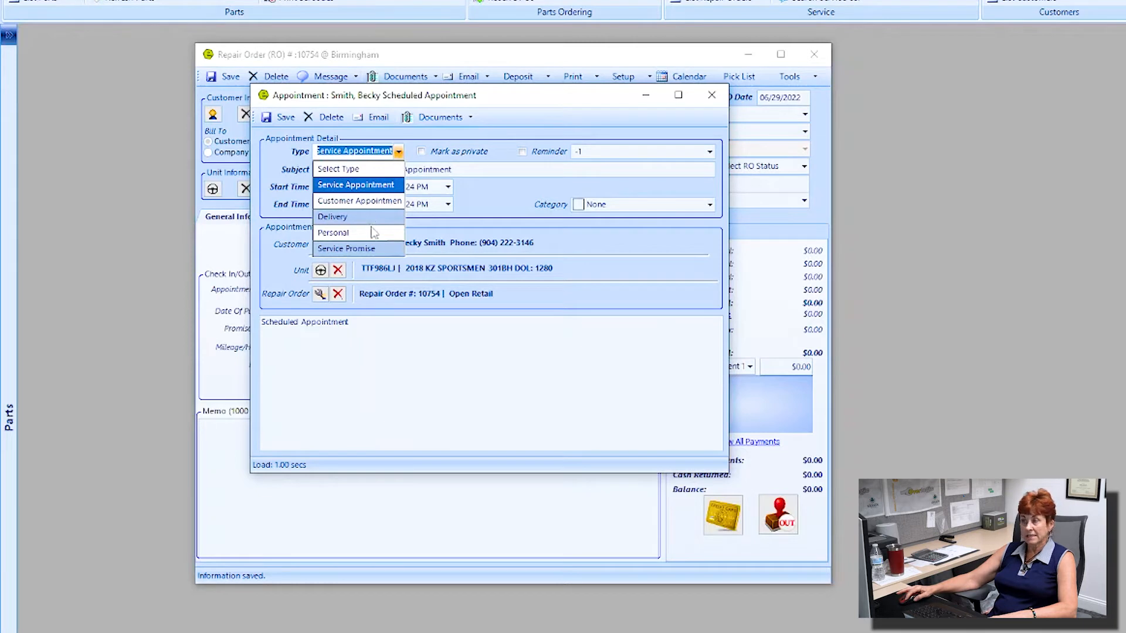
left_click(482, 195)
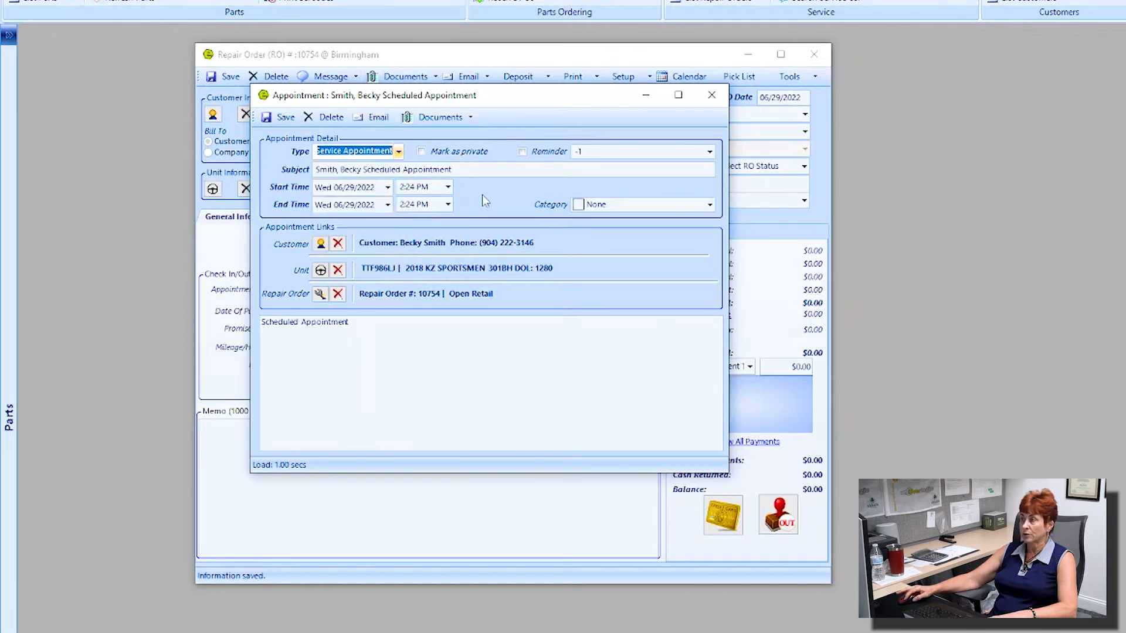
left_click(398, 152)
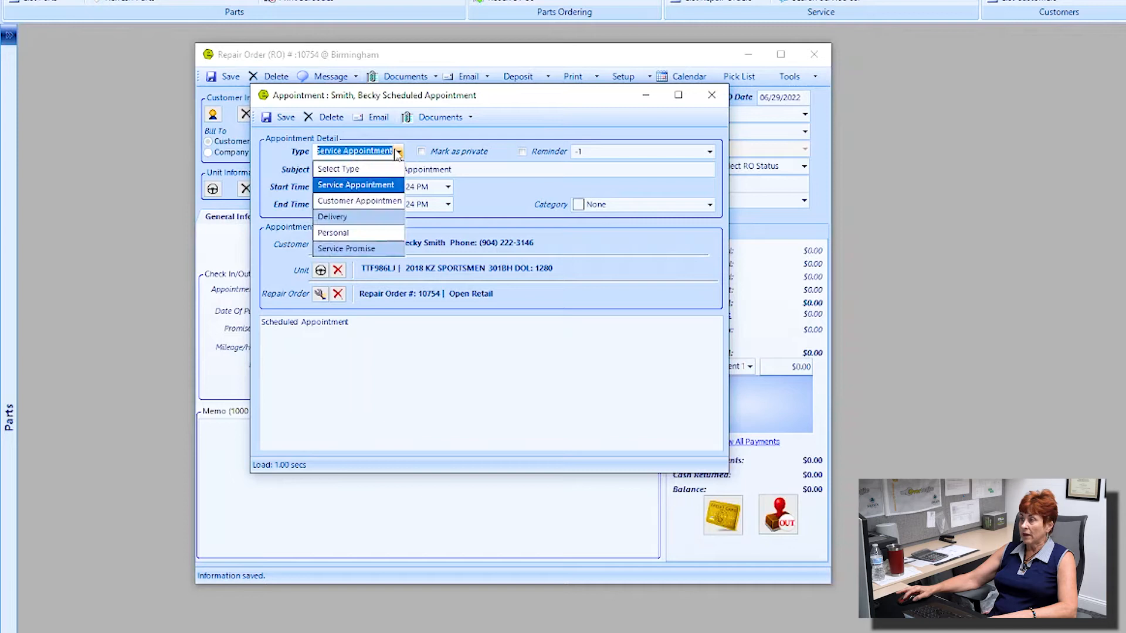
left_click(350, 249)
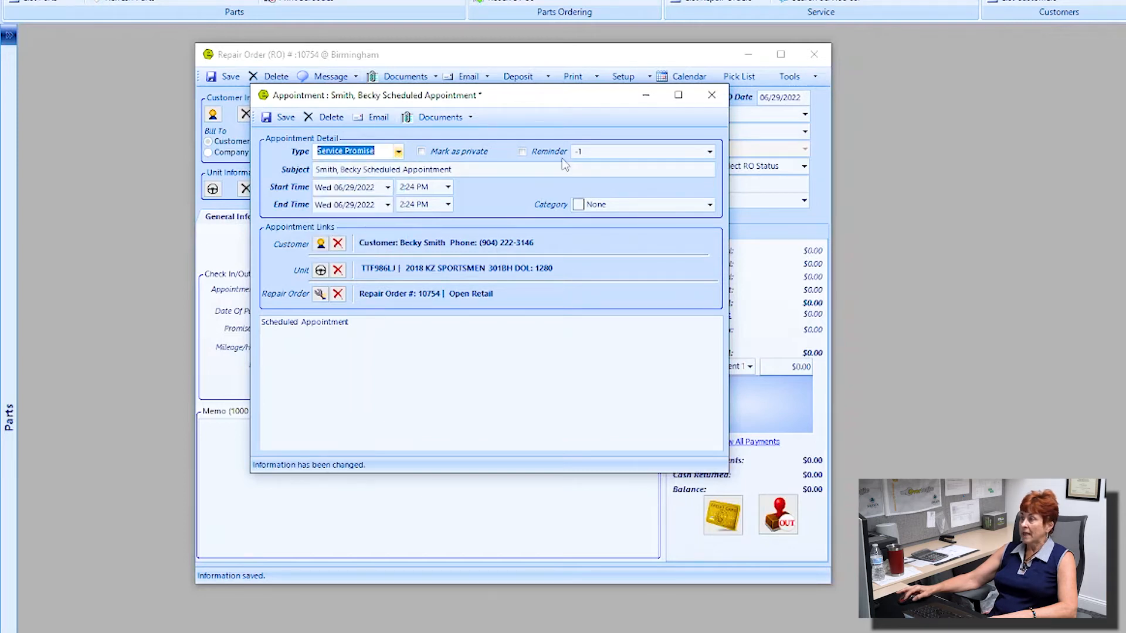
left_click(522, 153)
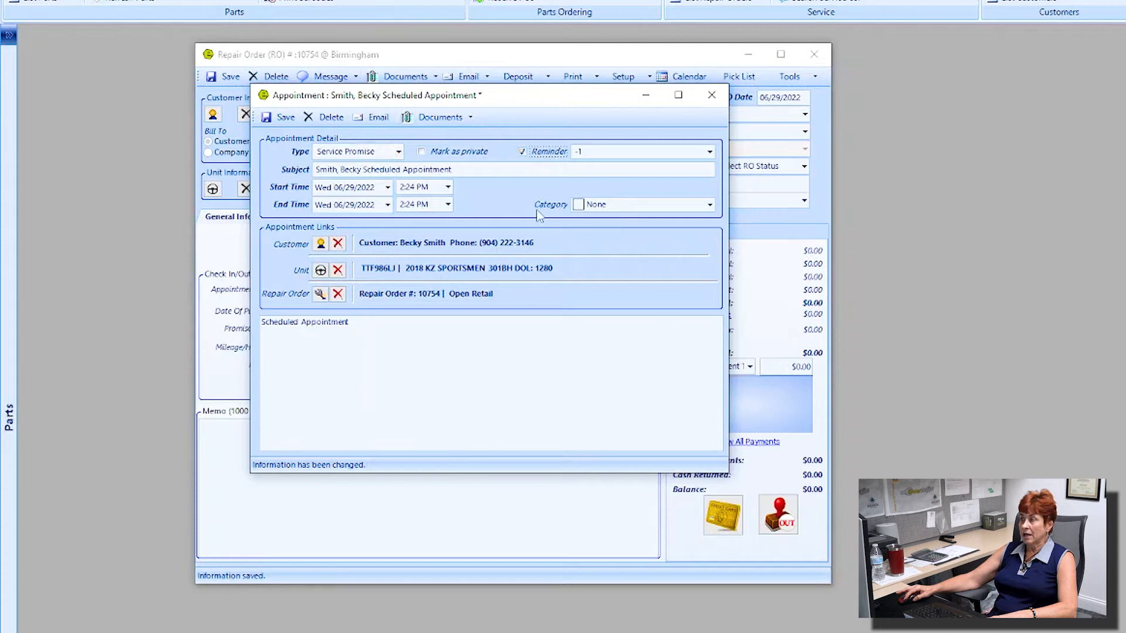
Step: Save the 06/29/2022 2:24 PM appointment and close it to return to RO 10754
left_click(323, 341)
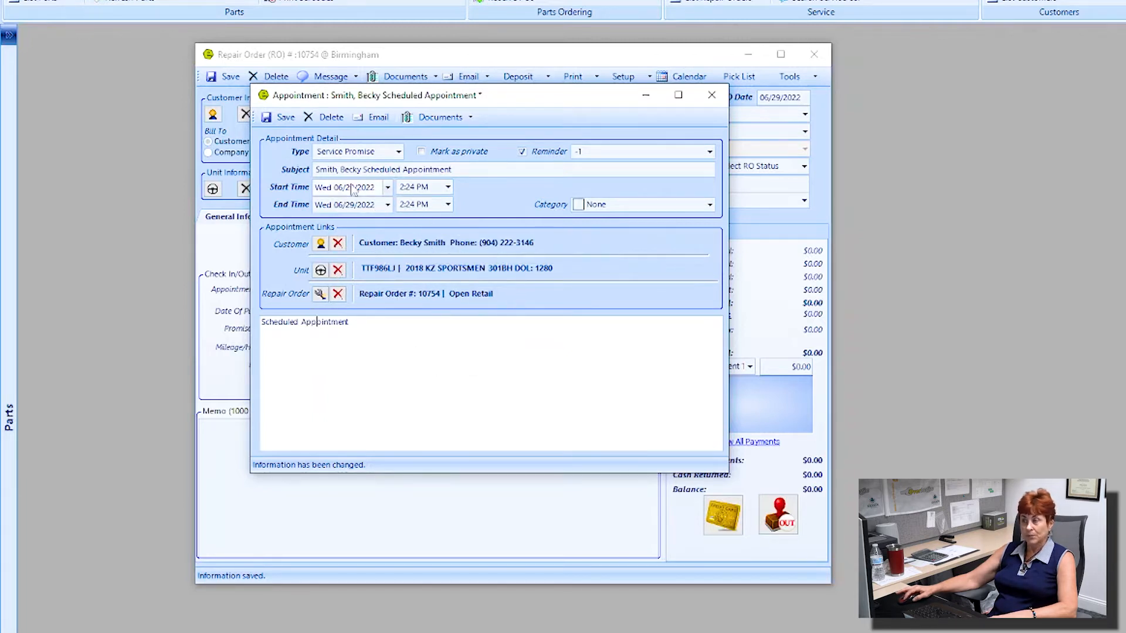
left_click(280, 117)
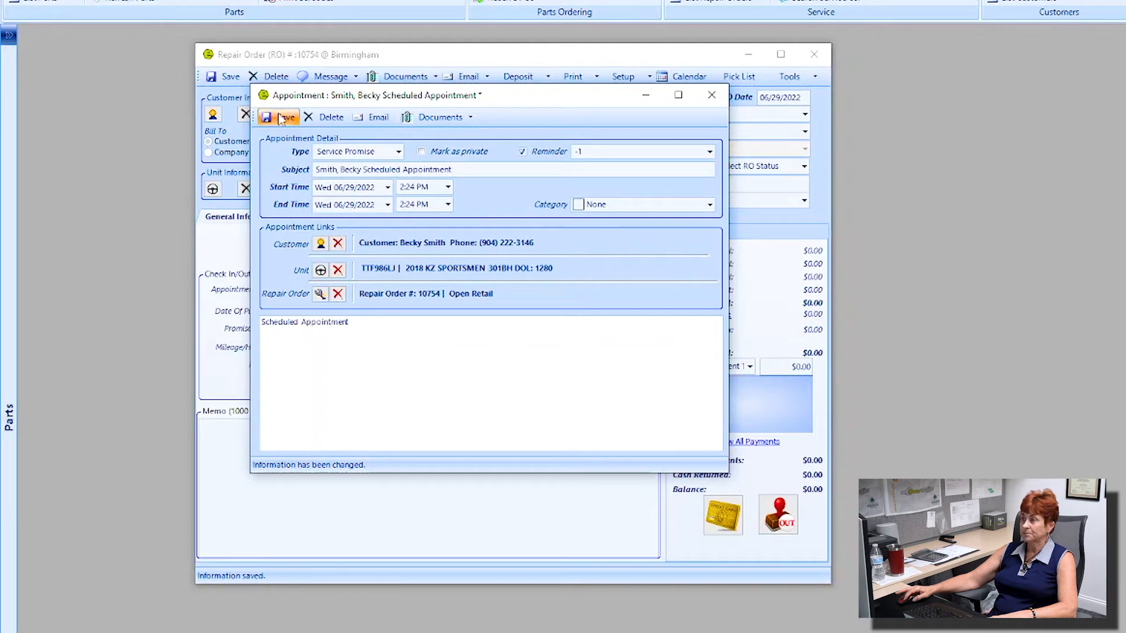
left_click(280, 119)
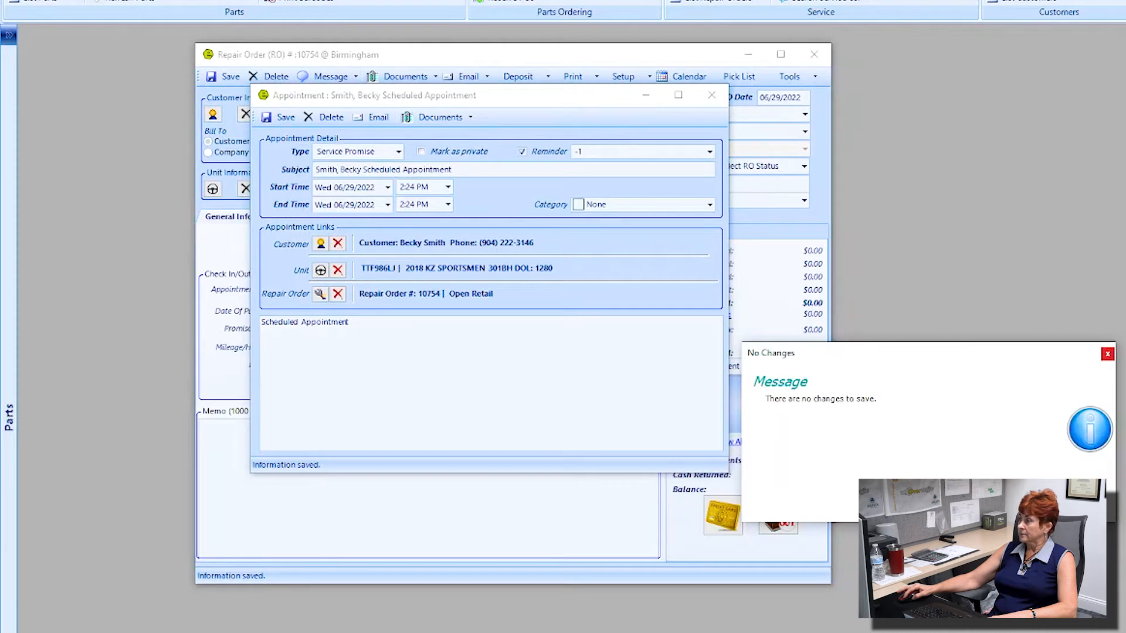
left_click(711, 95)
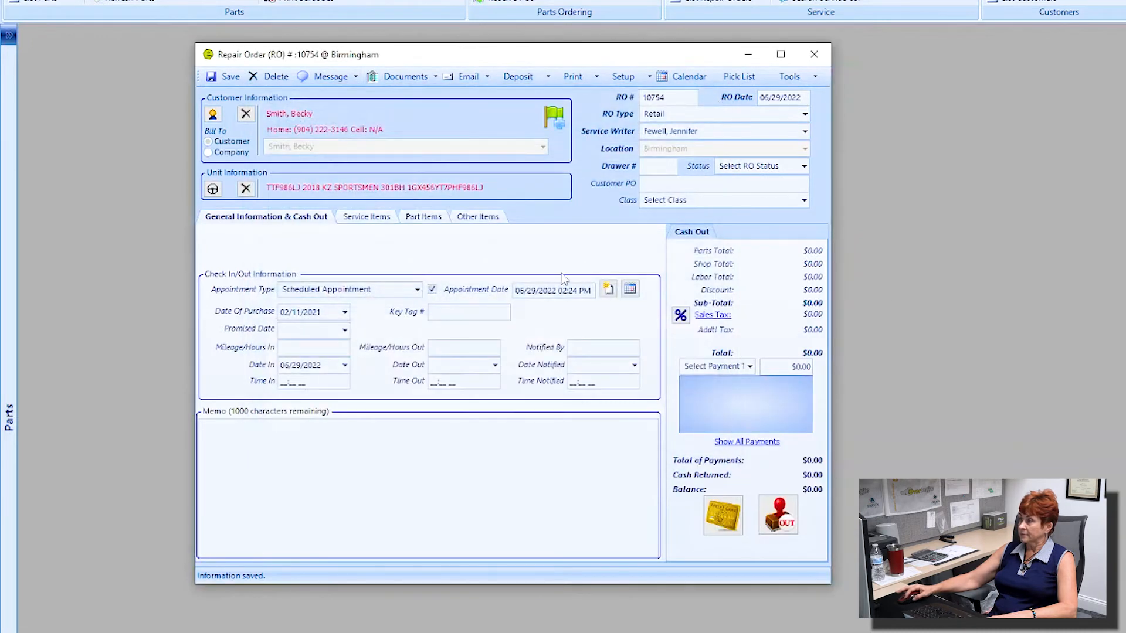
left_click_drag(518, 291, 609, 292)
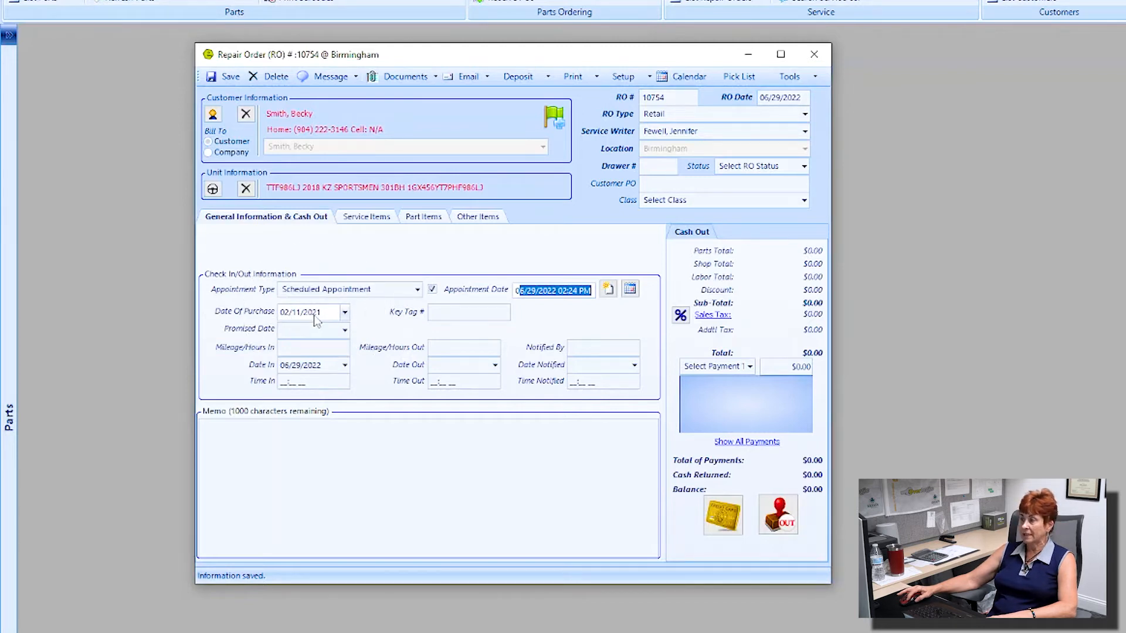
left_click(452, 315)
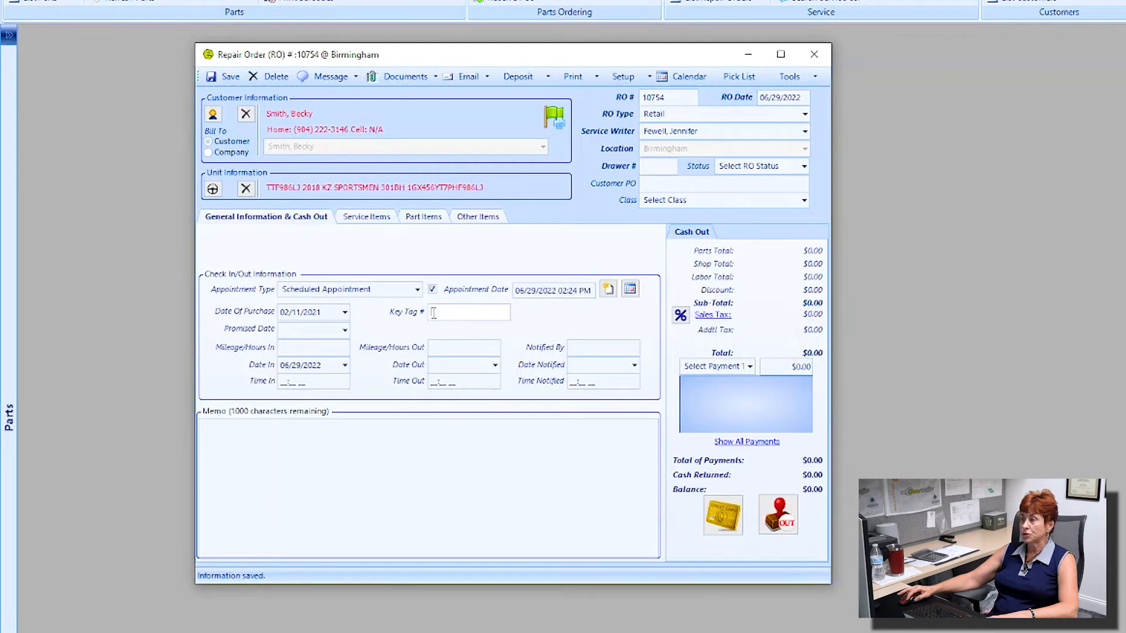
left_click(447, 315)
left_click(344, 330)
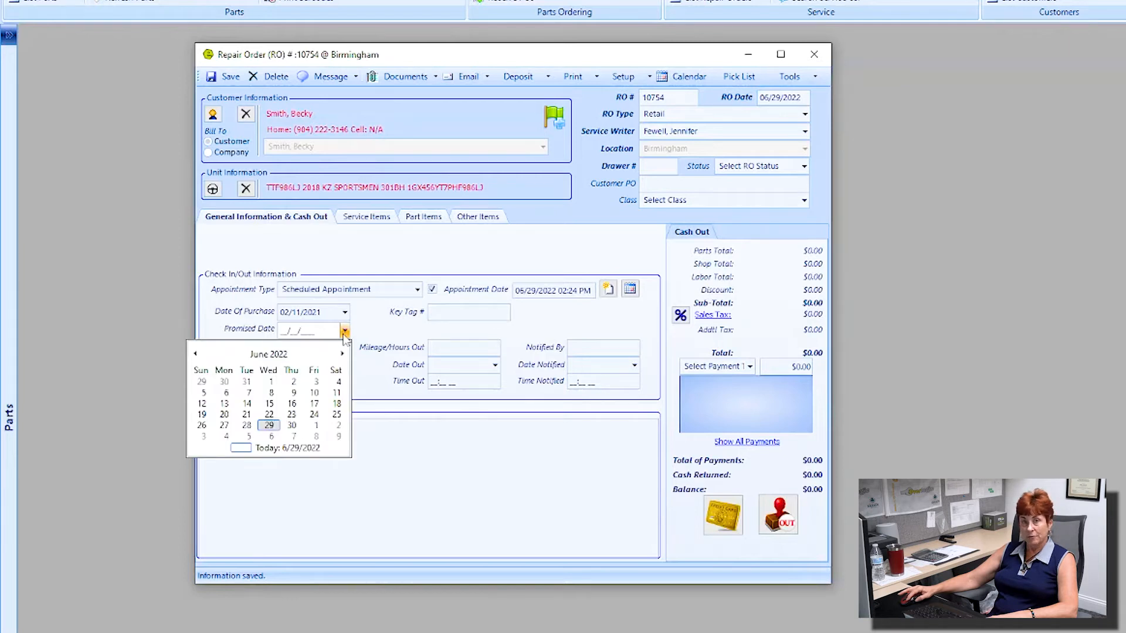
left_click(381, 336)
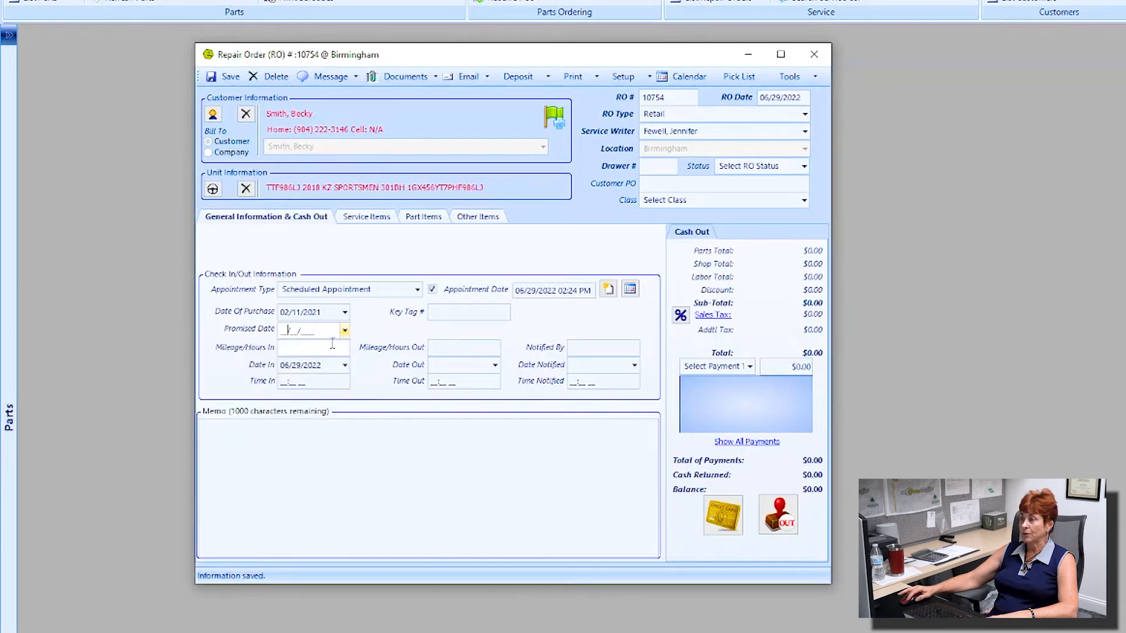
left_click(310, 347)
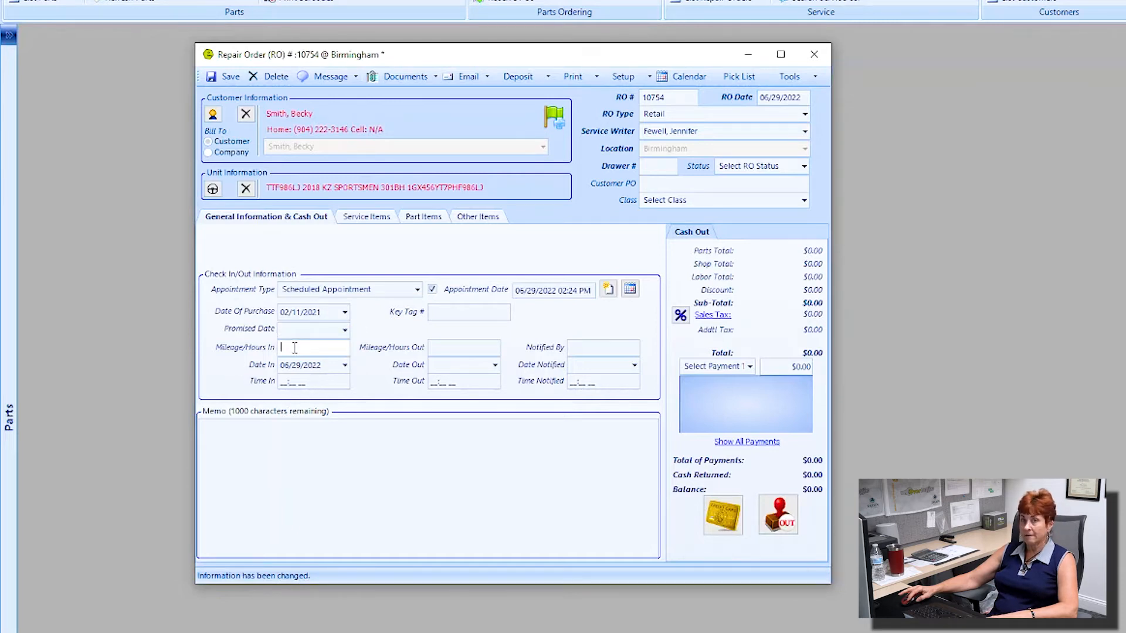
left_click(453, 349)
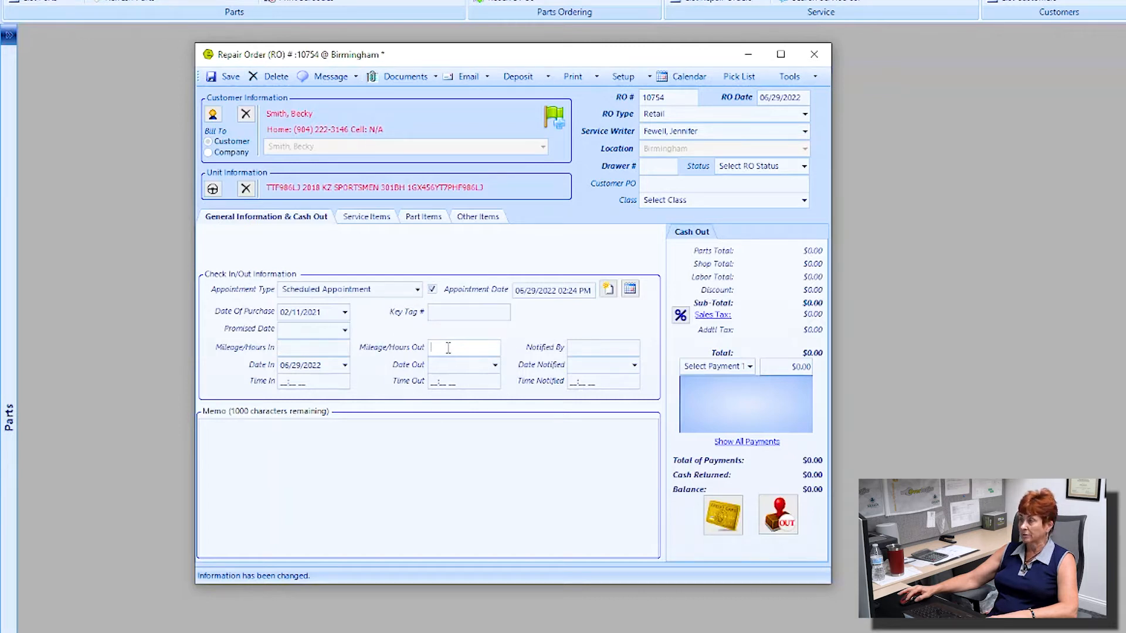
left_click(345, 365)
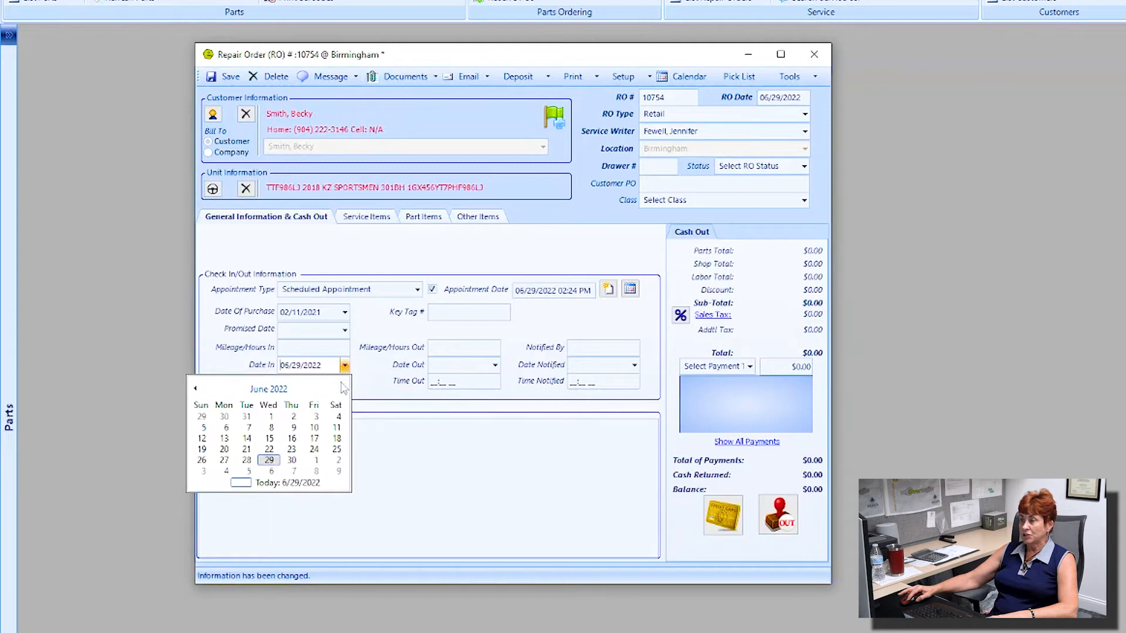
left_click(368, 388)
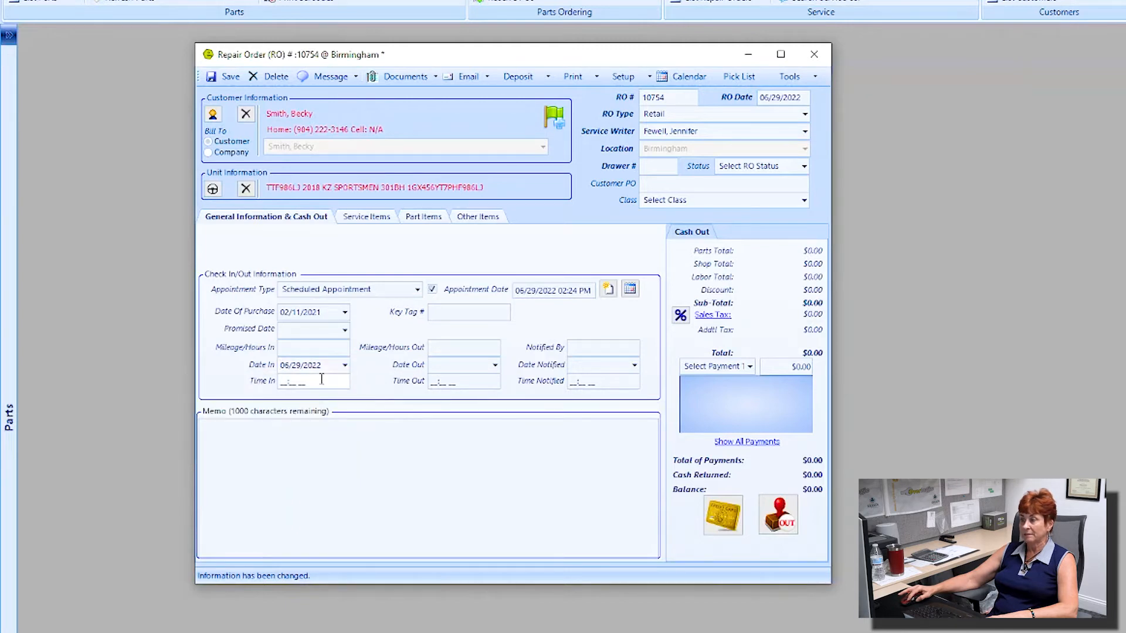
left_click(495, 366)
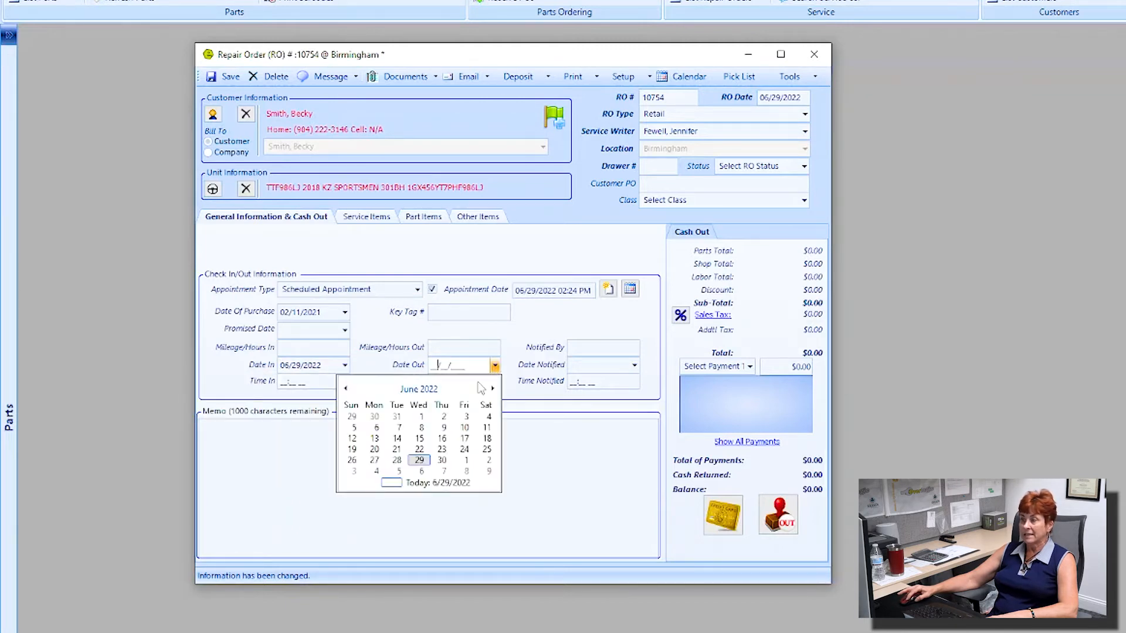
left_click(515, 373)
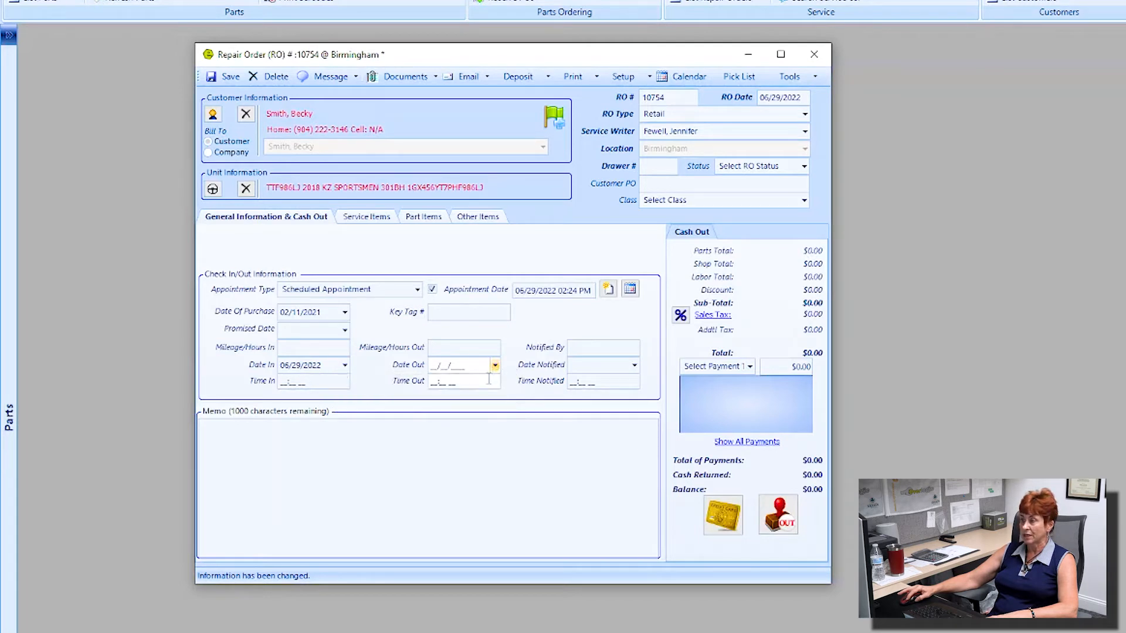
left_click(596, 347)
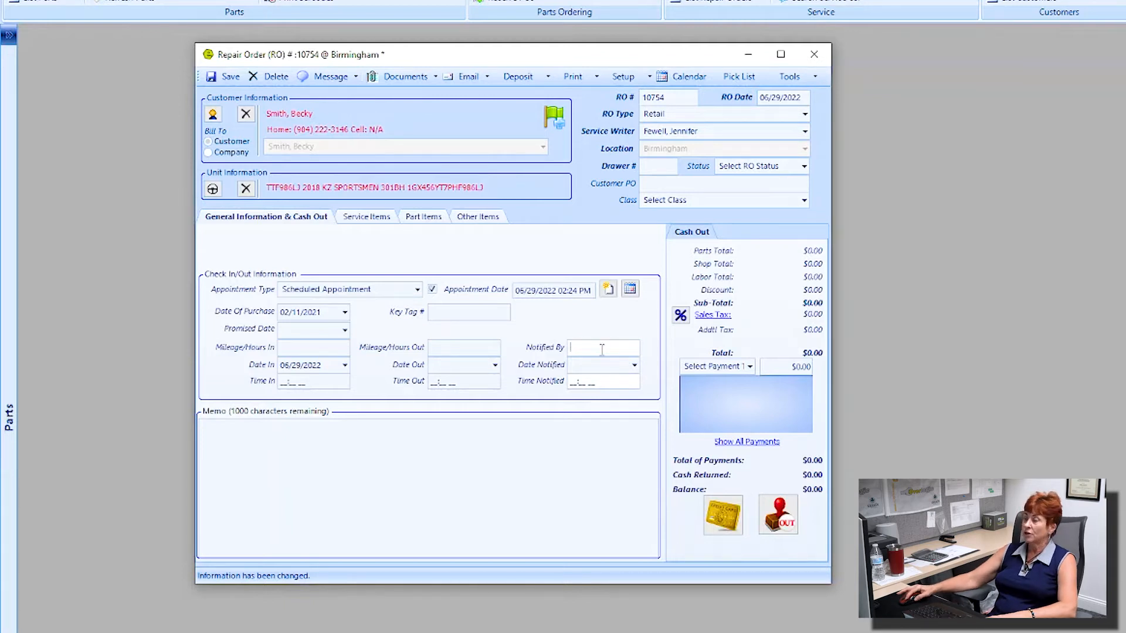
left_click(634, 365)
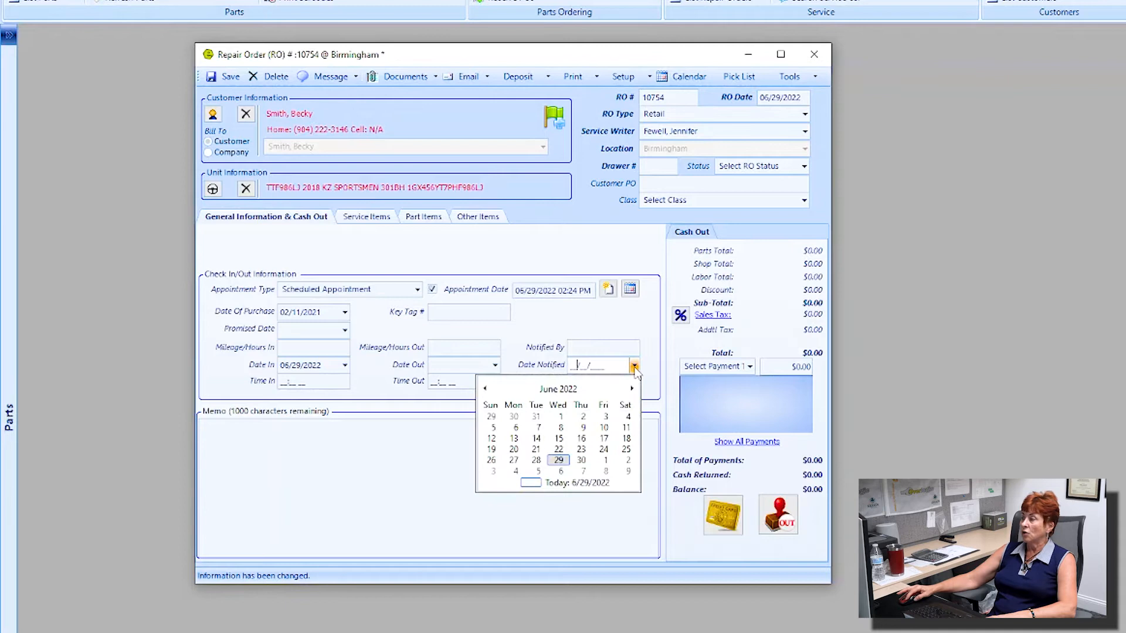
left_click(654, 384)
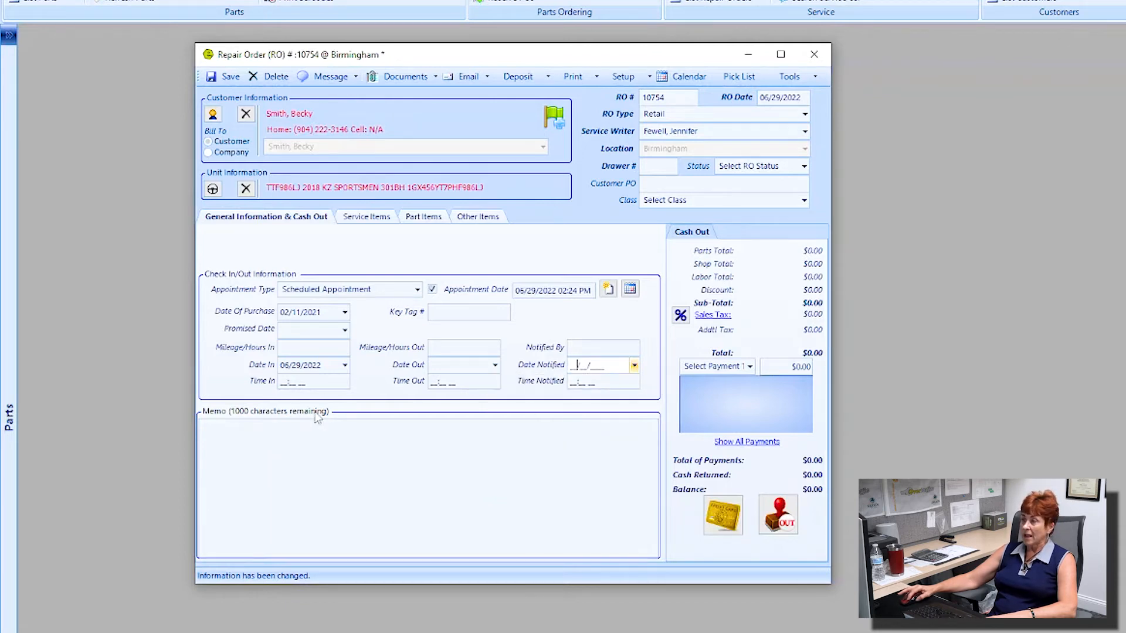
left_click(248, 426)
Step: Enter 'not private may print on receipt for customer to see' in the General Information Memo box
type("not")
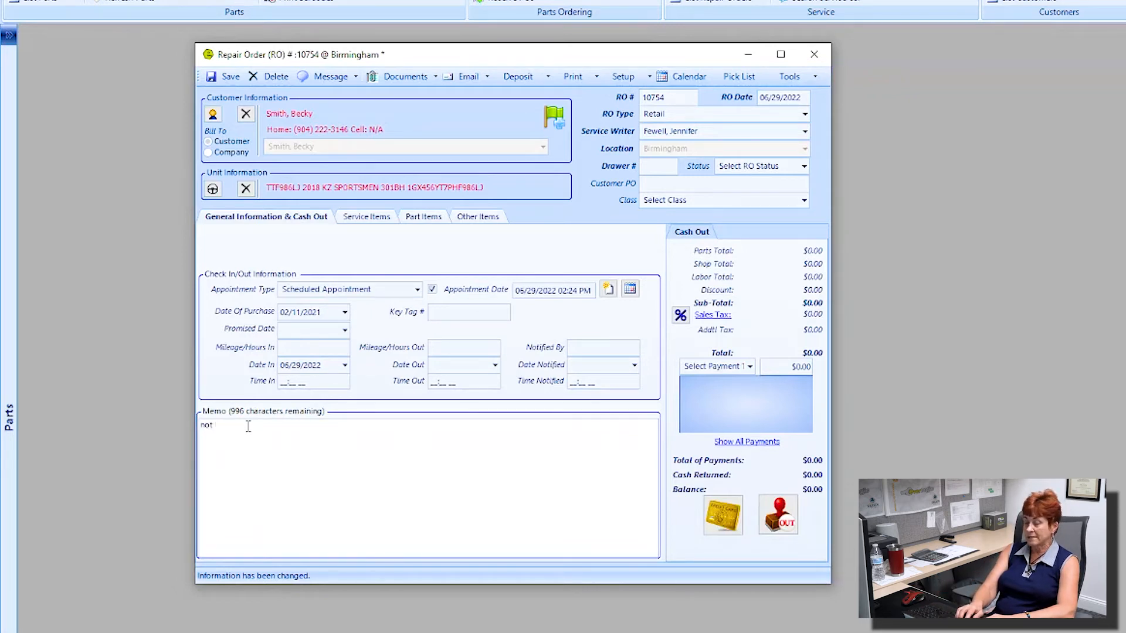
type("private may")
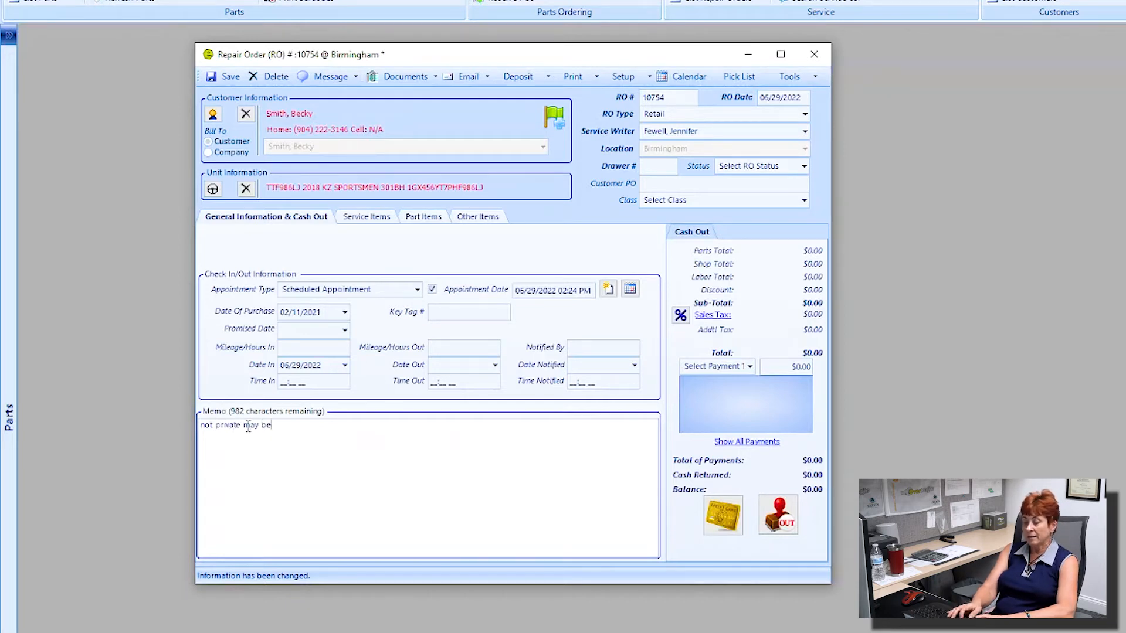
type(" print")
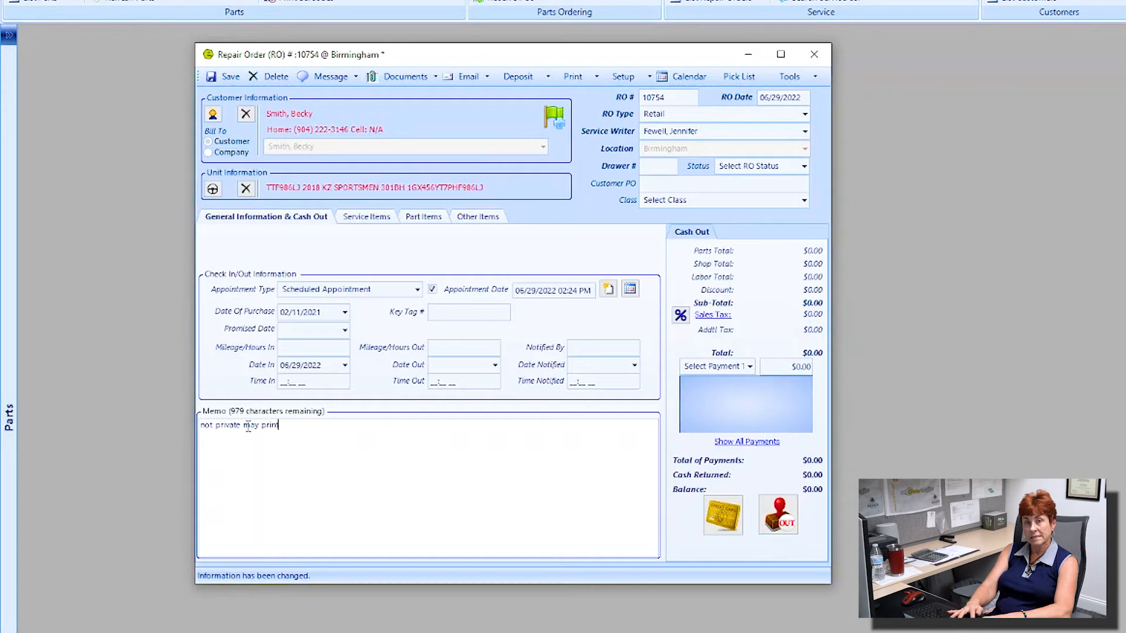
type(" on receipt for")
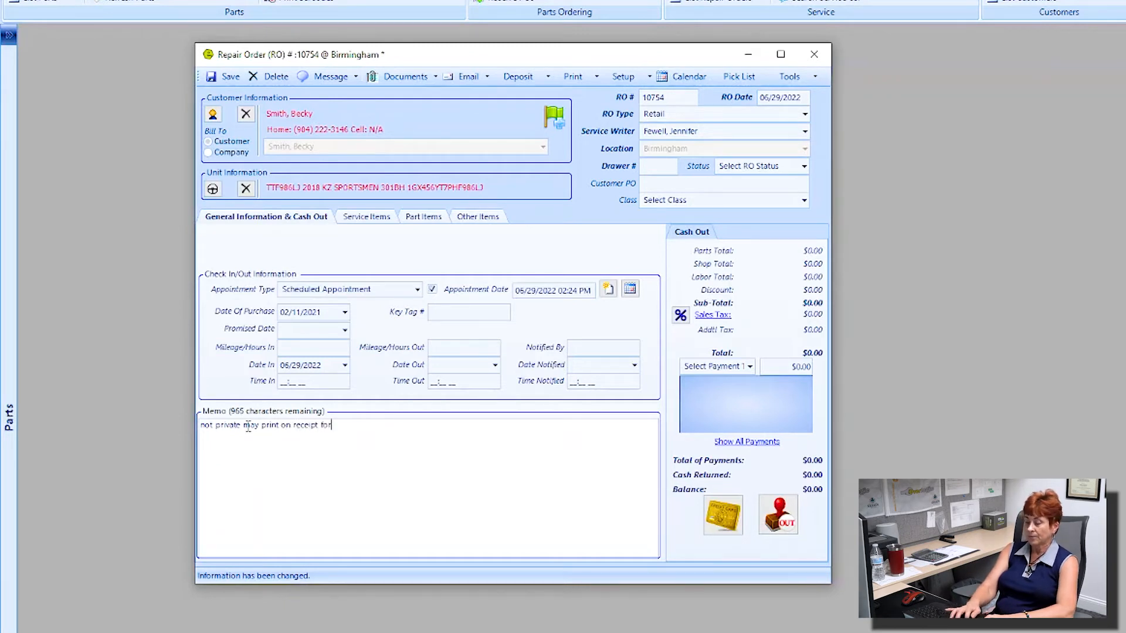
type(" customer to see")
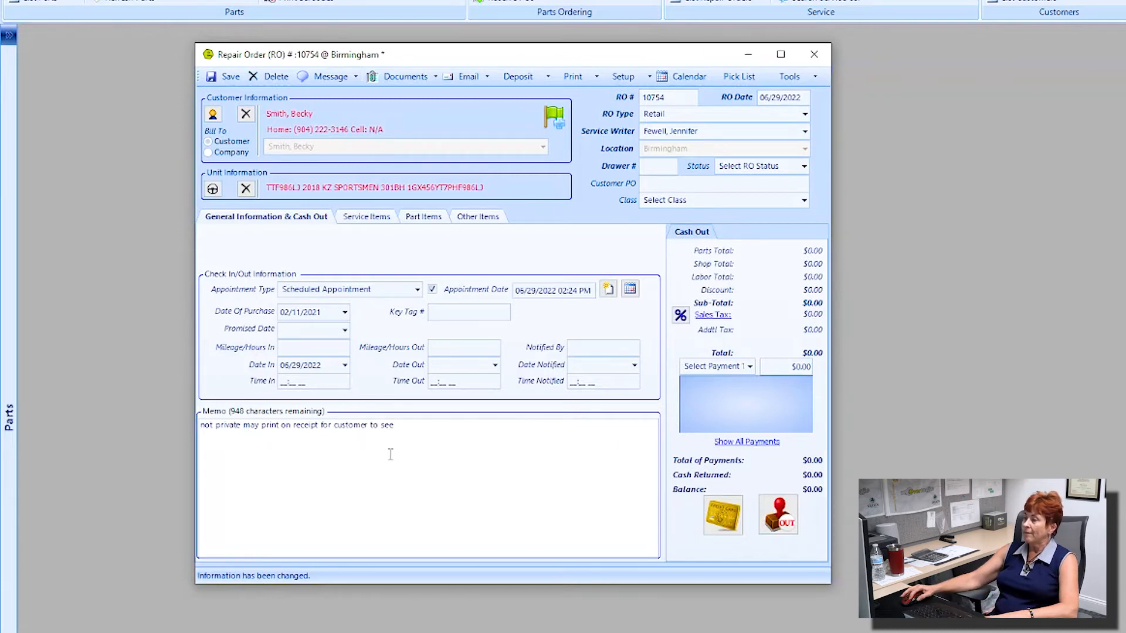
left_click_drag(420, 427, 244, 425)
left_click(225, 419)
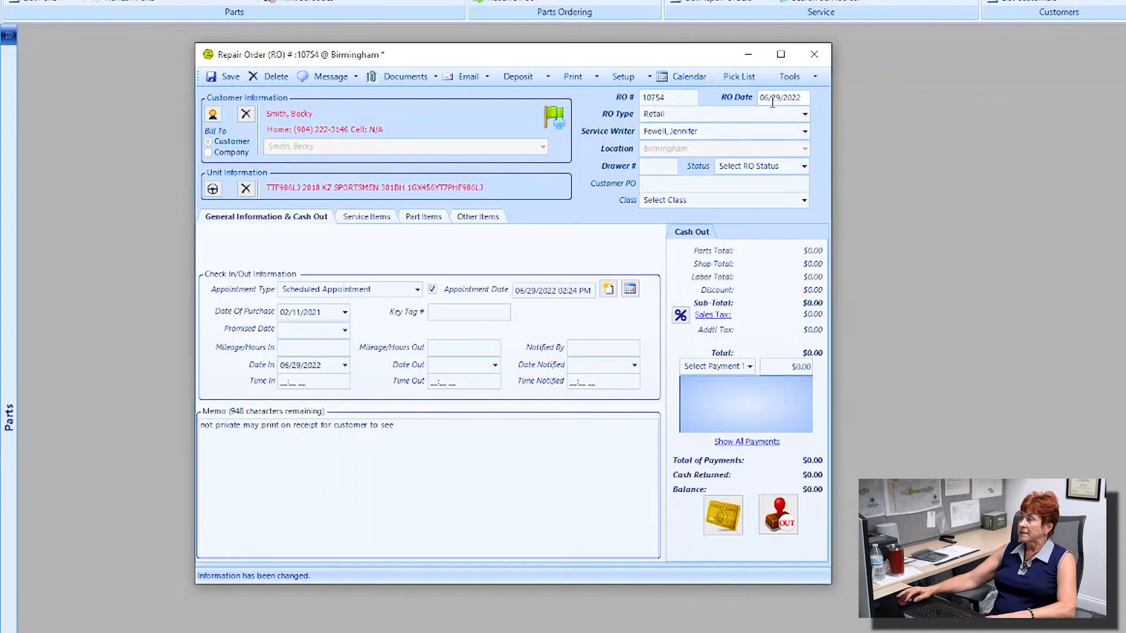
Step: Highlight RO number 10754 and date 06/29/2022, then show the RO type grid with its rates
left_click_drag(674, 96, 640, 98)
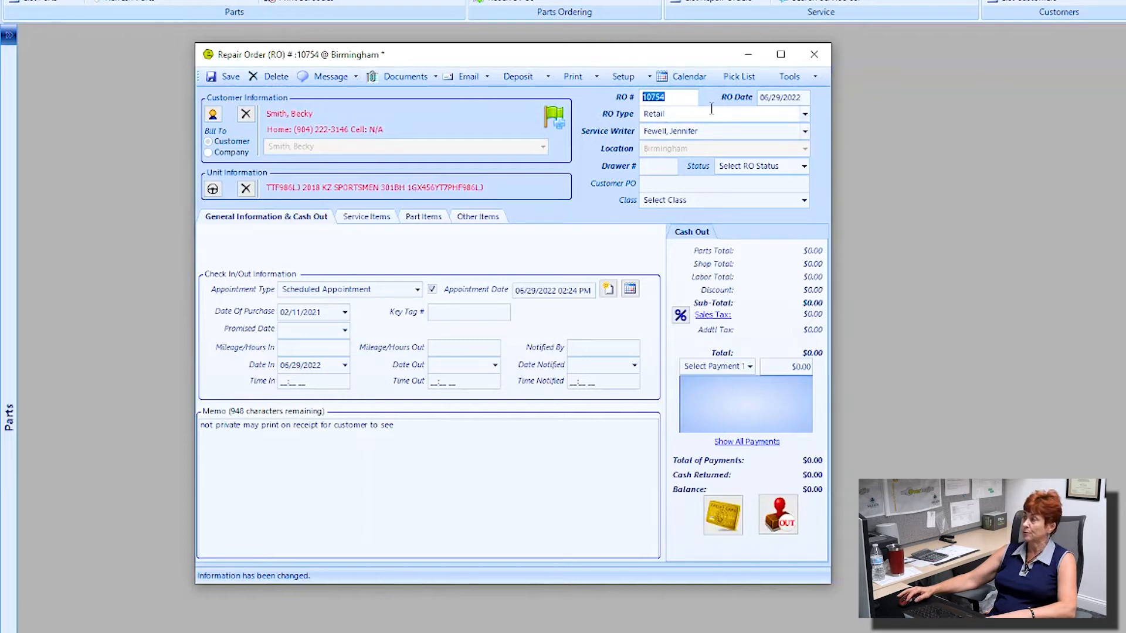
left_click_drag(807, 97, 758, 98)
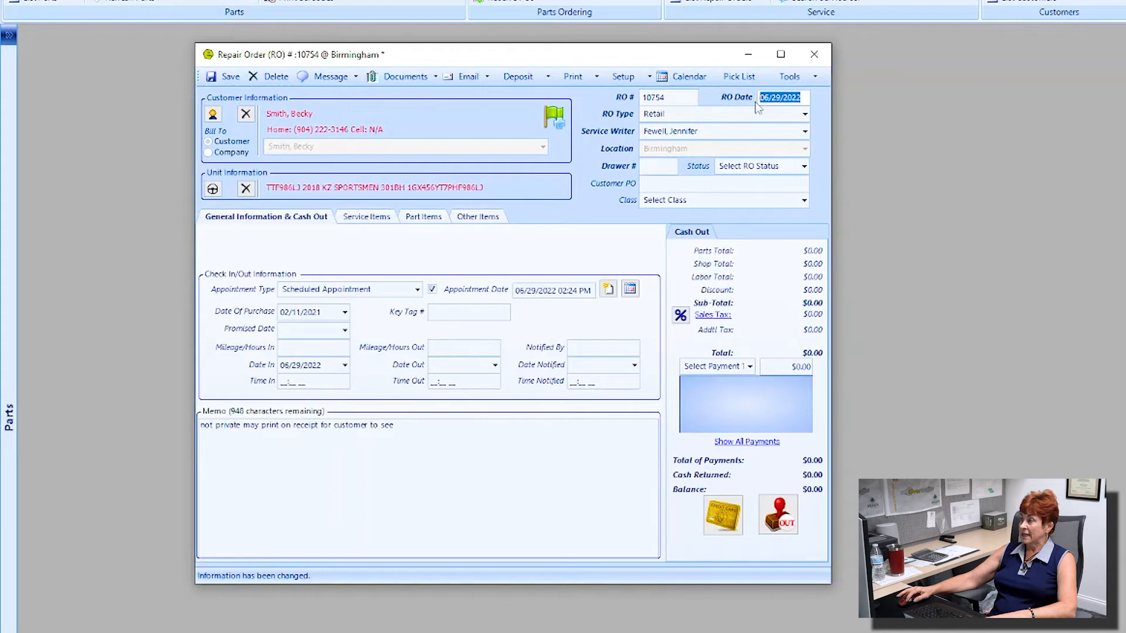
left_click(805, 115)
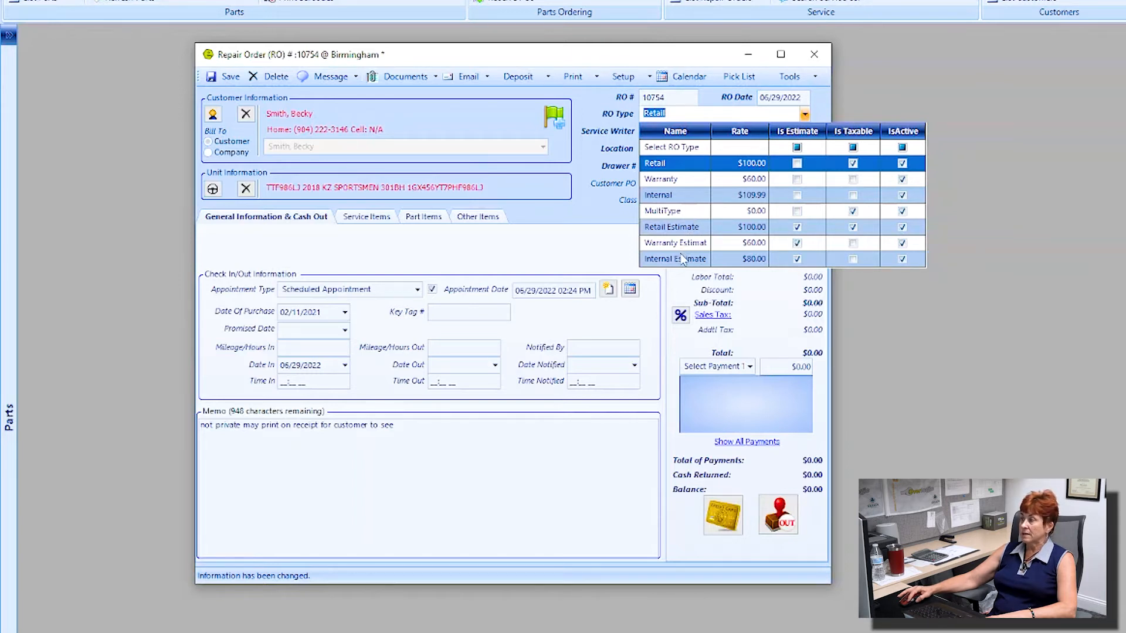
Step: Close the RO type grid leaving Retail selected and move to the Service Writer field
left_click(677, 165)
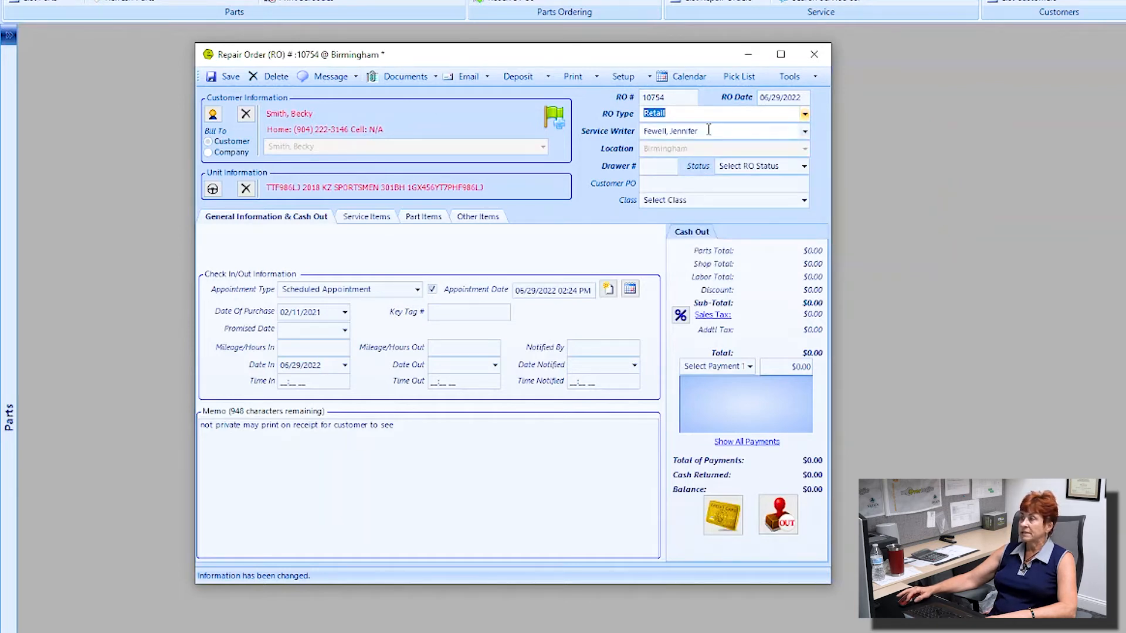
key("Tab")
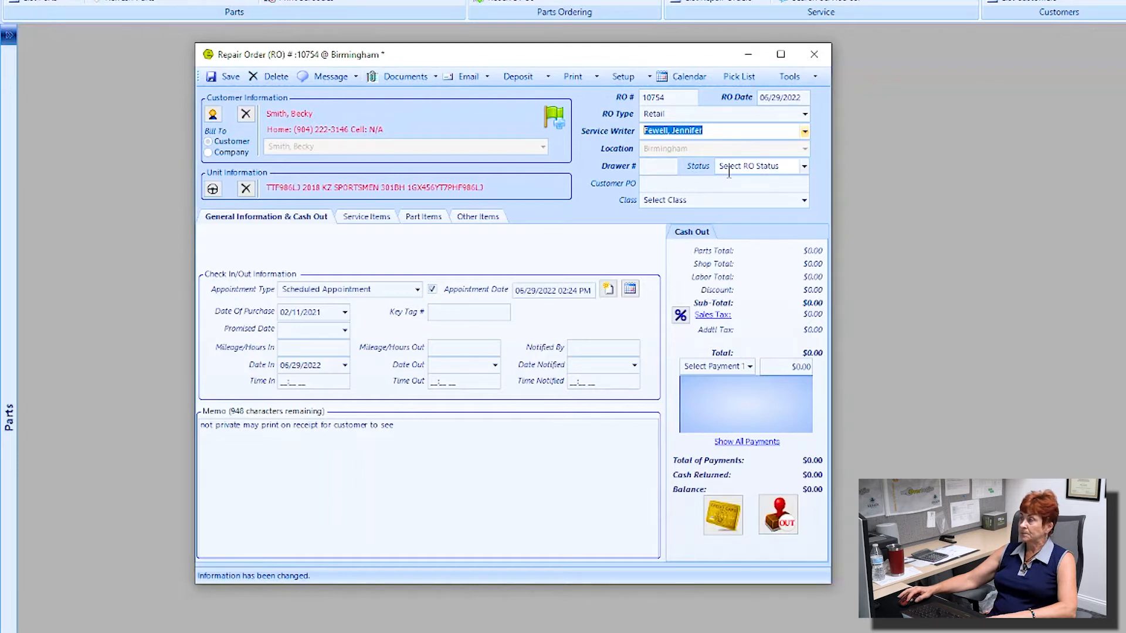
left_click(804, 167)
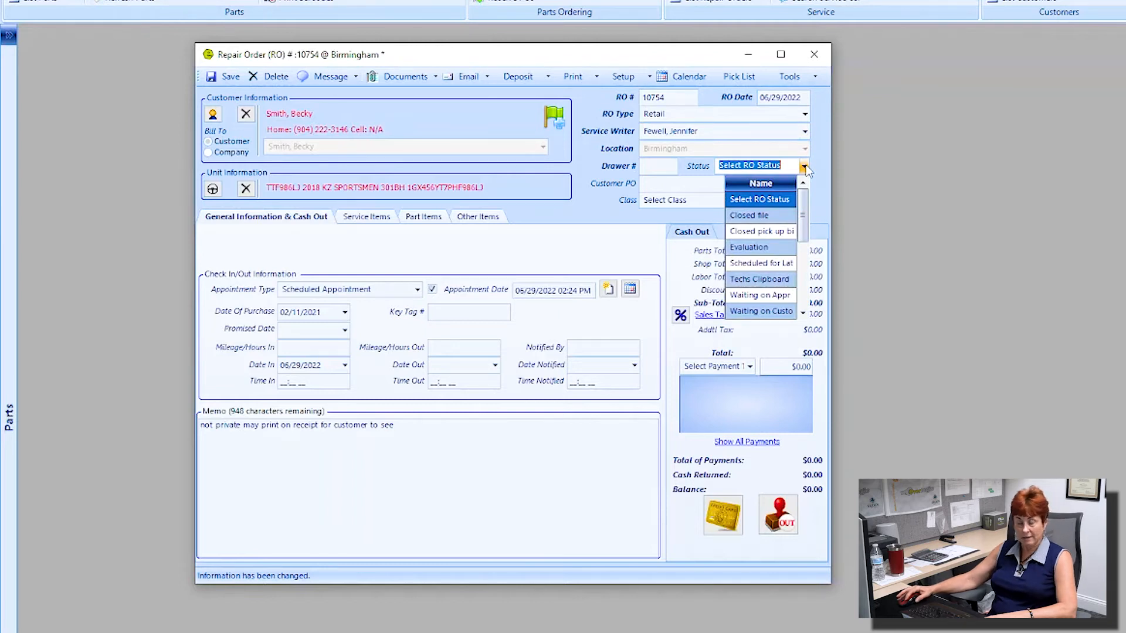
left_click_drag(805, 208, 806, 217)
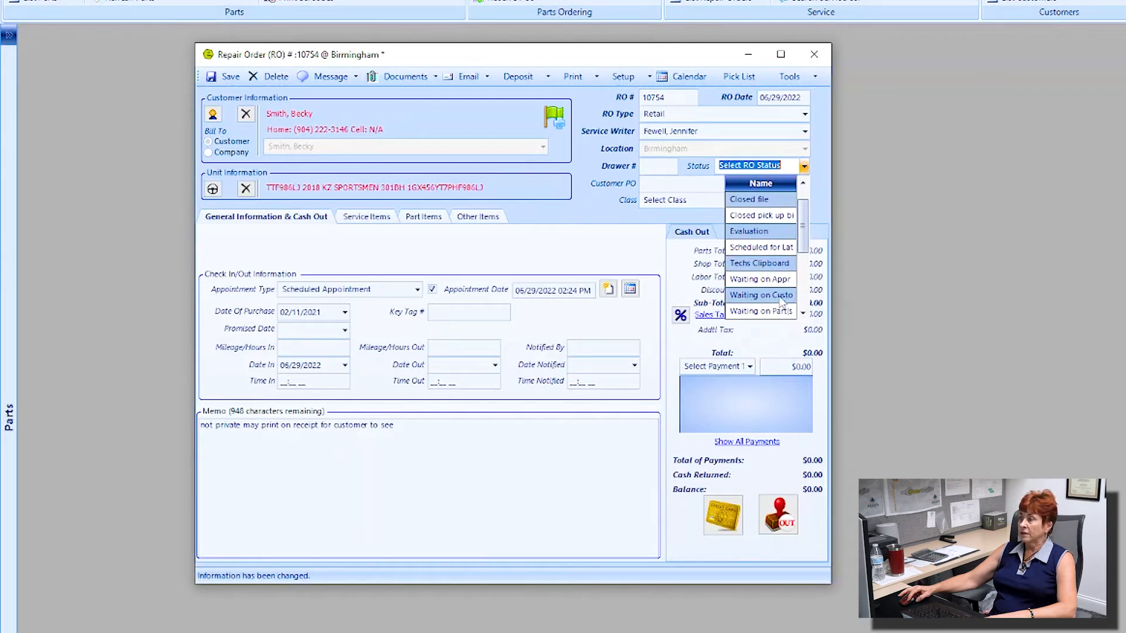
left_click(802, 313)
left_click(803, 313)
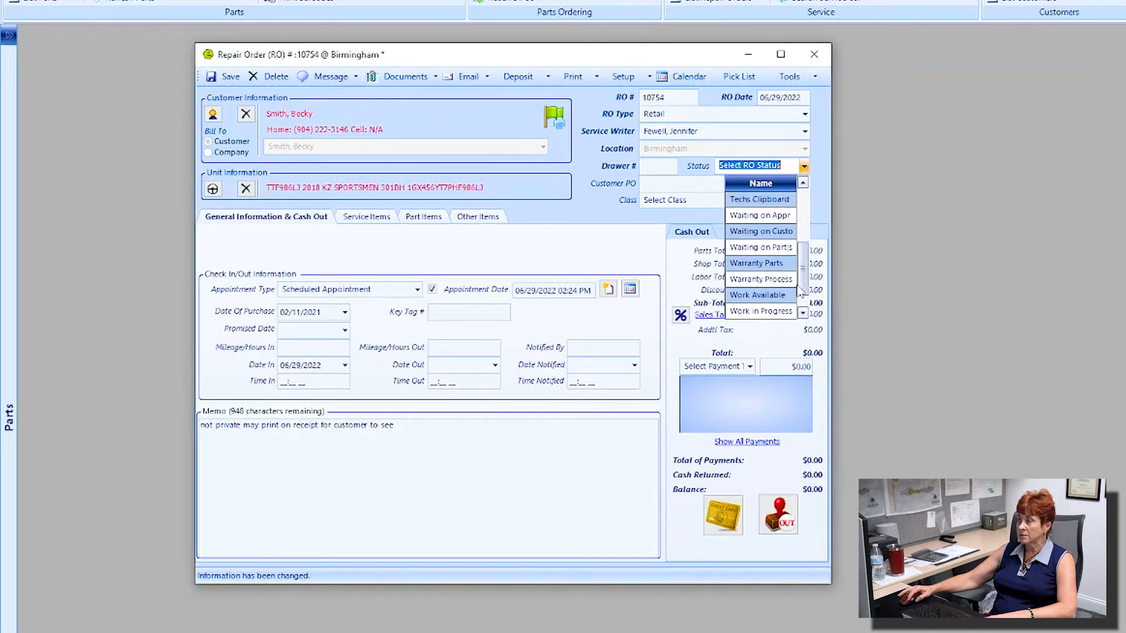
left_click(802, 314)
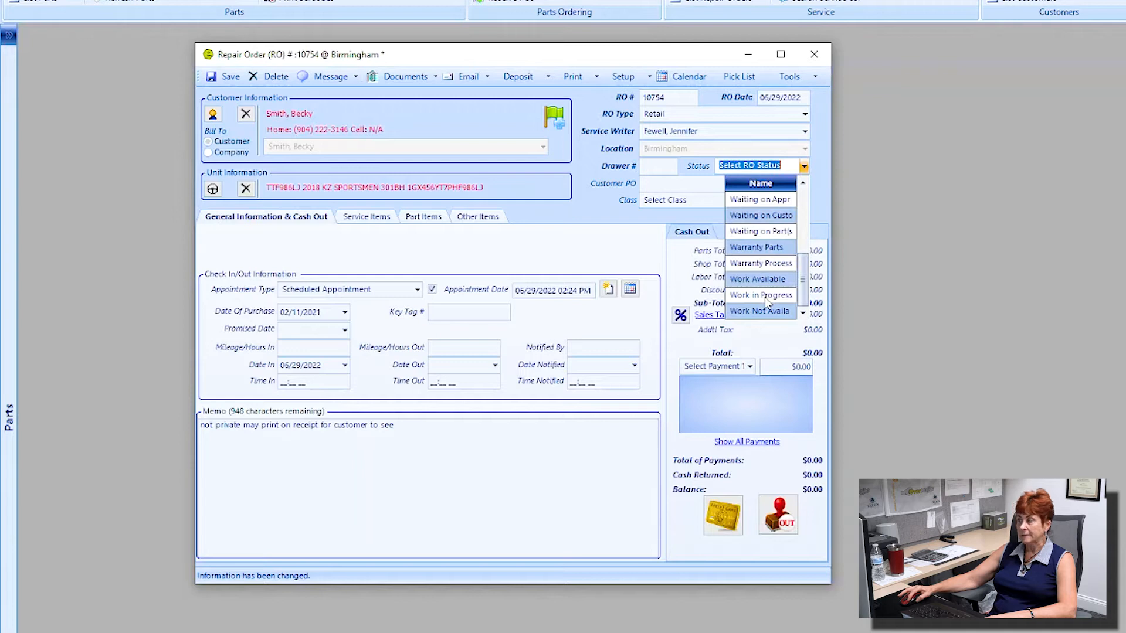
left_click(784, 166)
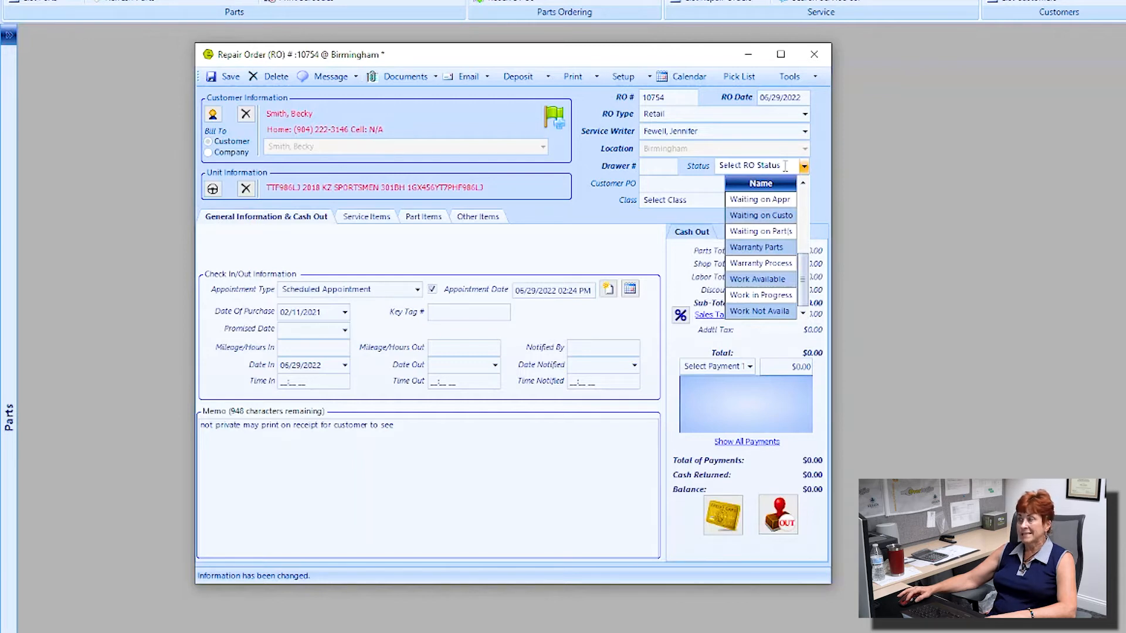
left_click(815, 173)
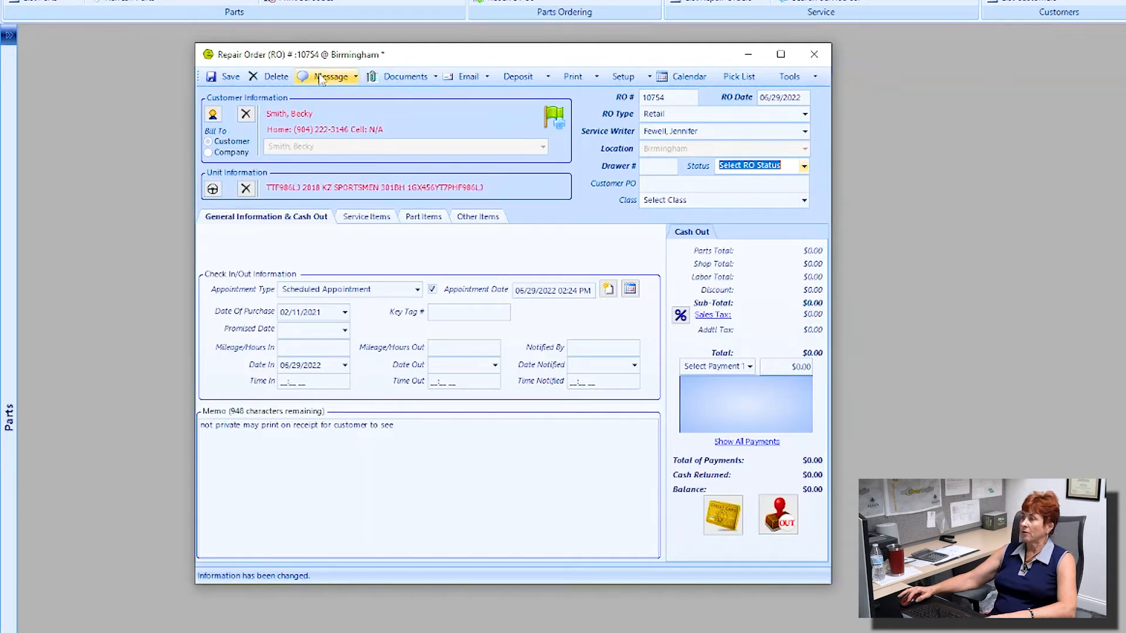
Step: Save repair order 10754 and add a new service job on the Service Items tab
left_click(229, 77)
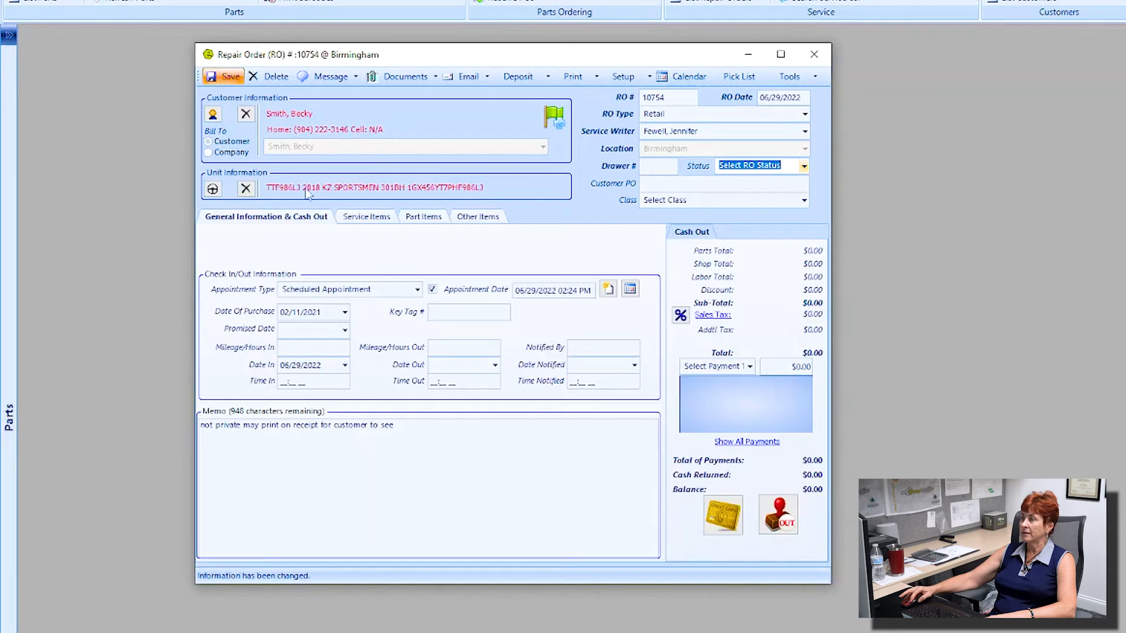
left_click(366, 217)
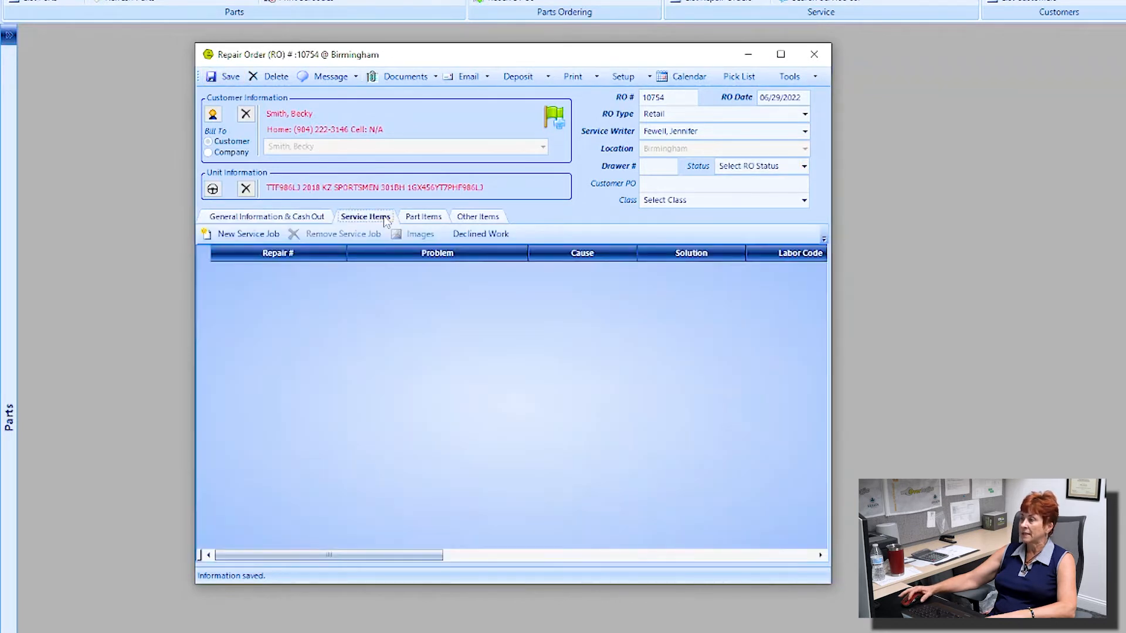
left_click(249, 235)
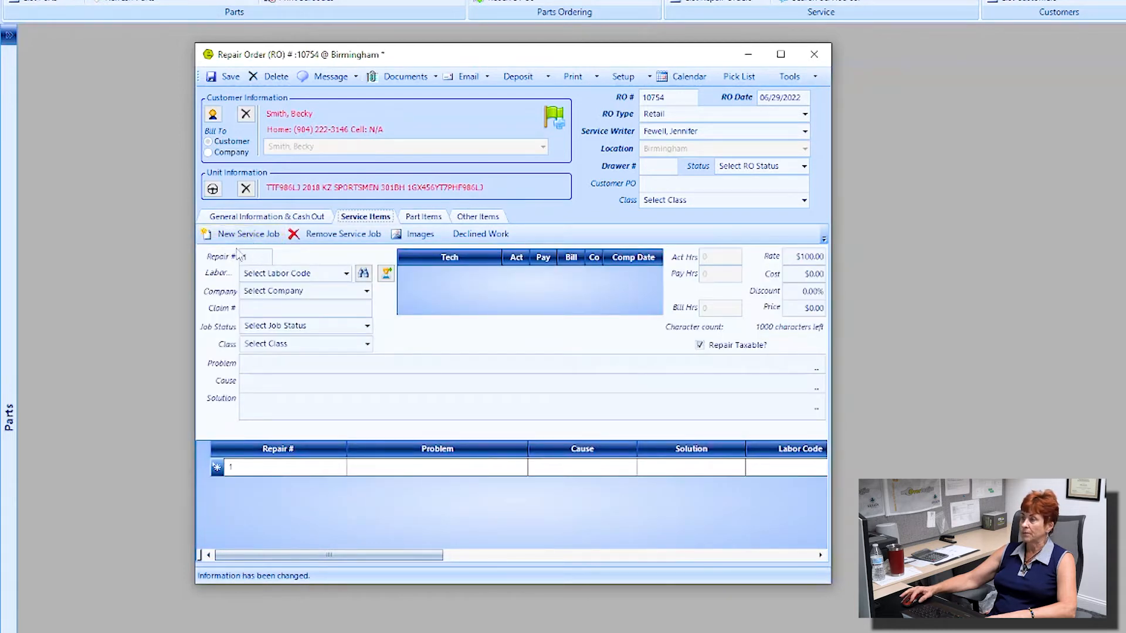
Step: Assign the Rubber Roofing labor code ($867.67) to service job 1
double_click(240, 256)
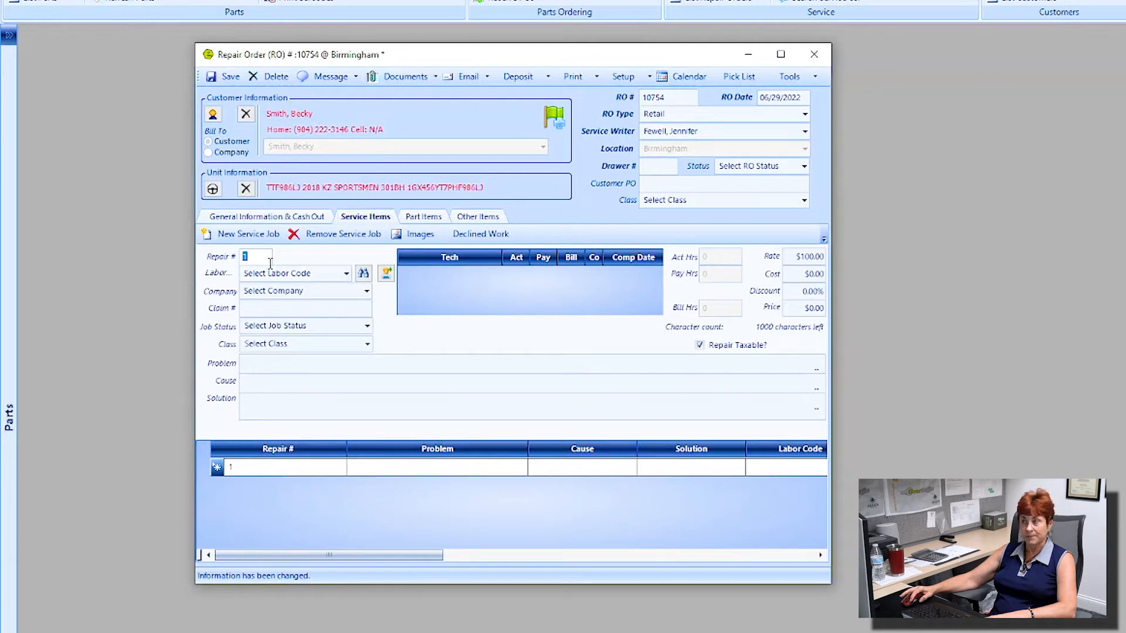
left_click(347, 275)
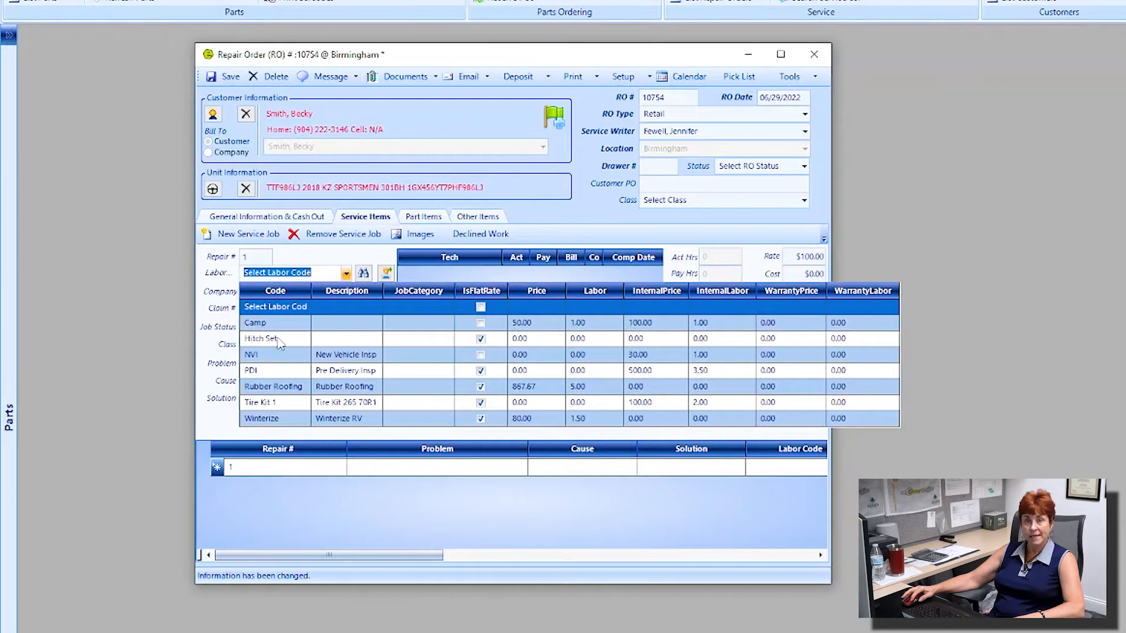
left_click(329, 389)
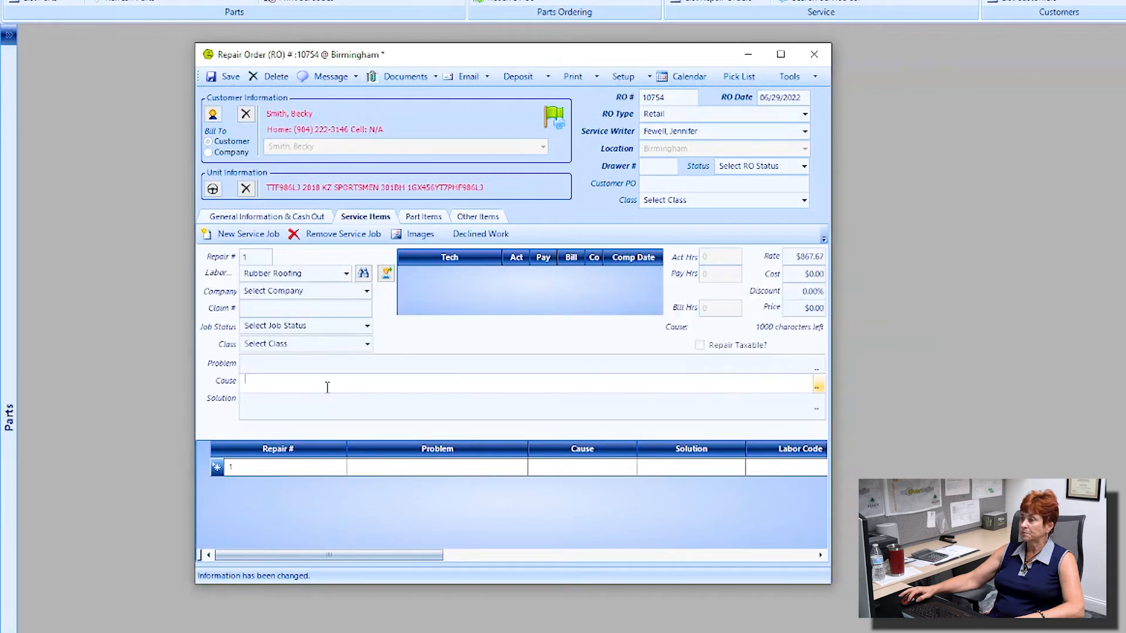
left_click(306, 274)
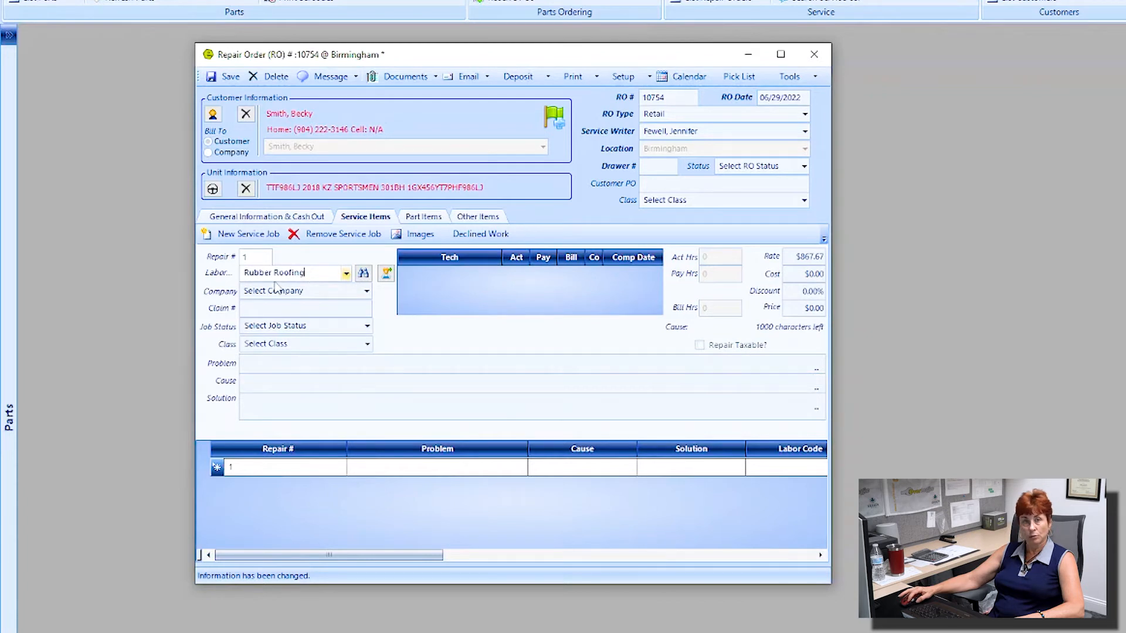
Step: View the parts ($112.97 roof coating and sealant), dismiss both low-stock warnings, and return to Service Items
left_click(422, 218)
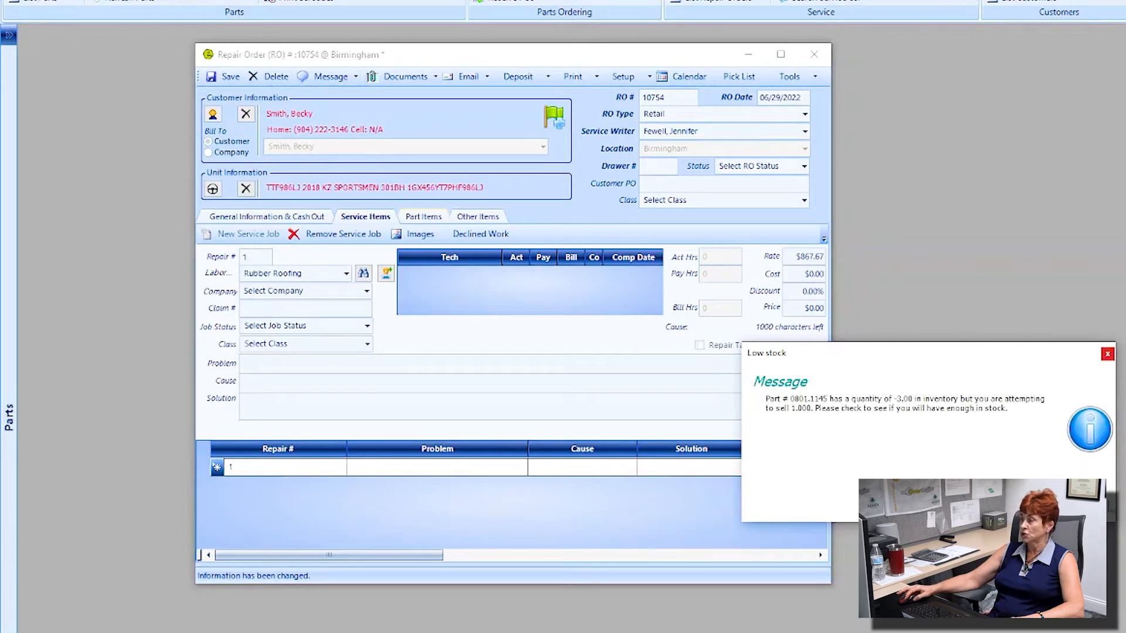
left_click(975, 503)
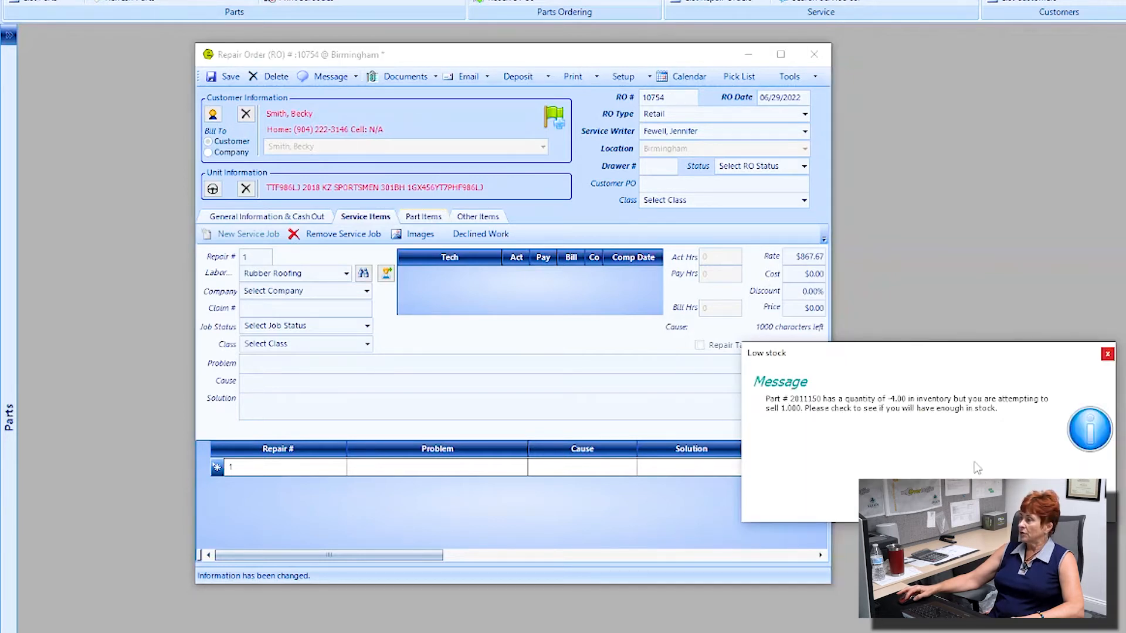
left_click(974, 503)
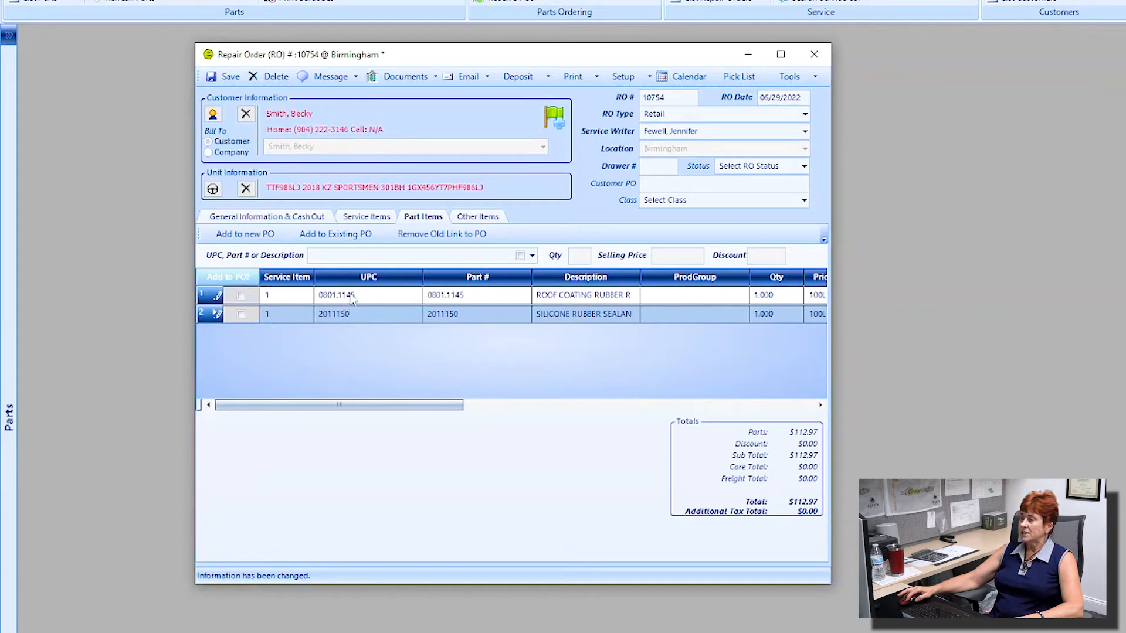
left_click(379, 220)
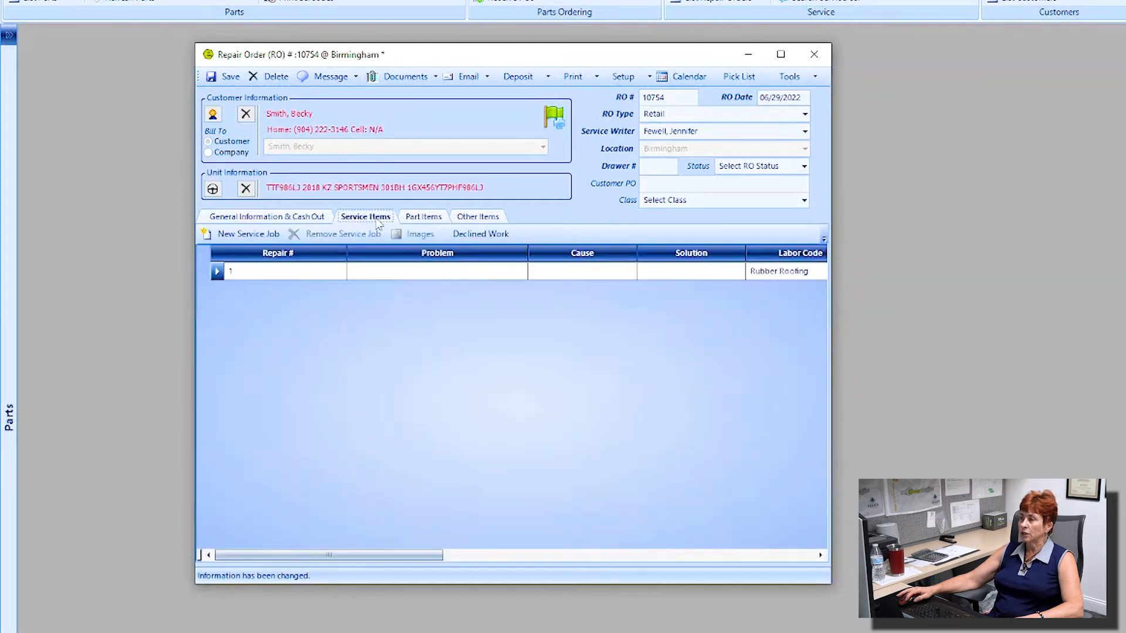
Step: Open Rubber Roofing job 1, review its labor codes, and list the Job Status options
double_click(280, 271)
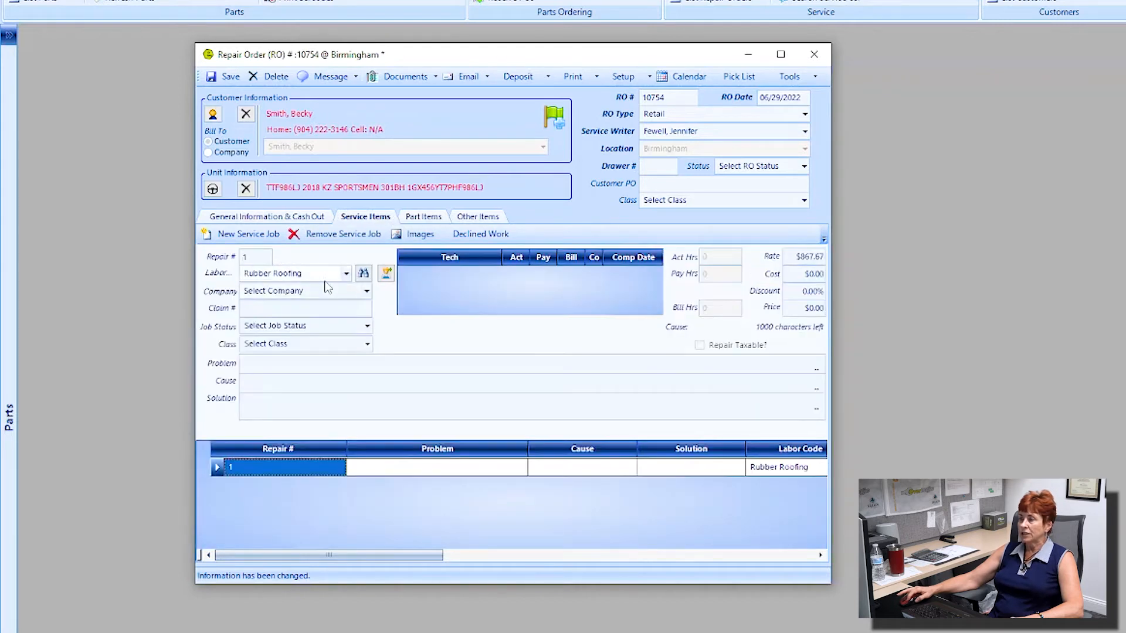
left_click(346, 273)
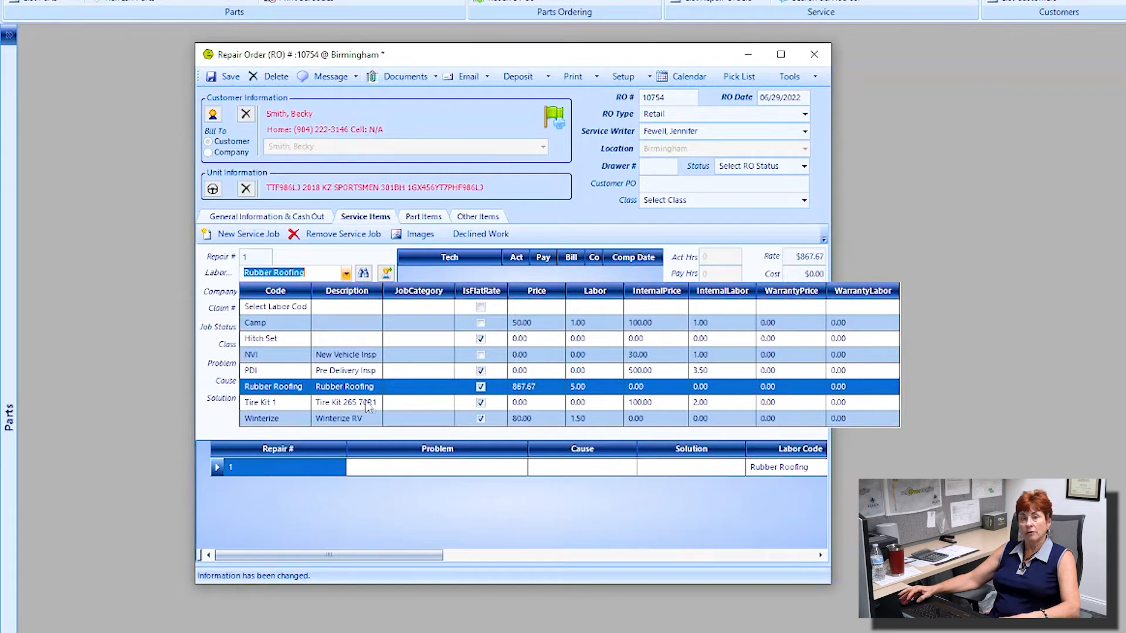
left_click(312, 273)
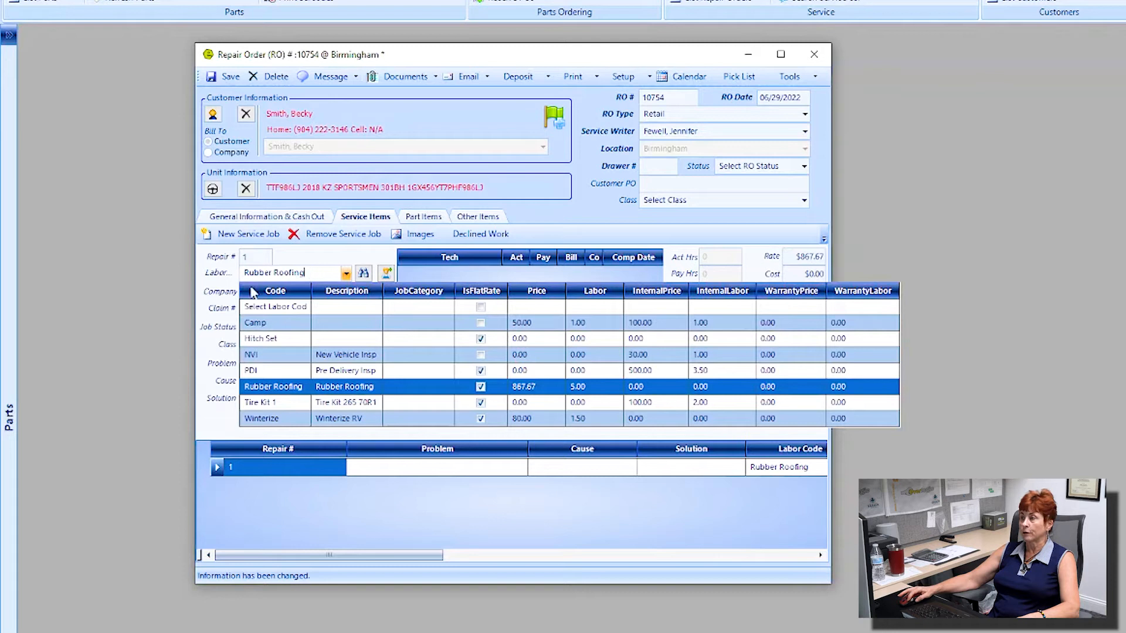
left_click(218, 298)
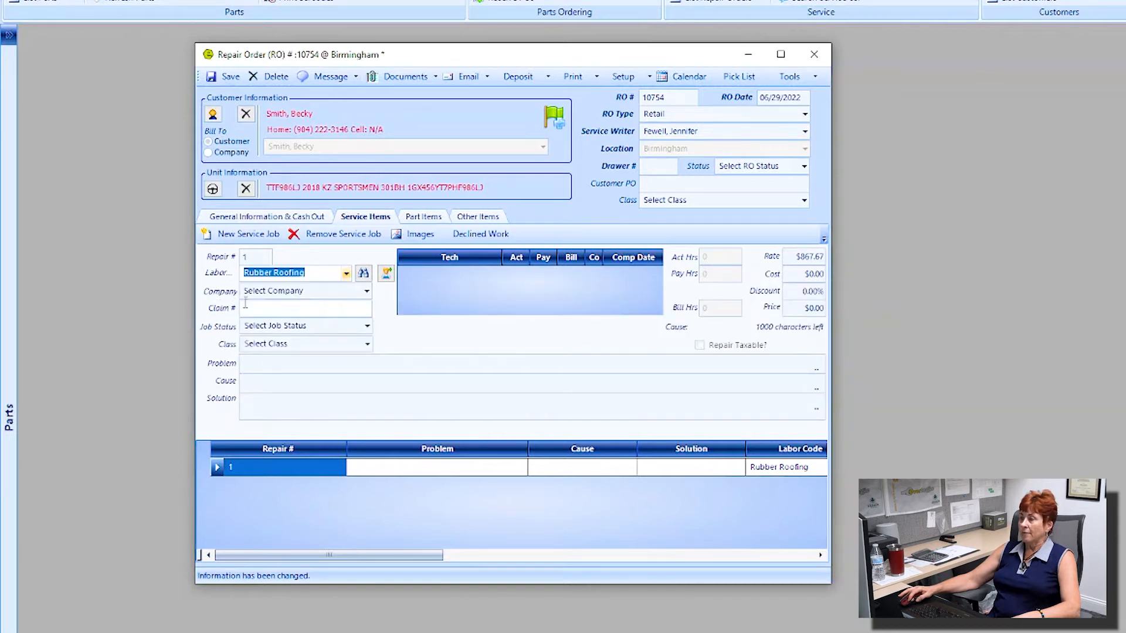
left_click(368, 327)
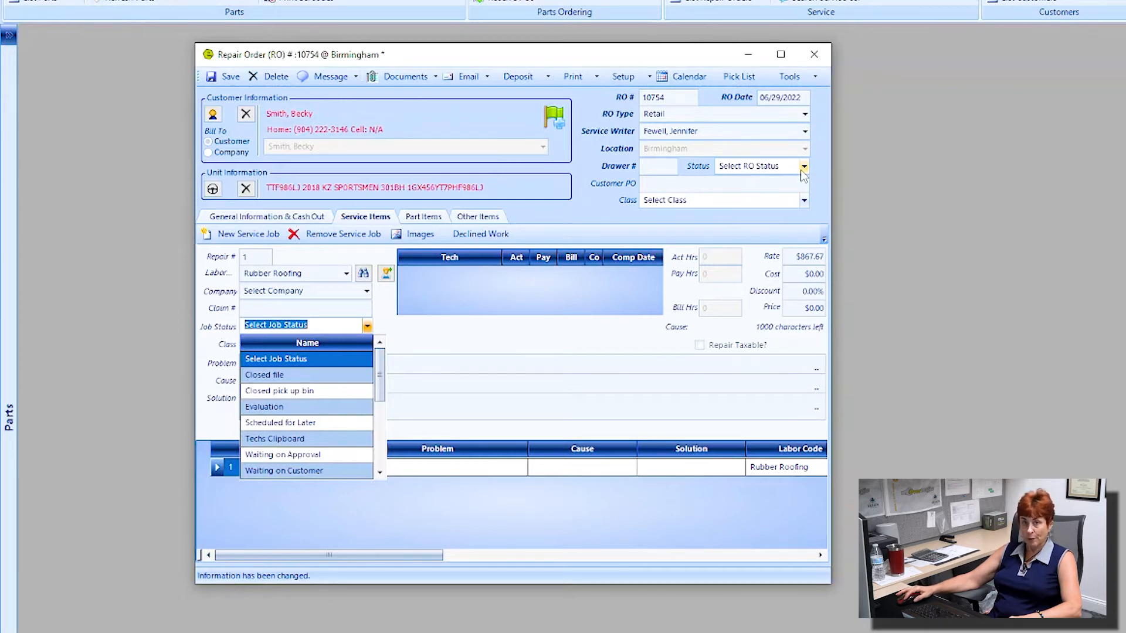
Step: Set job 1's status to Techs Clipboard
left_click(317, 323)
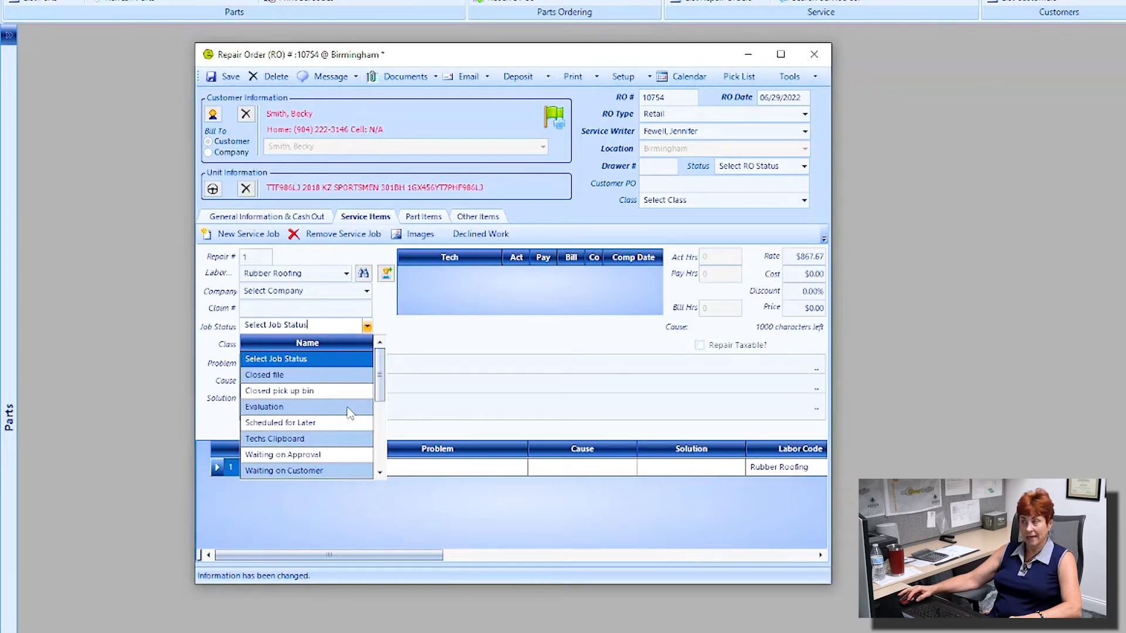
mouse_move(380, 386)
left_mouse_down()
mouse_move(382, 437)
mouse_move(383, 405)
left_mouse_up()
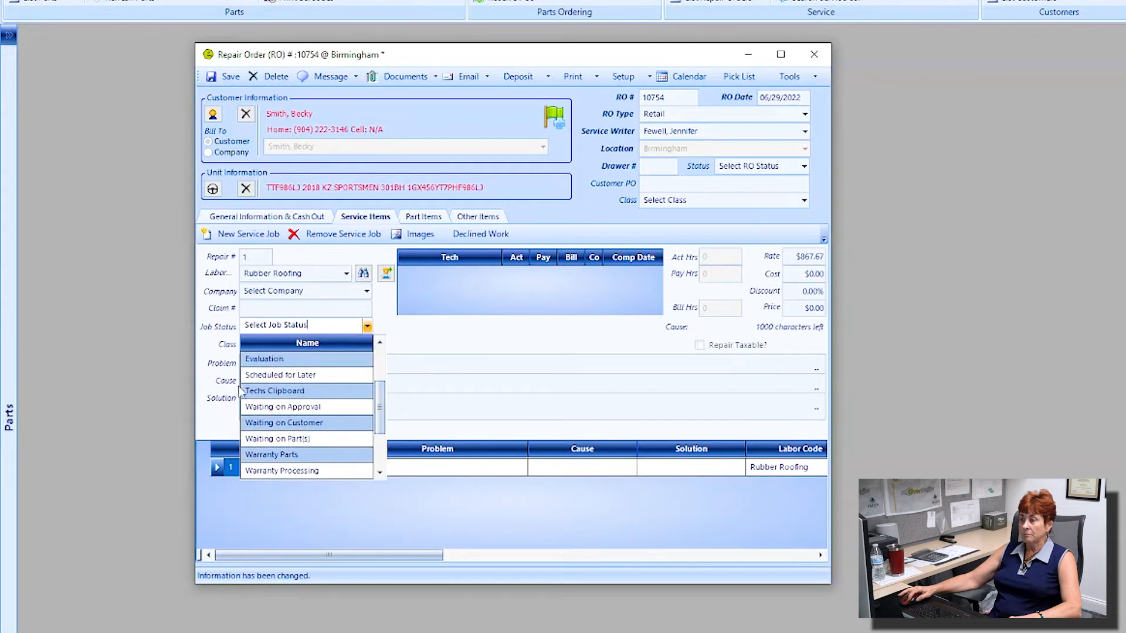
left_click(291, 391)
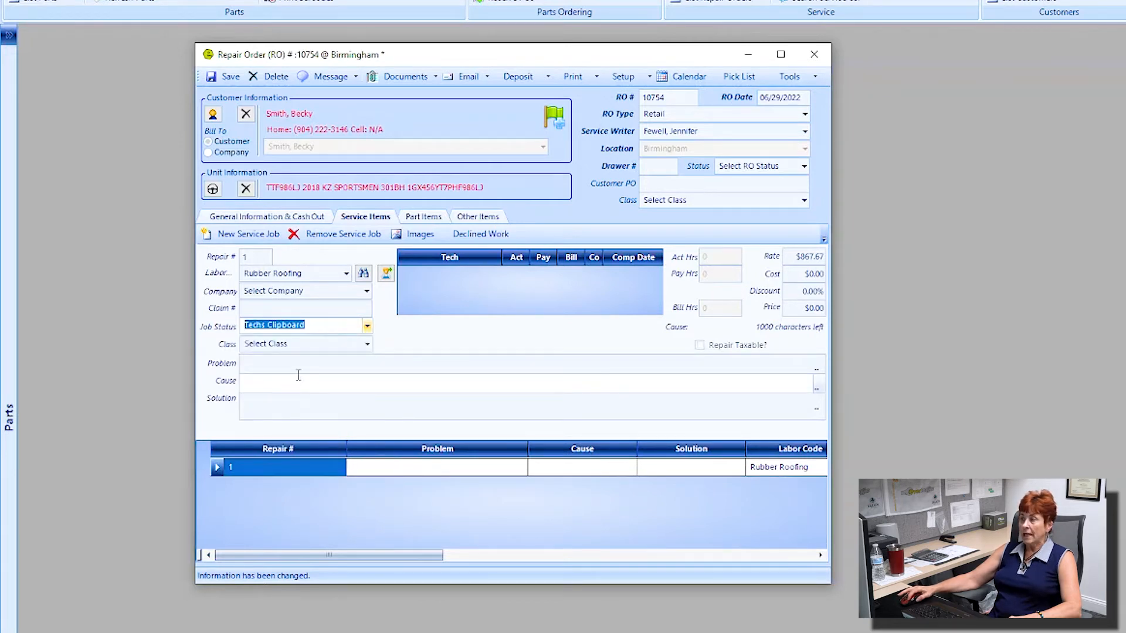
Step: Assign the first listed technician to the job at 5.00 hours and widen the Complete column
left_click(386, 276)
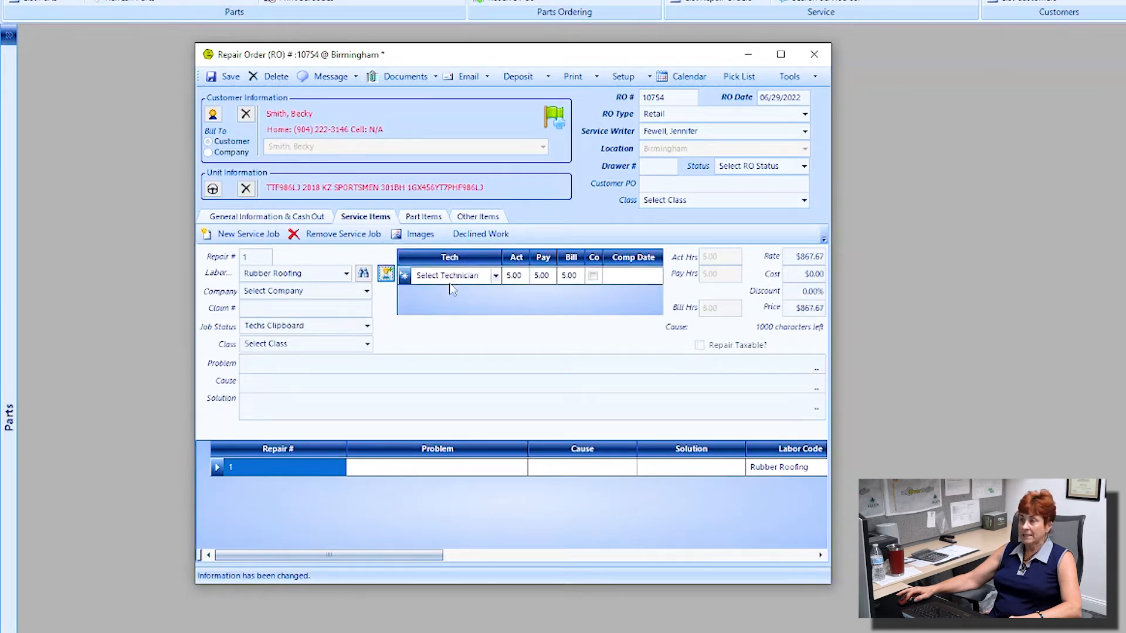
left_click(496, 275)
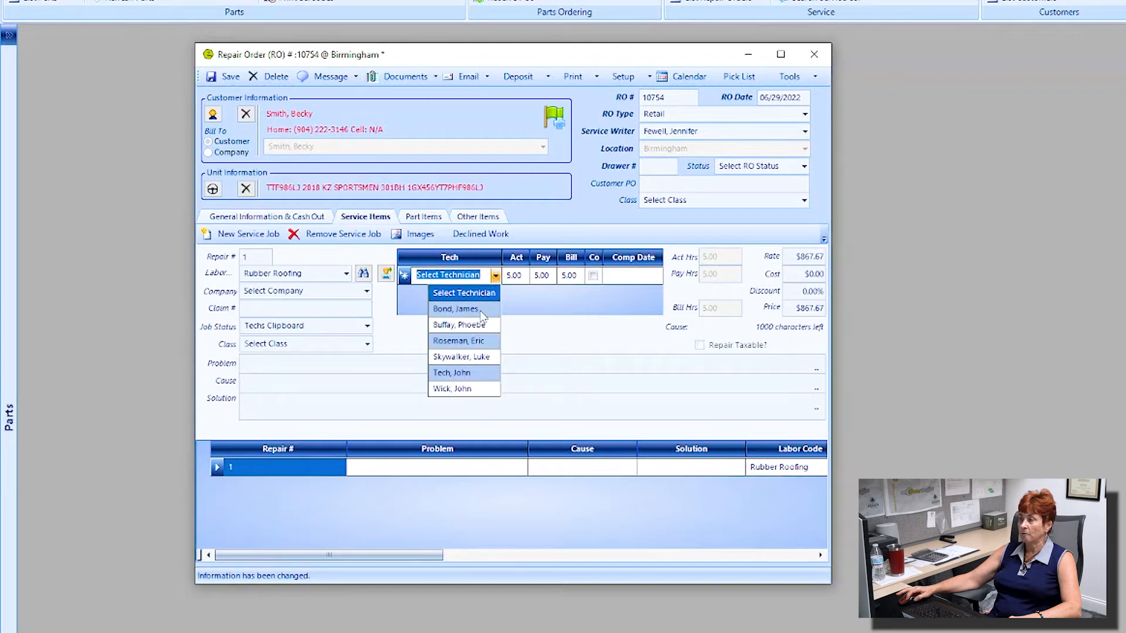
left_click(458, 309)
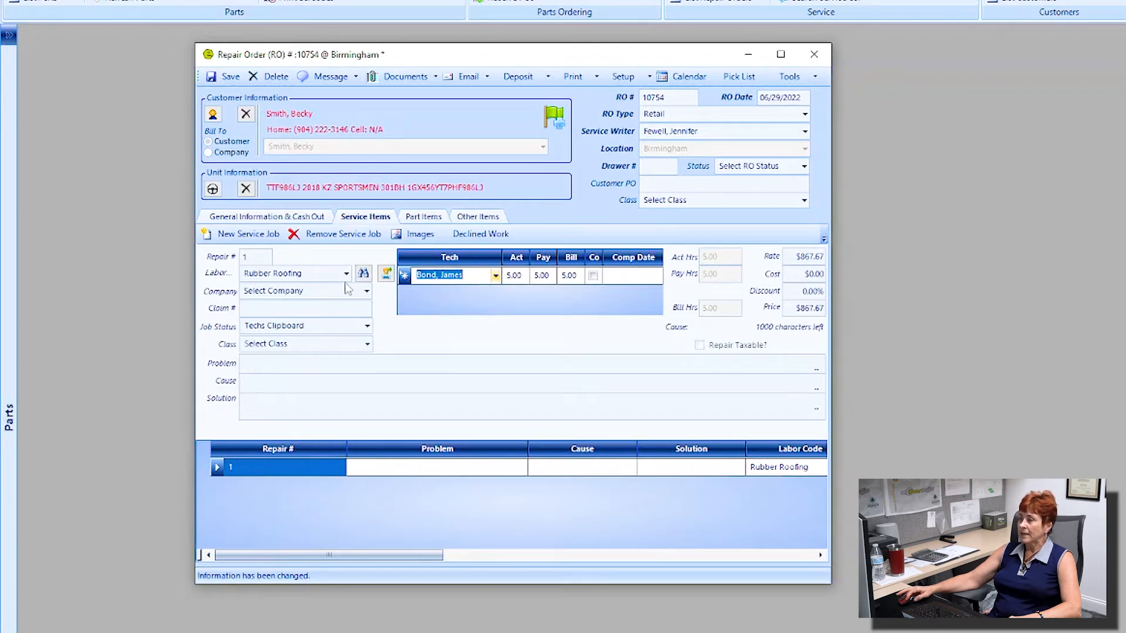
left_click(309, 274)
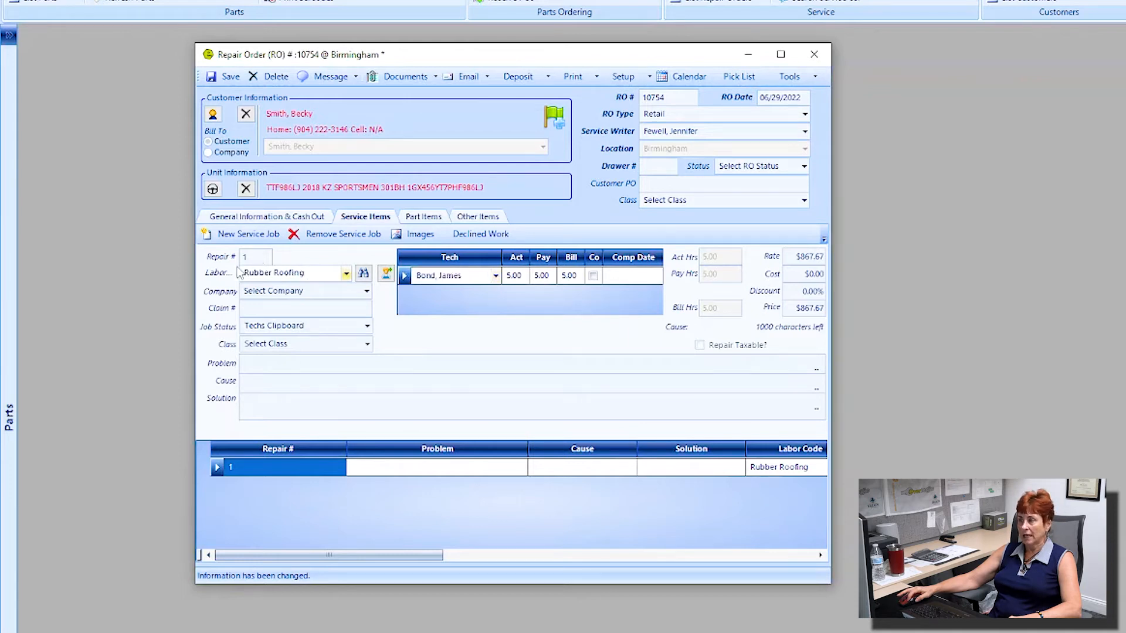
left_click_drag(306, 274, 244, 273)
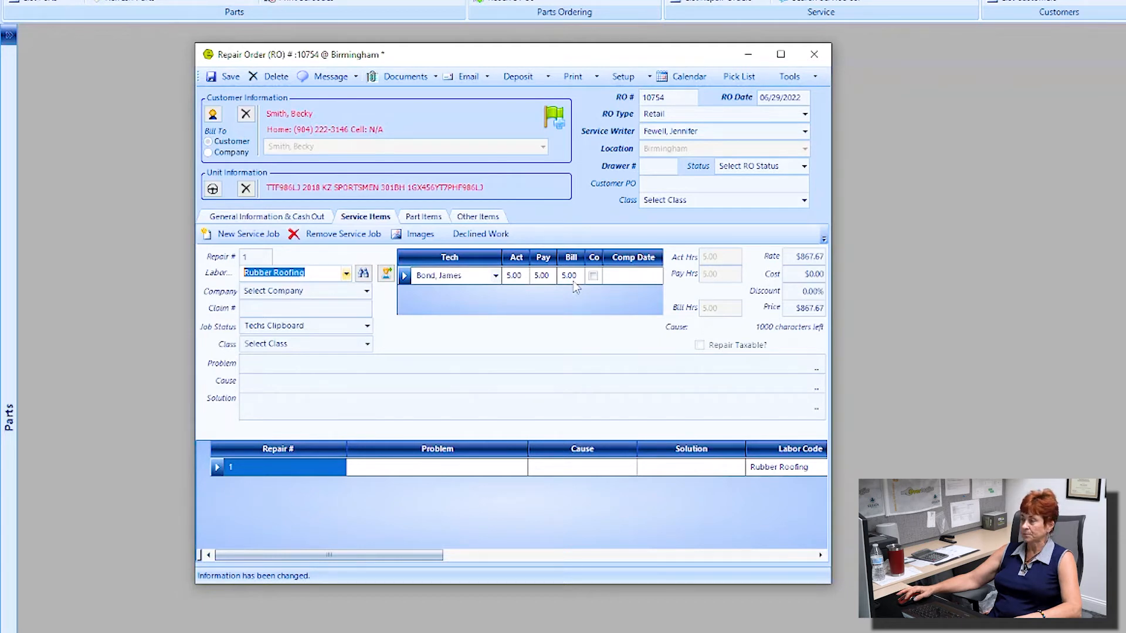
left_click_drag(602, 257, 622, 257)
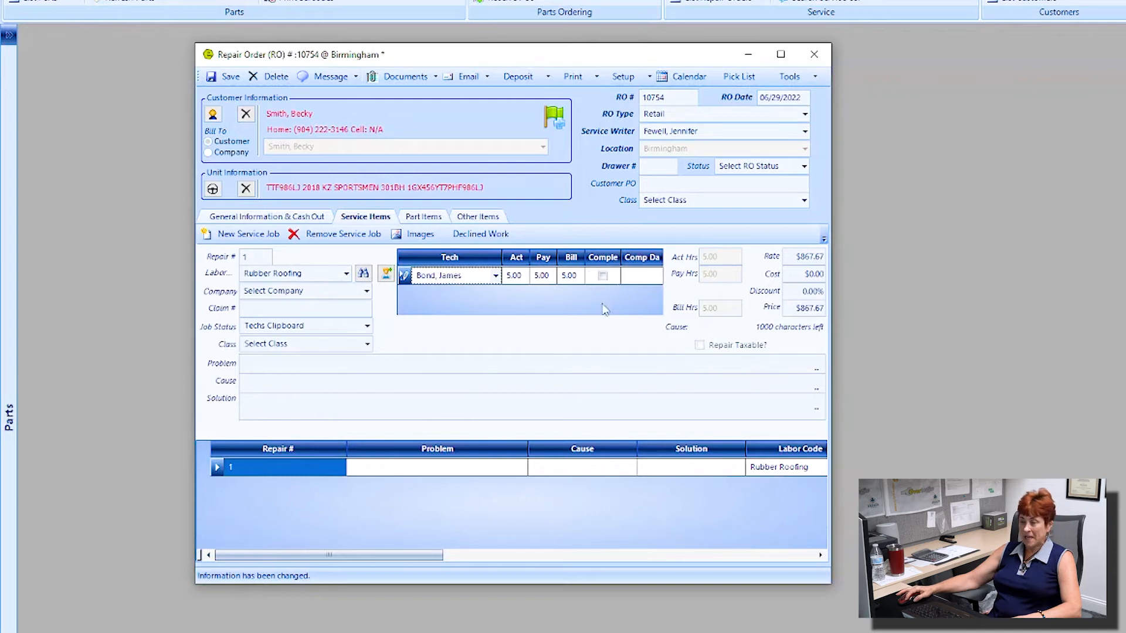
left_click_drag(621, 257, 628, 262)
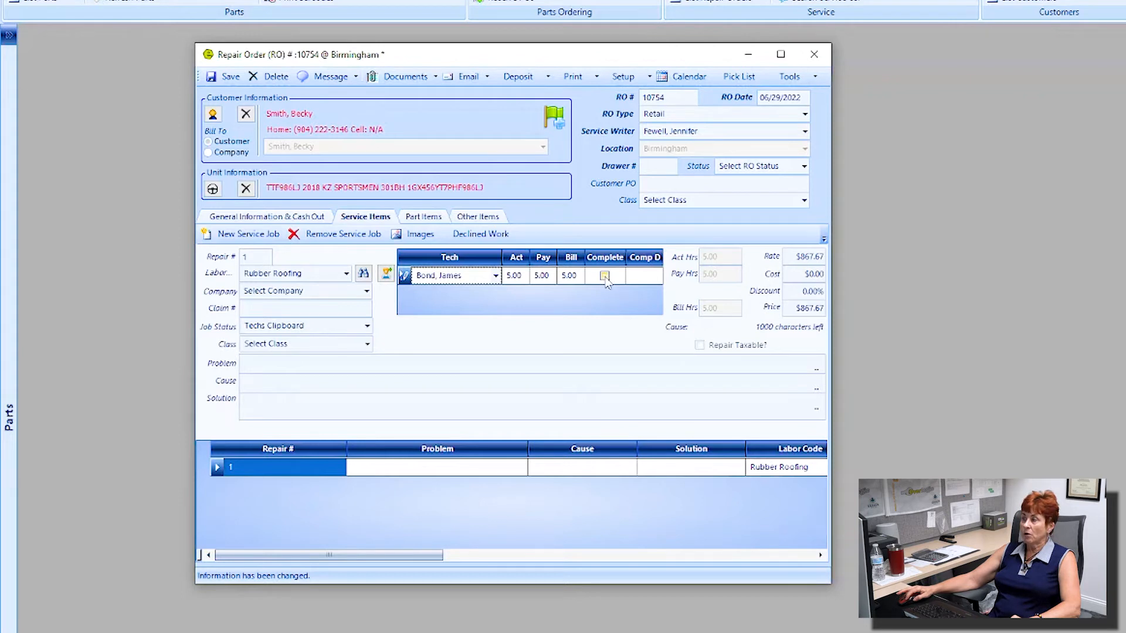
Step: Mark the technician complete; enter problem 'rook leaking', cause 'accident', solution 'replace with rubber roofing'
left_click(604, 276)
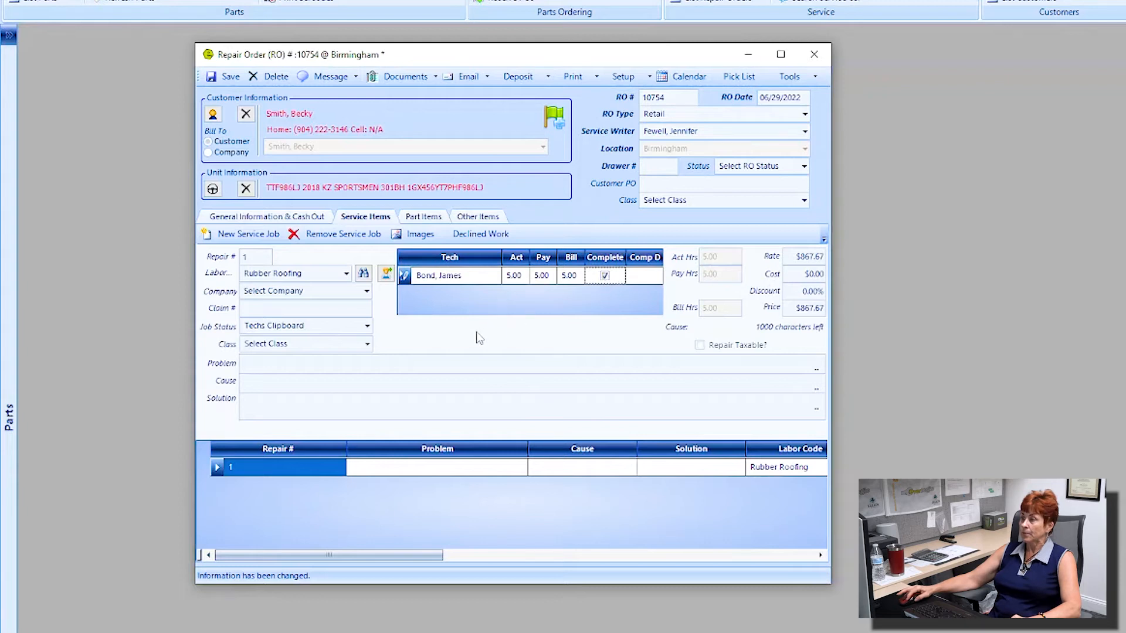
left_click(263, 363)
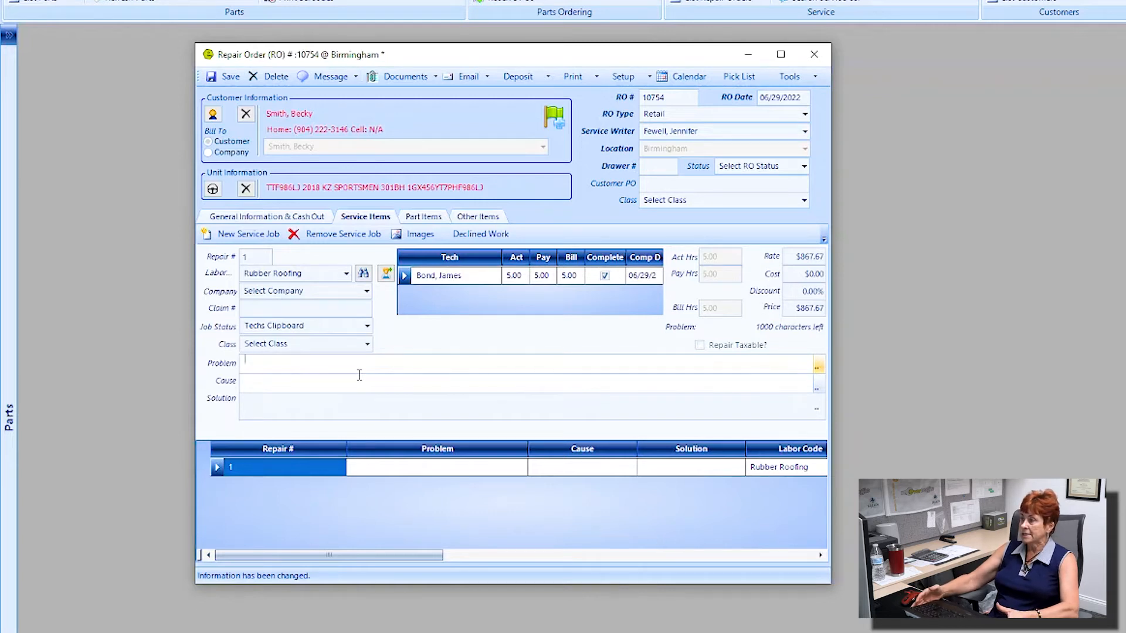
type("rook")
type(" leaki")
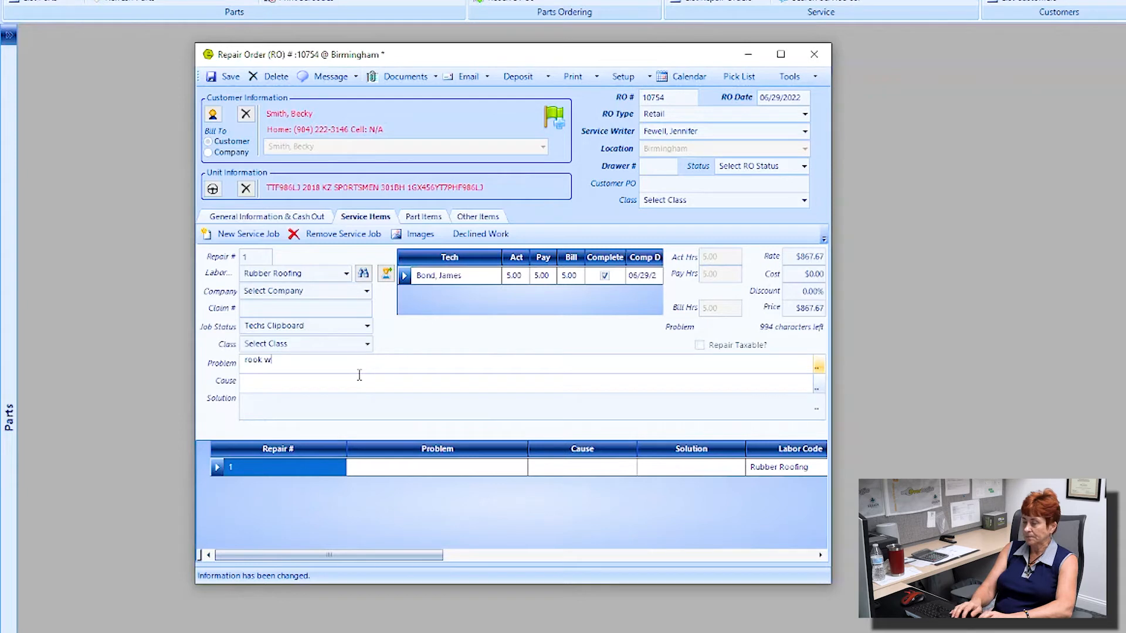
type("ng")
key("Tab")
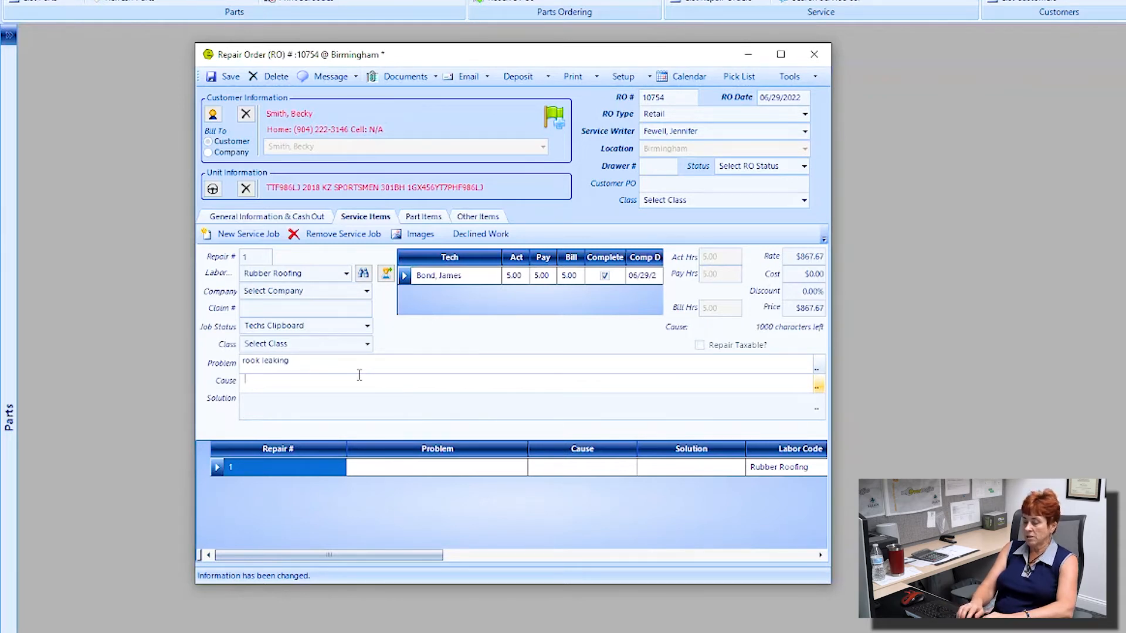
type("accident")
key("Tab")
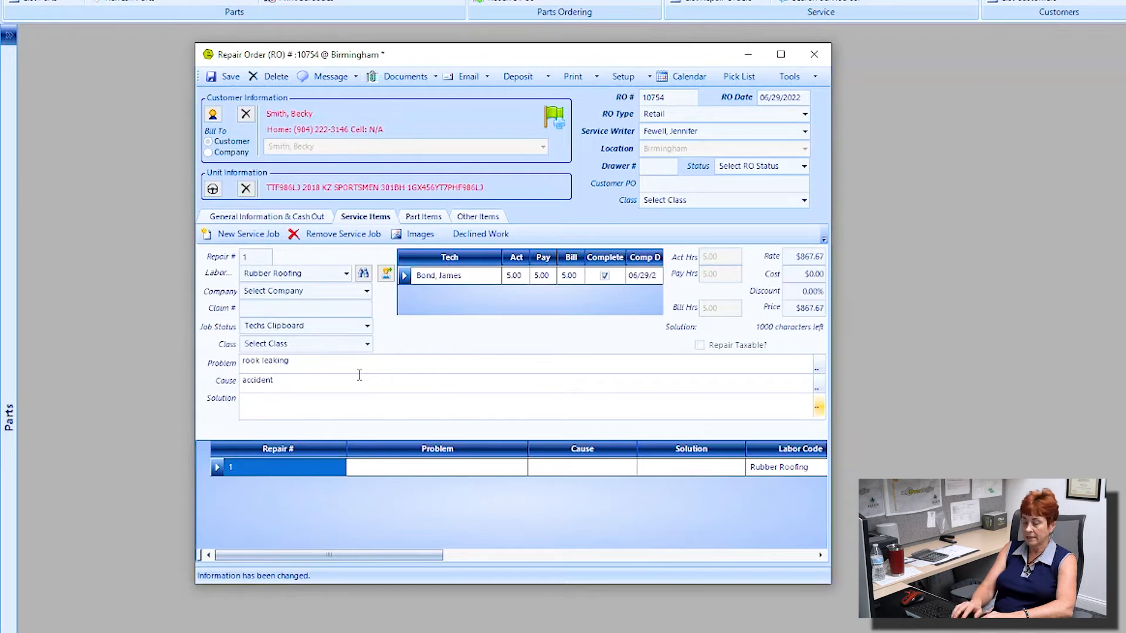
type("repla")
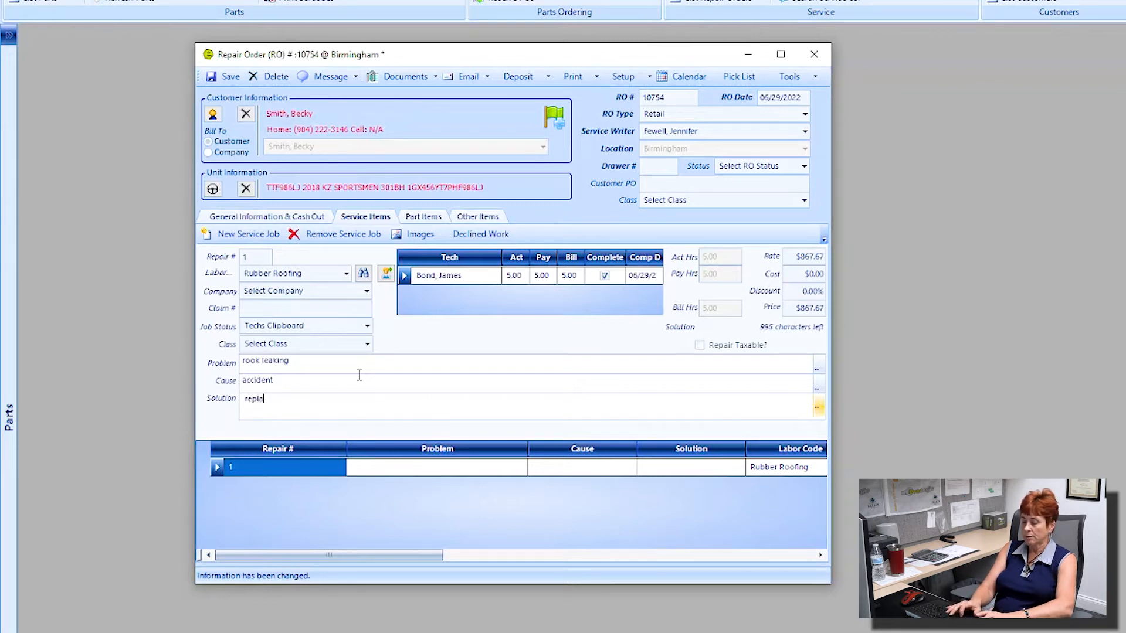
type("ce with ")
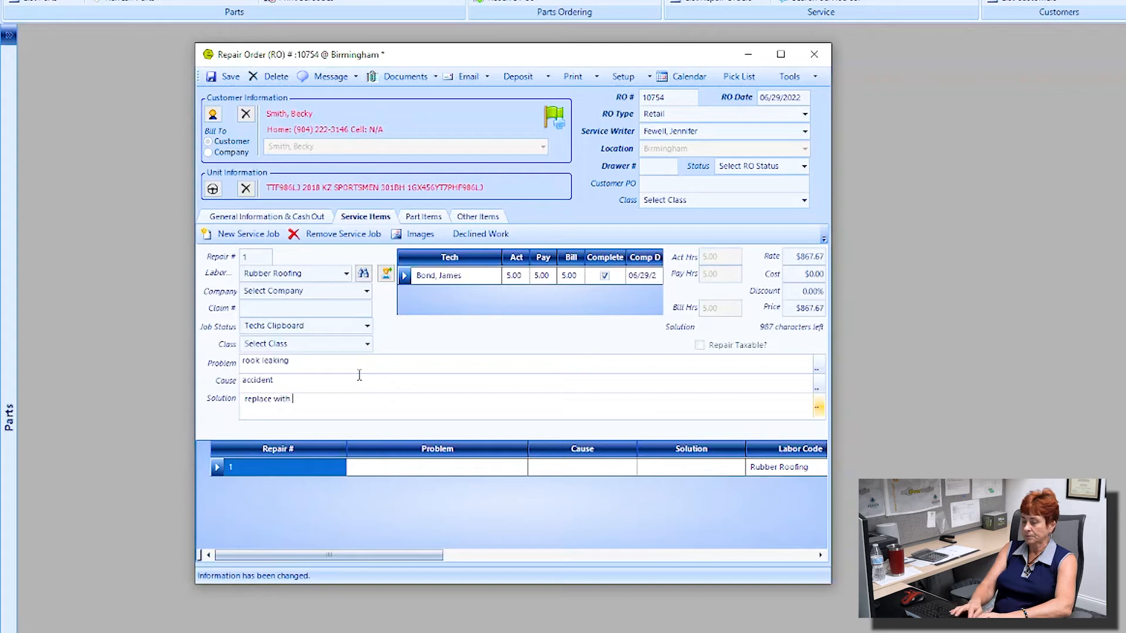
type("rubber ro")
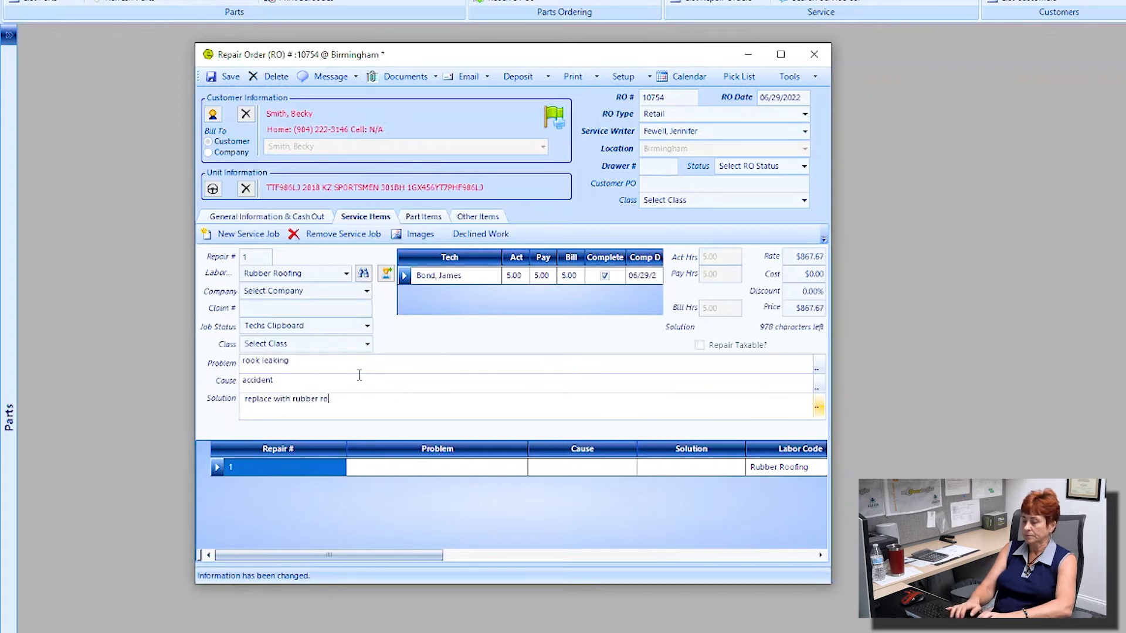
type("ofing")
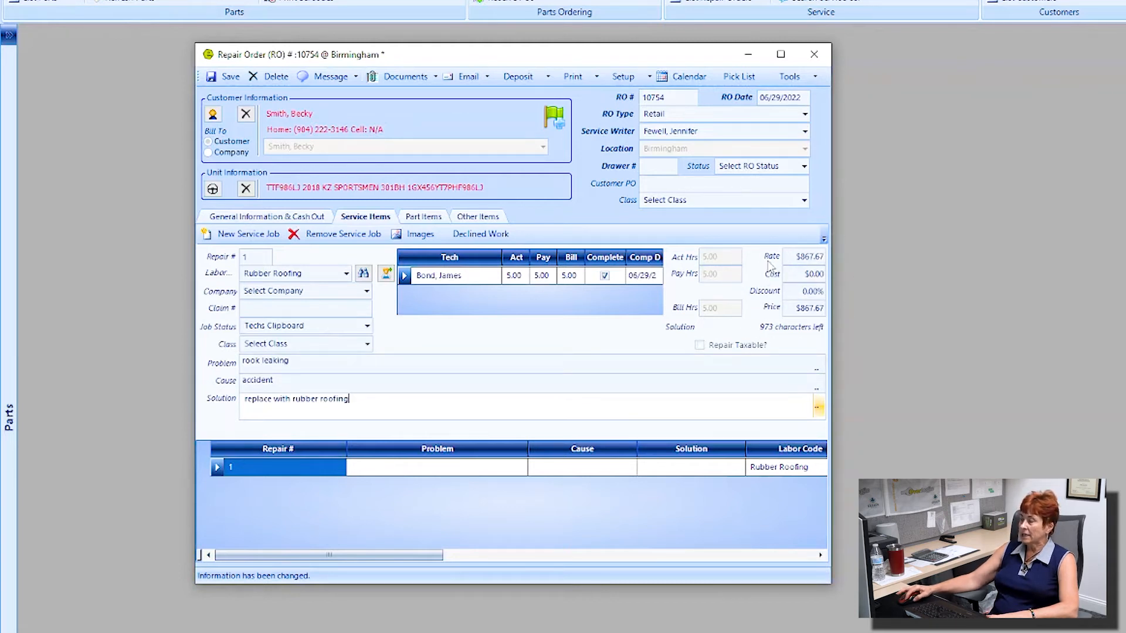
Step: Review job 1's $867.67 labor rate, $0.00 cost, discount and $867.67 price
left_click(795, 258)
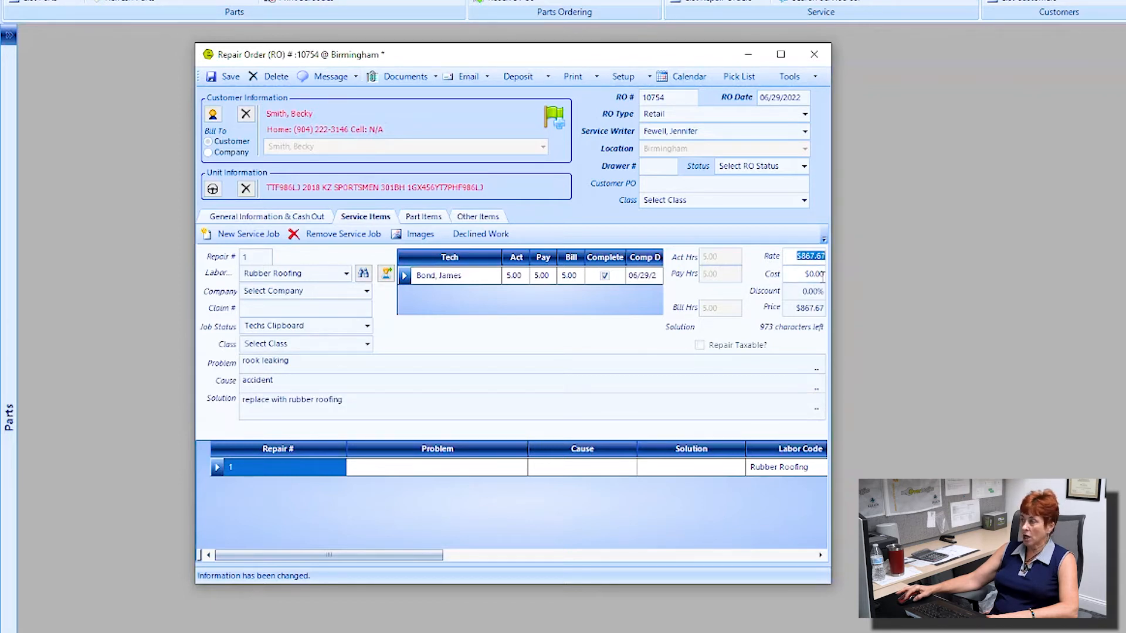
left_click(800, 274)
left_click_drag(795, 294, 833, 309)
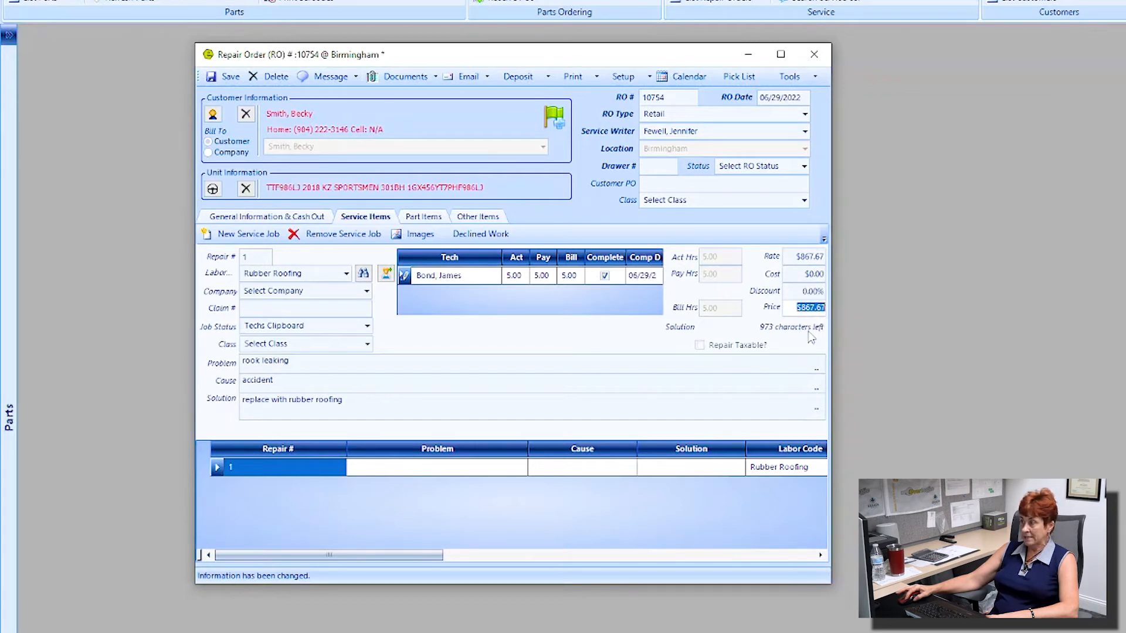
Step: Check General Information, then show Other Items: Shop Supplies $3.00 and Environmental Fee $15.00
left_click(304, 217)
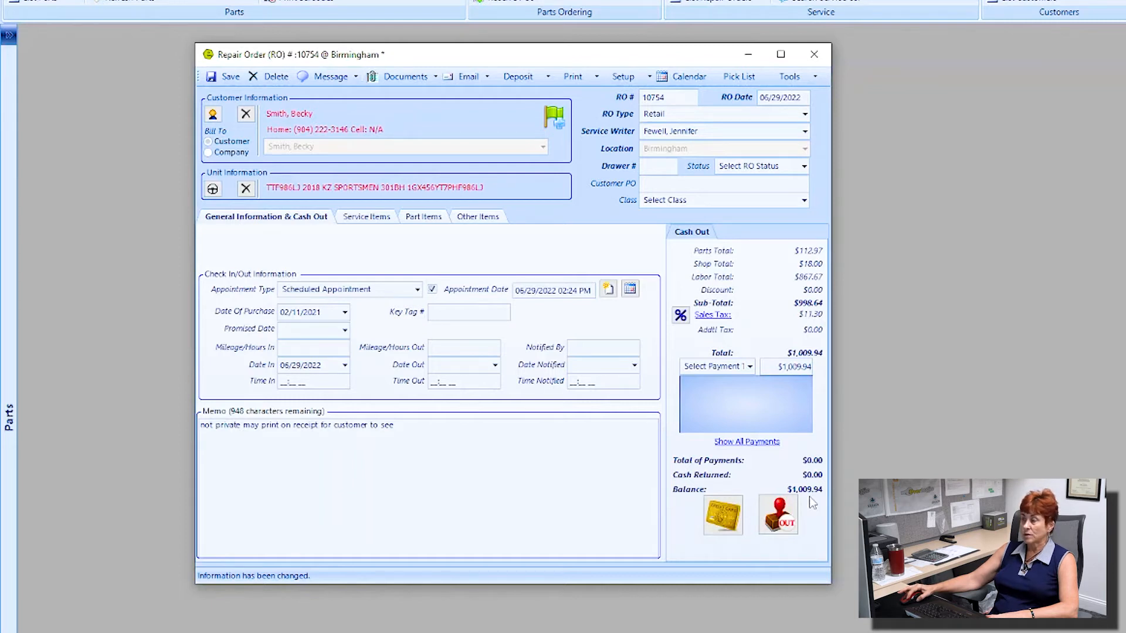
left_click(366, 218)
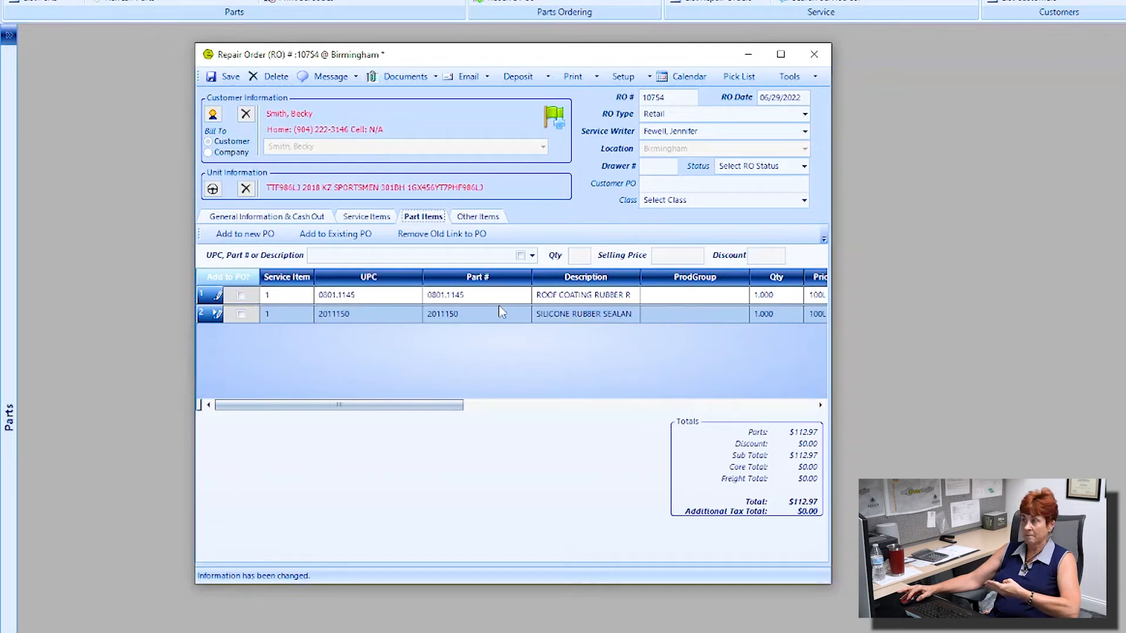
left_click(492, 218)
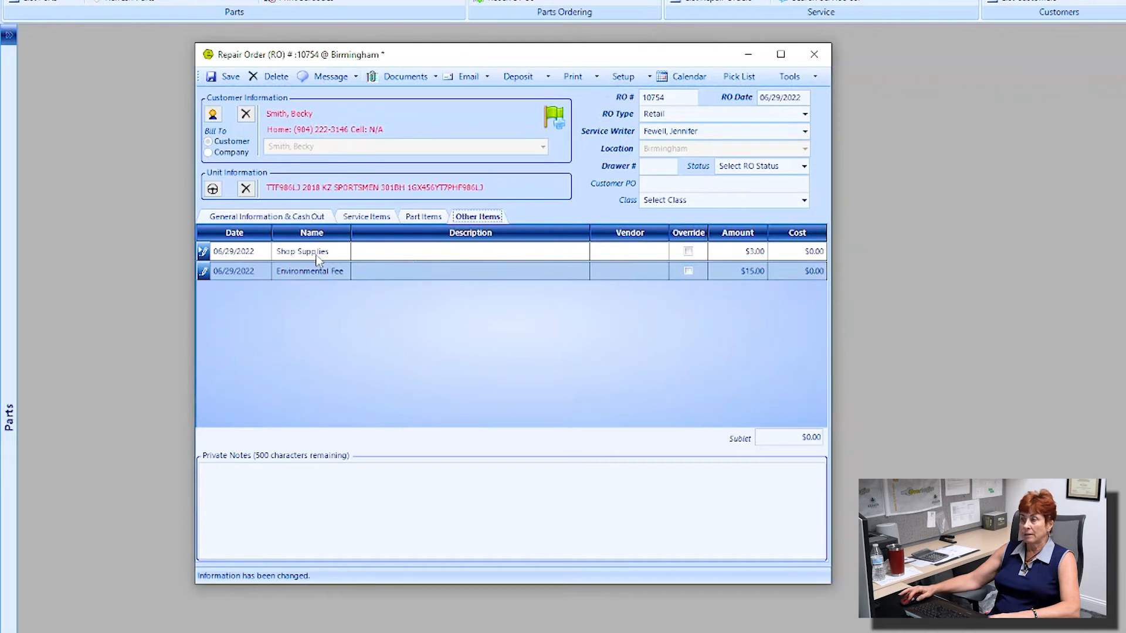
Step: Turn on override for the Environmental Fee line and set its amount to 0
left_click(622, 276)
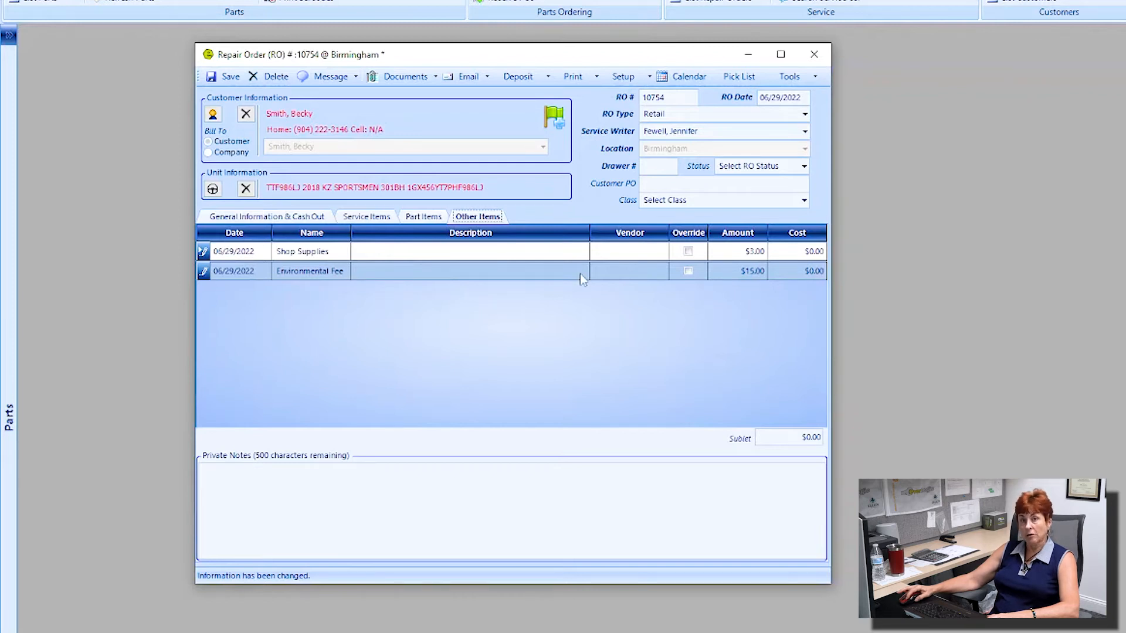
left_click(688, 272)
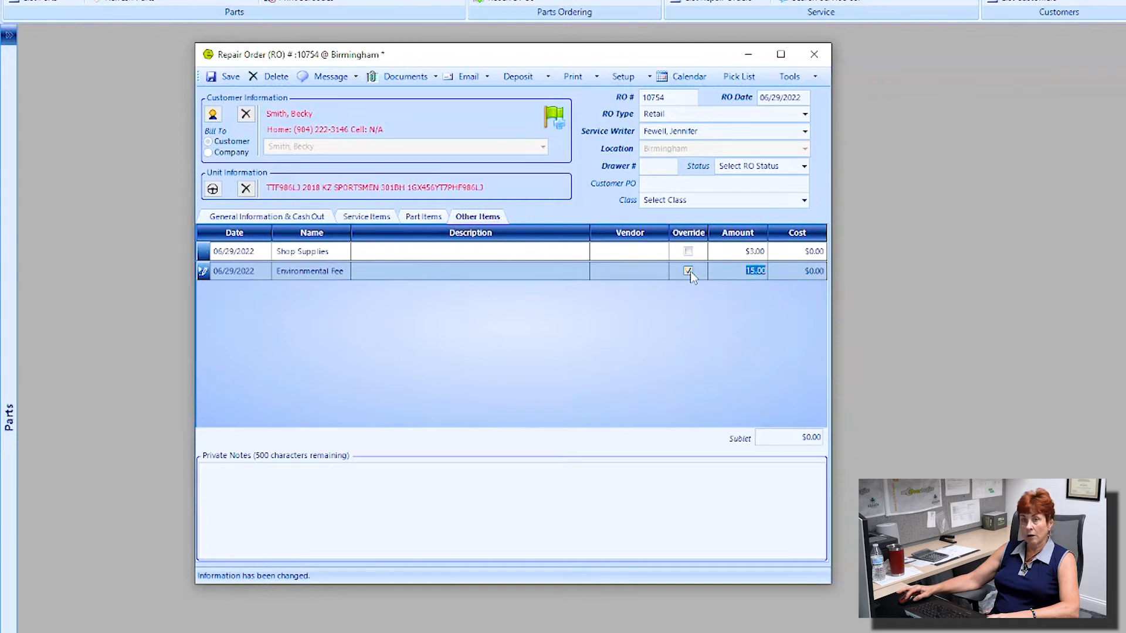
type("0")
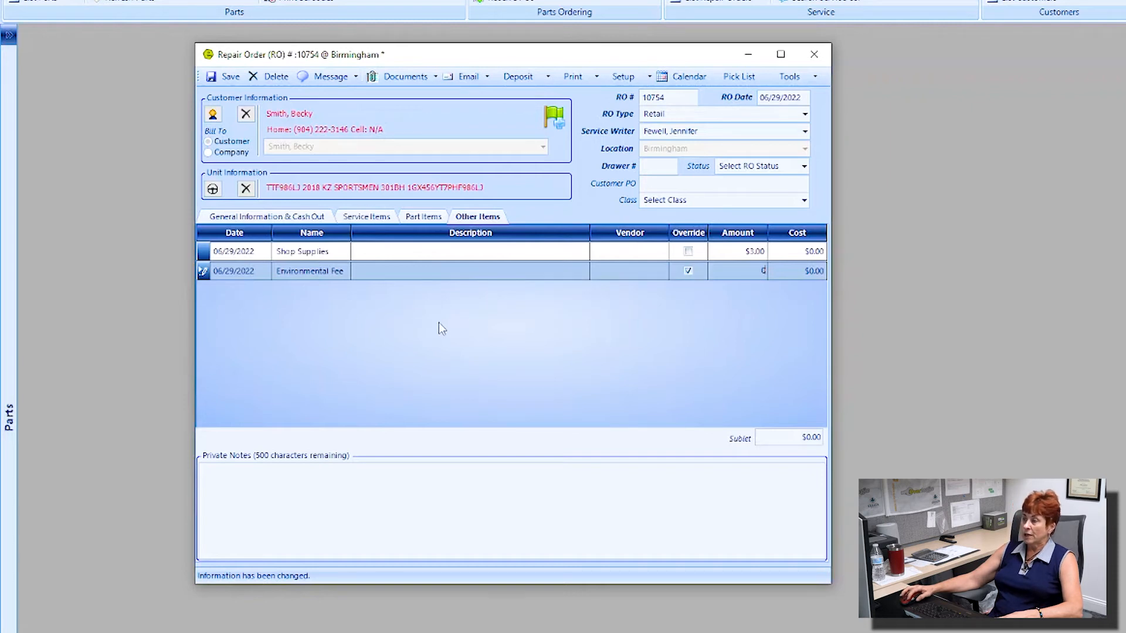
Step: Add a Sublet line 'mobile detail on the unit' with vendor Detail Specialists and amount 0
right_click(422, 305)
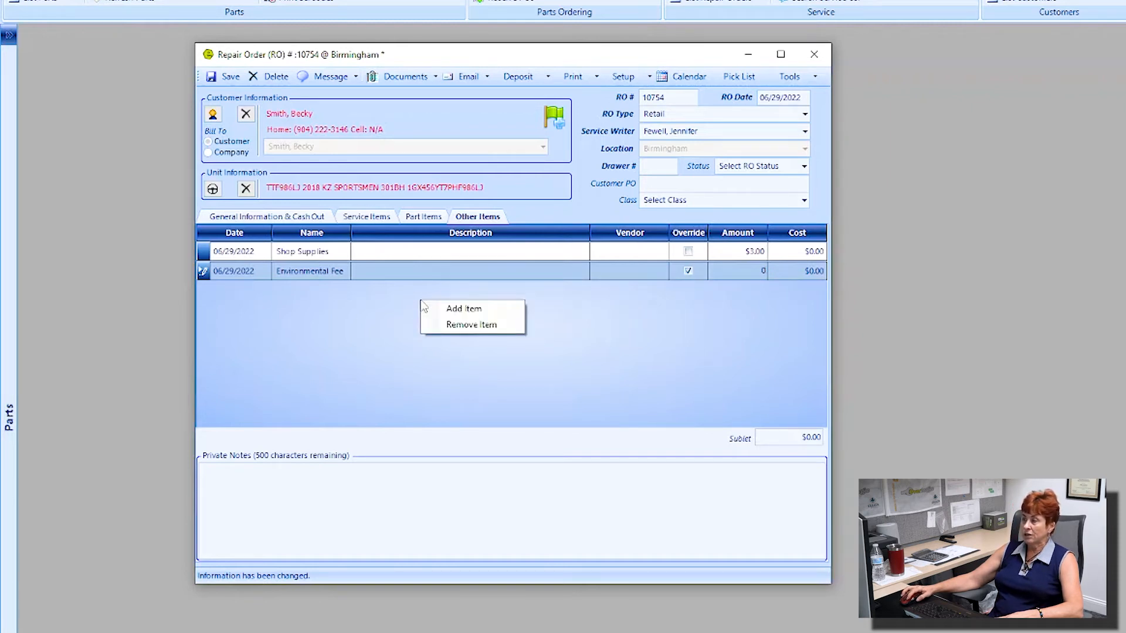
left_click(463, 309)
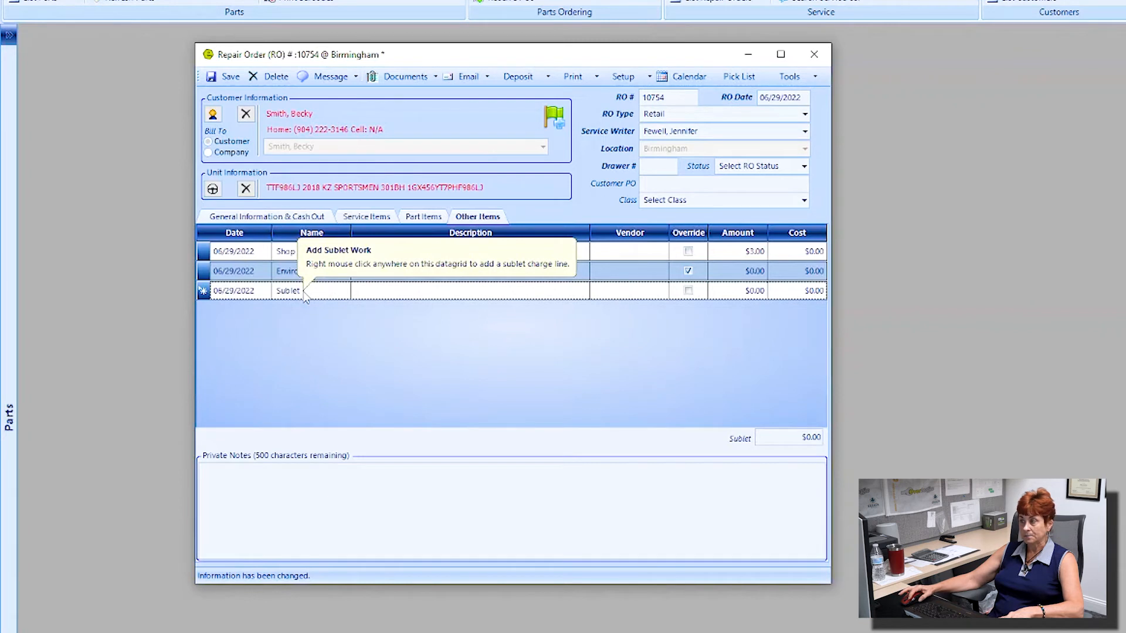
left_click(392, 292)
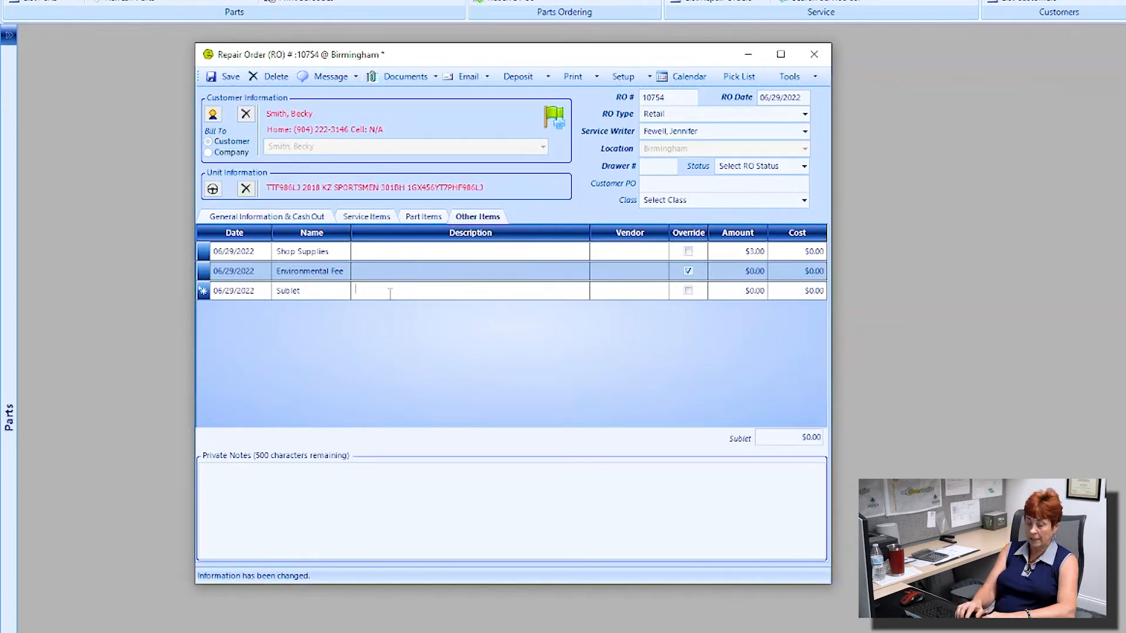
type("mobile detail on the unit")
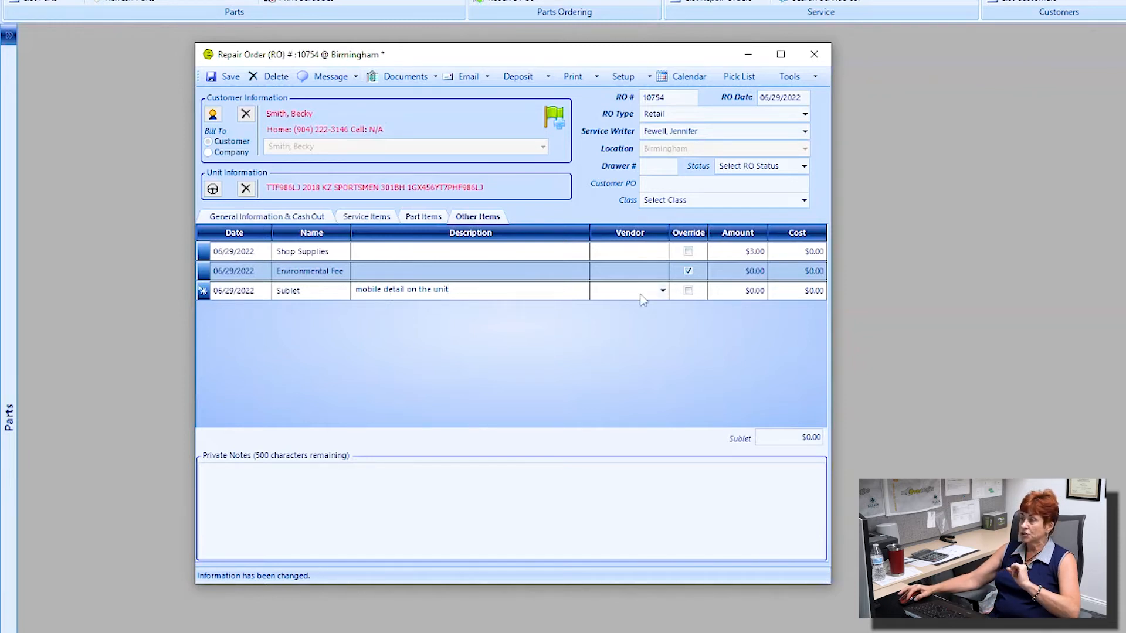
left_click(662, 292)
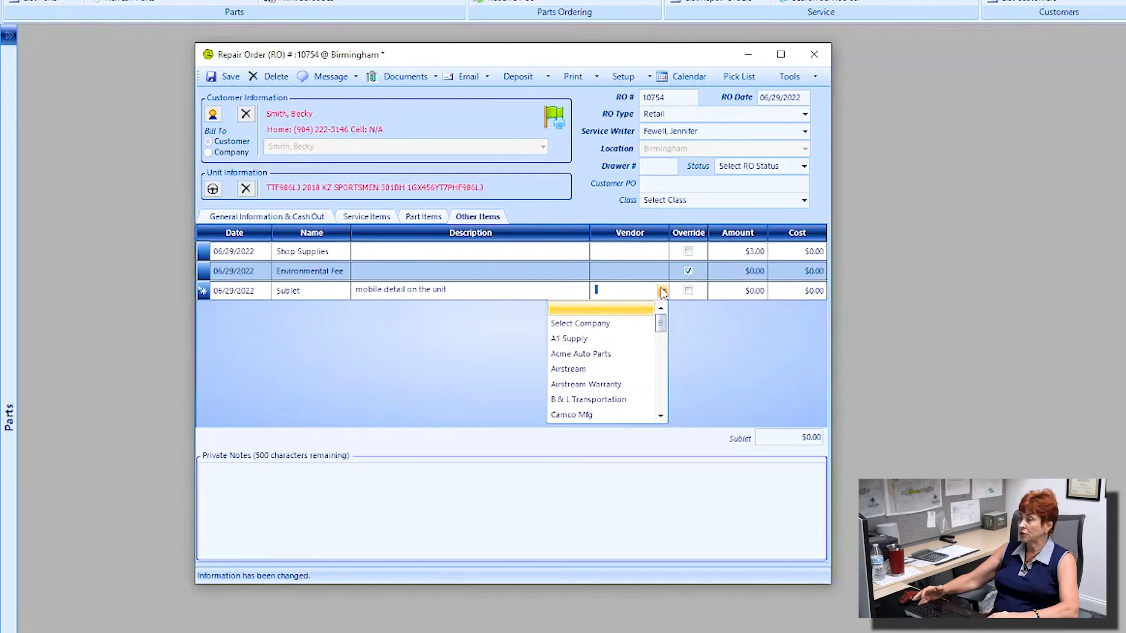
scroll(626, 372, "down", 1)
scroll(626, 372, "down", 2)
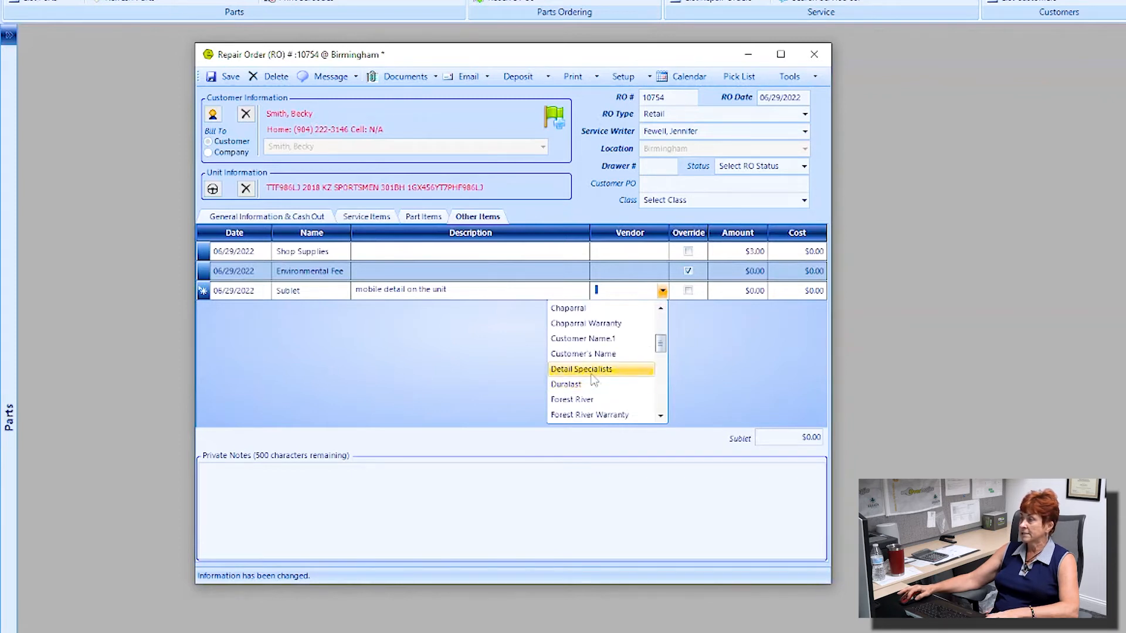
left_click(619, 371)
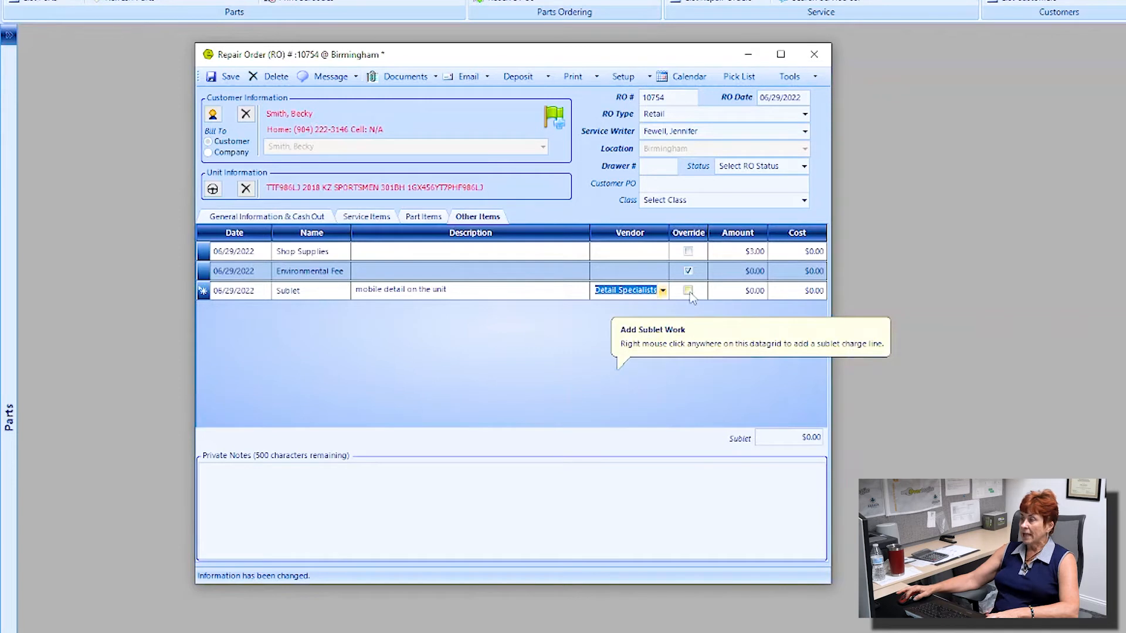
left_click(743, 293)
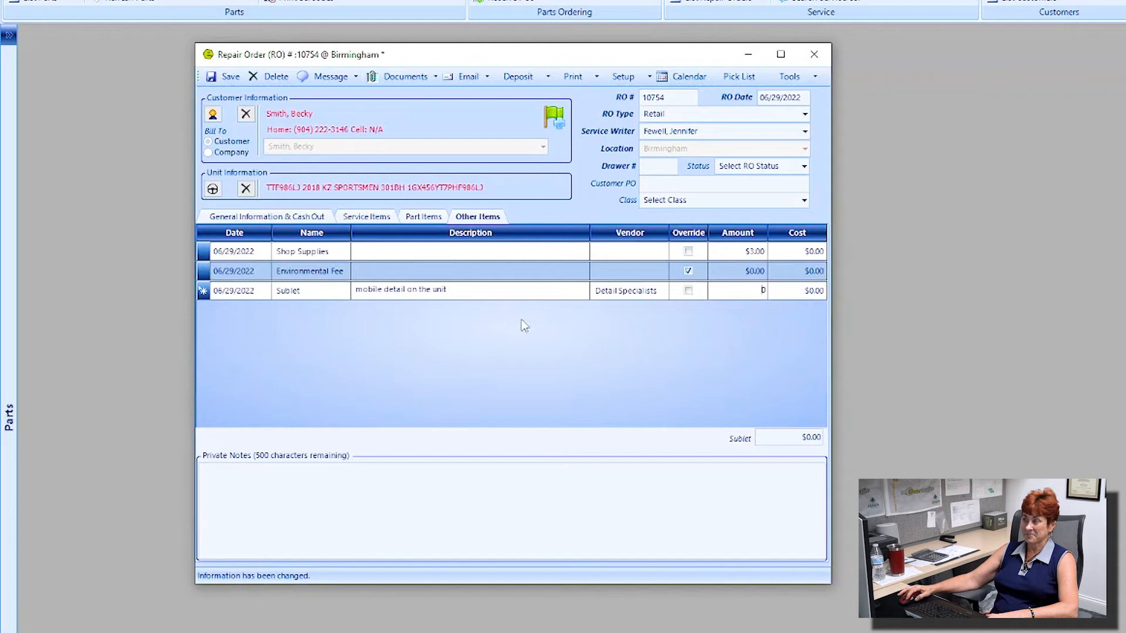
Step: Add the private note 'private note', save, and view cash-out showing balance $994.94
left_click(225, 467)
type("private note")
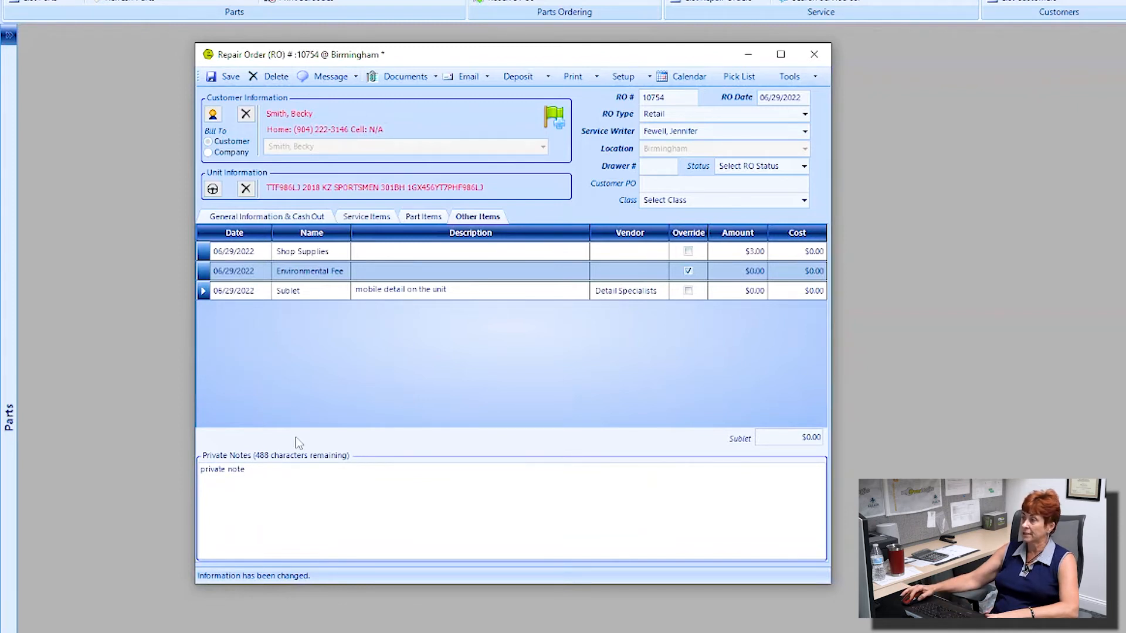
left_click(226, 76)
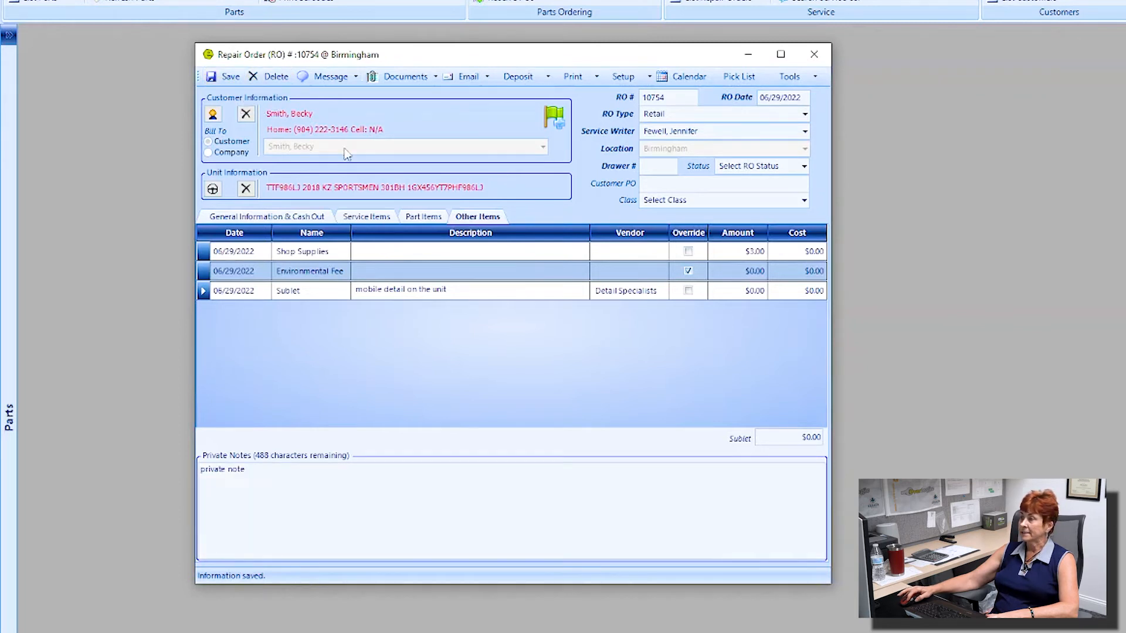
left_click(256, 216)
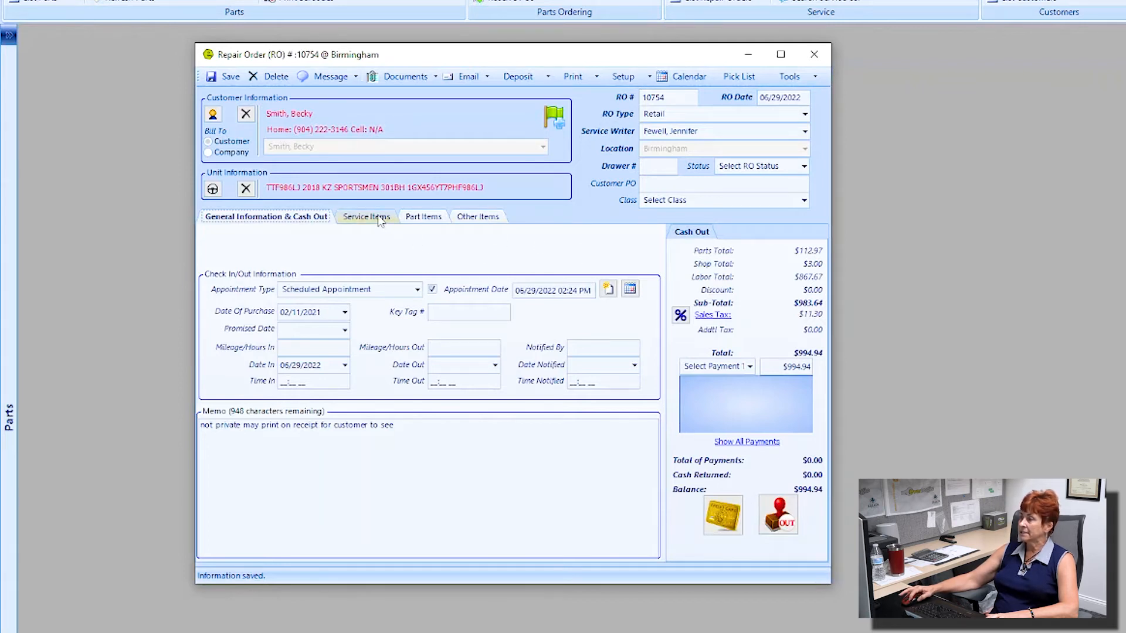
Step: Save repair order 10754 and apply a Check payment of $994.94
left_click(226, 77)
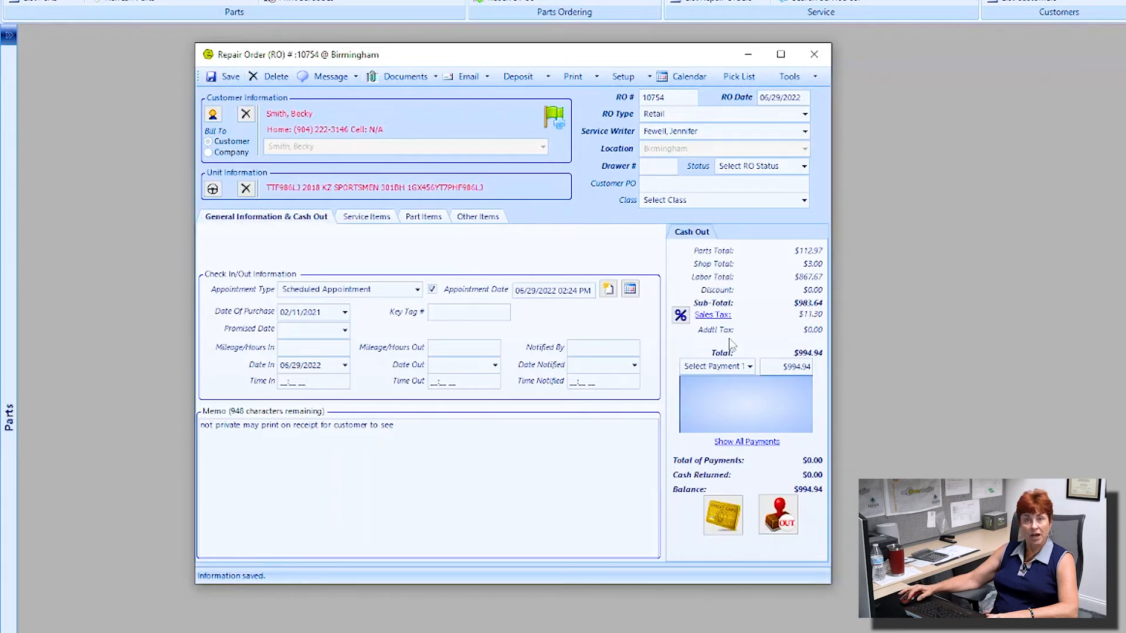
left_click(750, 367)
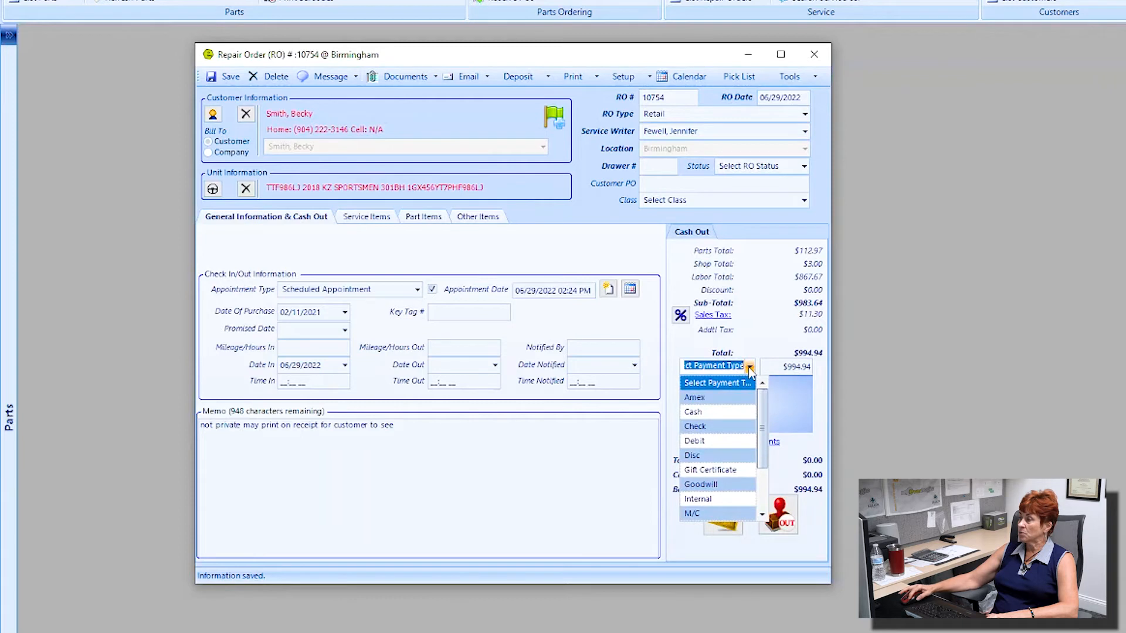
left_click(711, 427)
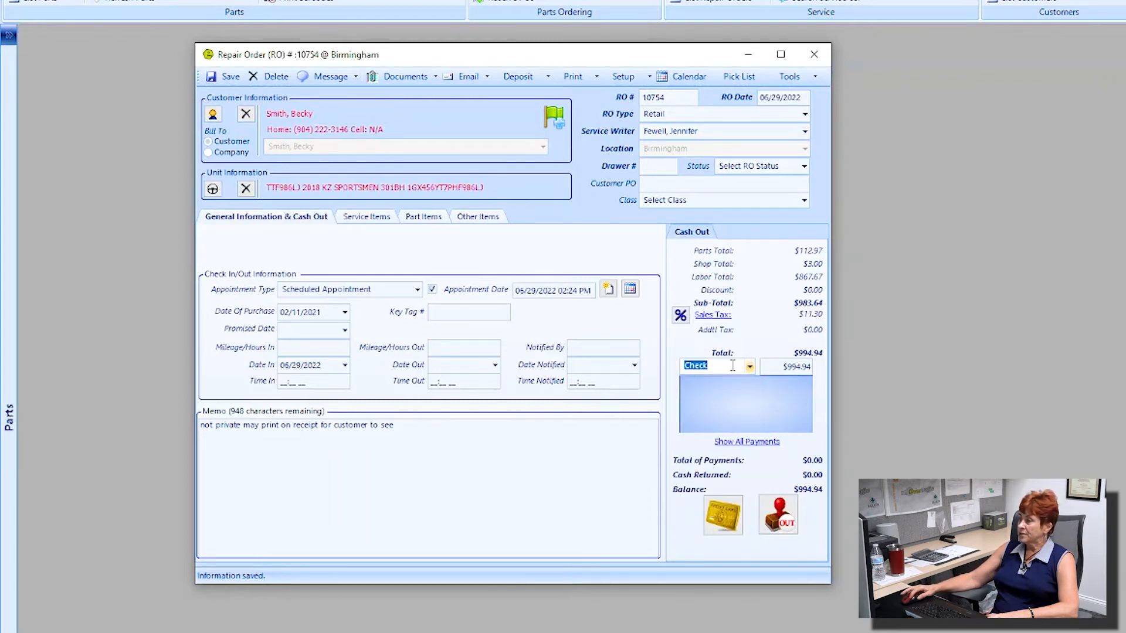
key("ctrl")
key("ctrl")
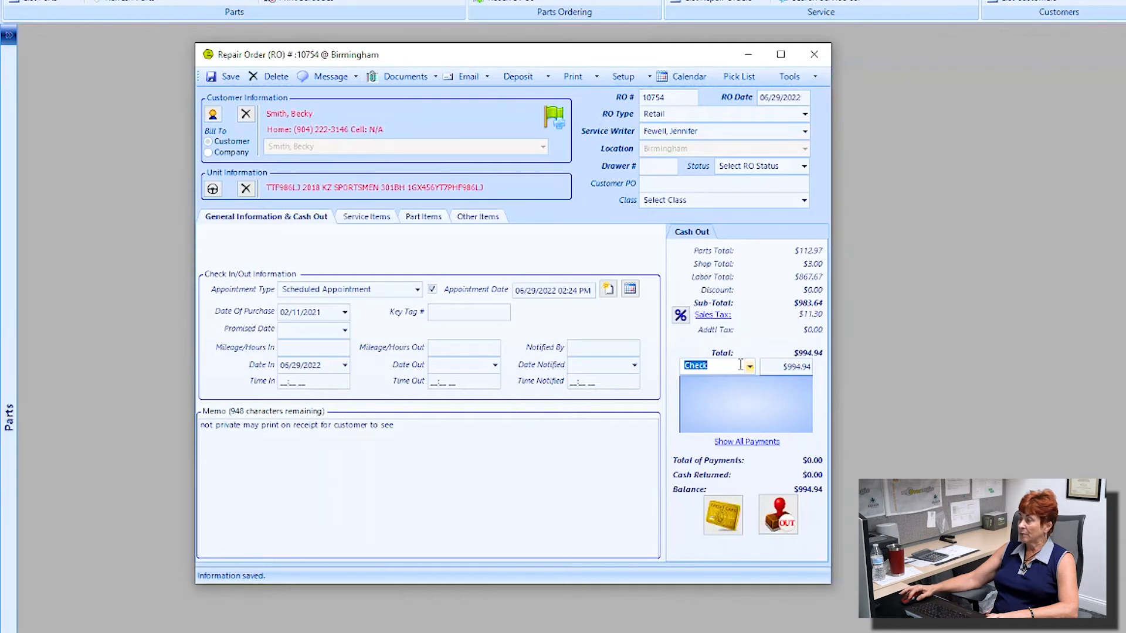
left_click_drag(784, 366, 810, 366)
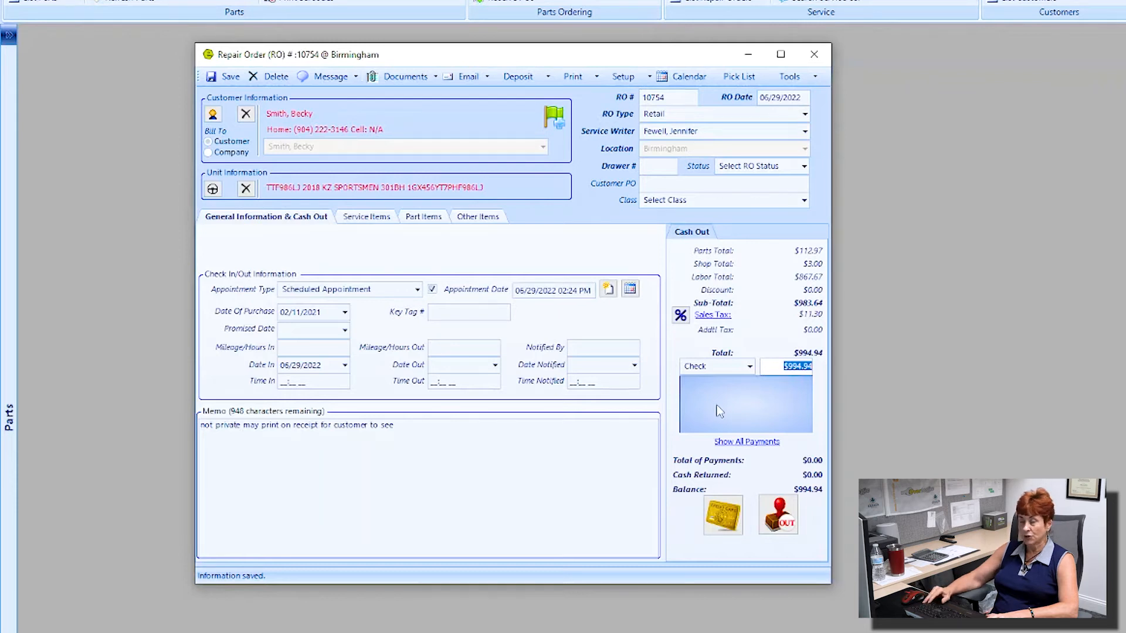
key("Return")
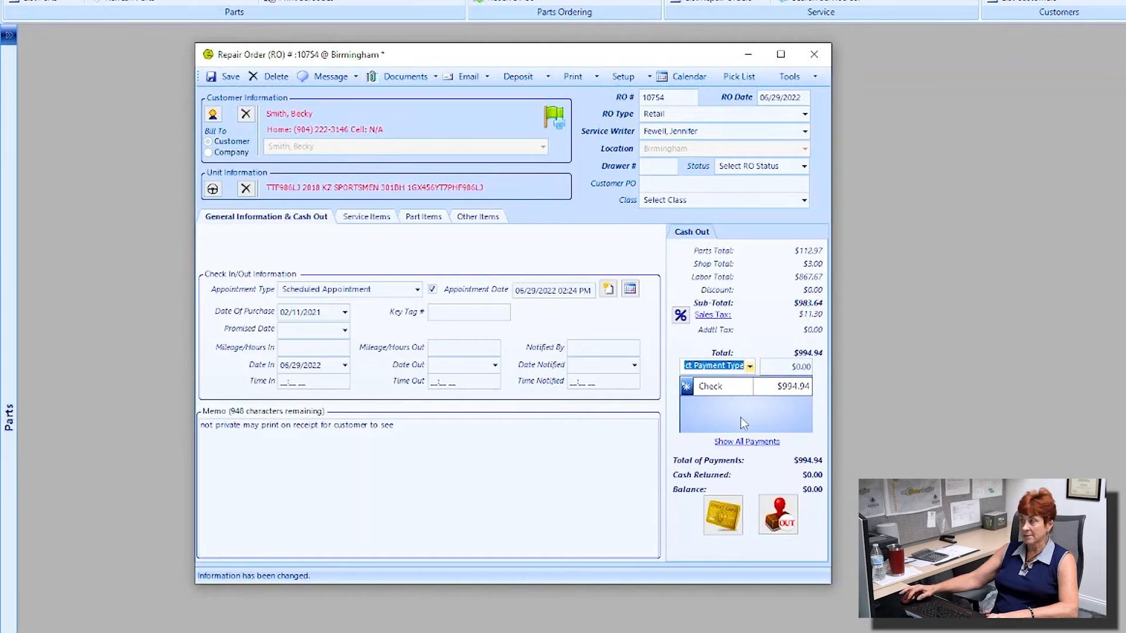
Step: Cash out and close repair order 10754, reviewing the customer copy invoice preview
left_click(794, 509)
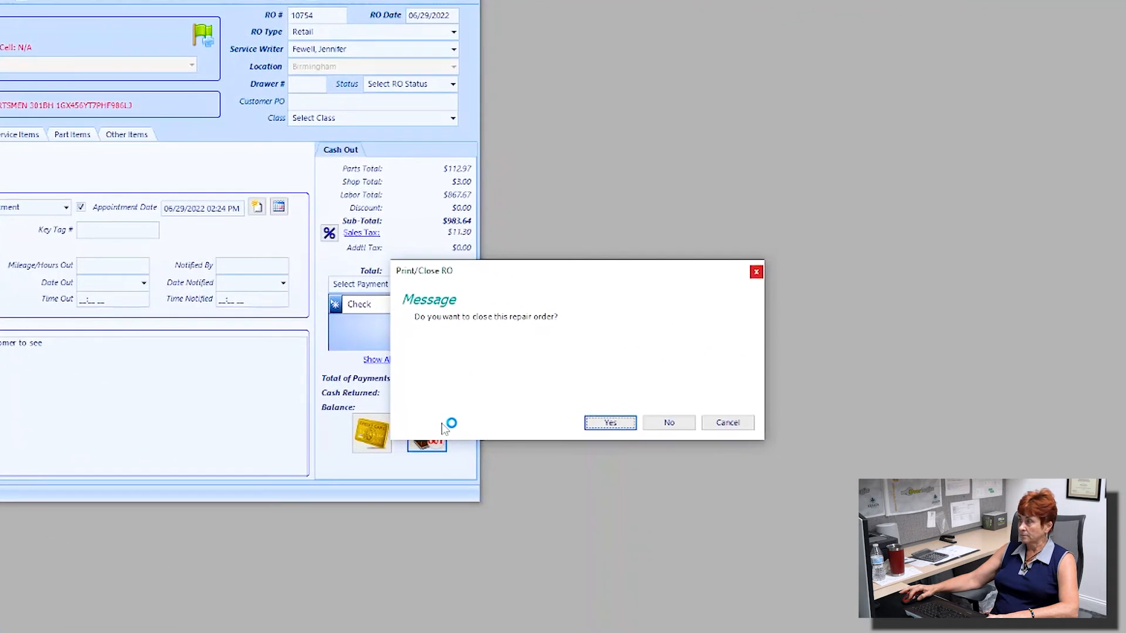
left_click(609, 423)
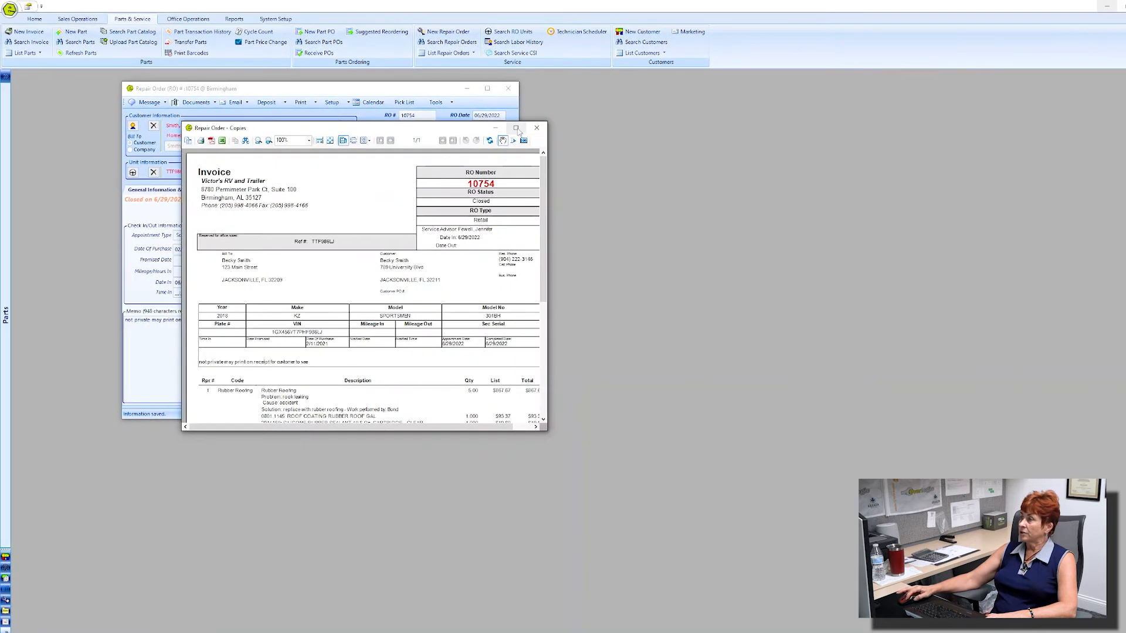
left_click(515, 128)
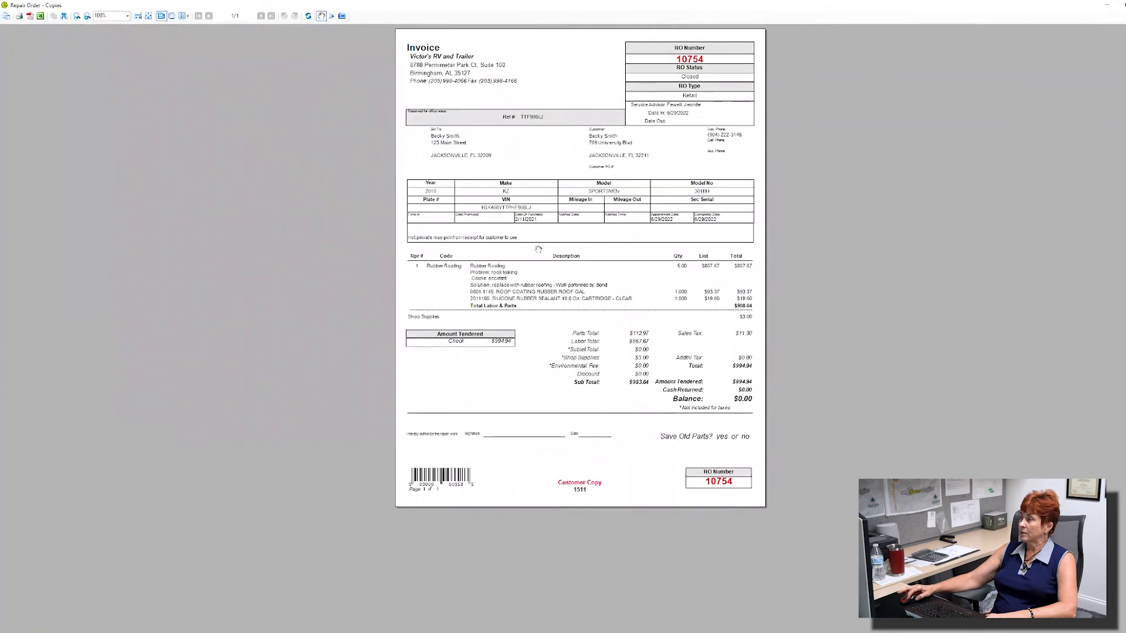
scroll(539, 250, "up", 3)
scroll(538, 250, "down", 1)
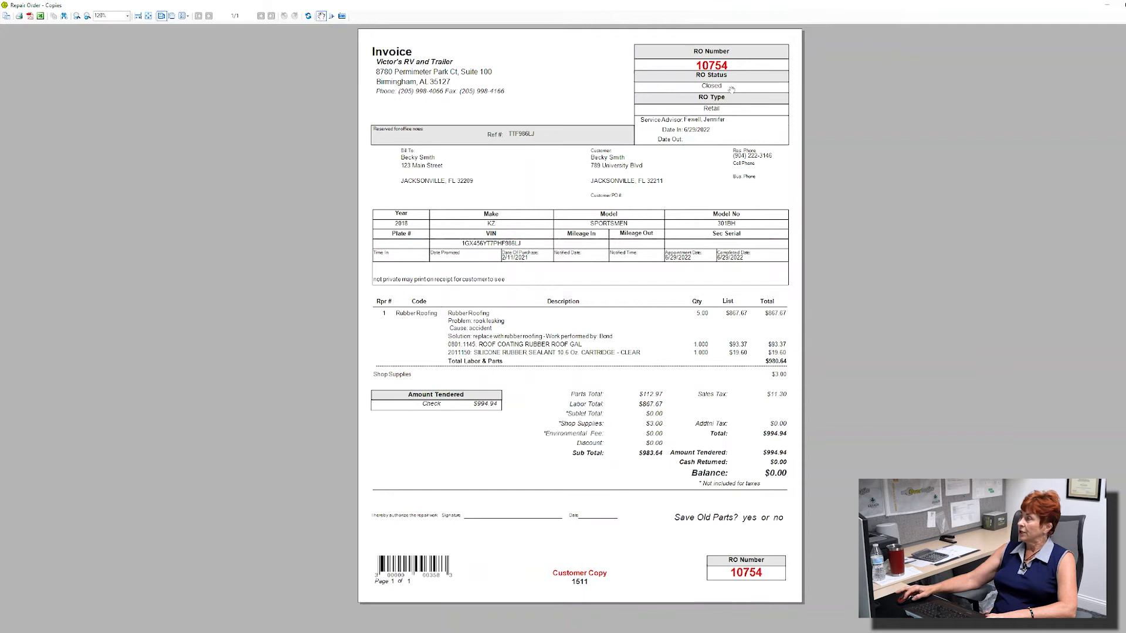
key("ctrl")
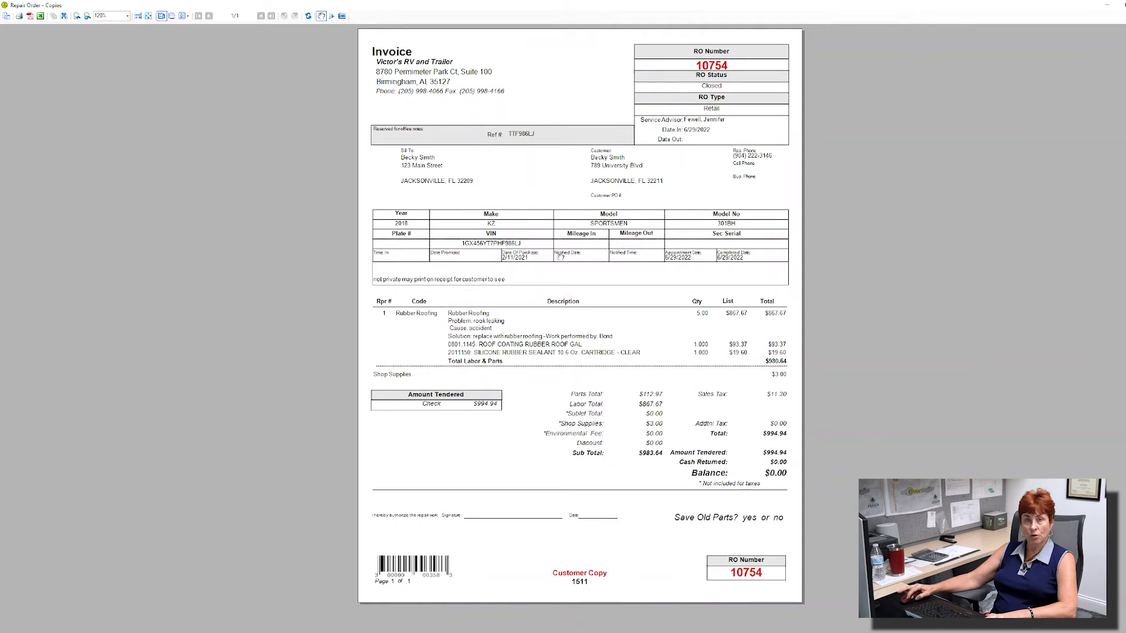
left_click(540, 245)
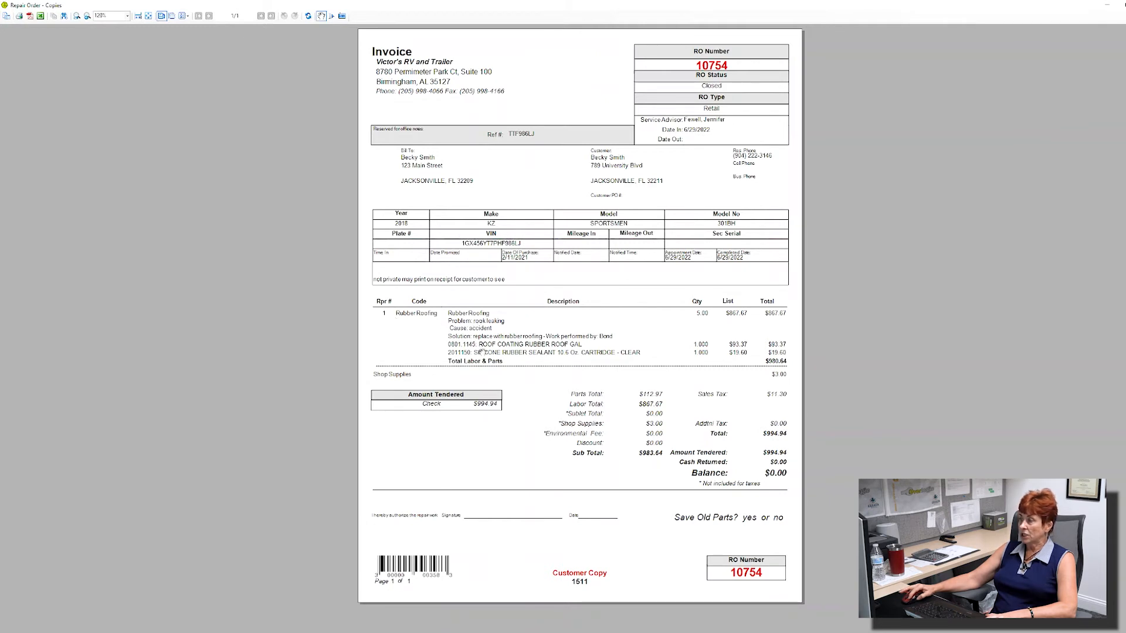
key("ctrl")
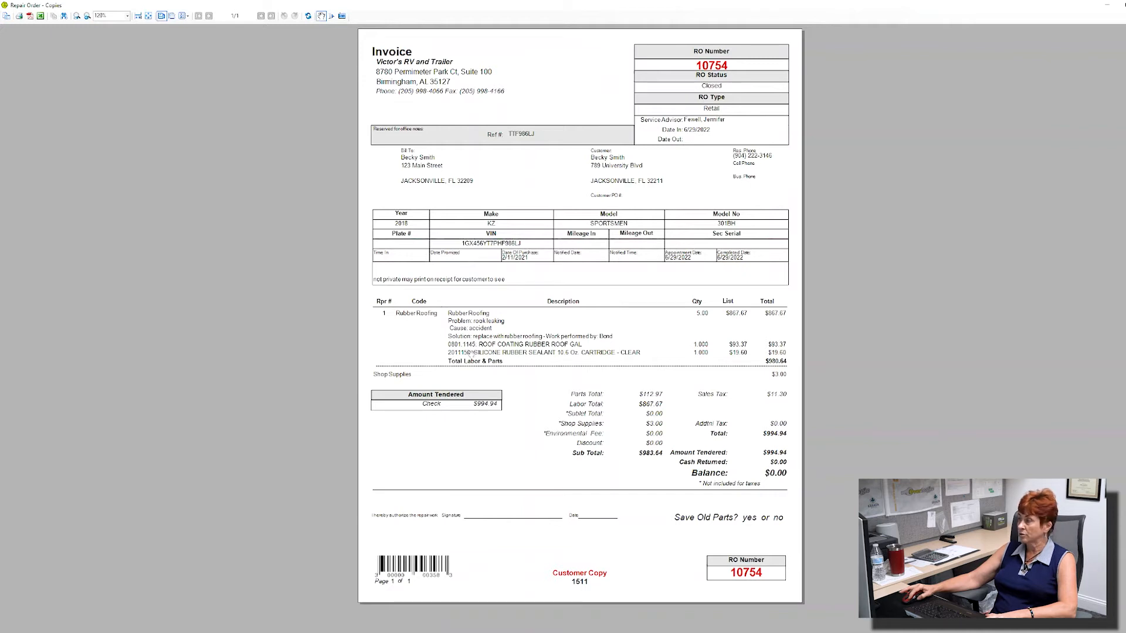
key("ctrl")
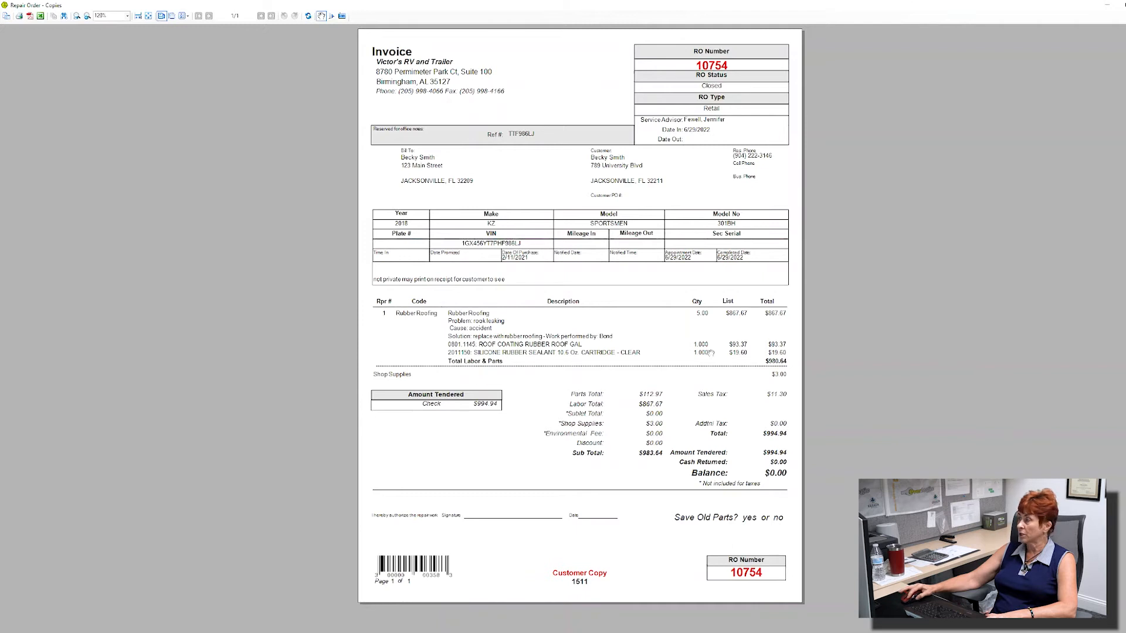
key("ctrl")
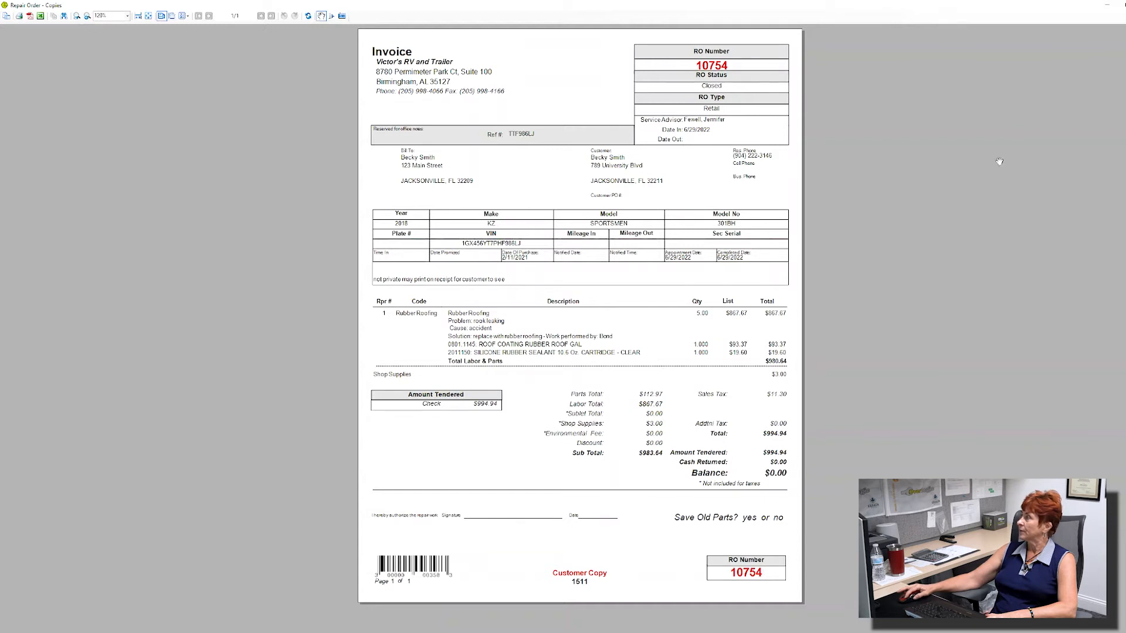
Step: Close the customer and accounting copy previews and the finished repair order window
left_click(1120, 5)
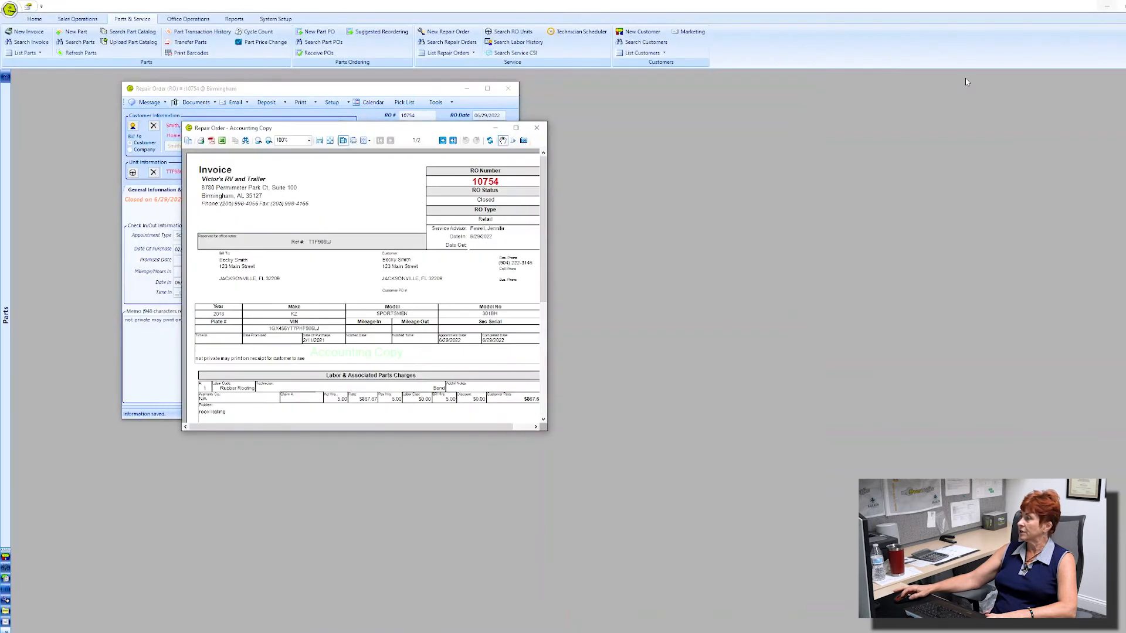
left_click(515, 128)
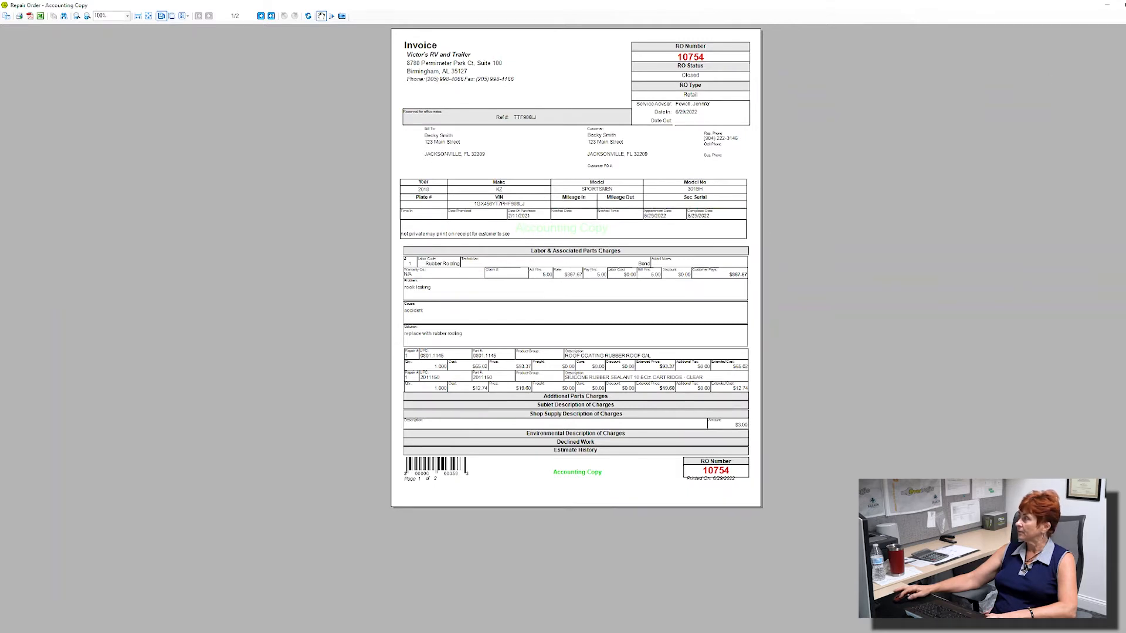
left_click(1124, 5)
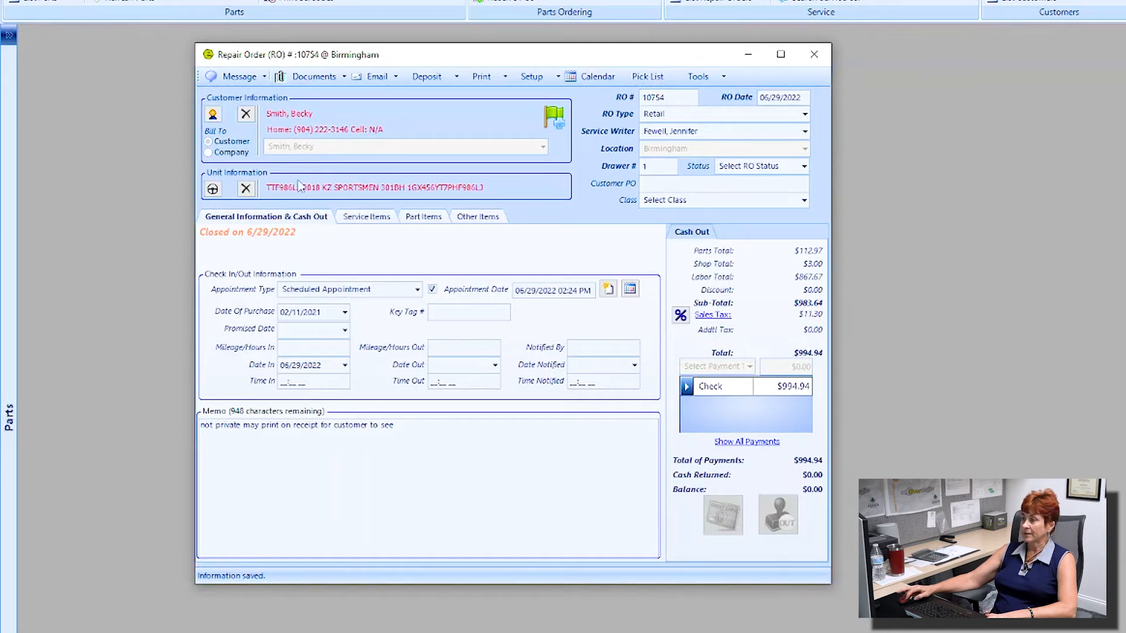
left_click(814, 54)
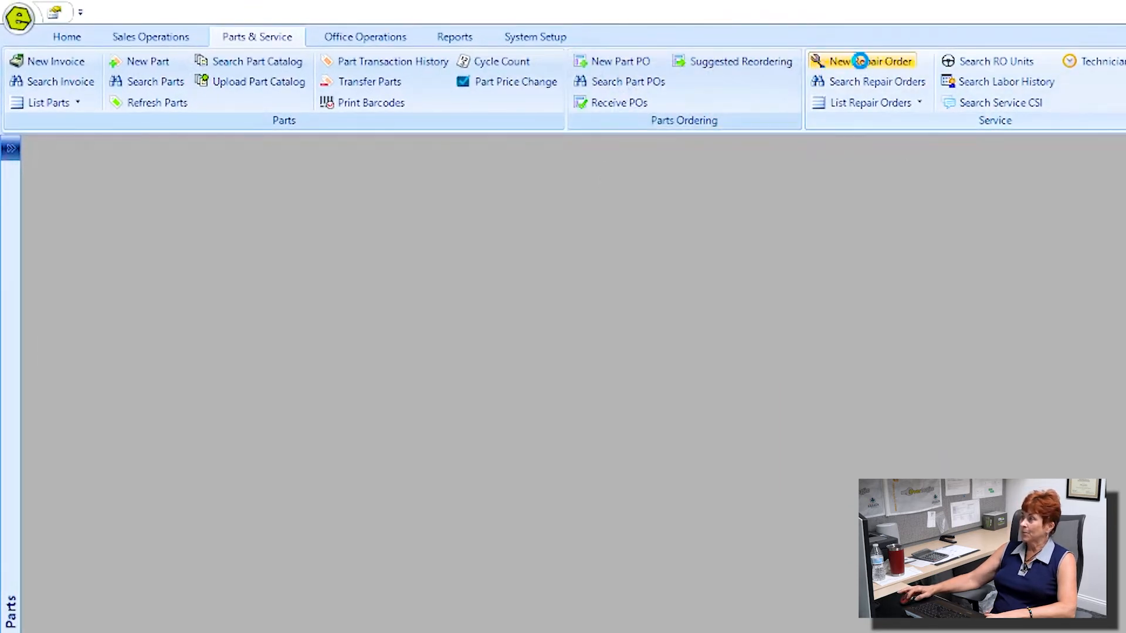
Step: Create a new repair order with RO Type Retail Estimate
left_click(860, 61)
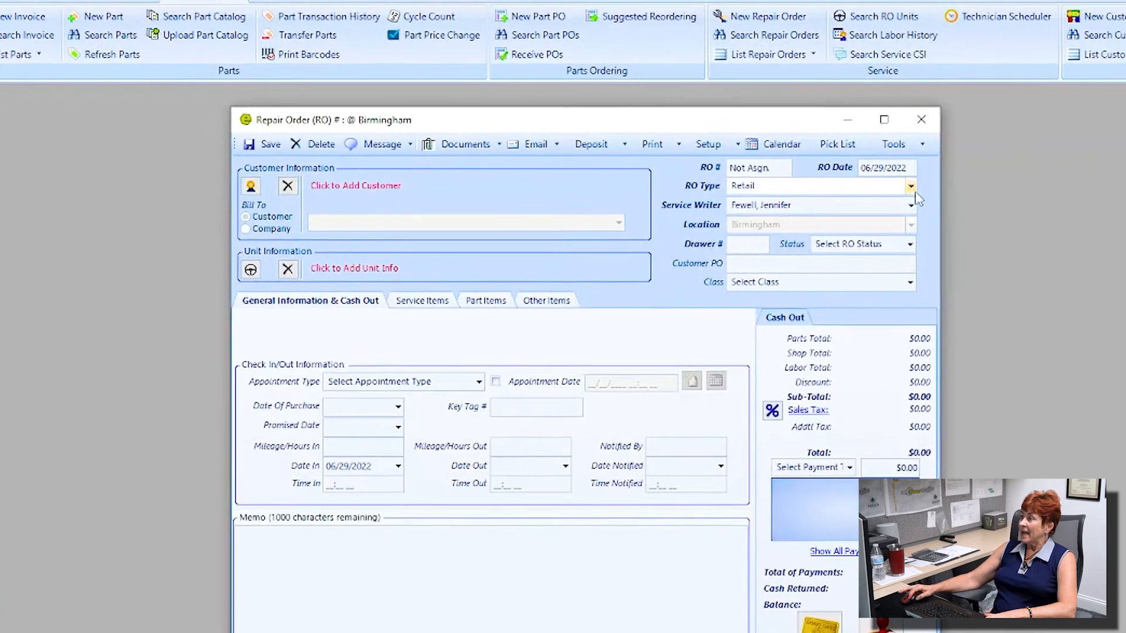
left_click(1026, 246)
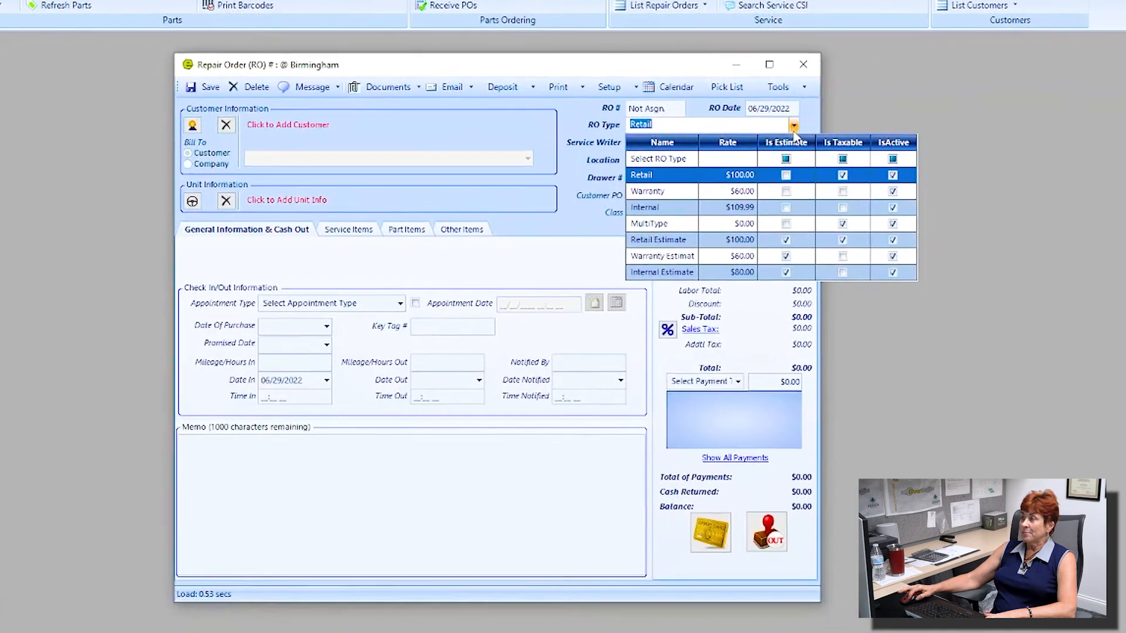
left_click(639, 229)
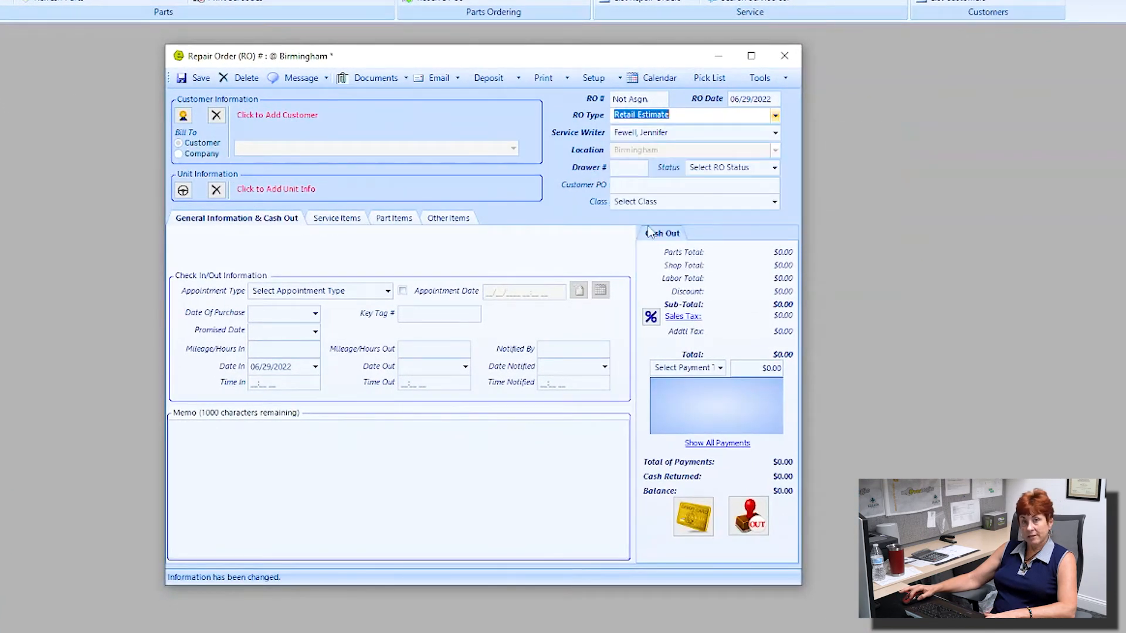
Step: Search customers by last name and attach the matching customer to estimate 10756
left_click(281, 115)
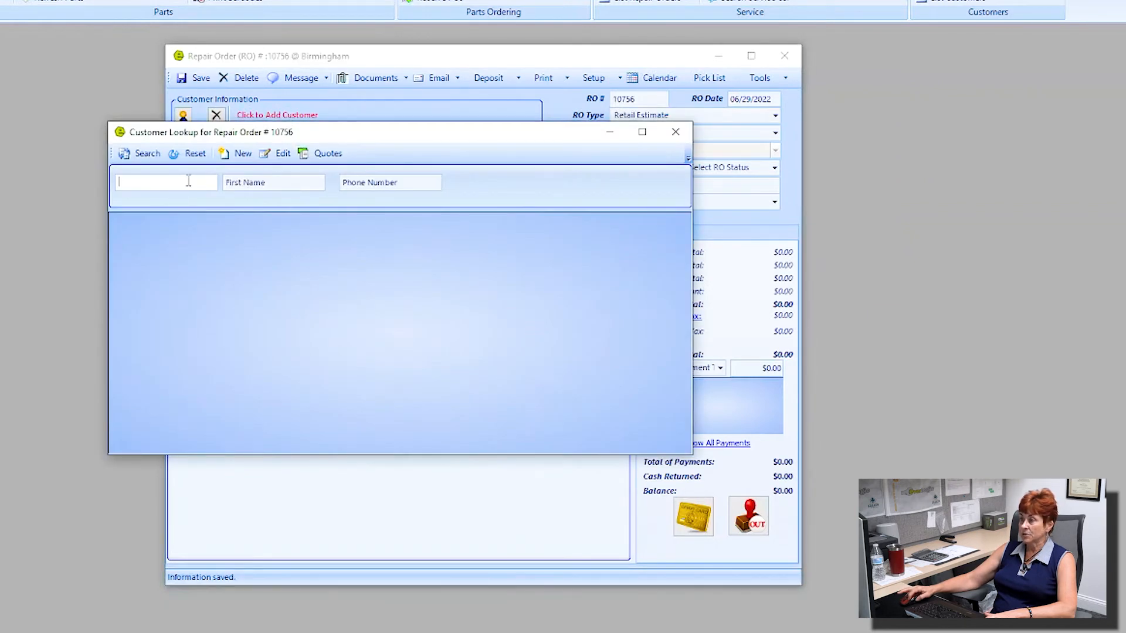
type("jones")
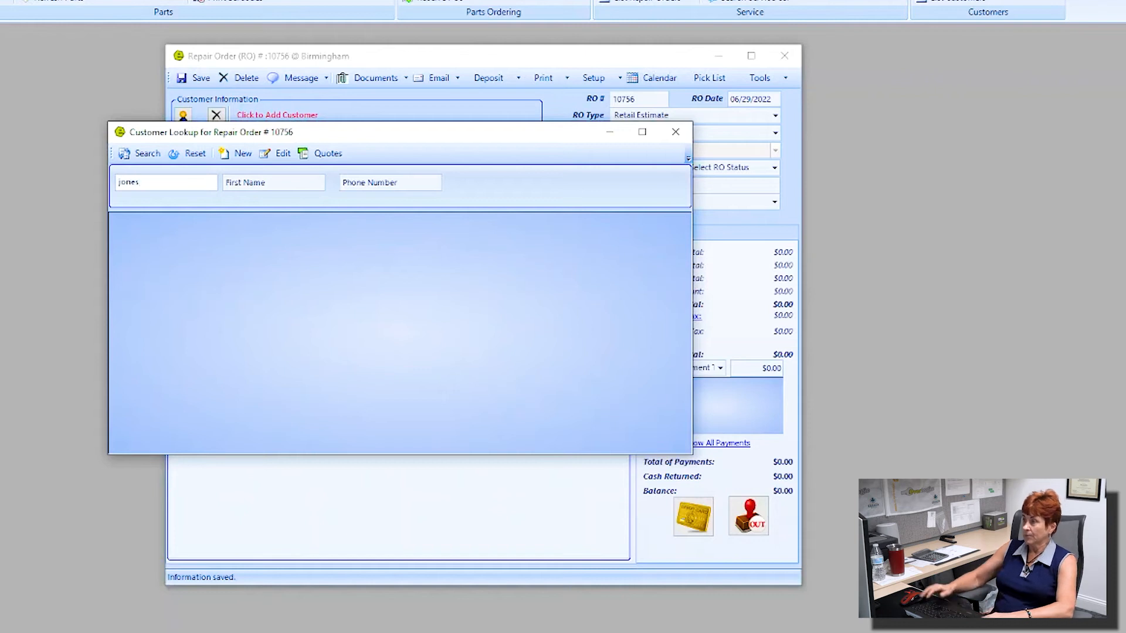
key("Return")
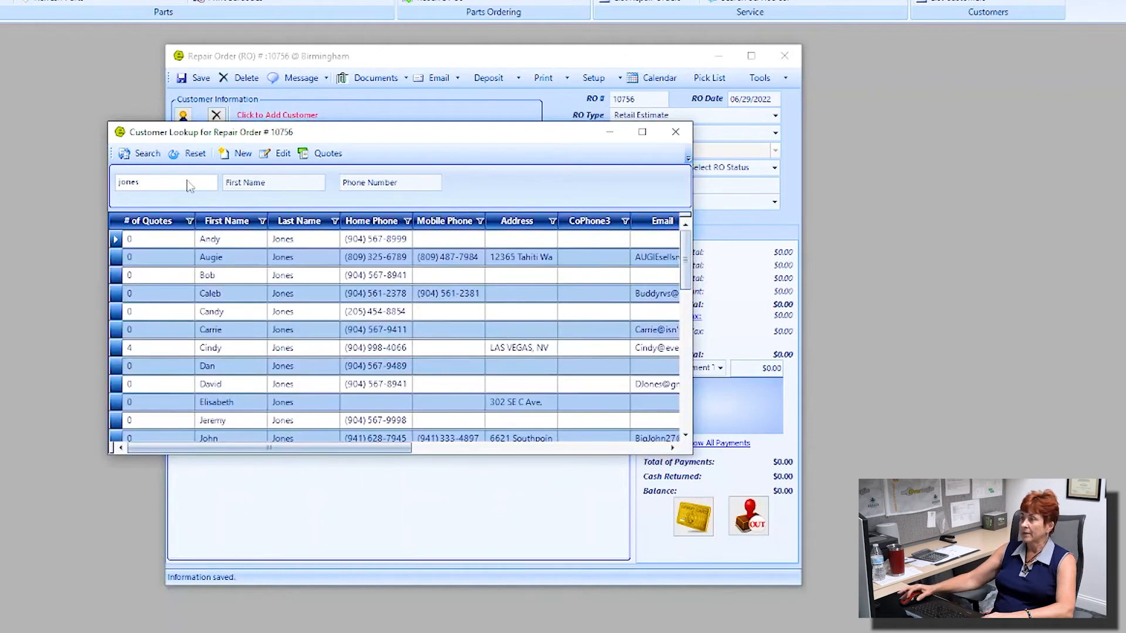
double_click(287, 239)
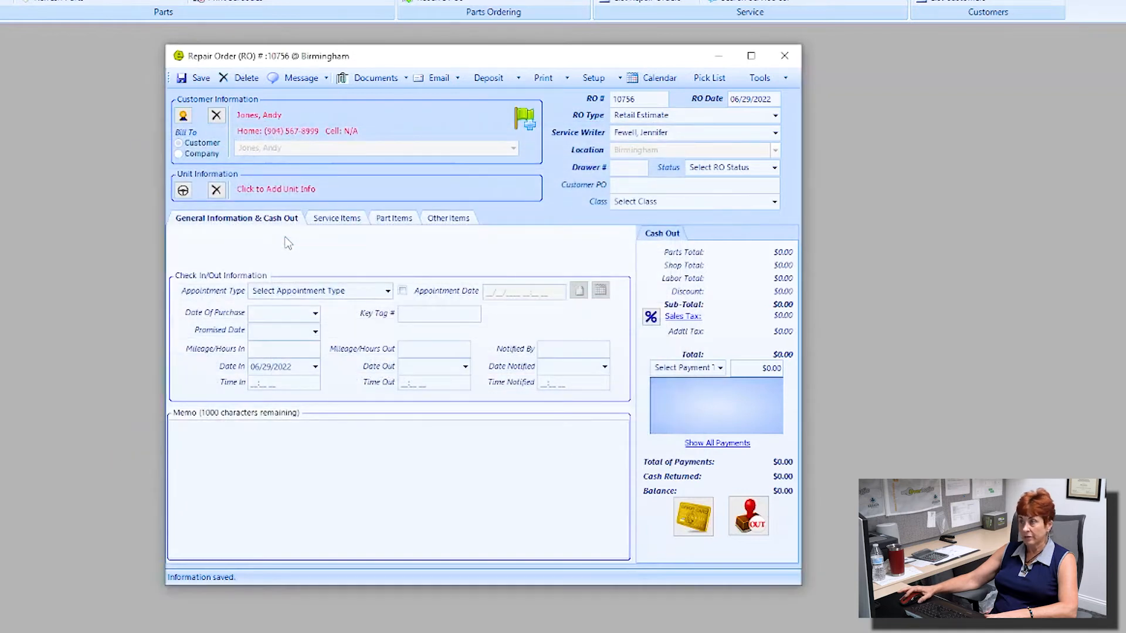
left_click(297, 193)
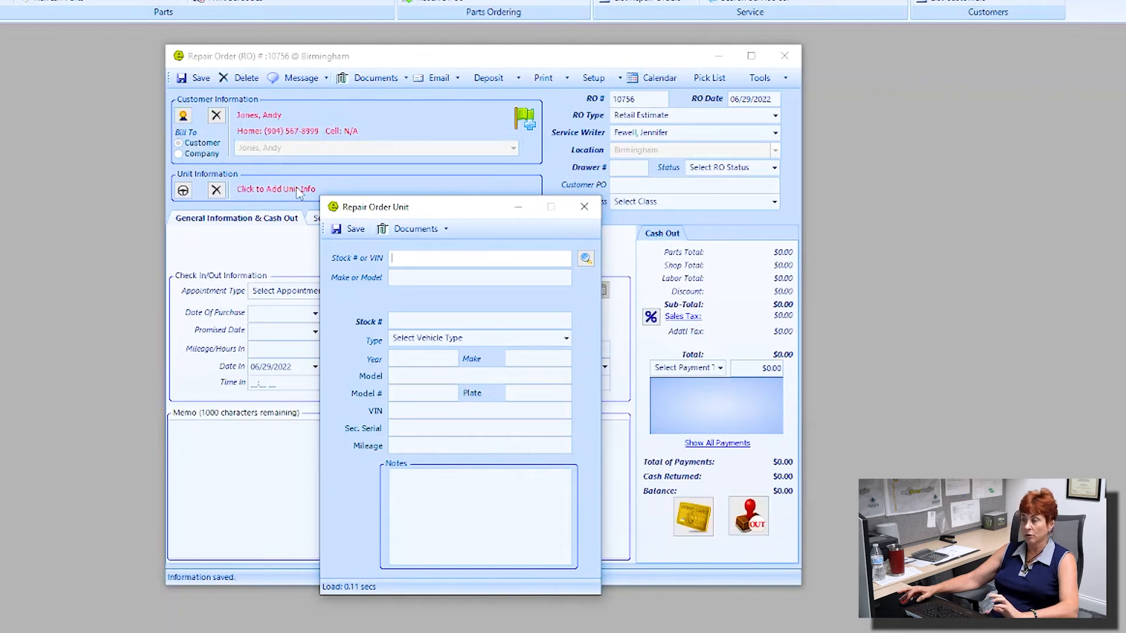
Step: Save unit stock # 062922RO on estimate 10756, noting the customer-confirmed 8 inch rear-bumper scratch
left_click_drag(443, 213, 439, 184)
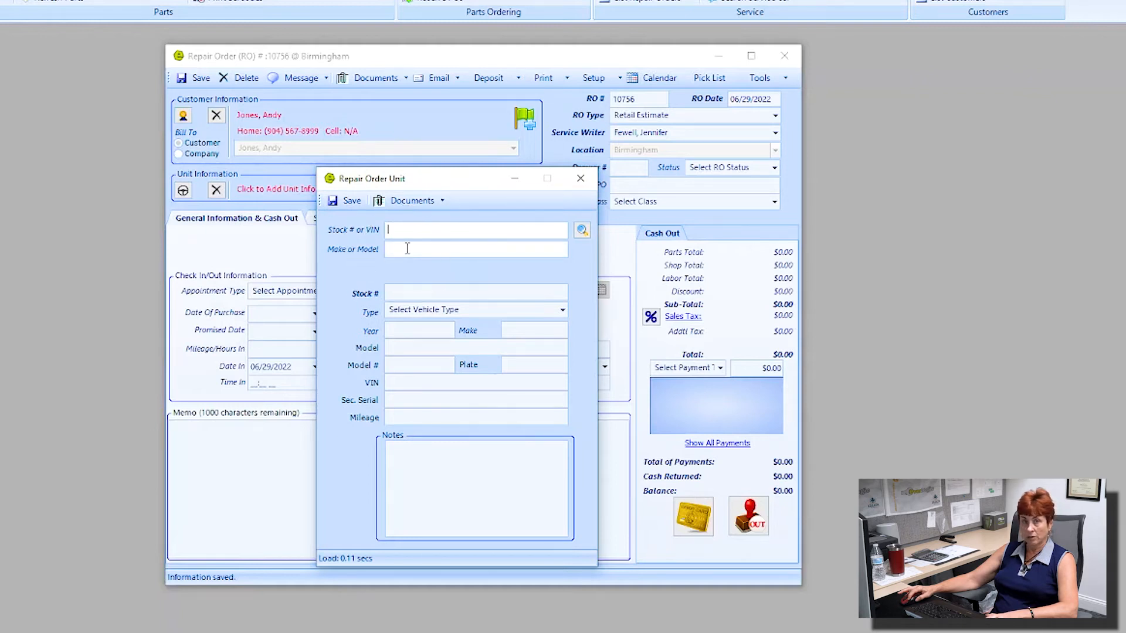
left_click(397, 295)
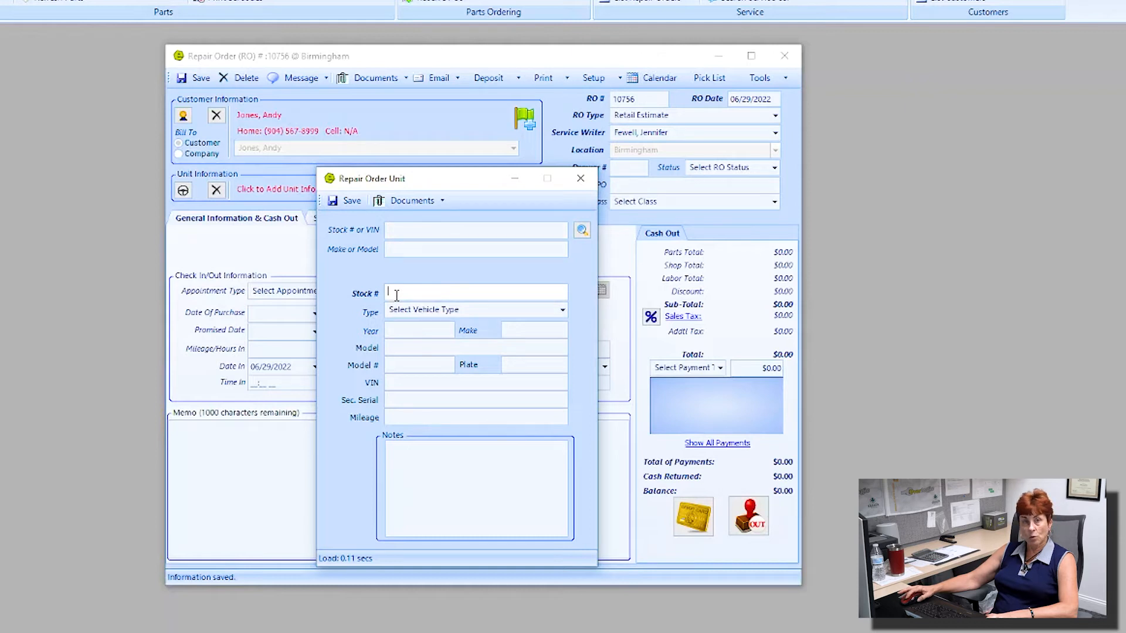
type("0629")
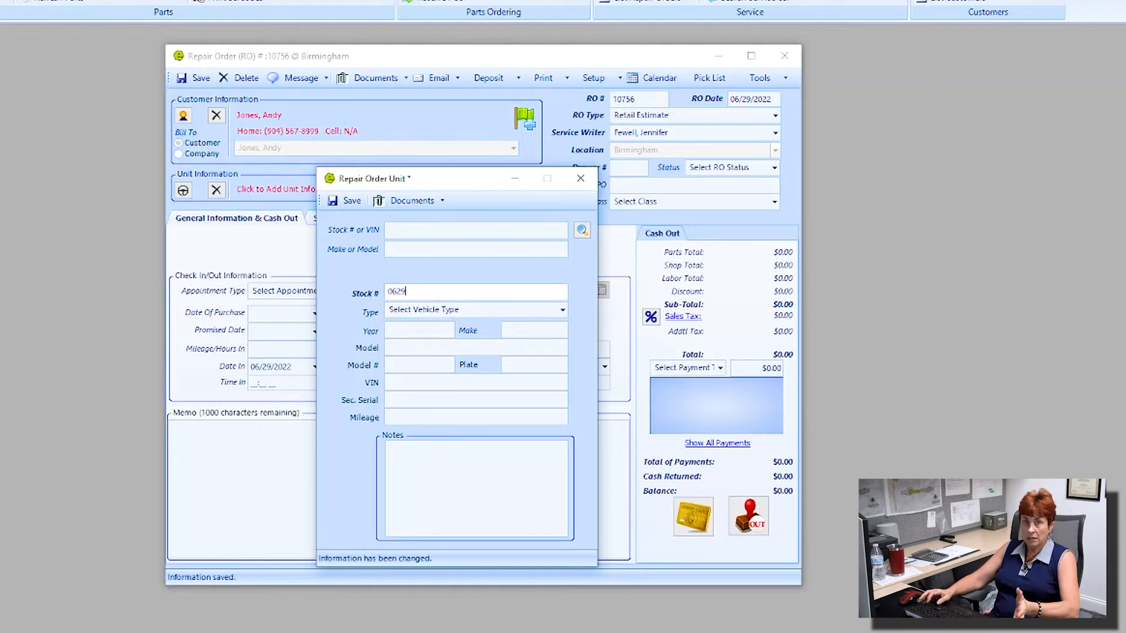
type("22")
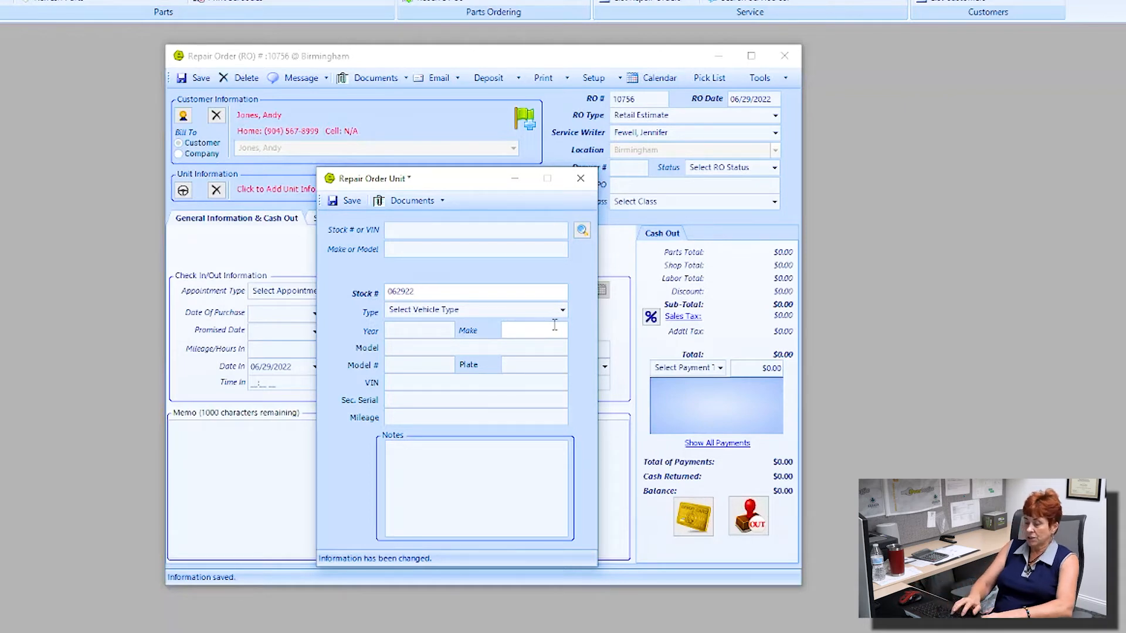
type("RO")
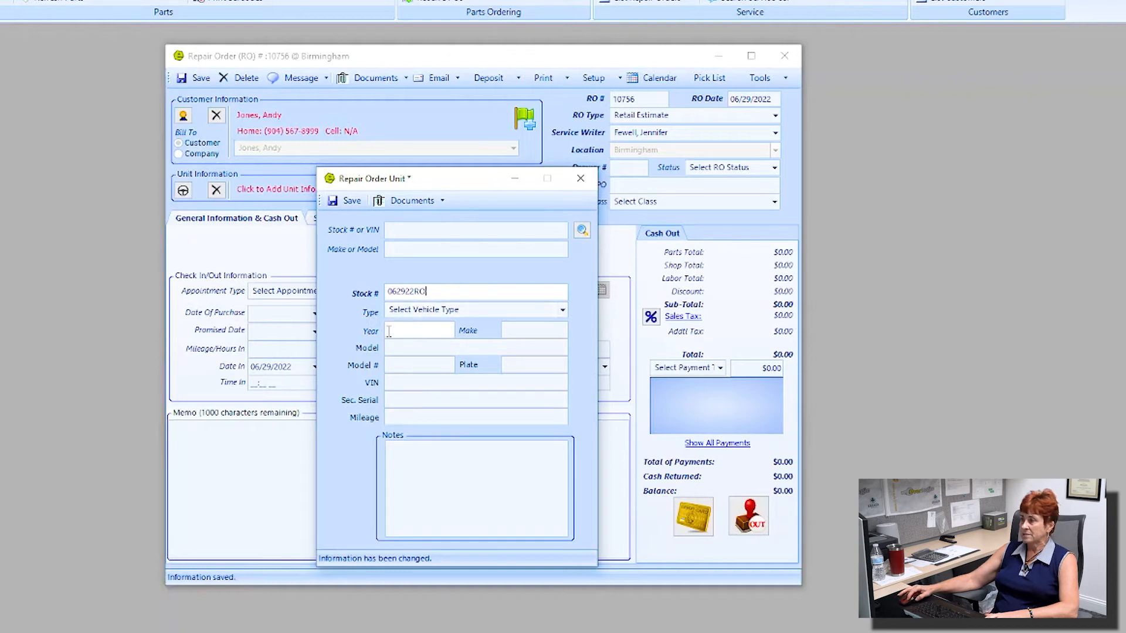
left_click(406, 459)
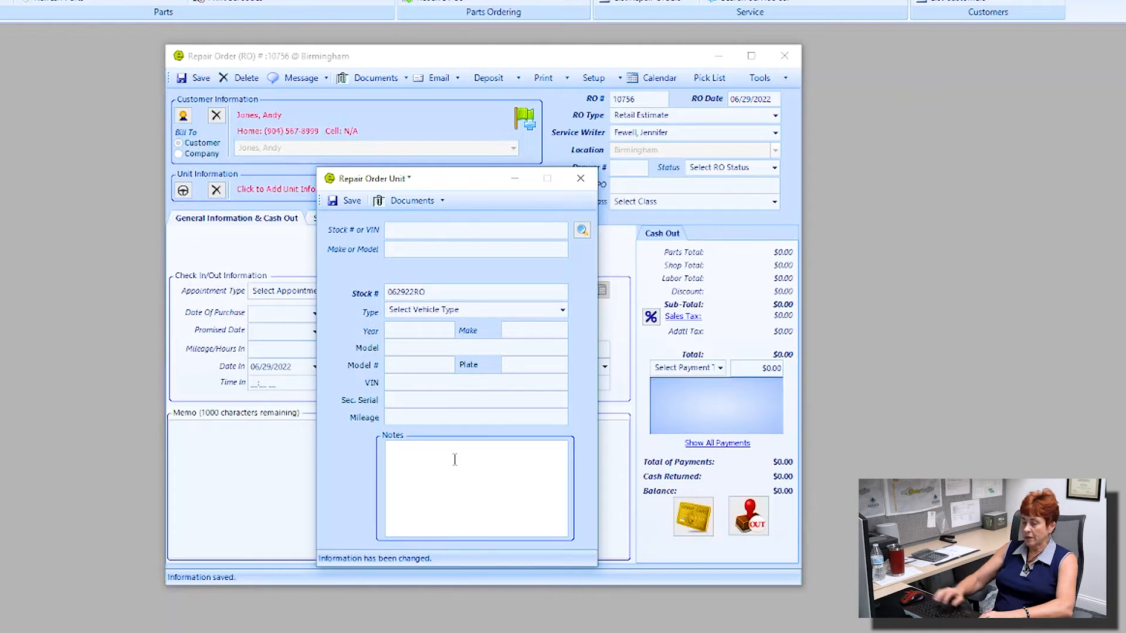
type("customer confirmed an 8 inch scra")
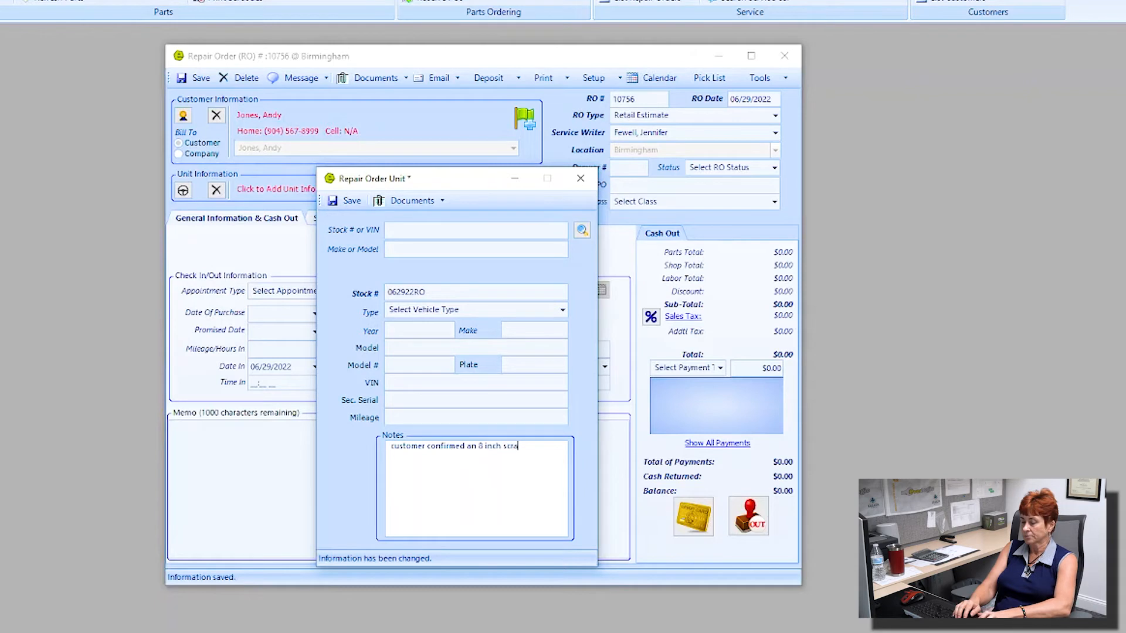
type("the rear bumper")
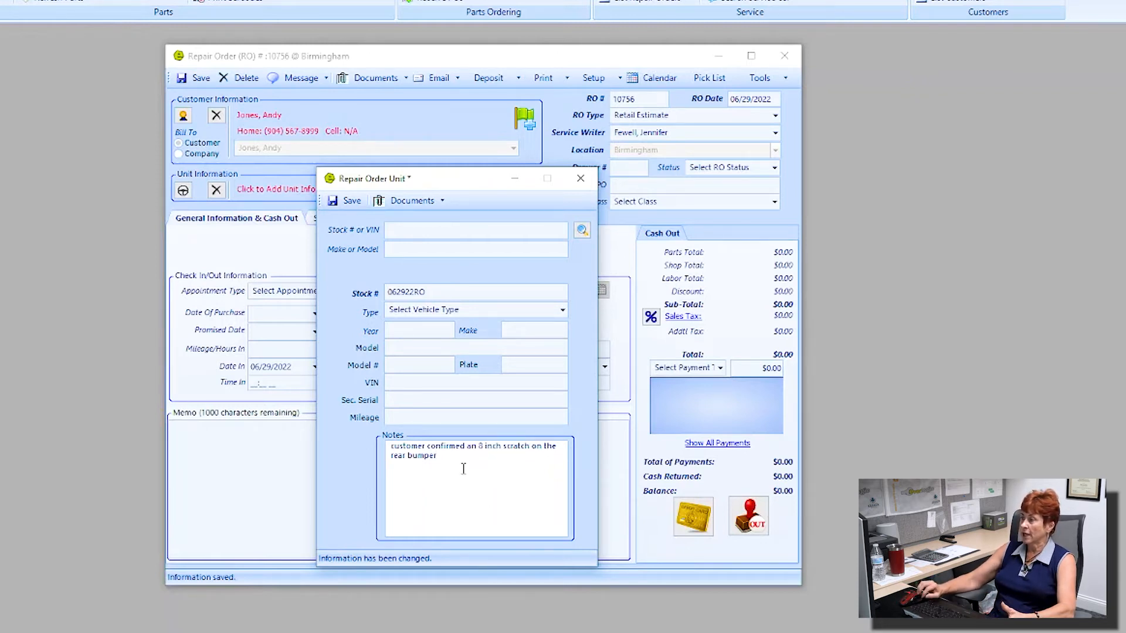
left_click(349, 201)
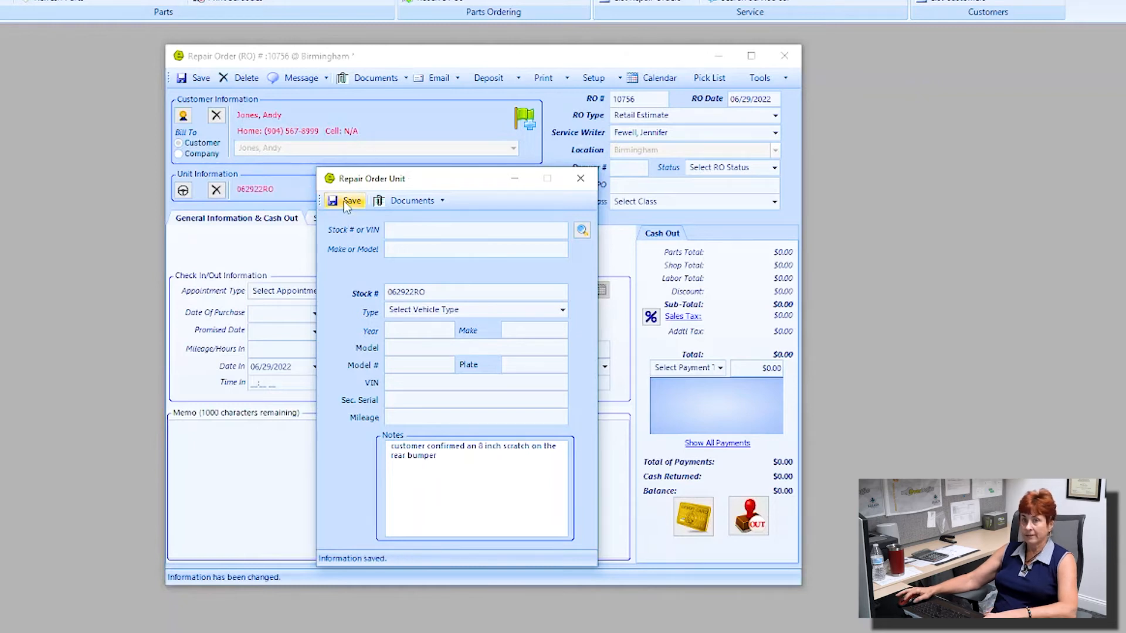
left_click(584, 179)
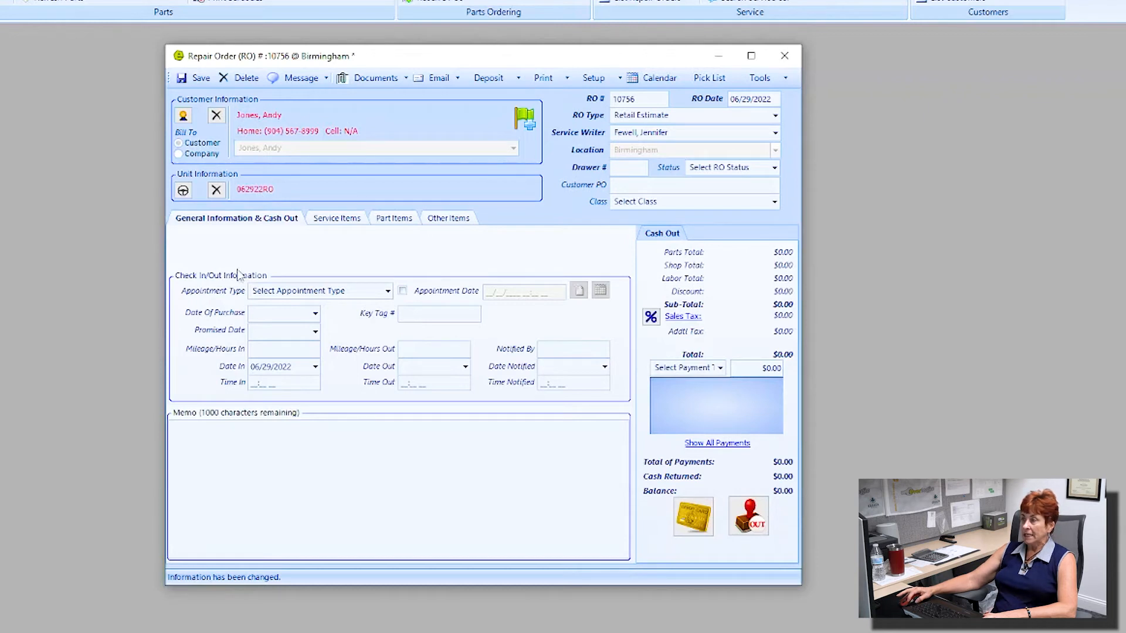
Step: Check the appointment type and mileage in/out fields, leaving them unchanged, then show the empty Service Items list
left_click(388, 291)
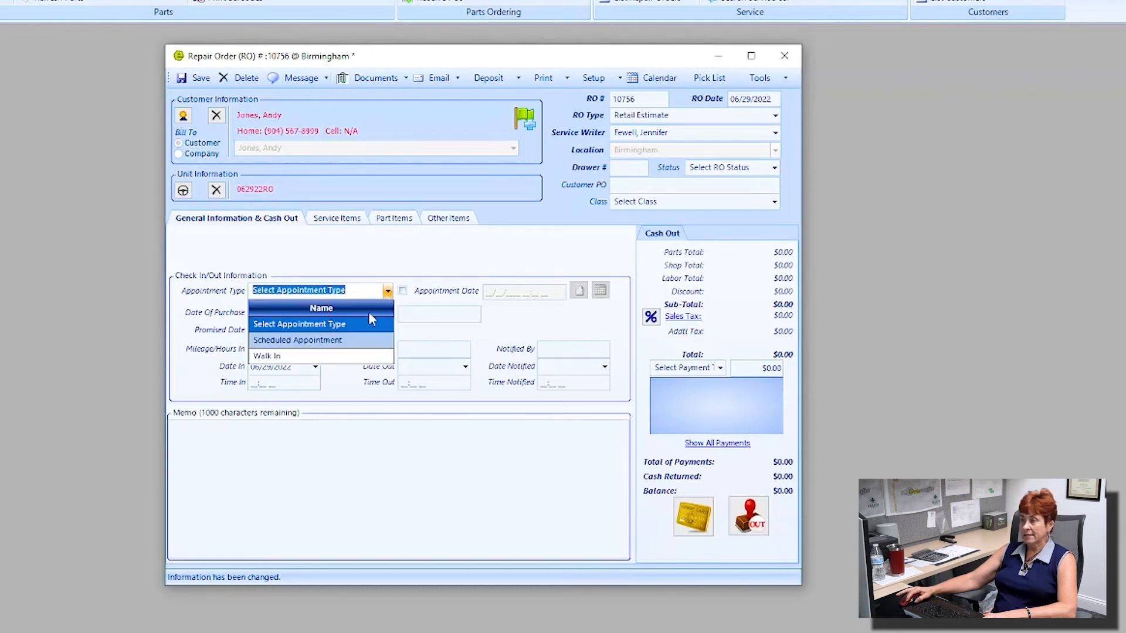
left_click(510, 354)
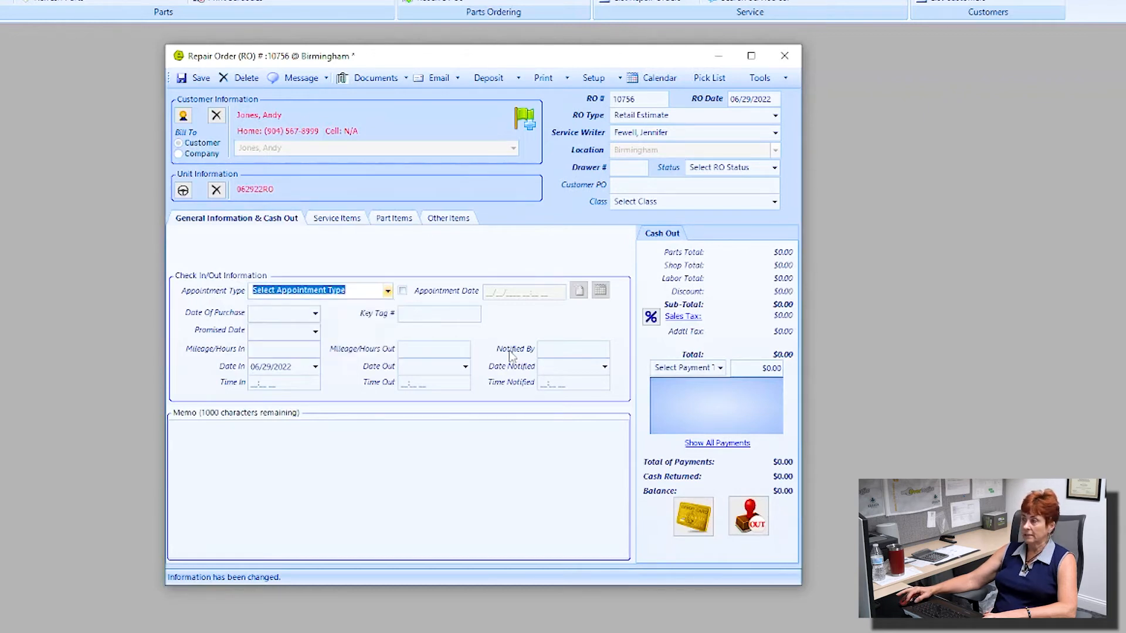
left_click(297, 351)
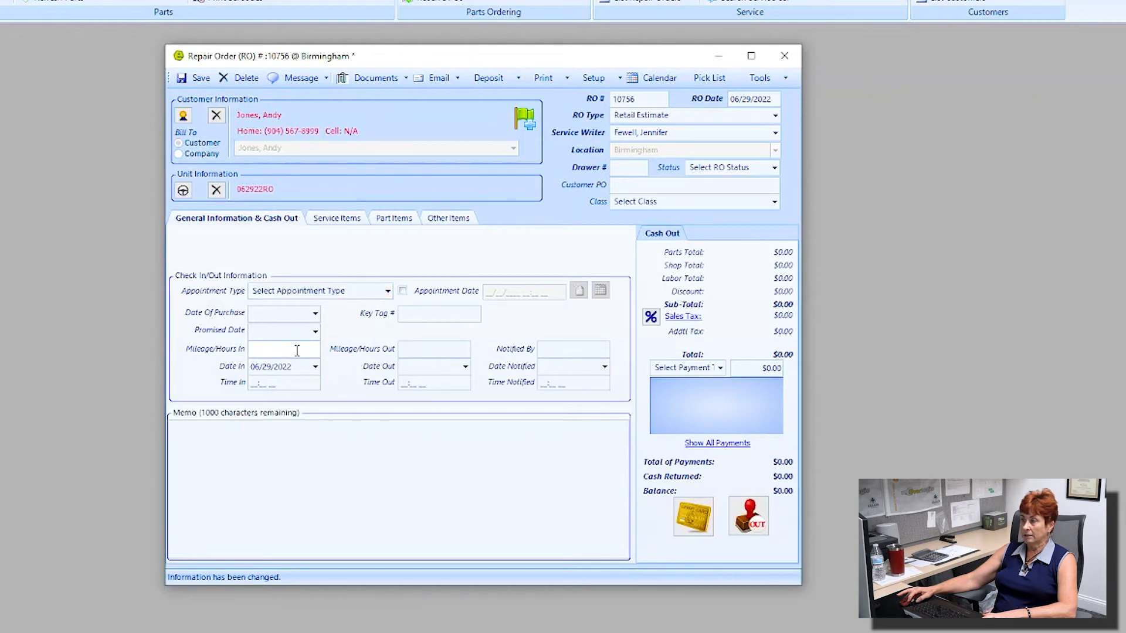
left_click(436, 349)
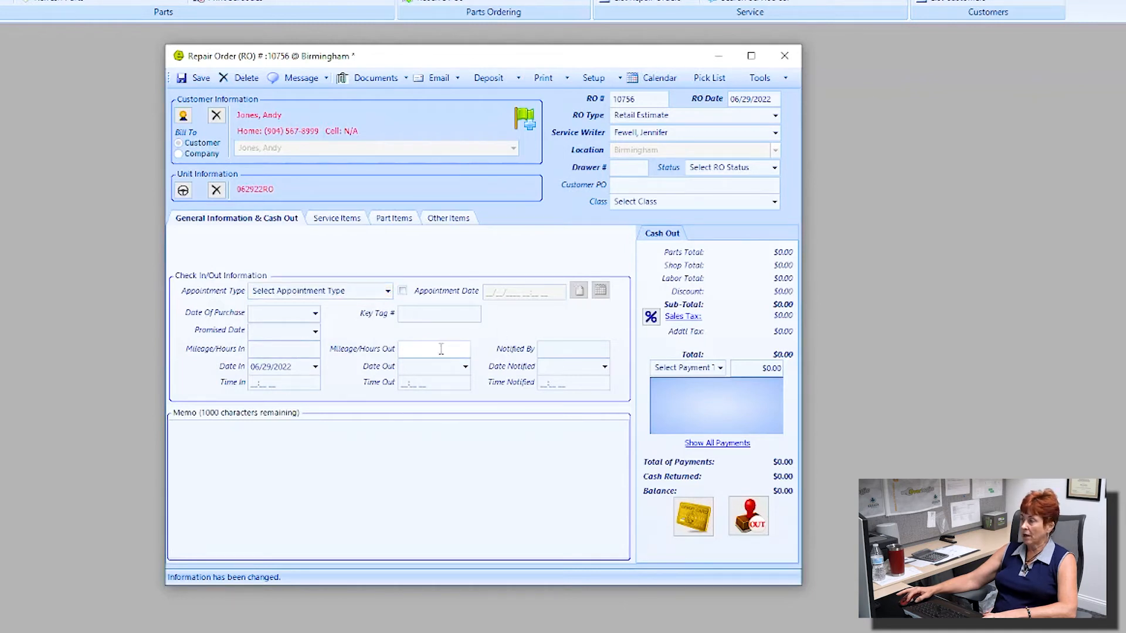
left_click(557, 367)
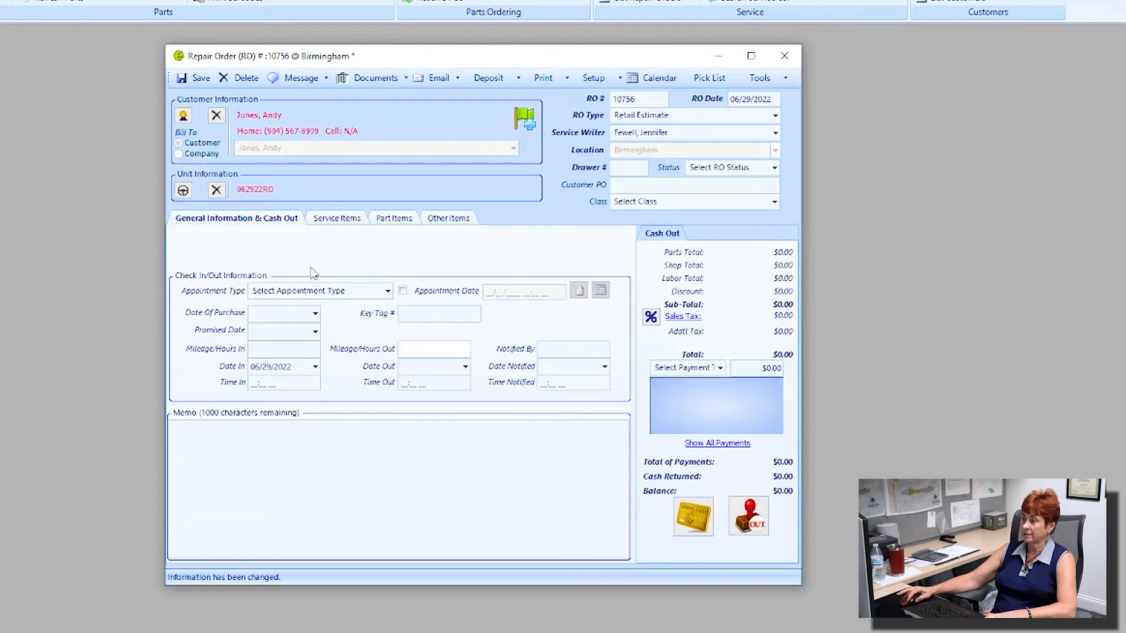
left_click(340, 218)
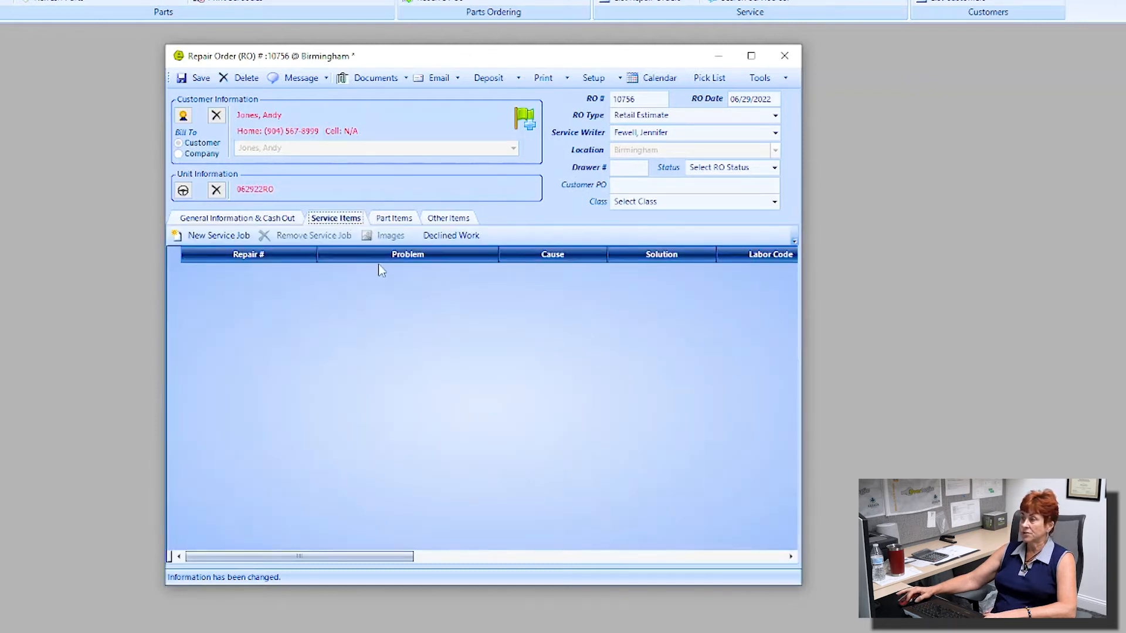
Step: Add service job 1 with problem 'oil change', cause '4000 miles' and solution 'oil change'
left_click(218, 235)
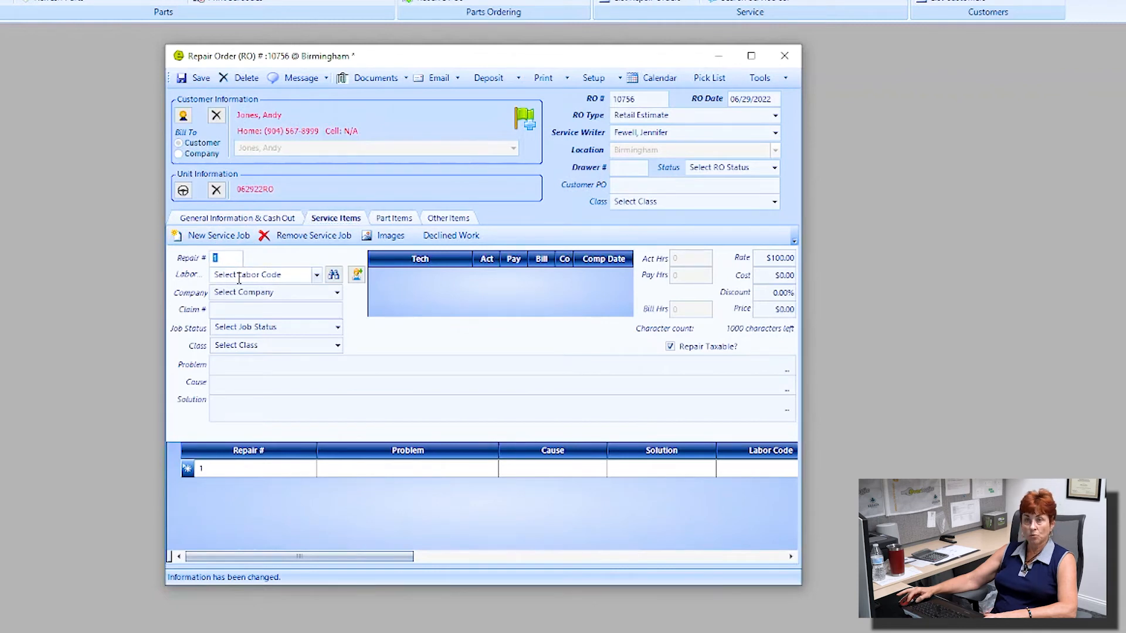
left_click(317, 275)
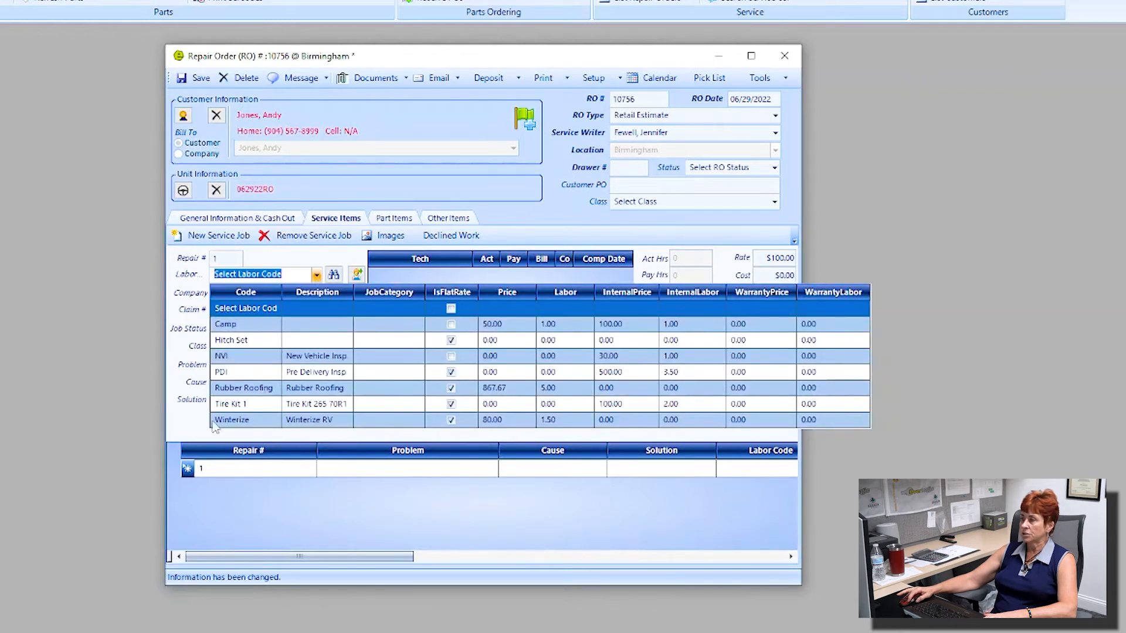
left_click(195, 397)
left_click(272, 361)
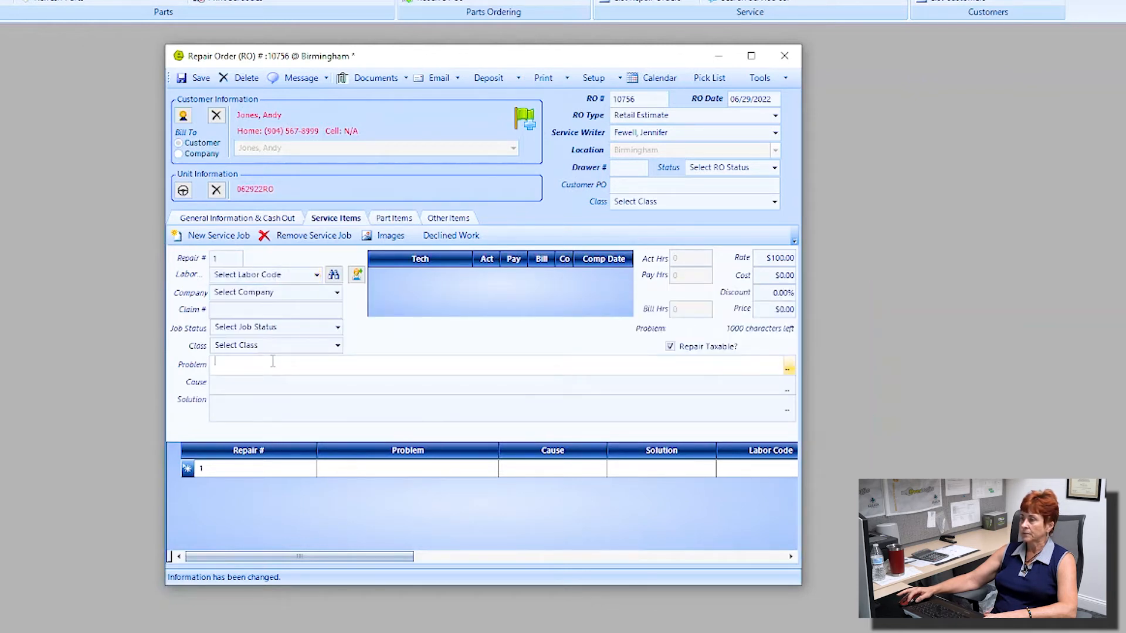
type("oil")
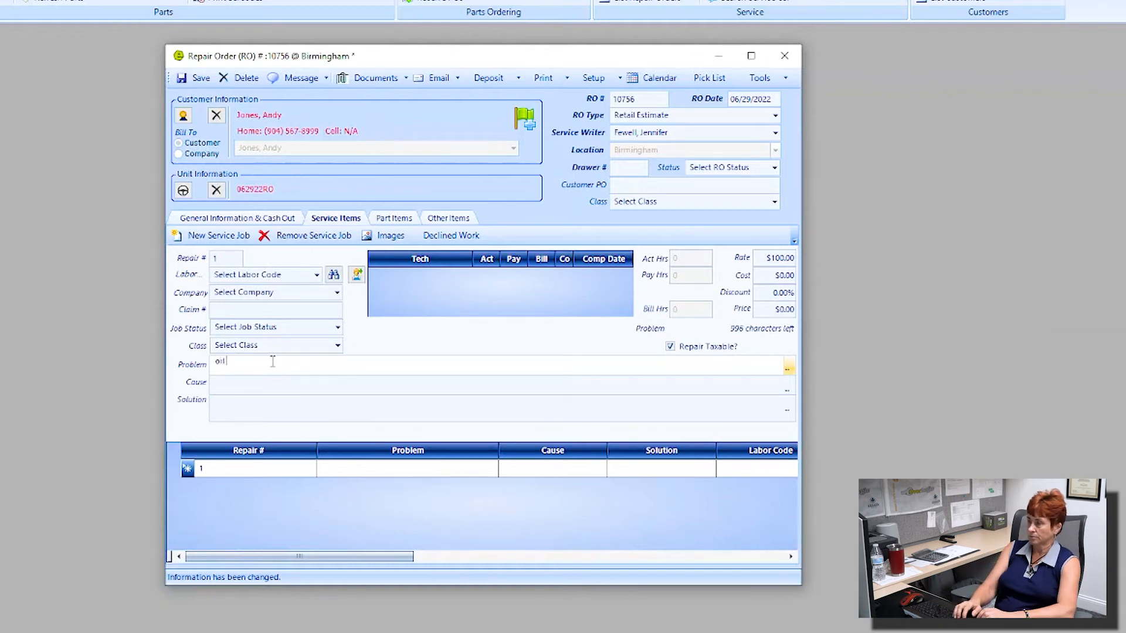
type(" change")
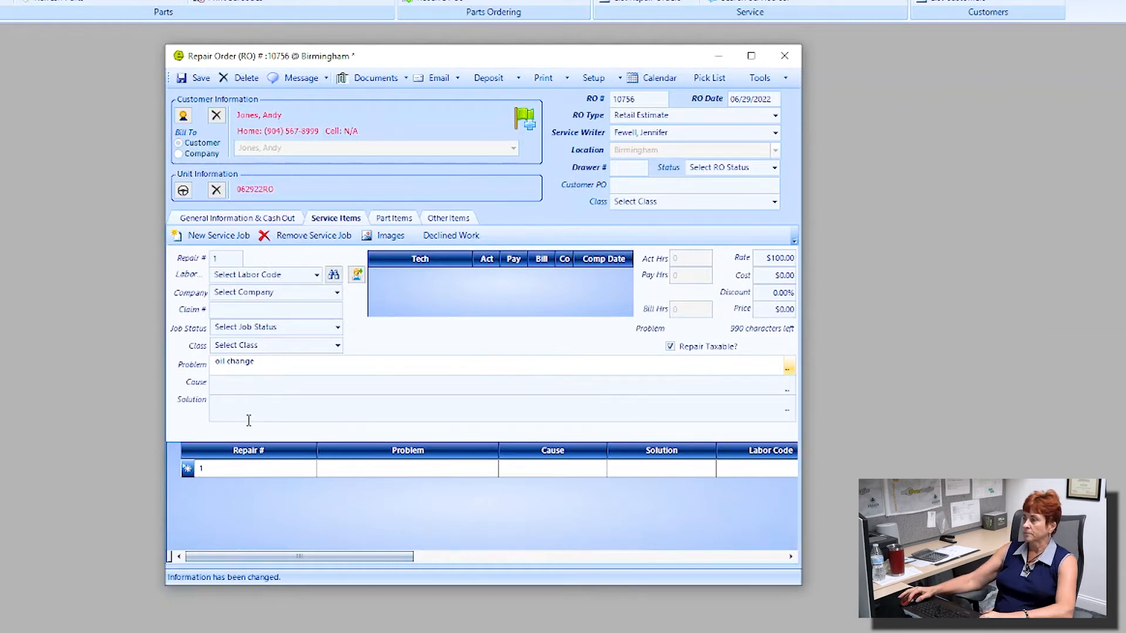
left_click(290, 389)
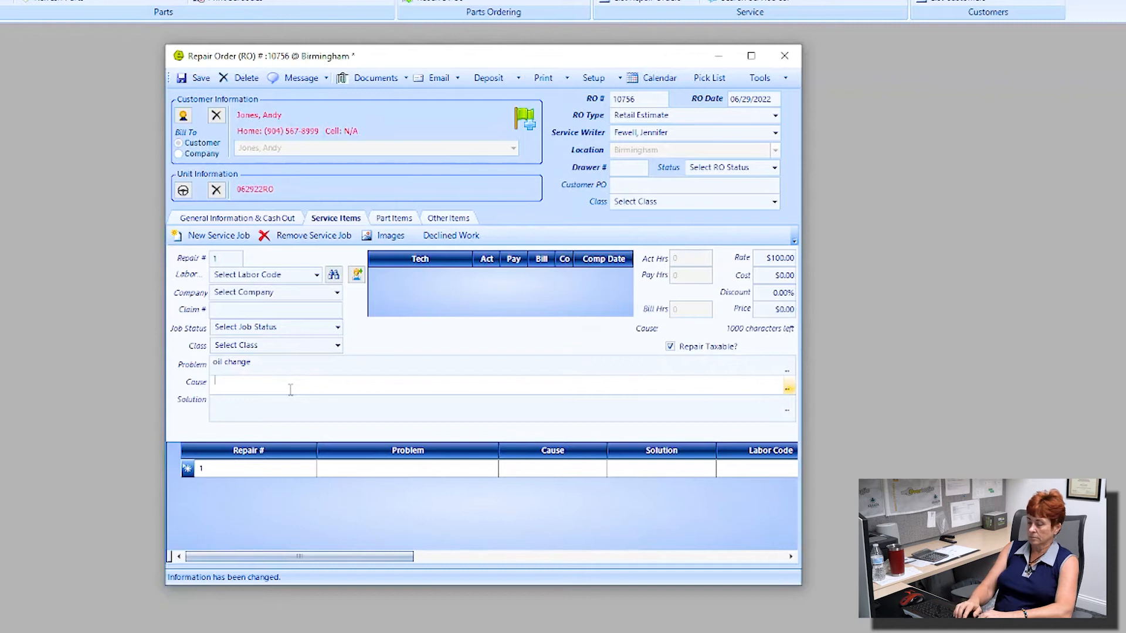
type("4000 miles")
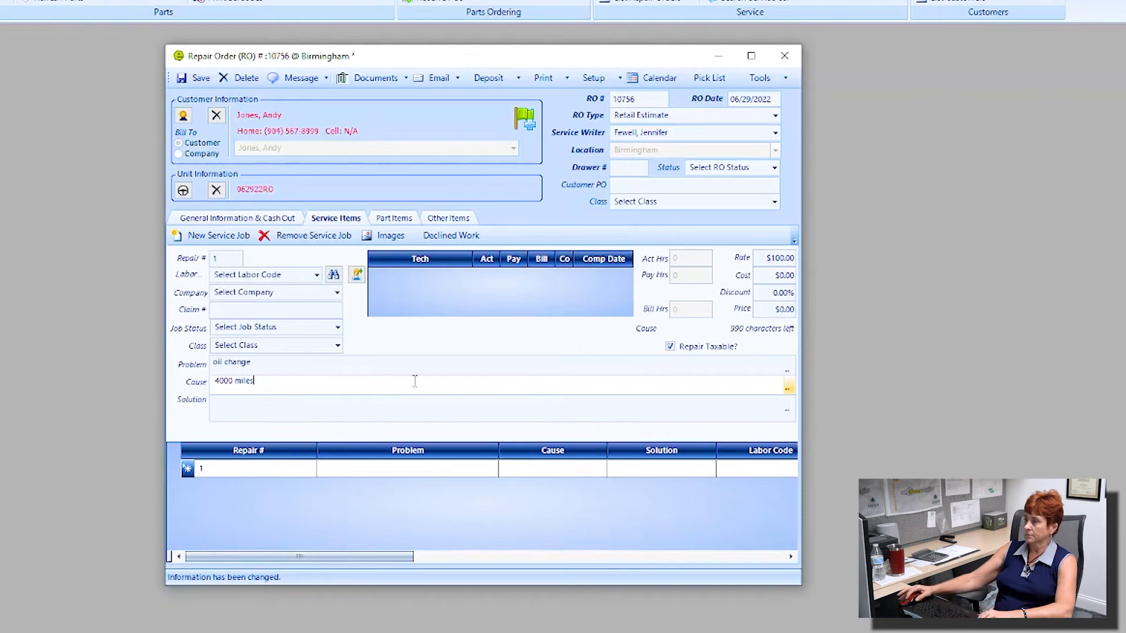
left_click(317, 410)
type("oil change")
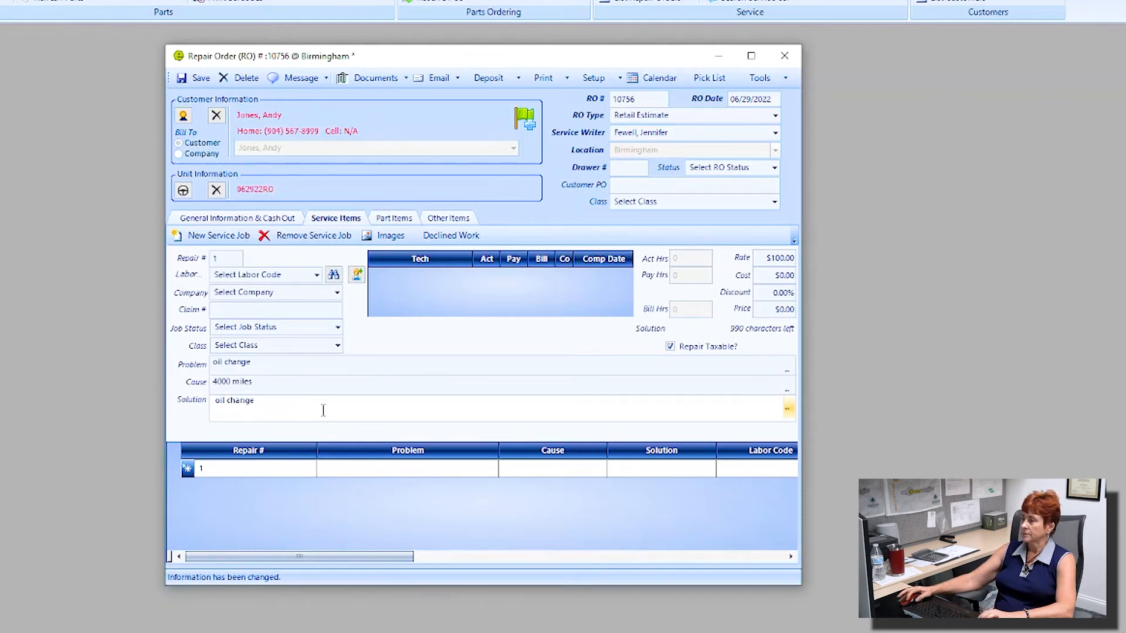
left_click(362, 278)
Step: Assign a technician to the oil change job with 1 actual hour and 1 pay hour
left_click(465, 279)
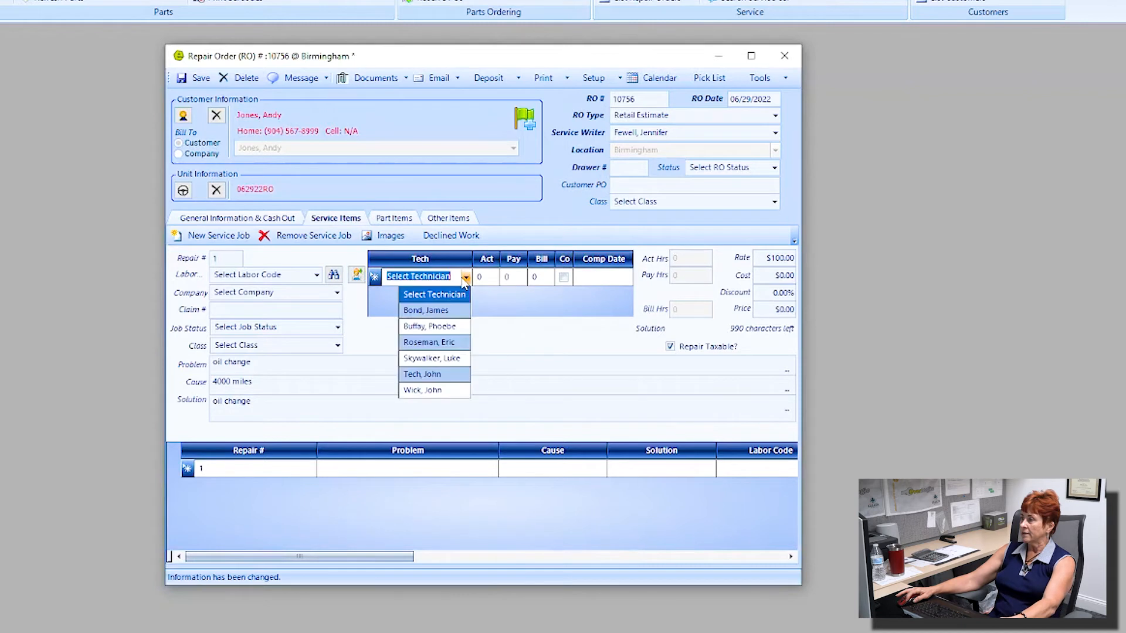
left_click(450, 313)
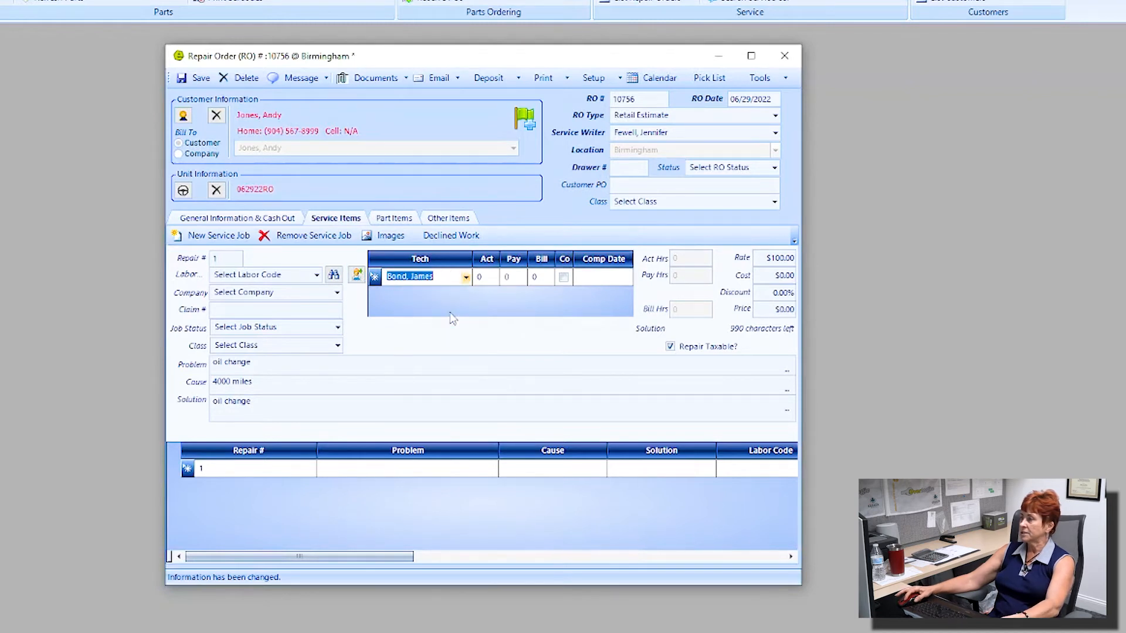
key("Tab")
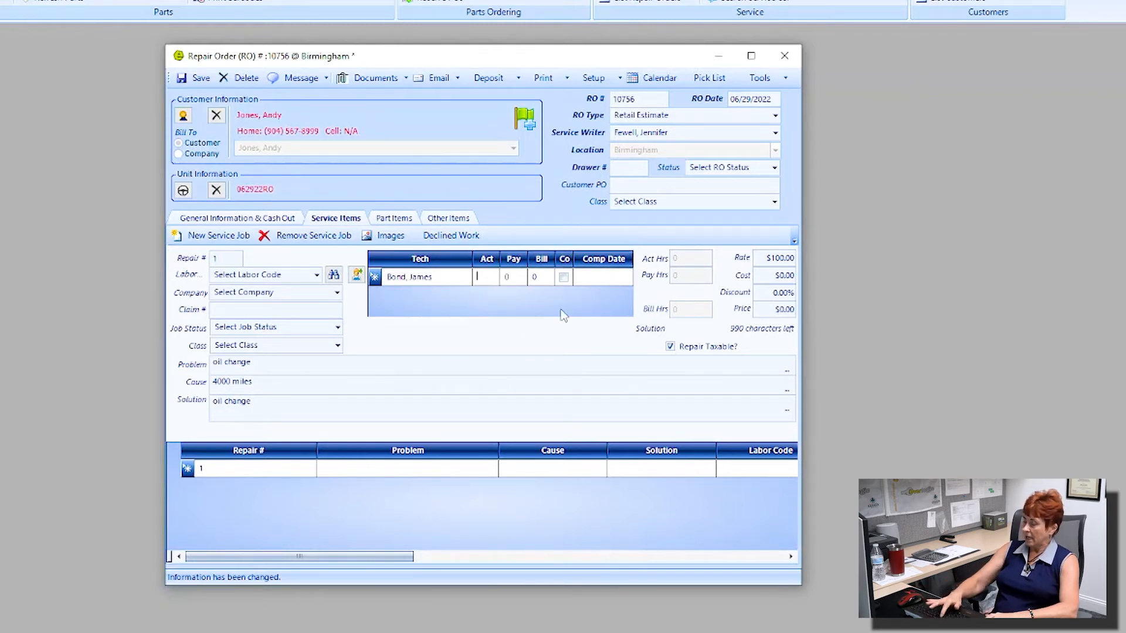
type("1")
left_click(509, 278)
type("1")
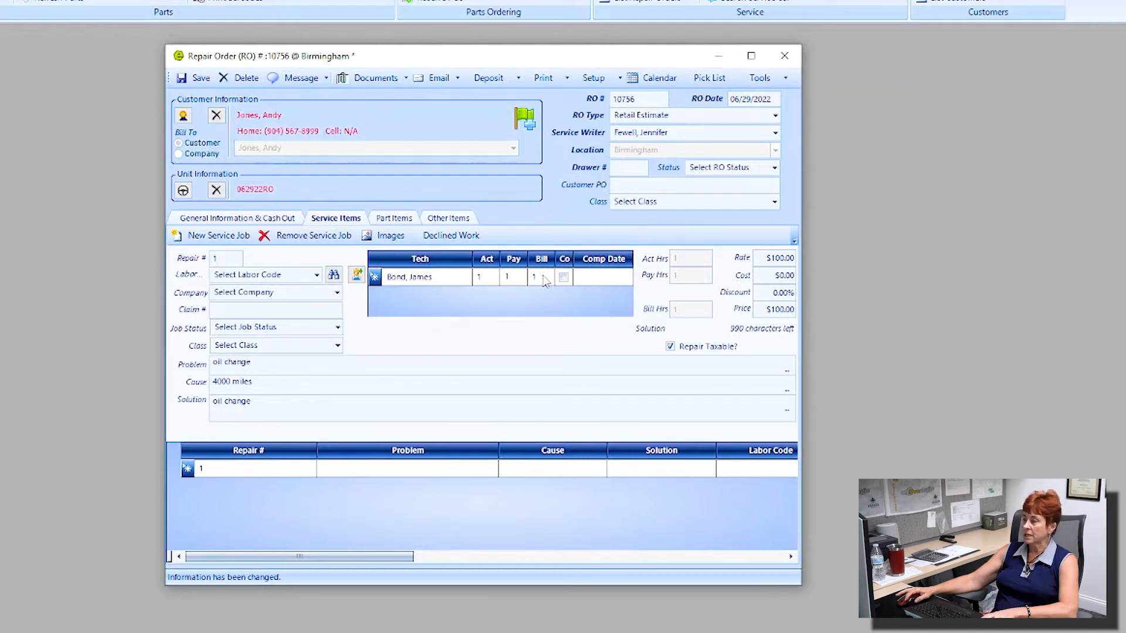
Step: Widen the Complete column and mark the $100.00 oil change job as completed
left_click(572, 261)
left_click_drag(573, 260, 589, 268)
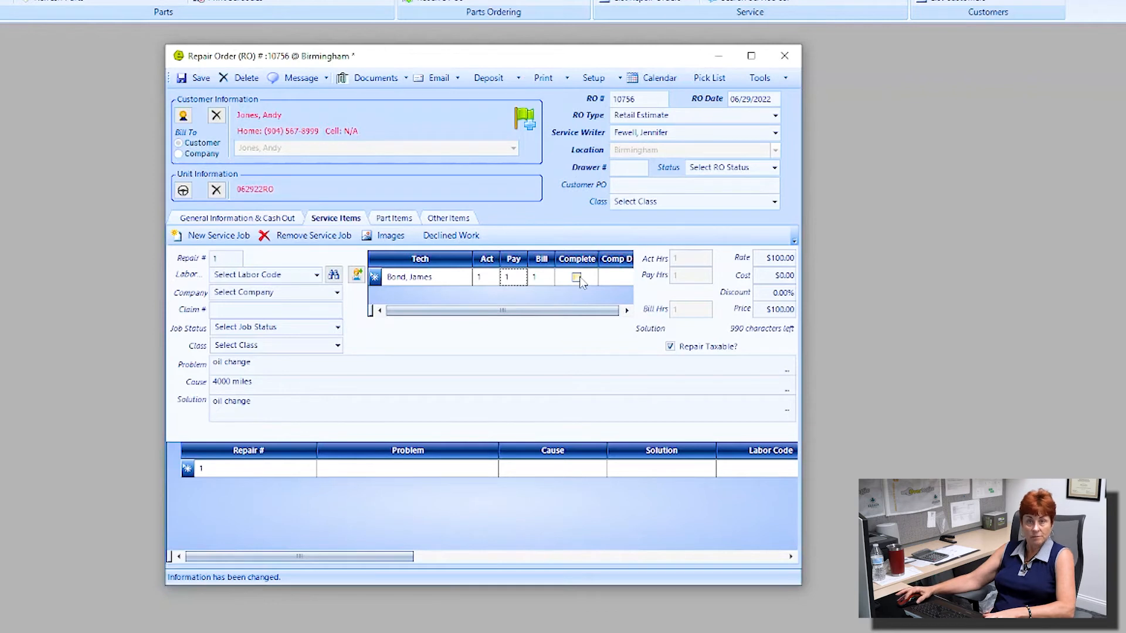
left_click(577, 278)
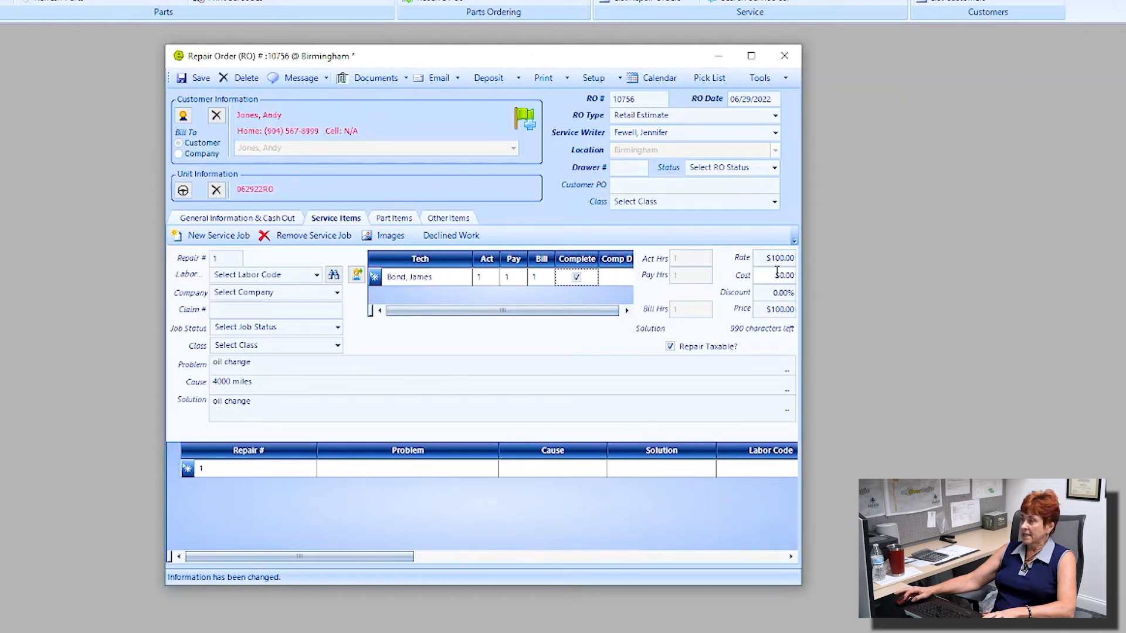
left_click(779, 292)
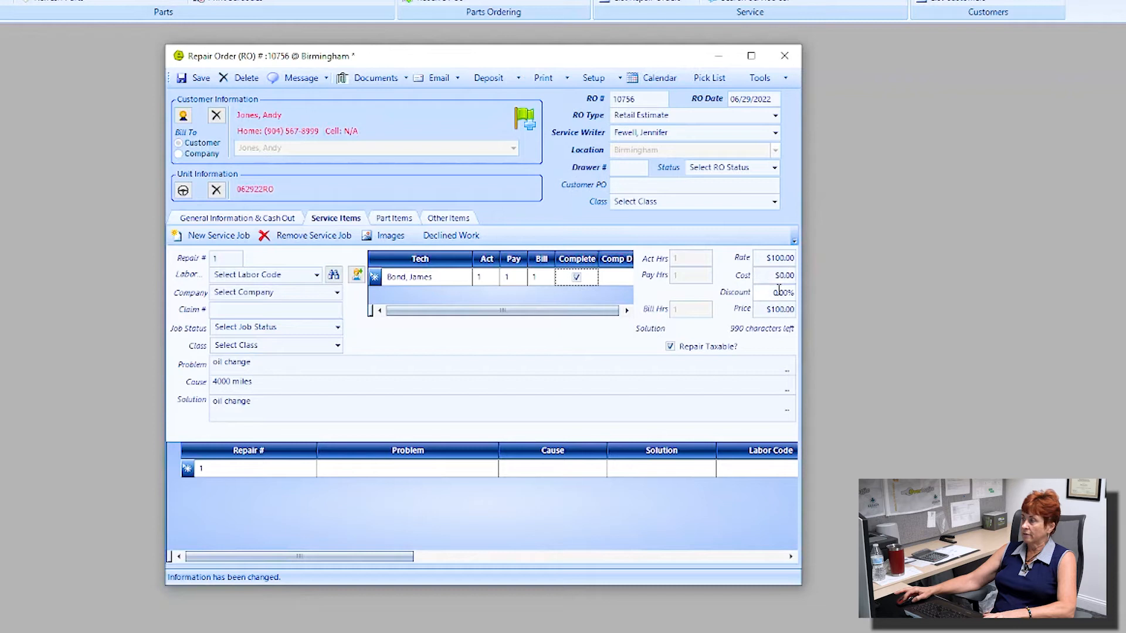
left_click(494, 372)
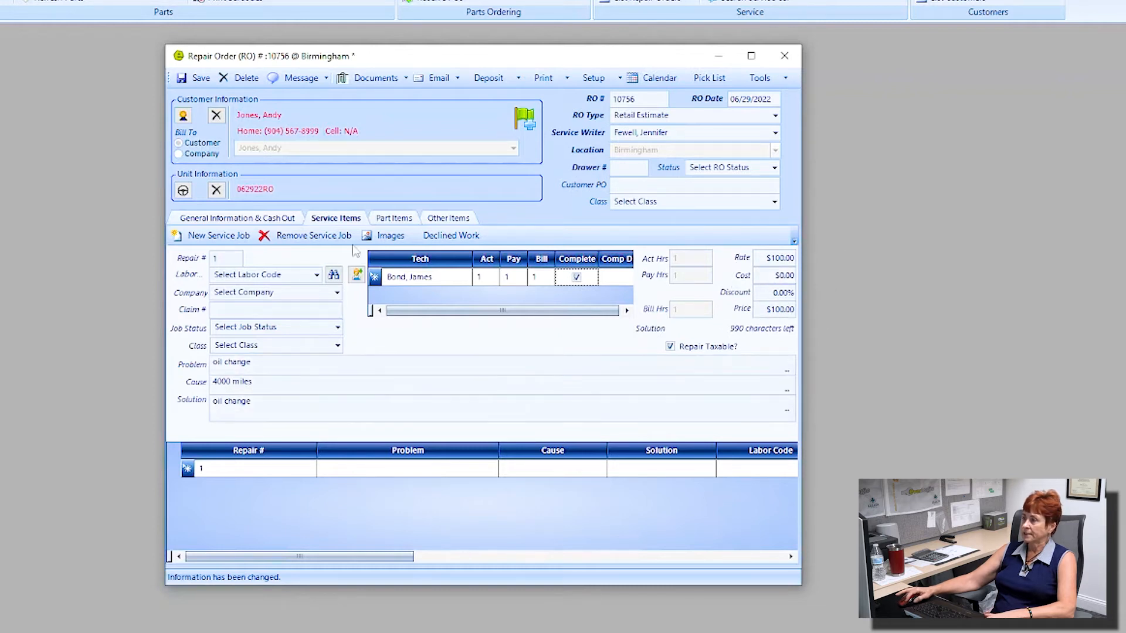
left_click(401, 222)
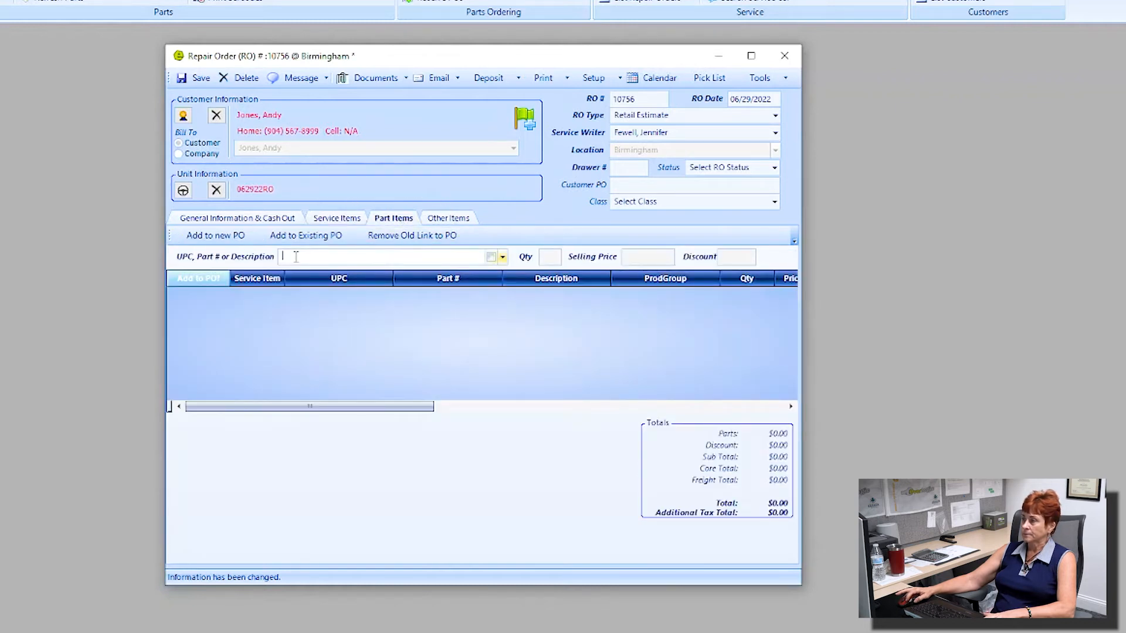
Step: Search 'Filter' and add part 1311 FILTER - OIL ($10.00), then review the Other Items charges
type("Filter")
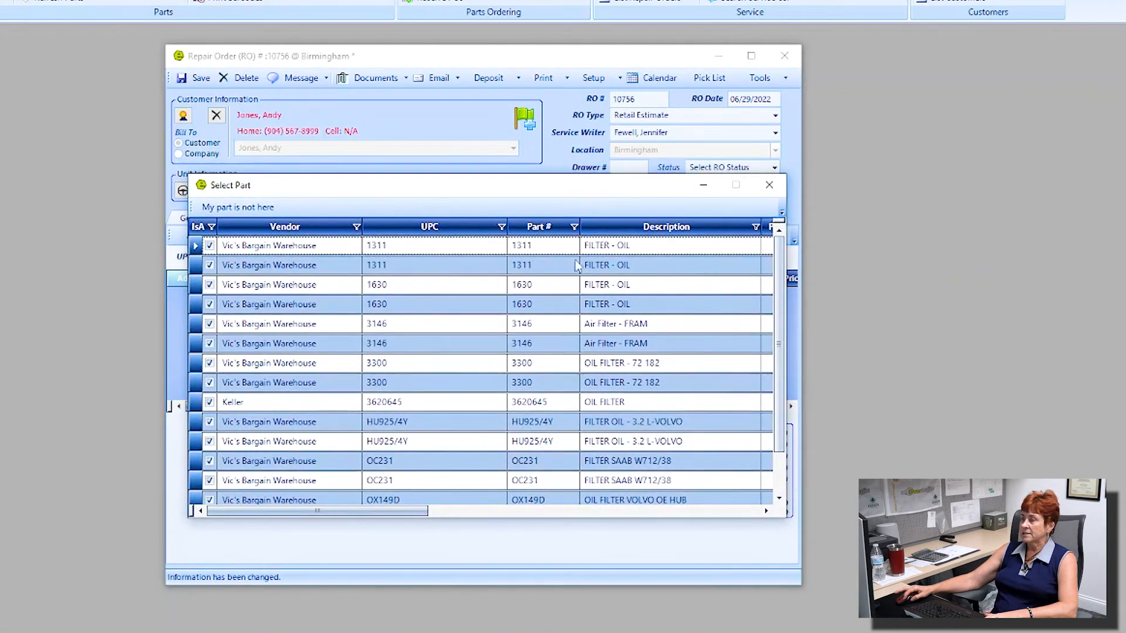
double_click(630, 271)
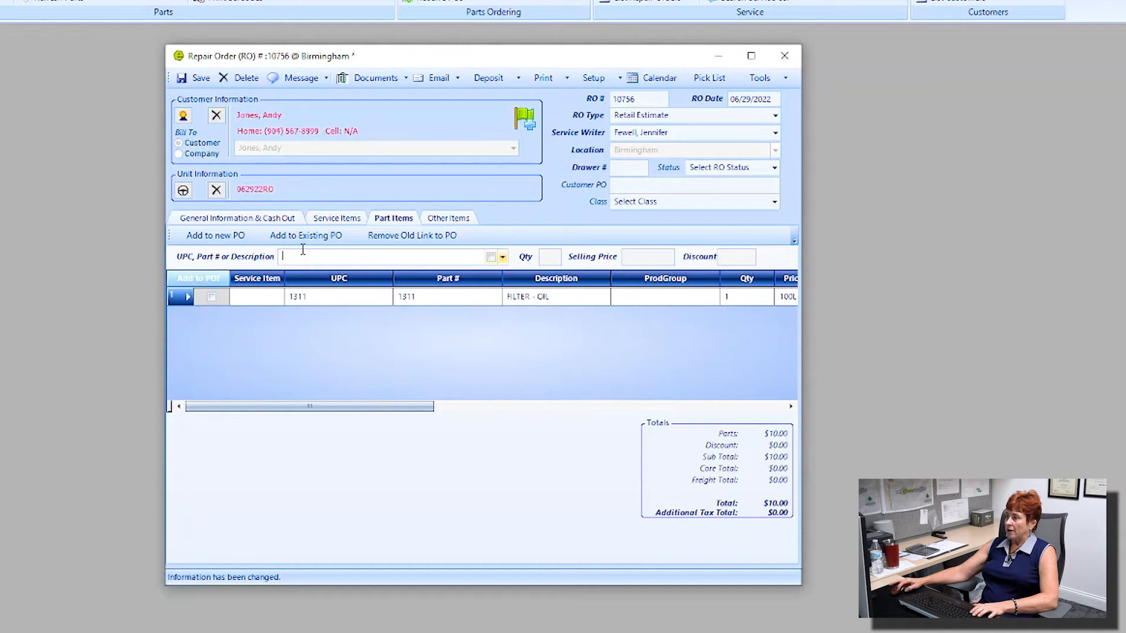
left_click(451, 218)
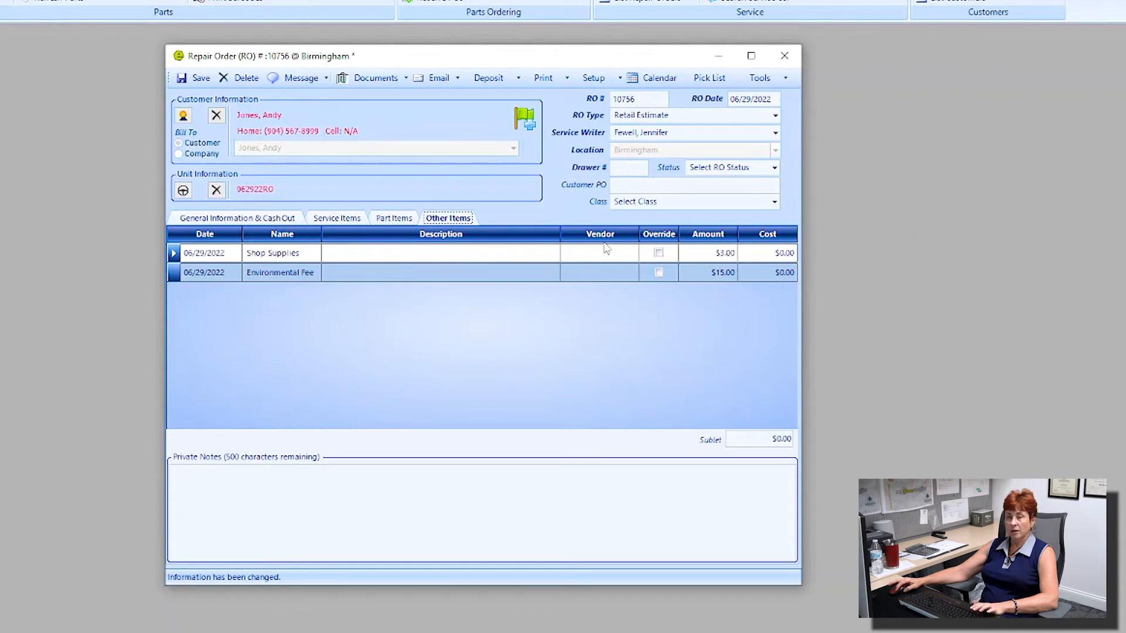
Step: Confirm the $139.00 total under General Information & Cash Out, save RO 10756, and return to Service Items
left_click(258, 220)
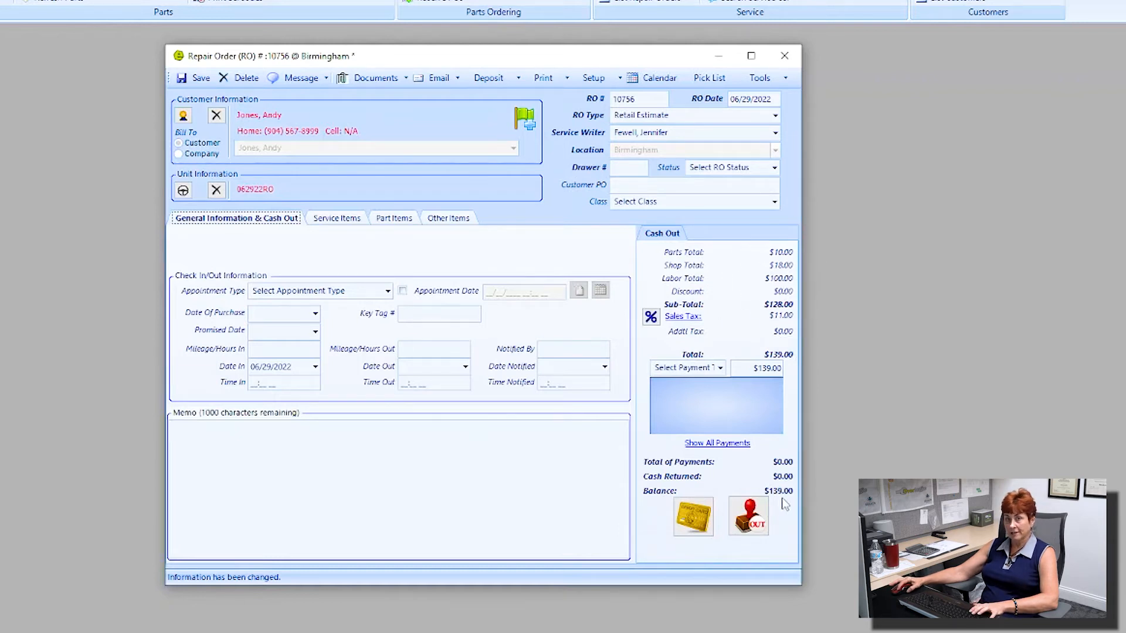
left_click(193, 79)
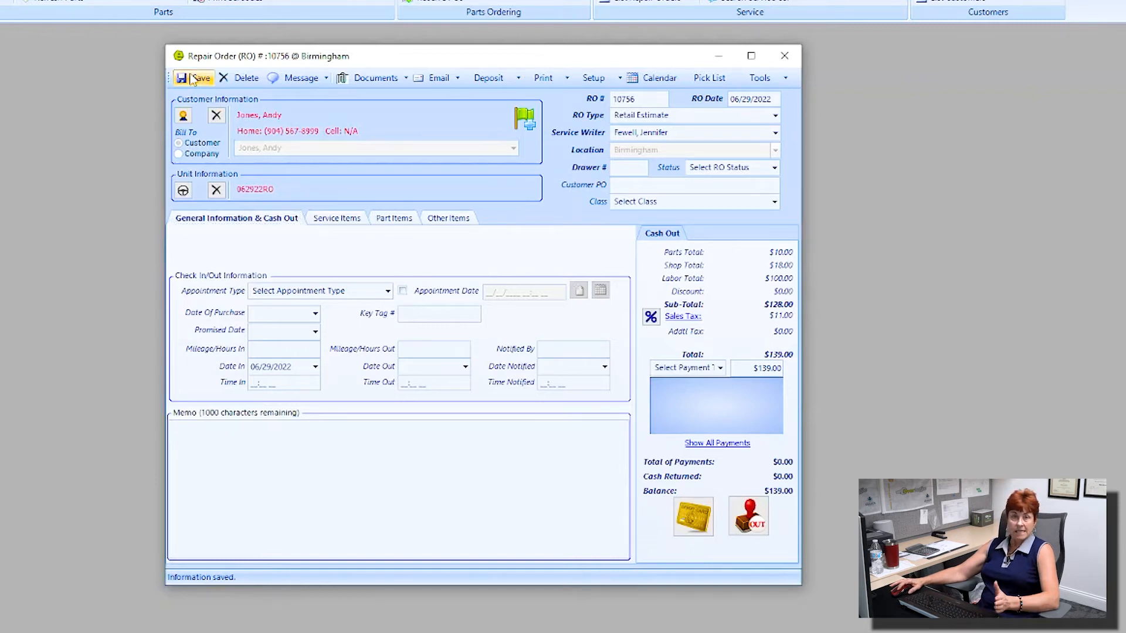
left_click(354, 221)
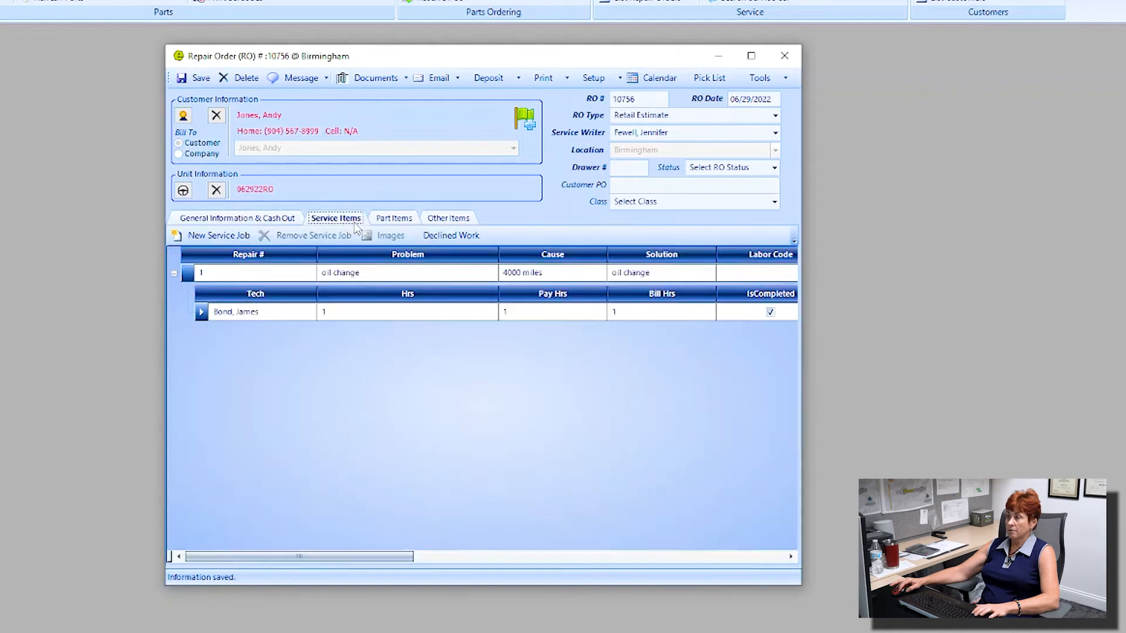
Step: Create service job 2 with problem 'broken step' and solution 'replace step'
left_click(227, 239)
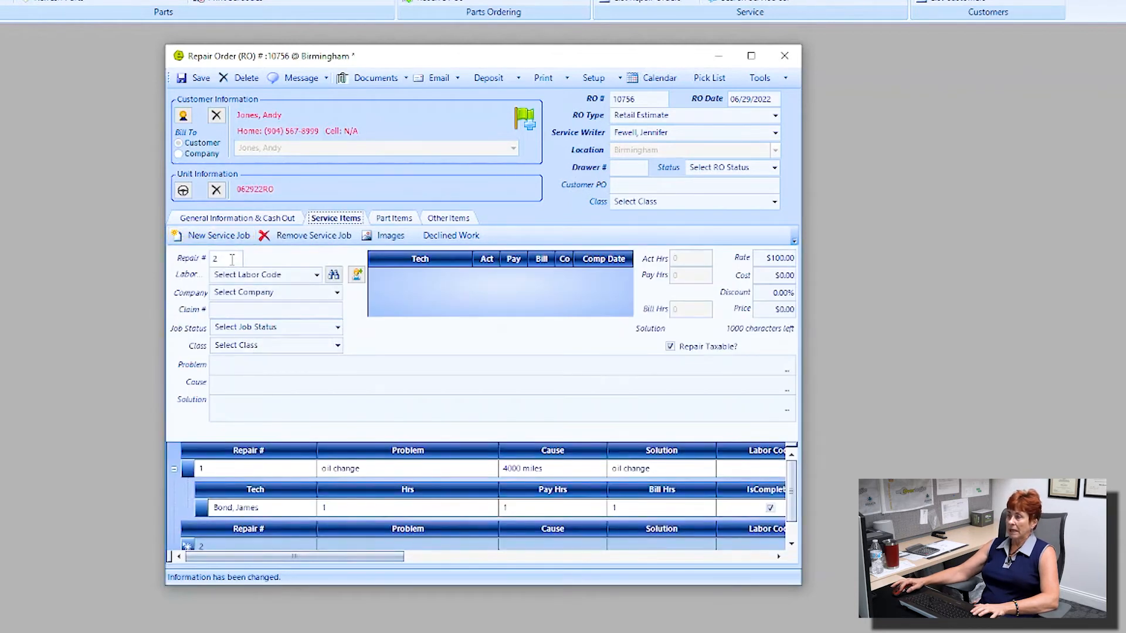
left_click(228, 257)
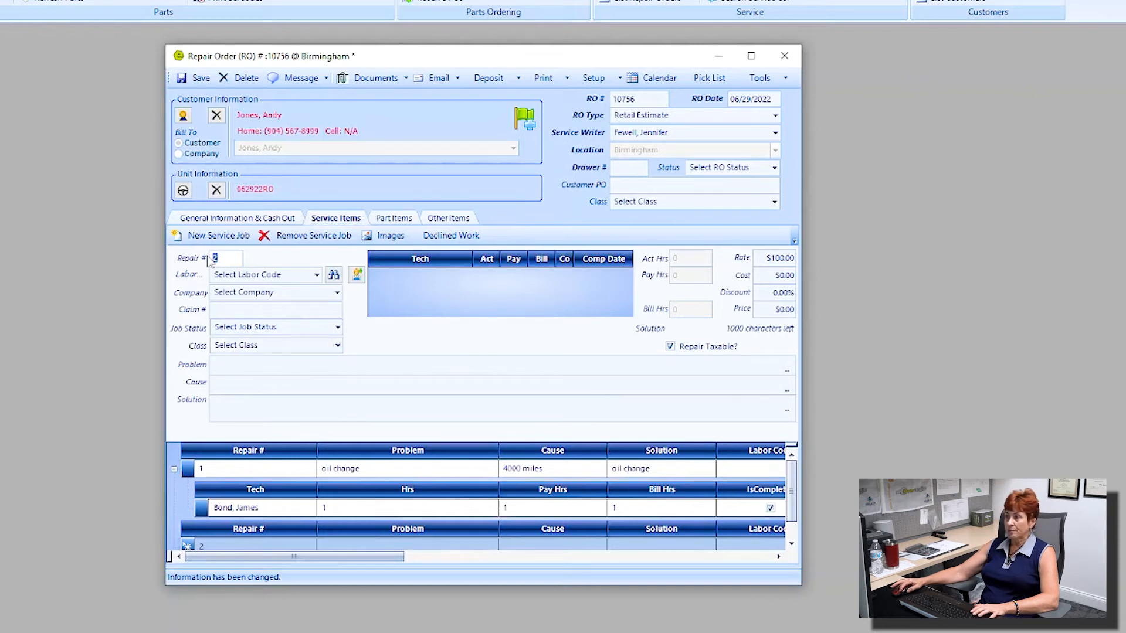
left_click(242, 369)
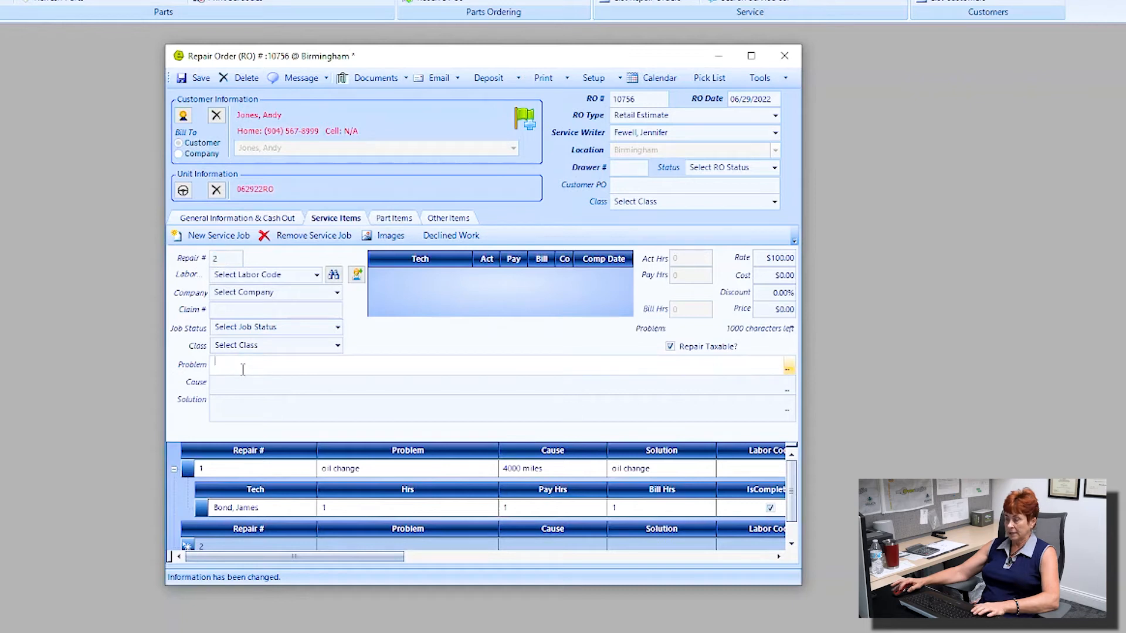
type("broken step")
key("Tab")
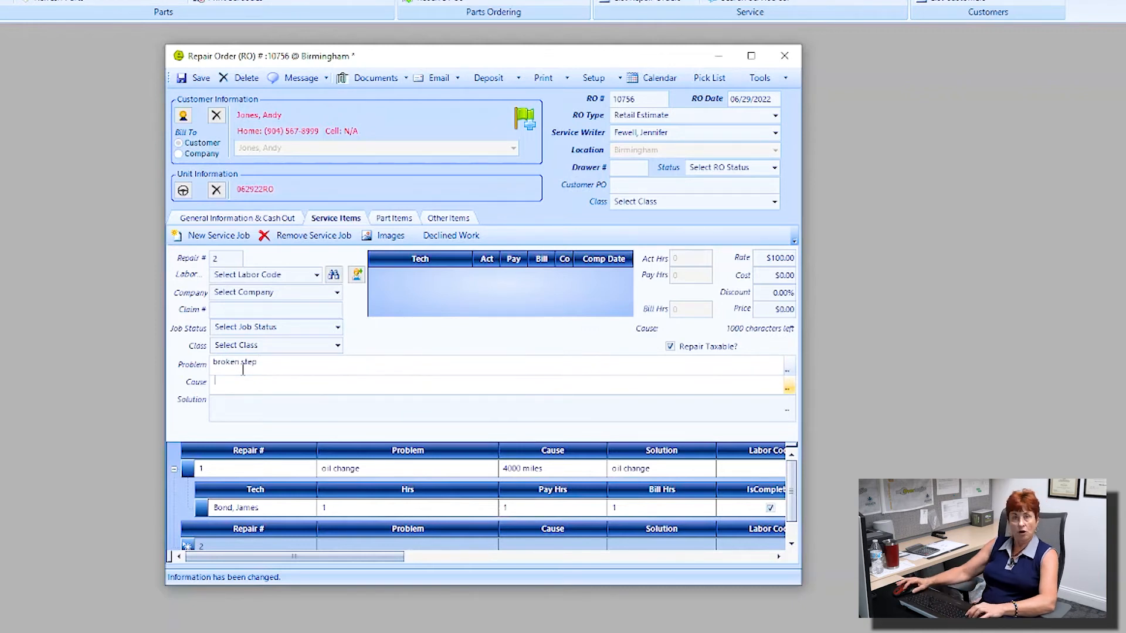
left_click(242, 397)
type("replace step")
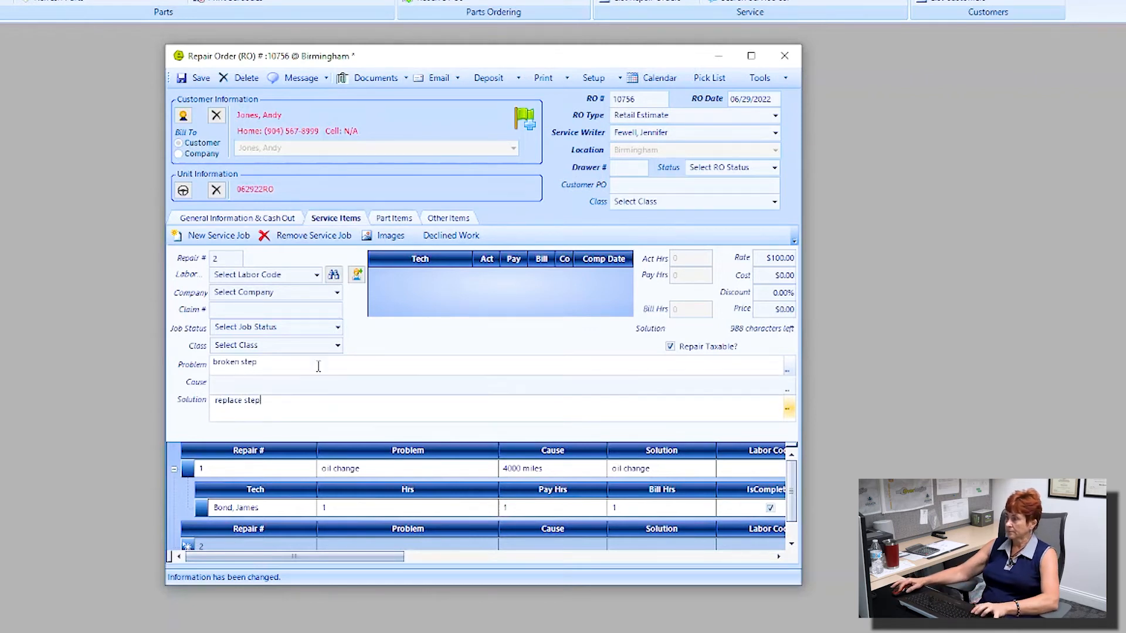
left_click(375, 275)
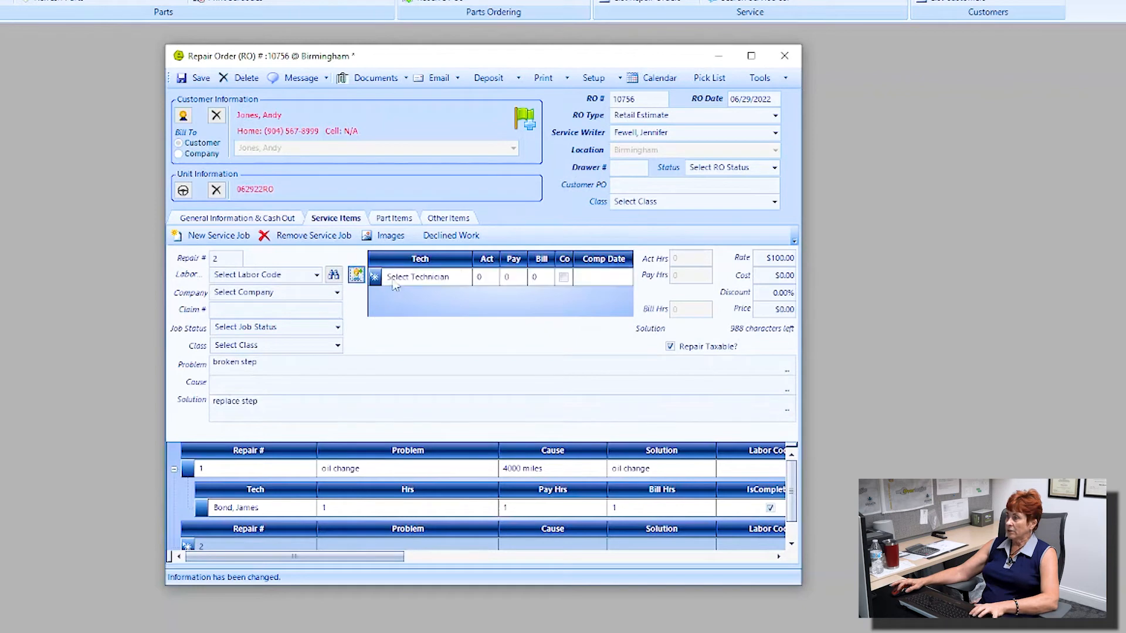
Step: Give the broken step job a technician at 4 actual hours ($400.00) and save RO 10756
left_click(466, 279)
left_click(434, 375)
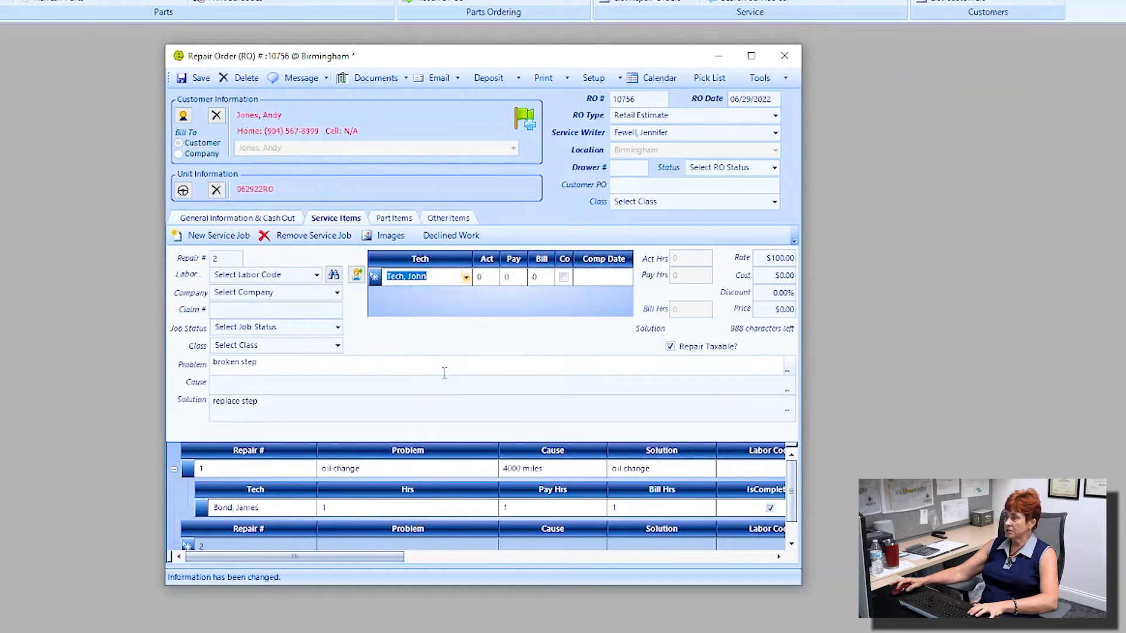
key("Tab")
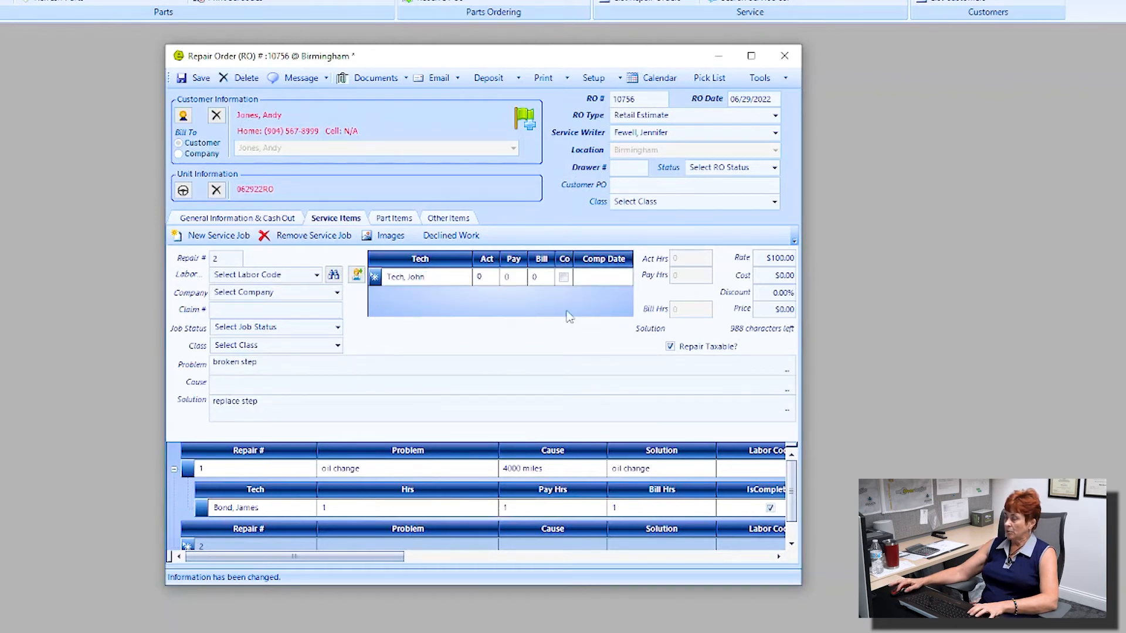
key("BackSpace")
type("4")
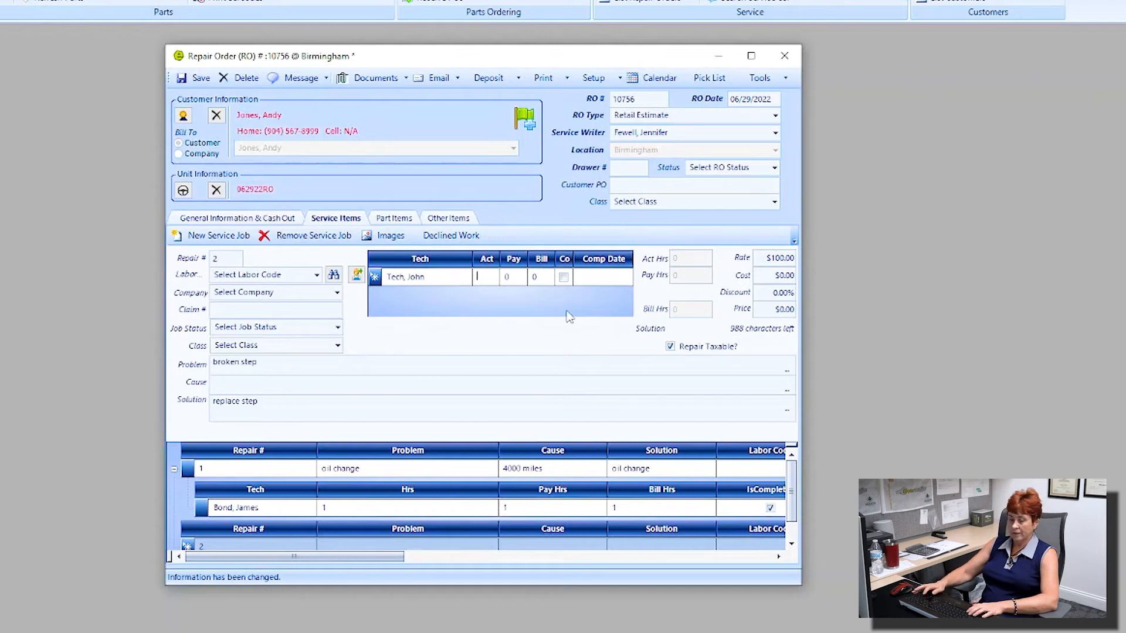
key("Tab")
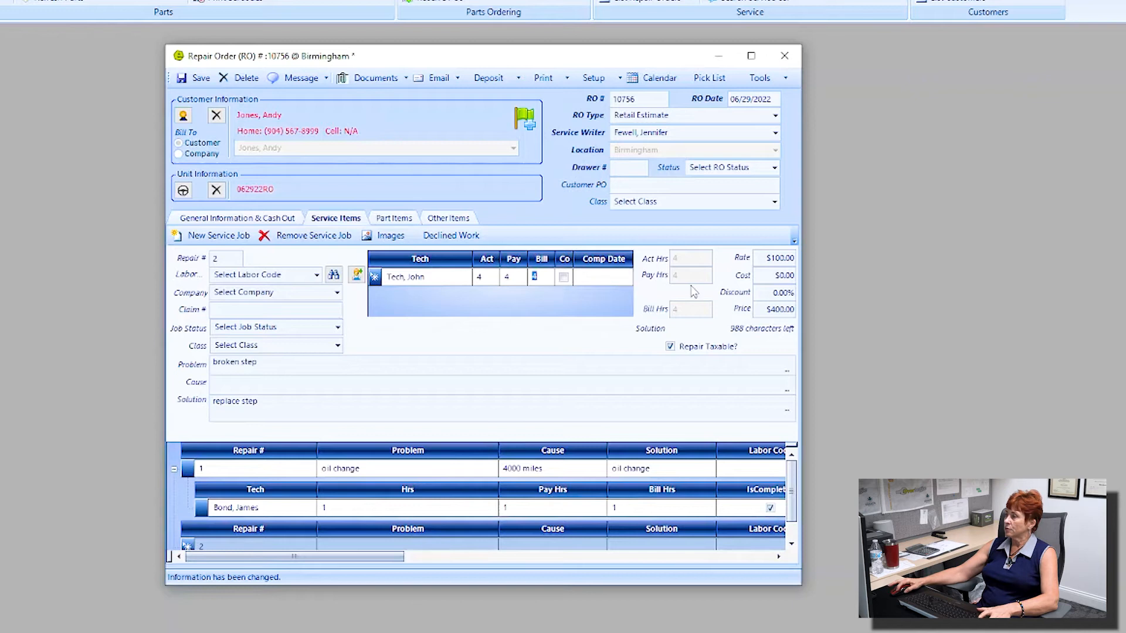
left_click(762, 309)
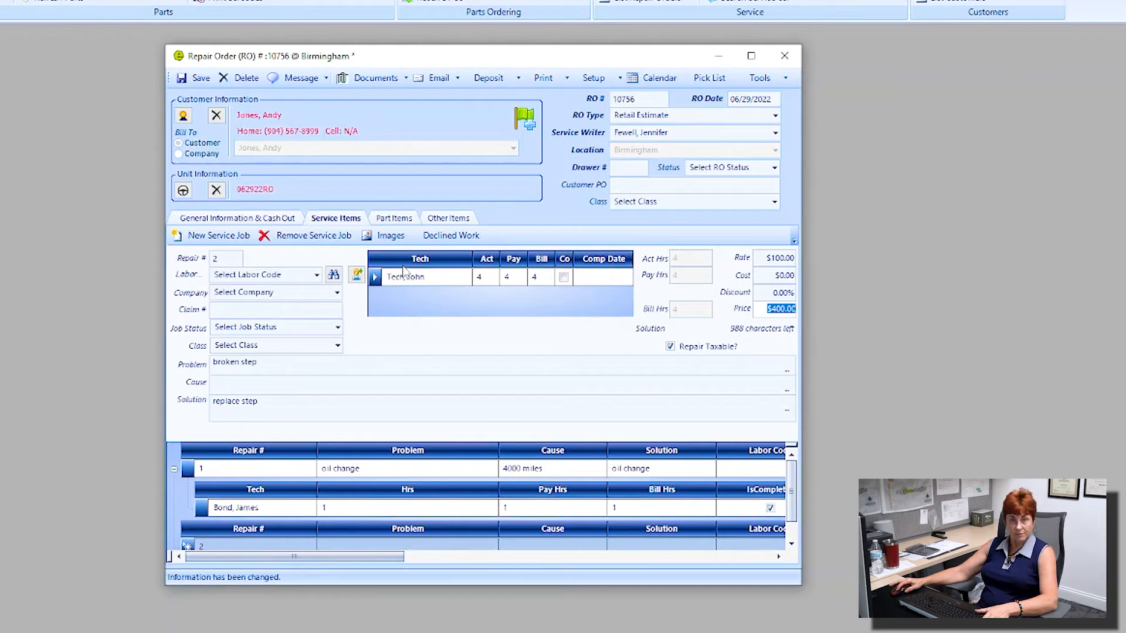
left_click(462, 240)
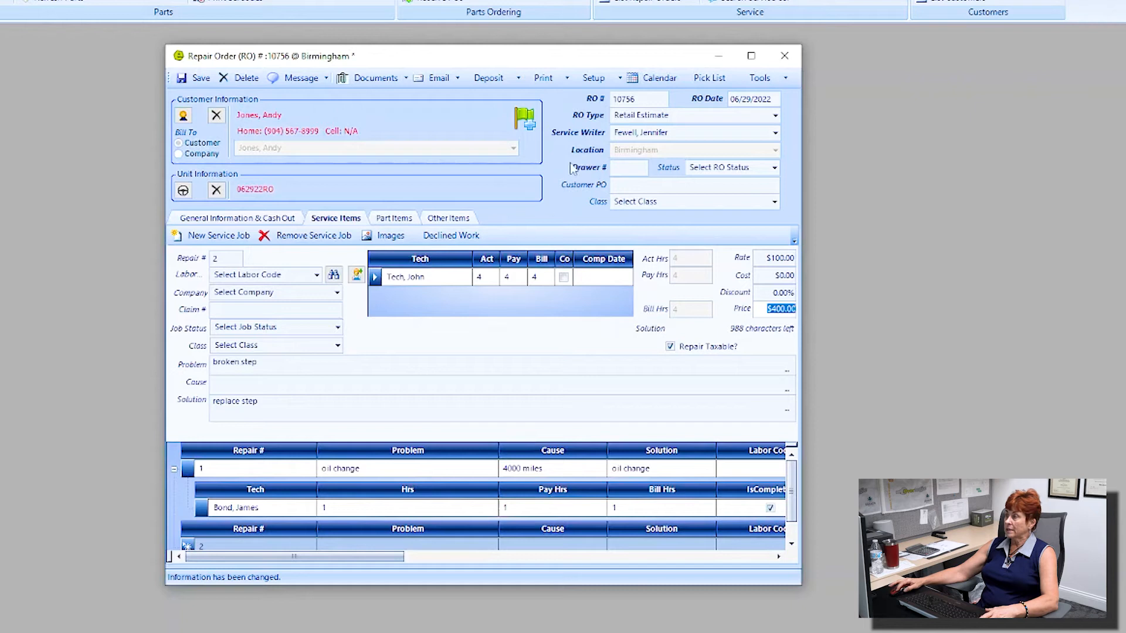
left_click(181, 79)
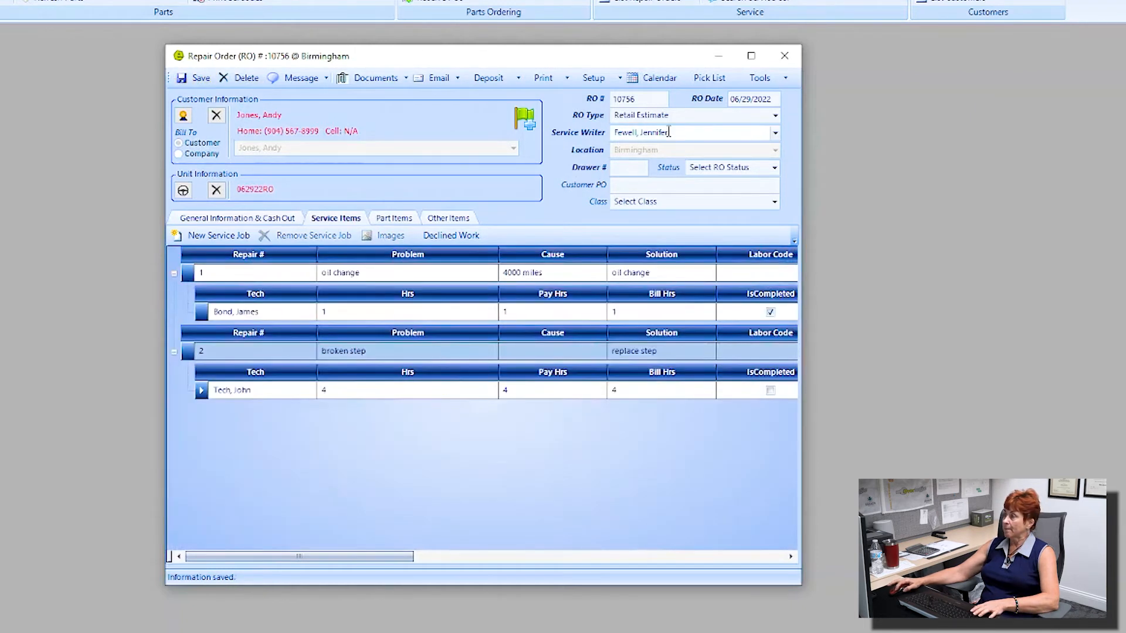
Step: Duplicate estimate RO 10756 with Tools > Copy > Duplicate RO, creating RO 10757
left_click(784, 80)
mouse_move(817, 98)
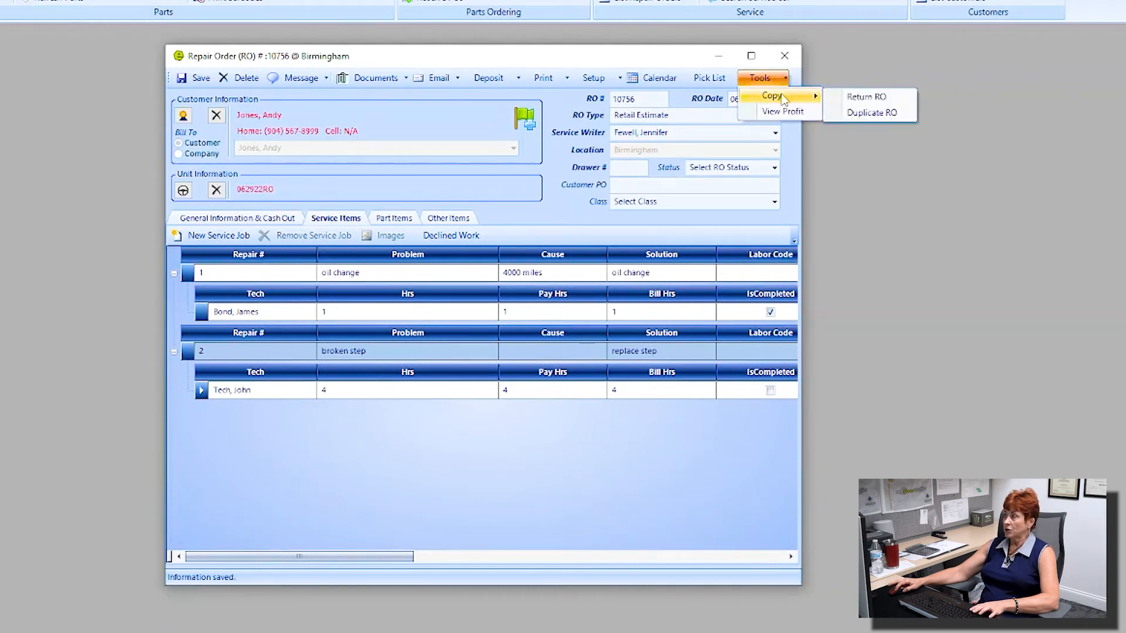
left_click(862, 115)
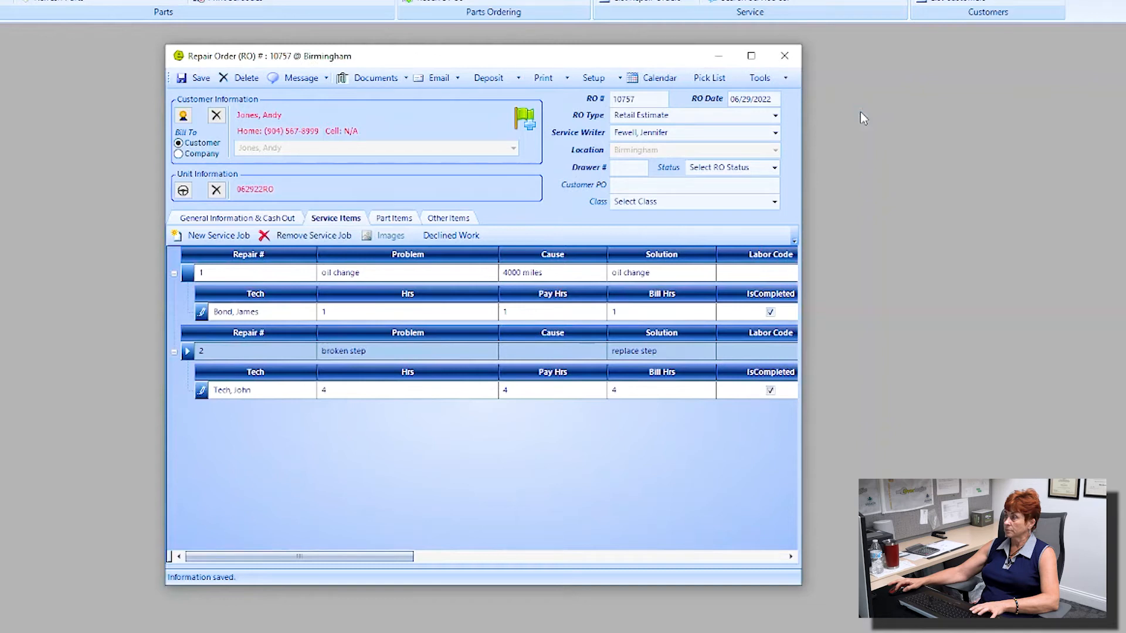
Step: Change RO 10757's type from Retail Estimate to Retail
left_click_drag(643, 99, 612, 97)
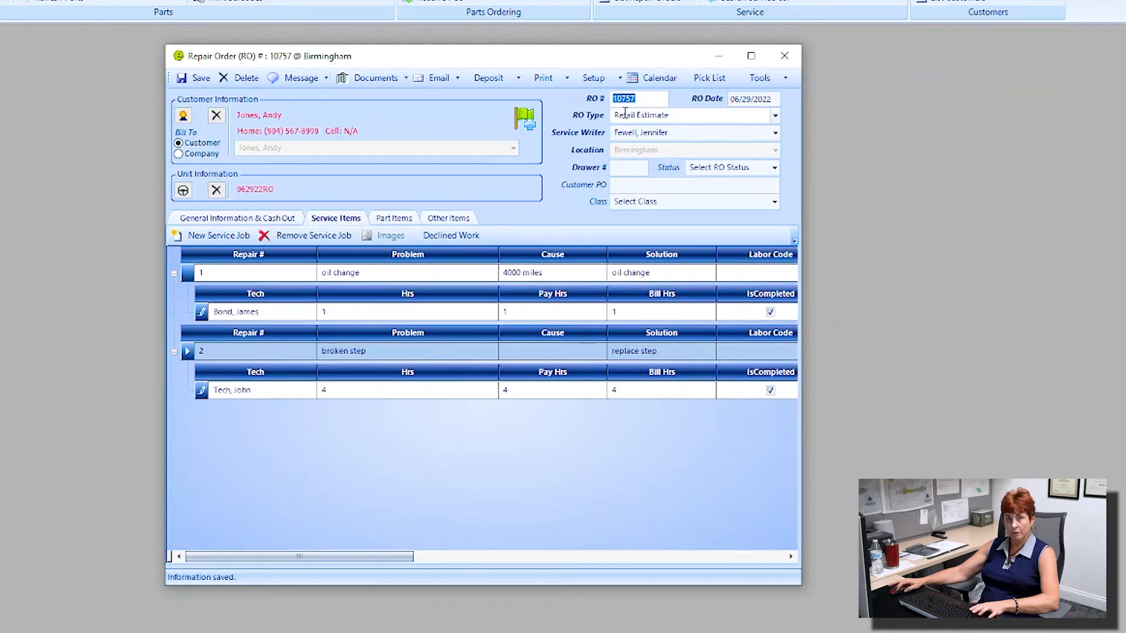
left_click(775, 116)
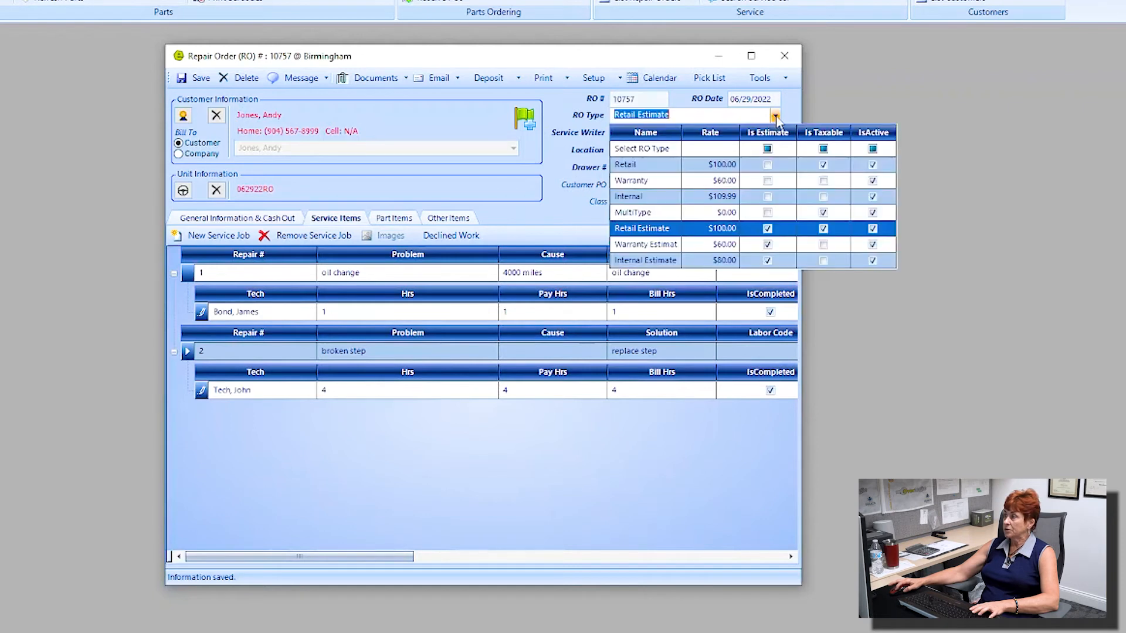
left_click(649, 166)
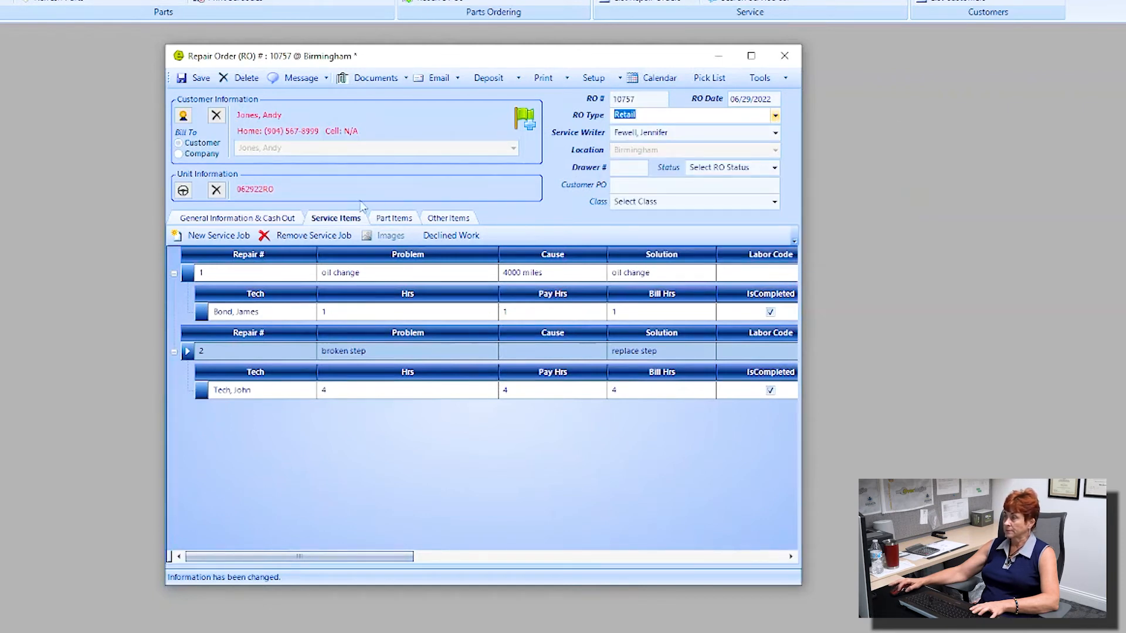
double_click(265, 351)
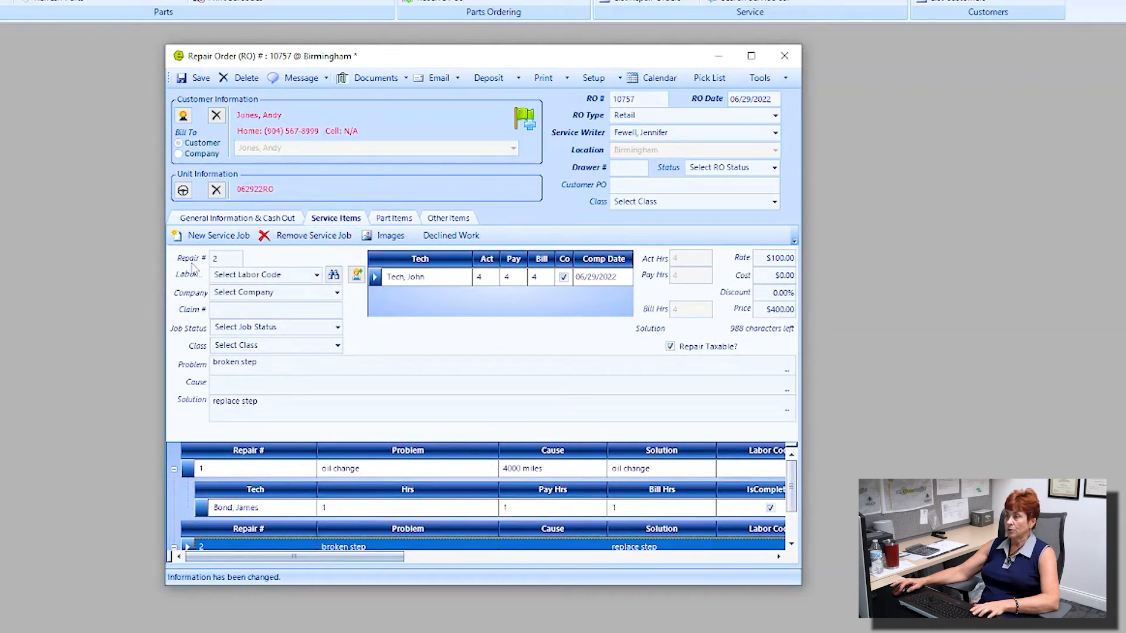
Step: Delete the broken step job from RO 10757 and check its $10.00 1311 FILTER - OIL part
left_click_drag(219, 262, 190, 257)
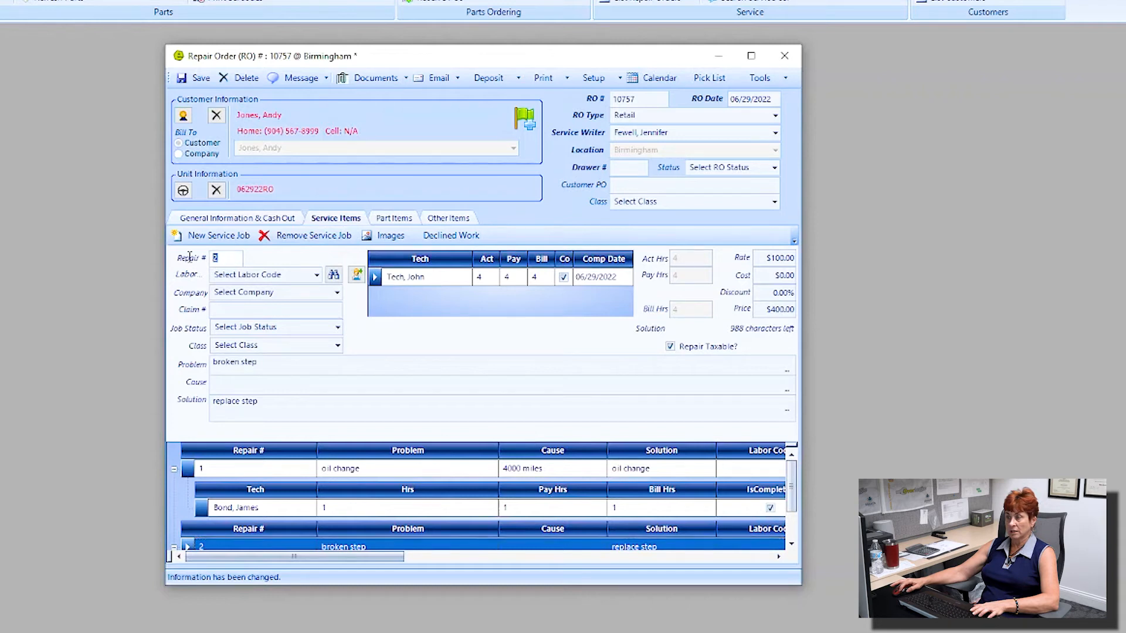
left_click_drag(266, 363, 210, 363)
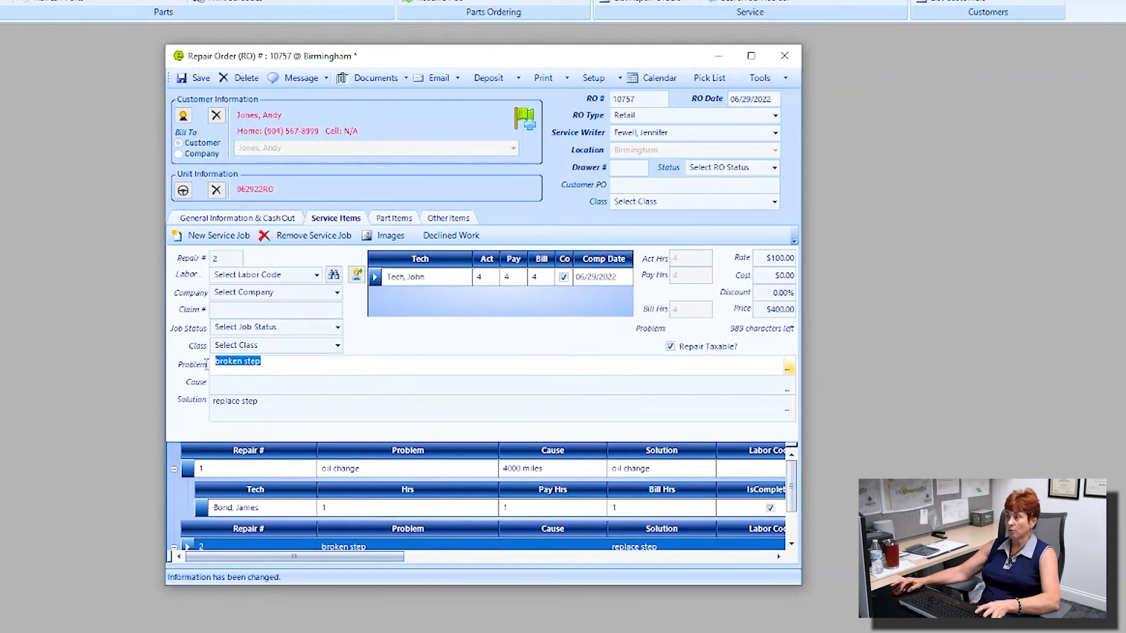
left_click(324, 240)
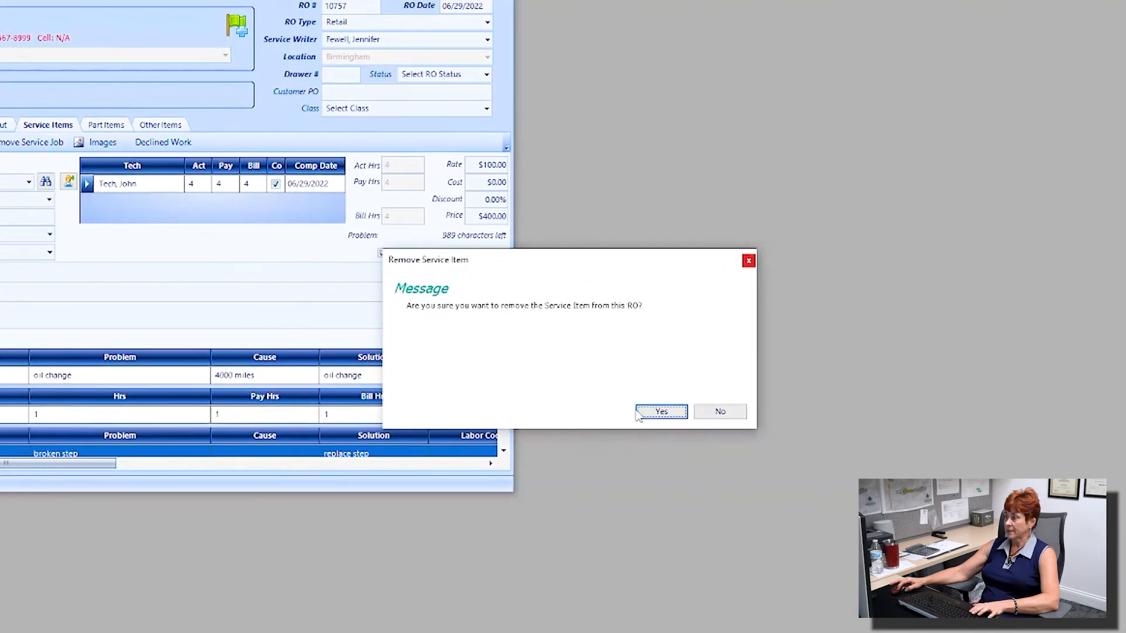
left_click(662, 412)
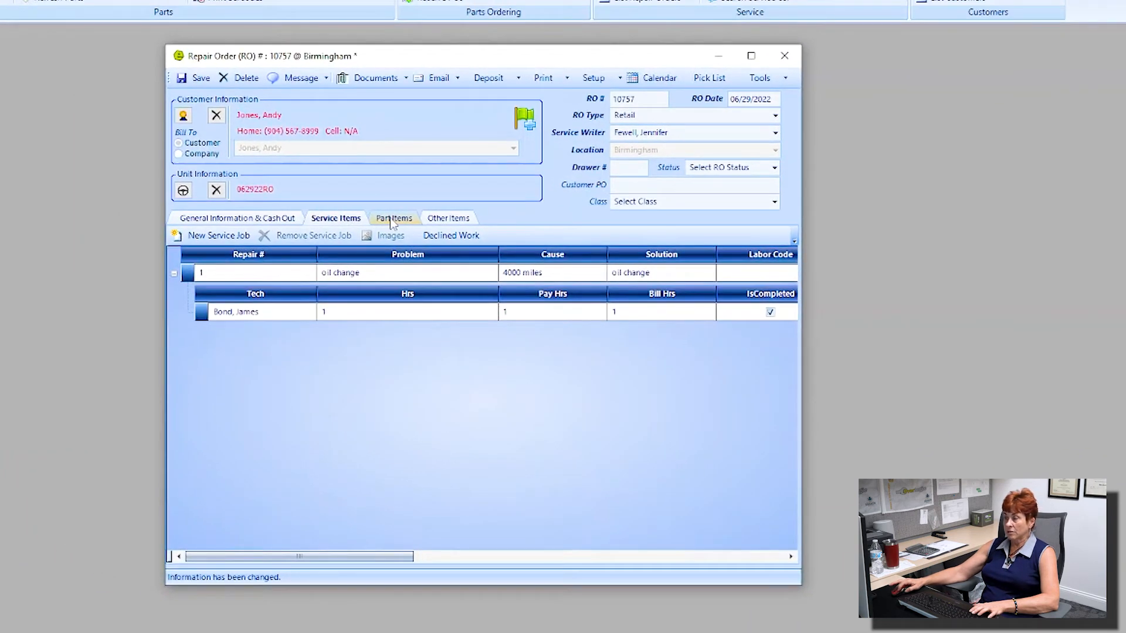
left_click(392, 220)
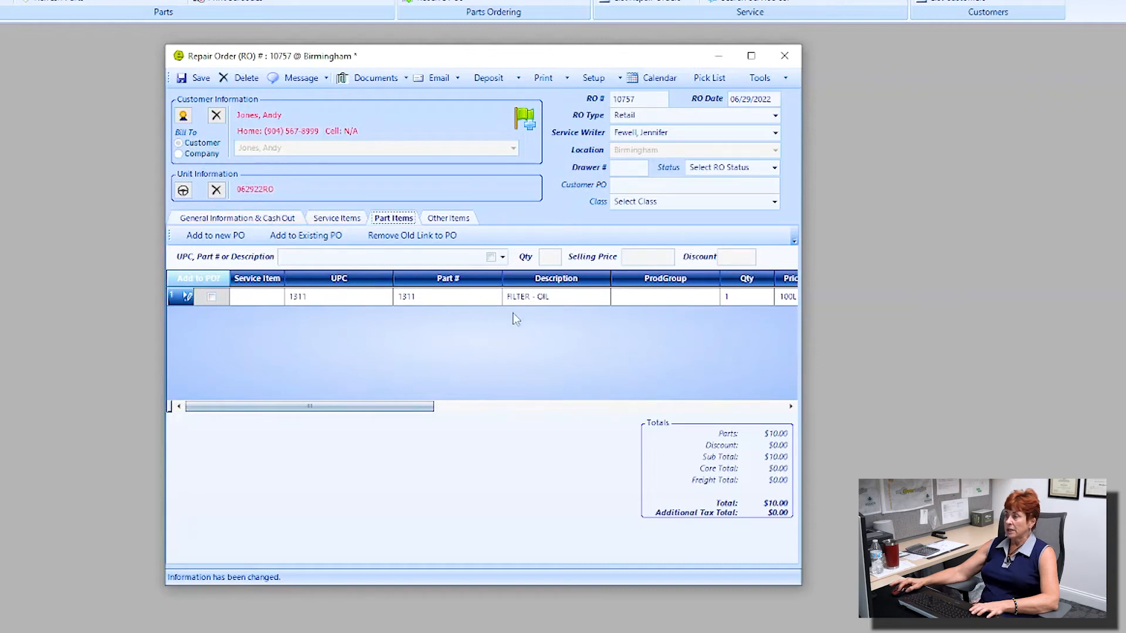
Step: Show RO 10757's General Information & Cash Out page with its $139.00 total
left_click(348, 221)
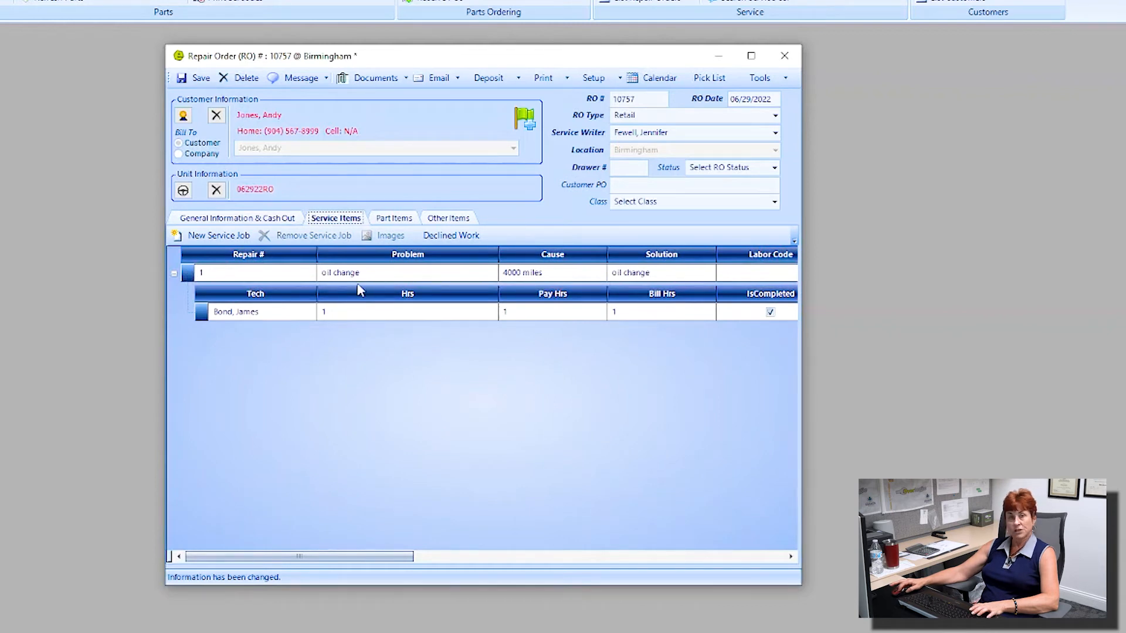
left_click(273, 221)
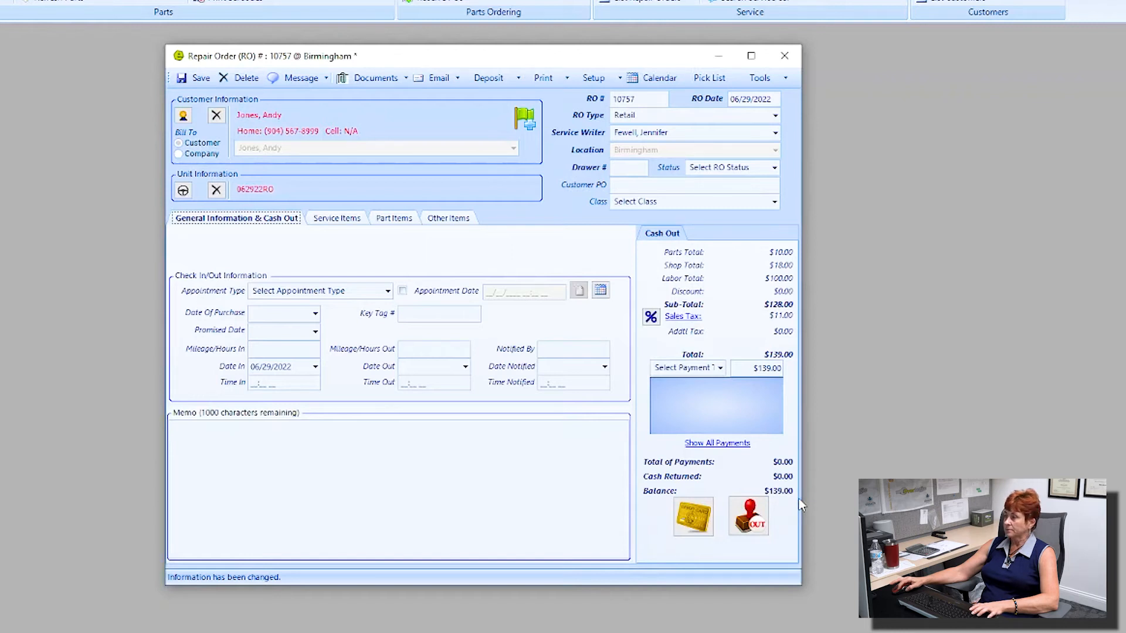
Step: Add a $139.00 Cash payment to RO 10757 and stamp it OUT
left_click(719, 368)
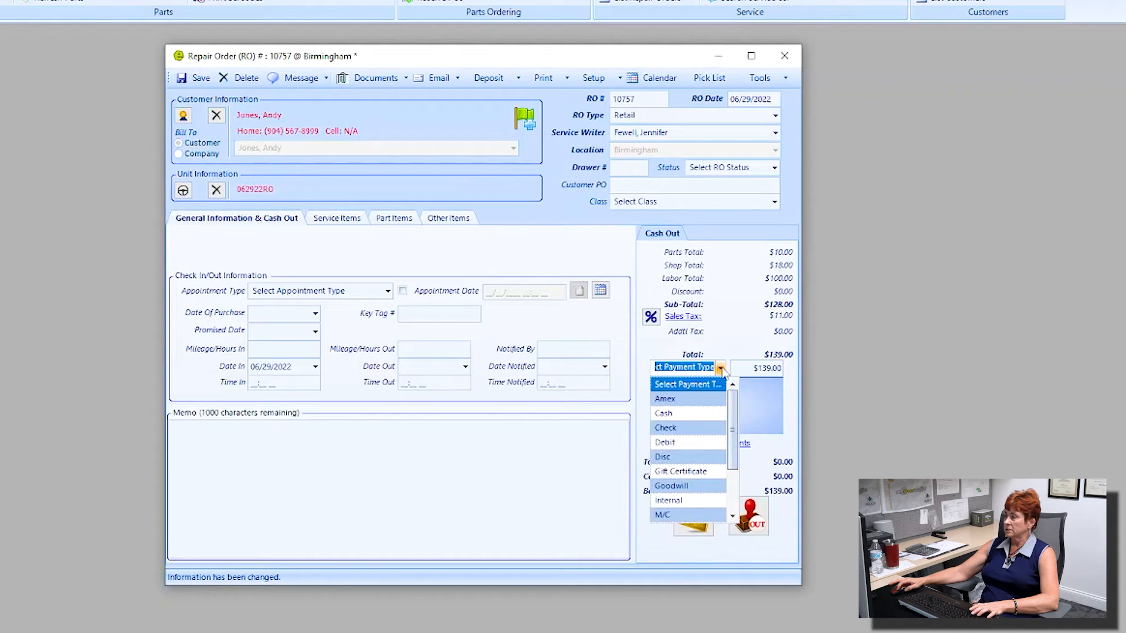
left_click(685, 414)
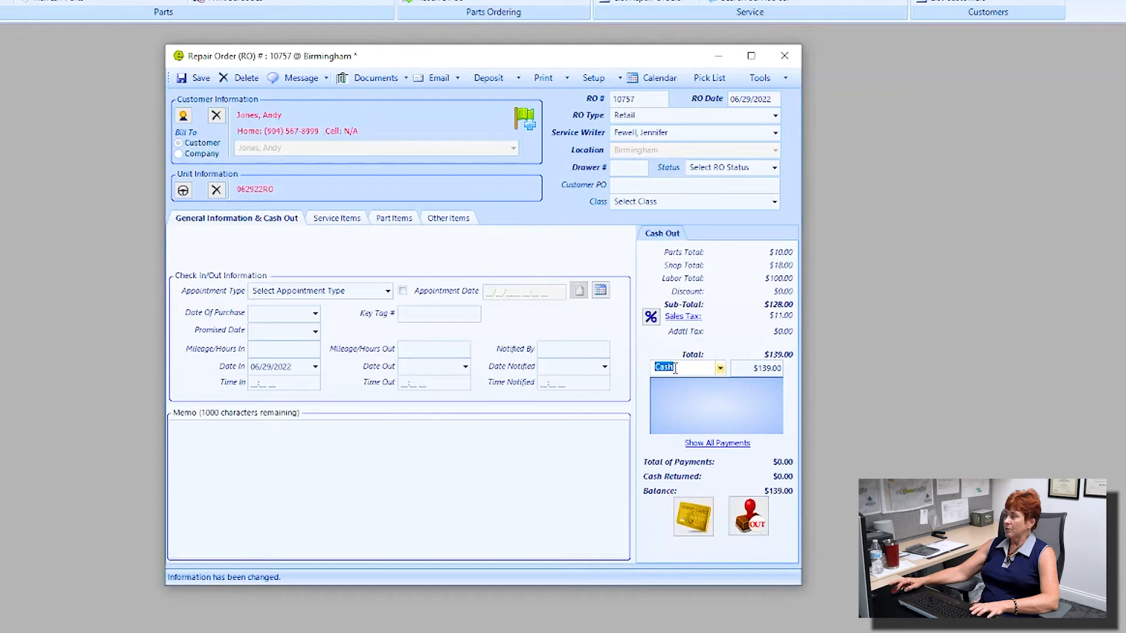
key("Return")
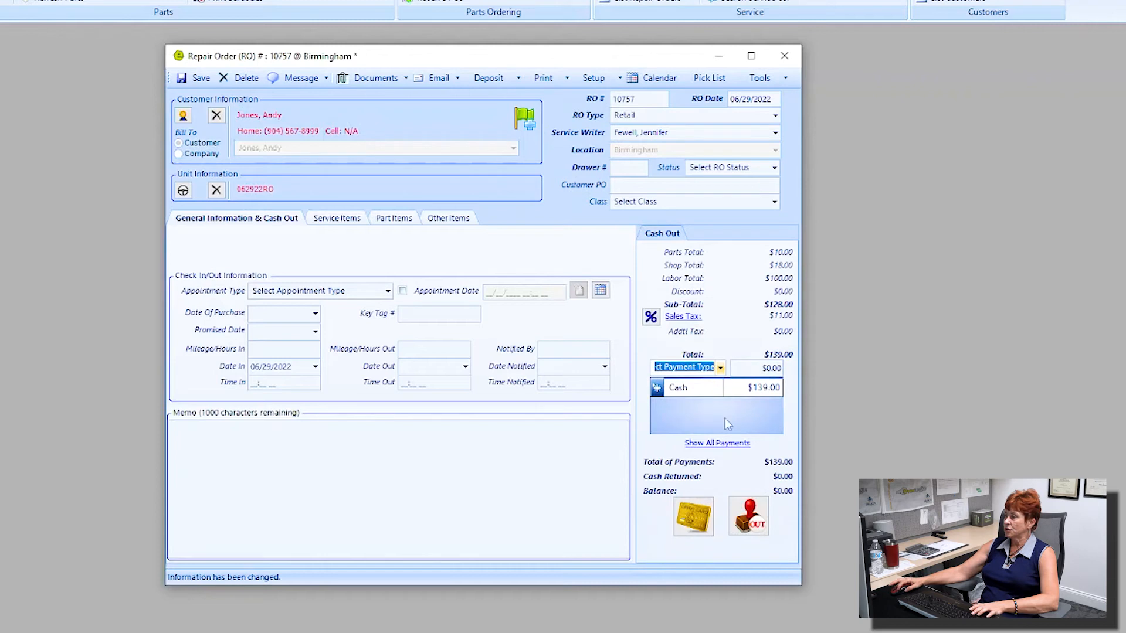
left_click(754, 517)
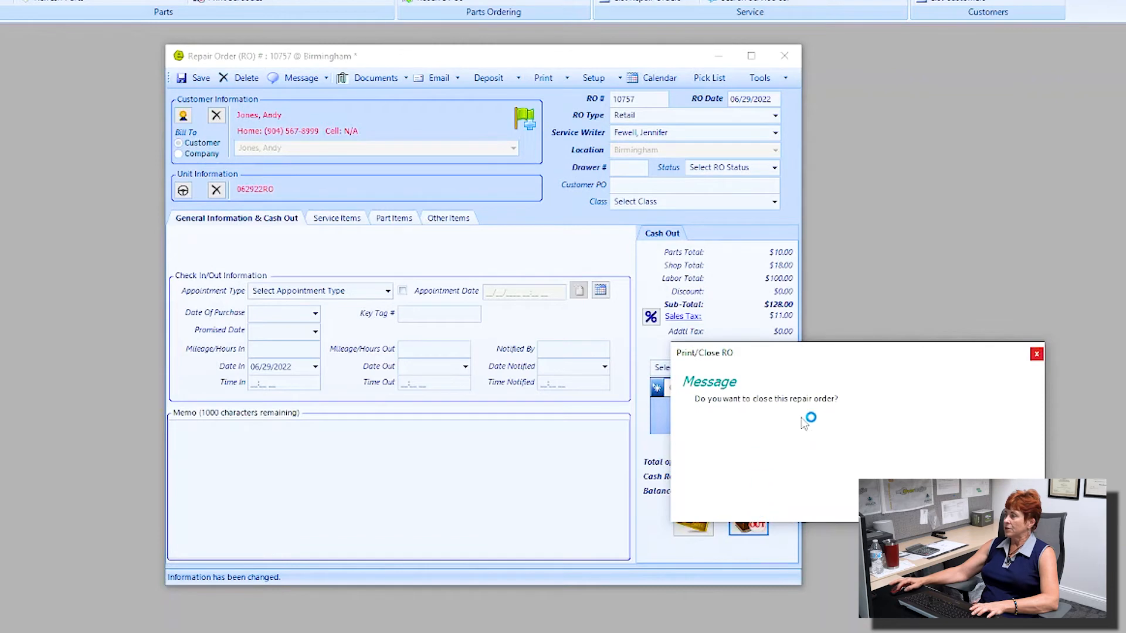
Step: Confirm closing RO 10757, review its invoice preview copies, then close the preview and order
left_click(939, 500)
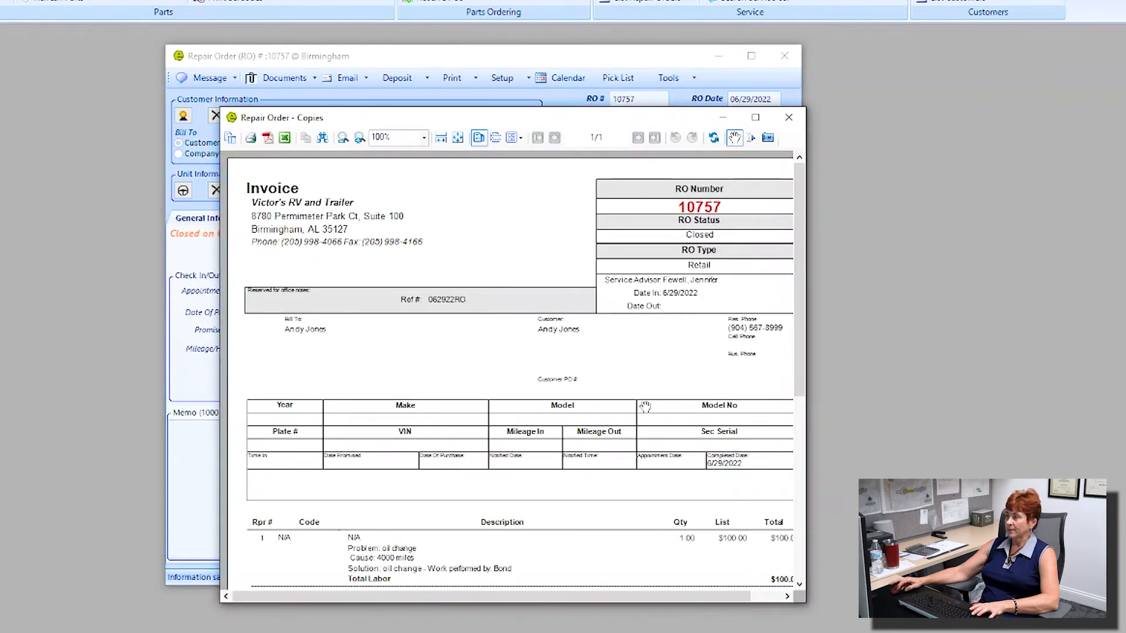
left_click(750, 117)
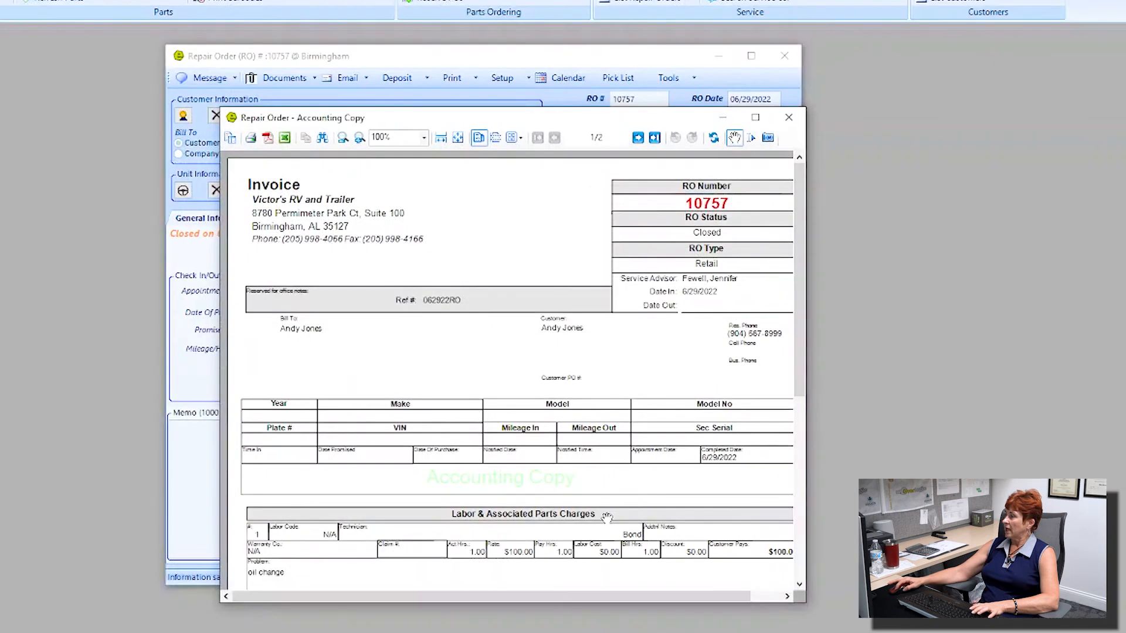
left_click(503, 478)
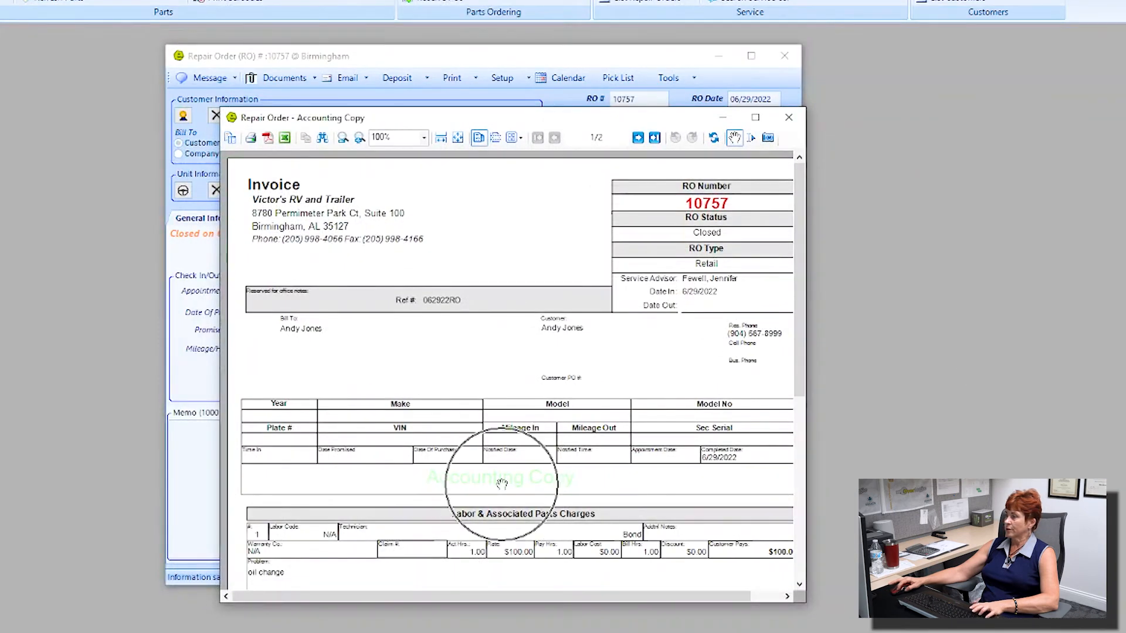
left_click(789, 117)
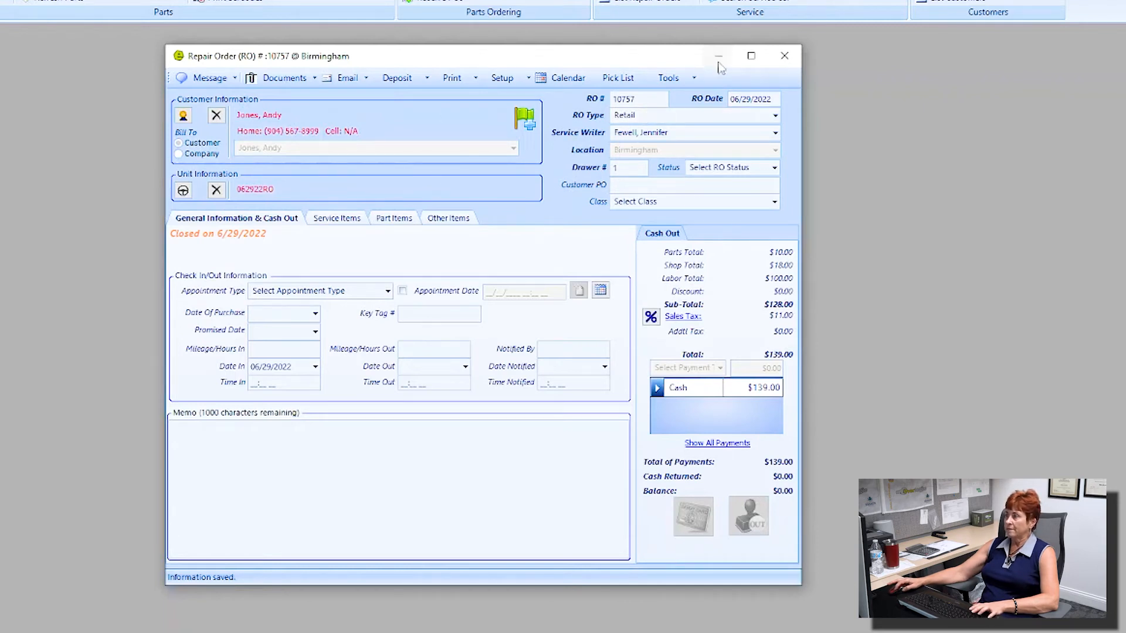
left_click(785, 56)
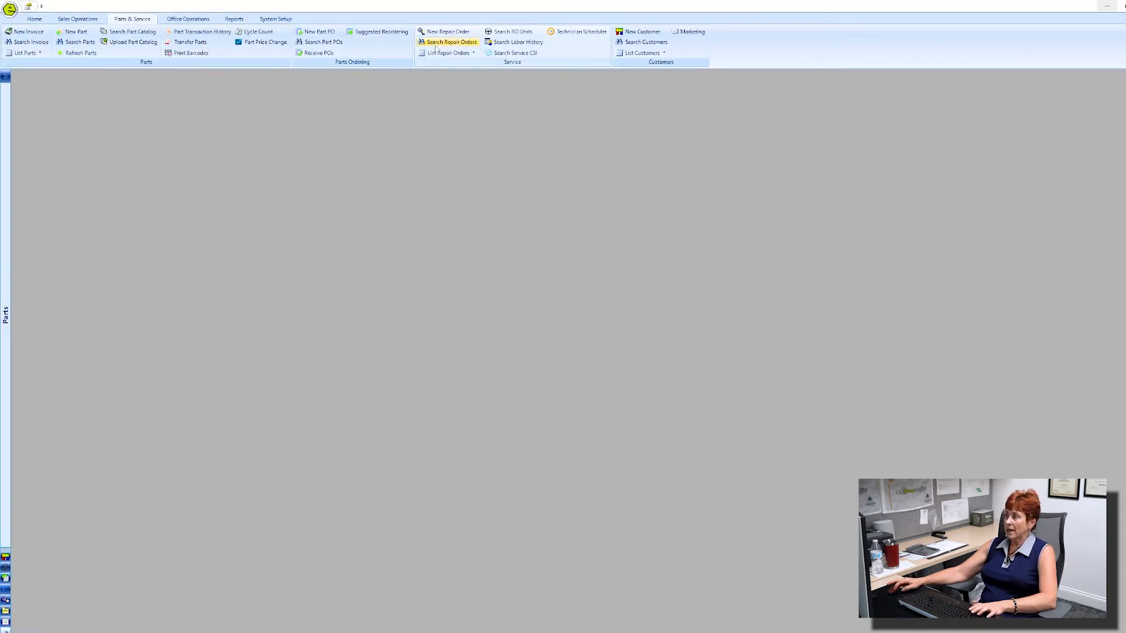
Step: Search repair orders filtered to Retail Estimate and open RO 10756
left_click(435, 44)
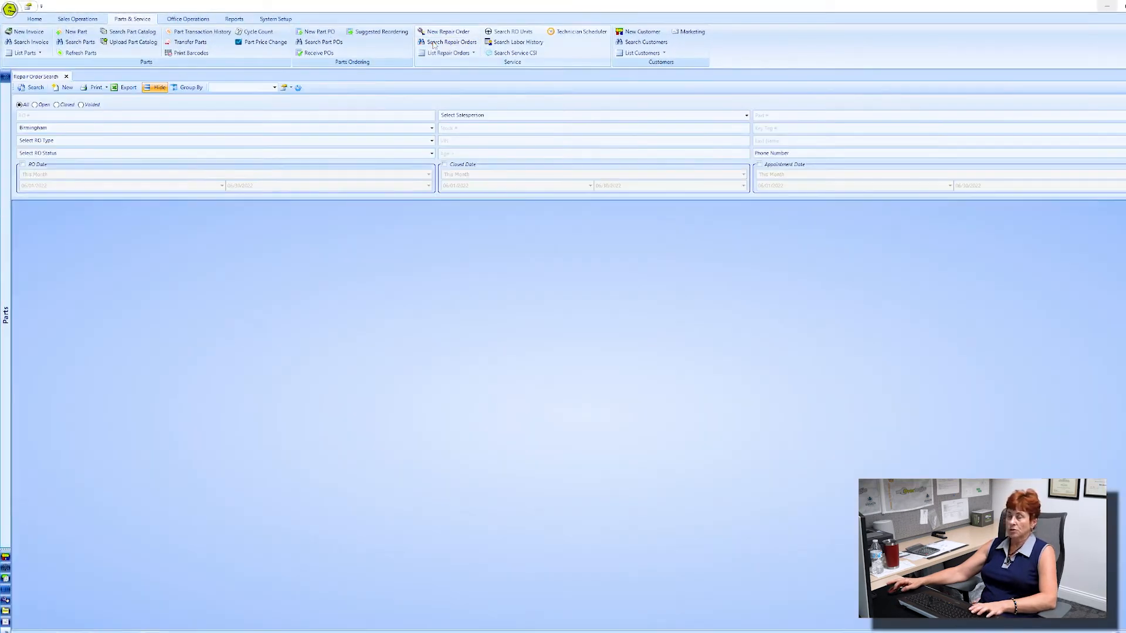
left_click(32, 88)
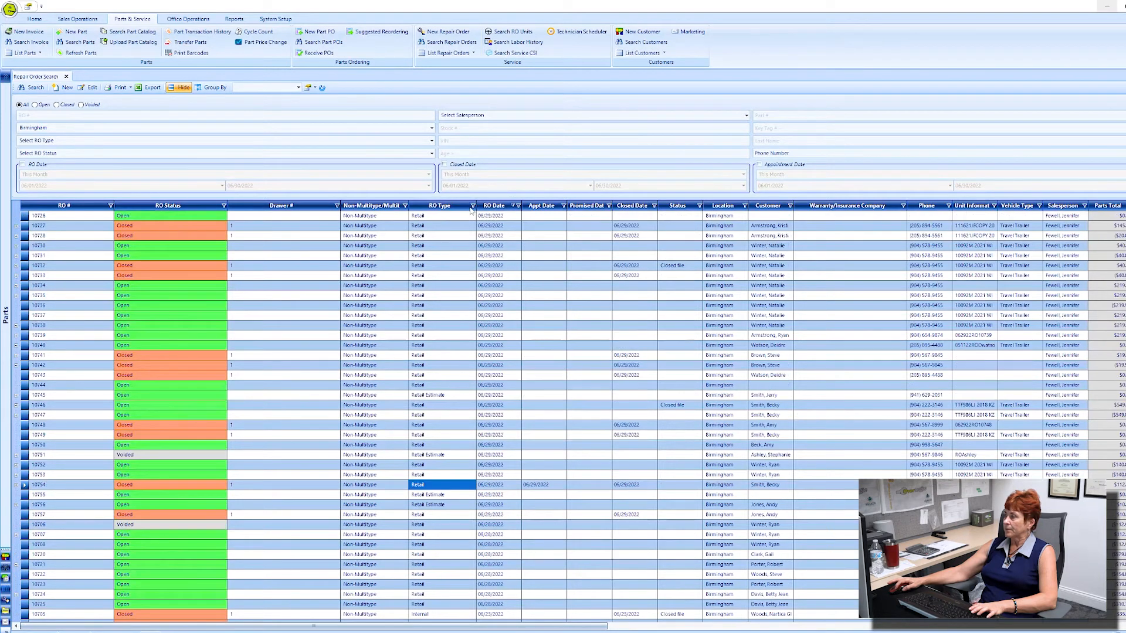
left_click(472, 206)
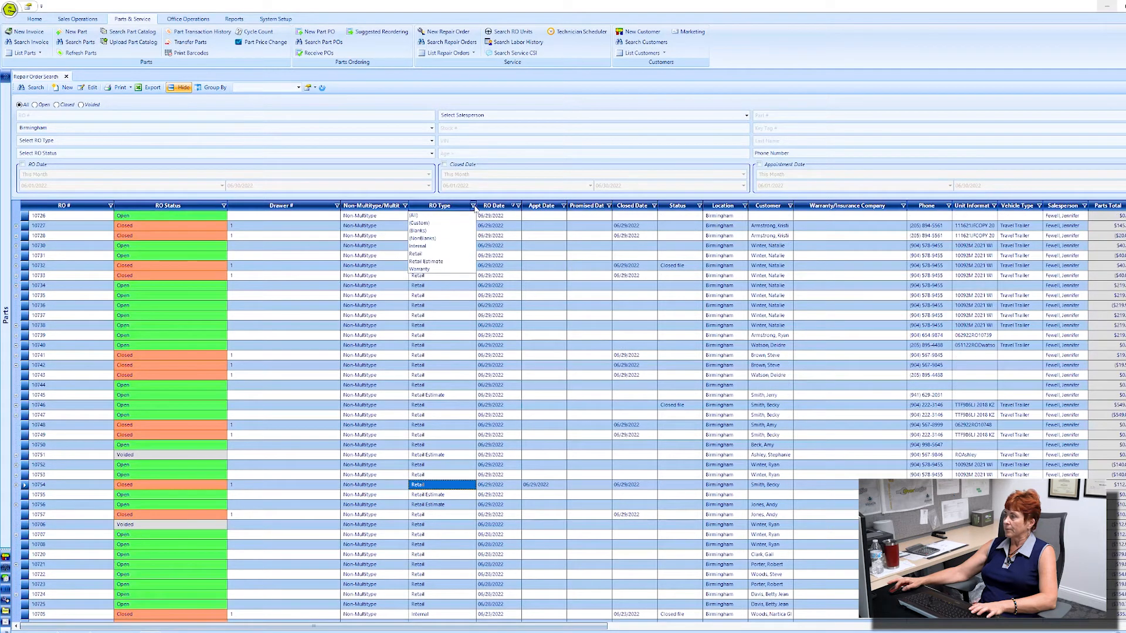
left_click(439, 261)
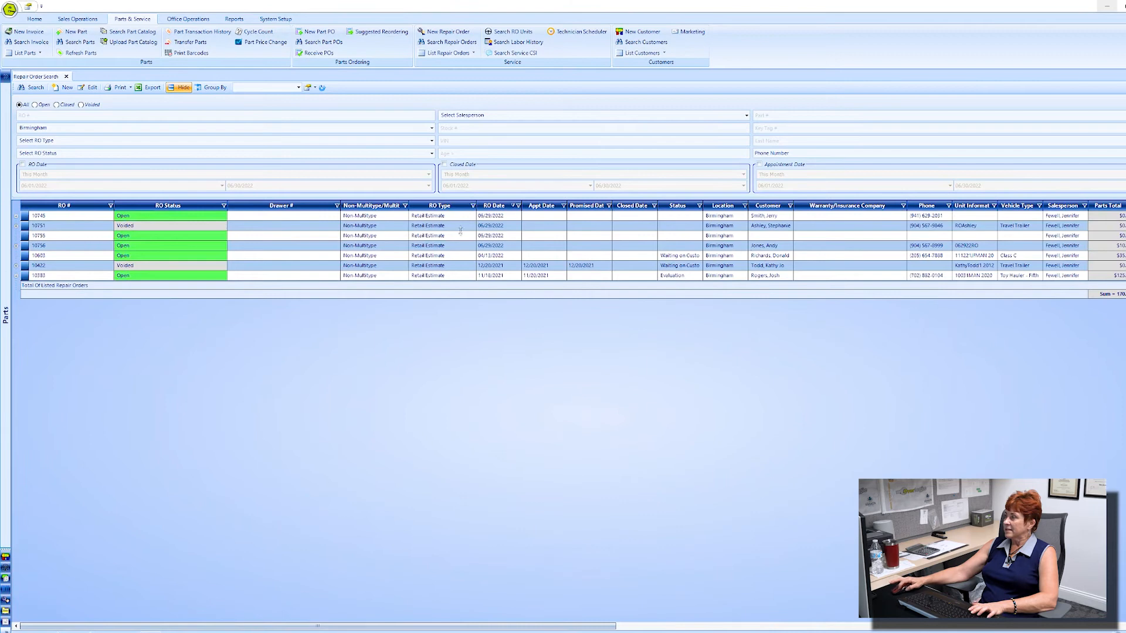
double_click(204, 248)
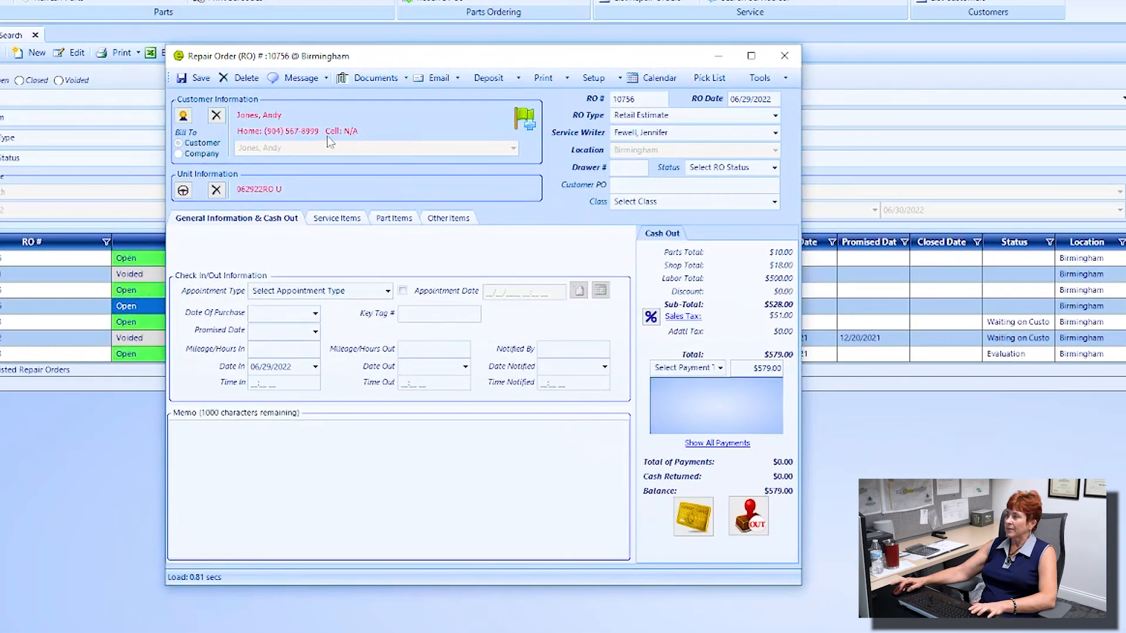
Step: View RO 10756's service jobs, keep its type Retail Estimate, and reposition the window
left_click(336, 218)
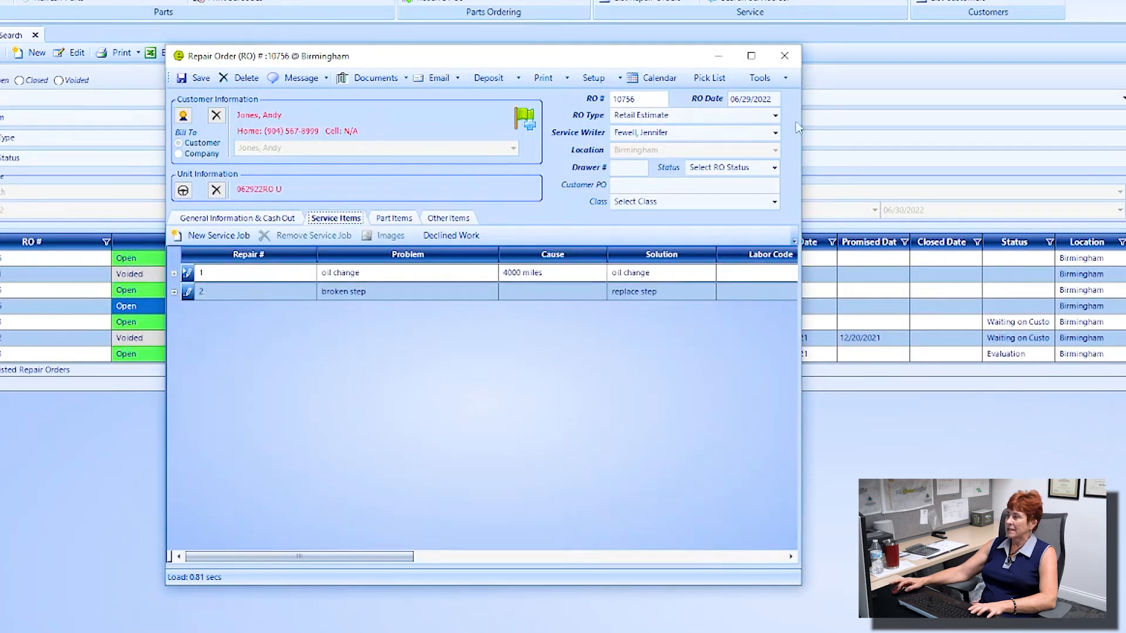
left_click(774, 117)
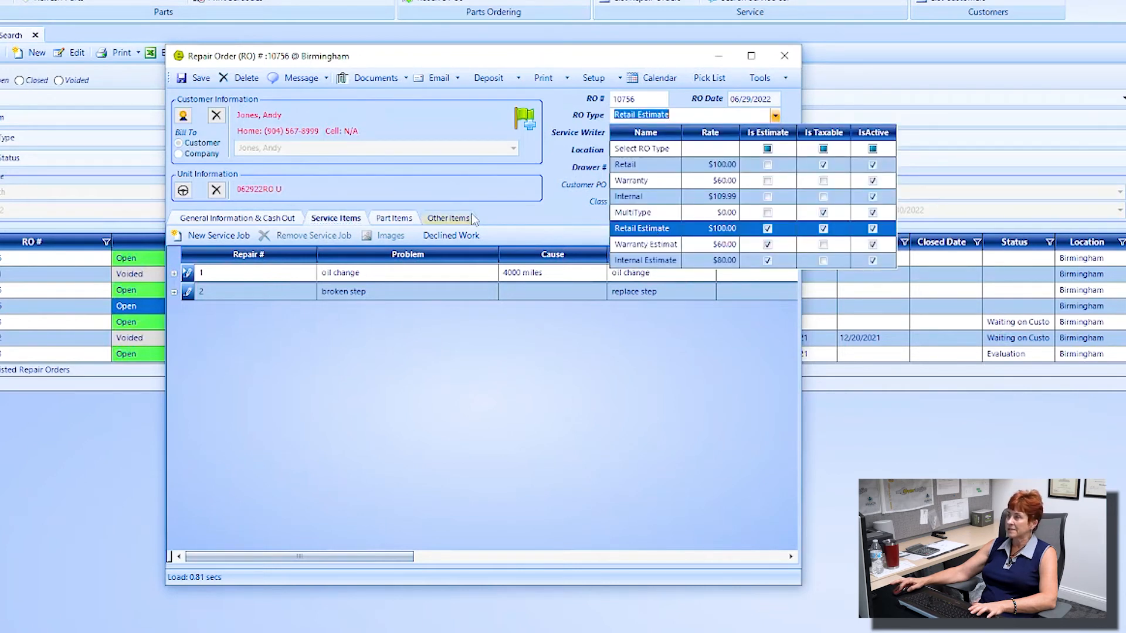
left_click(508, 192)
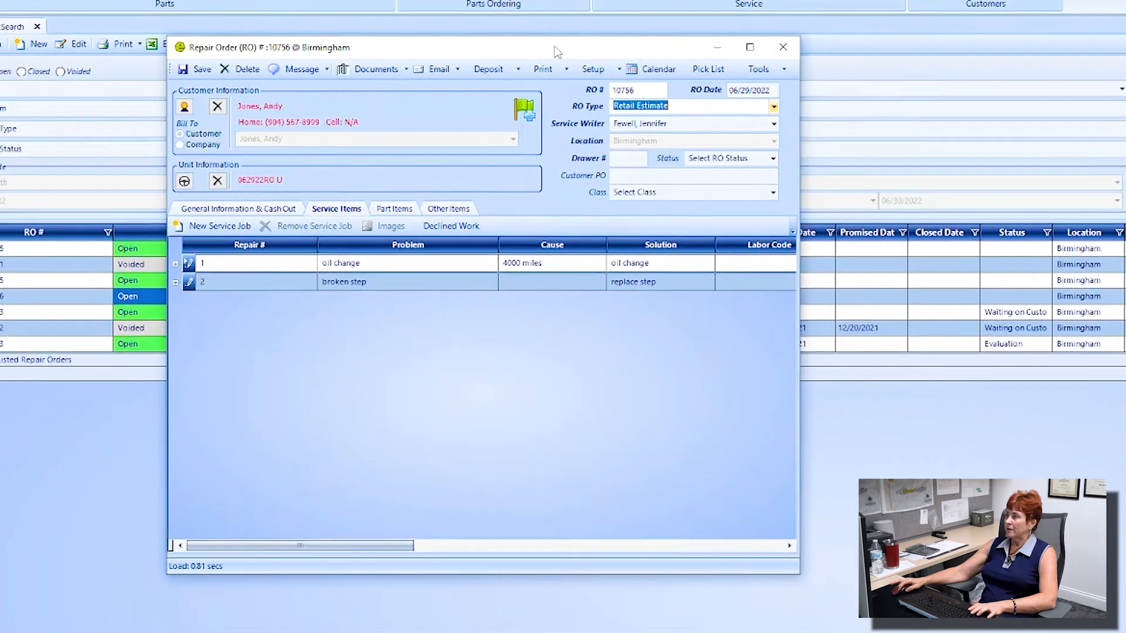
left_click_drag(561, 54, 544, 373)
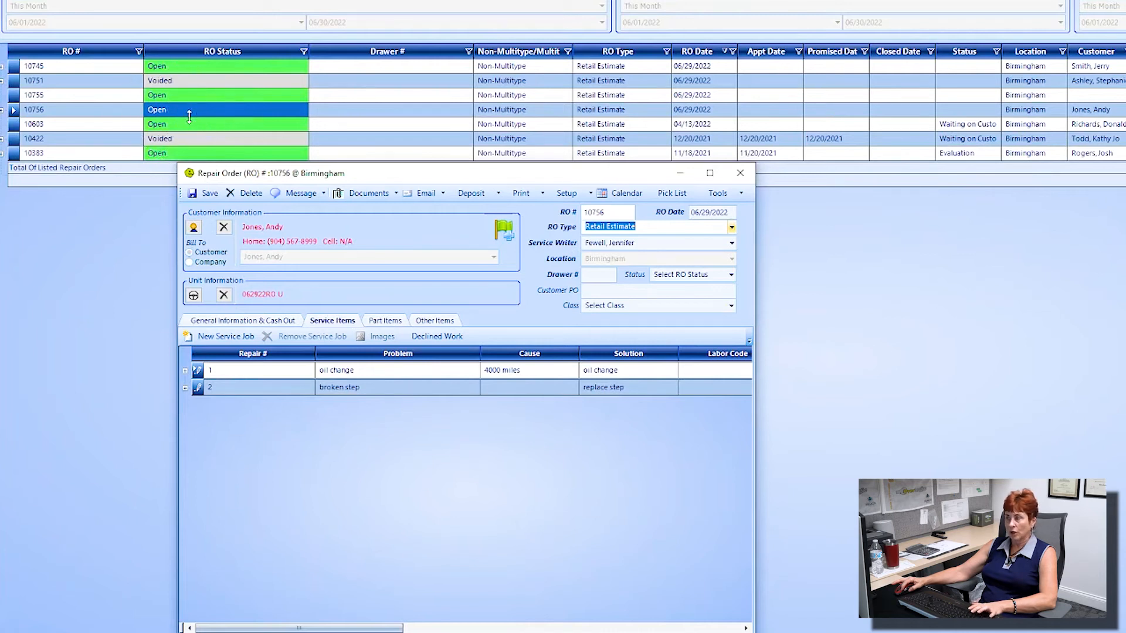
left_click_drag(411, 174, 420, 141)
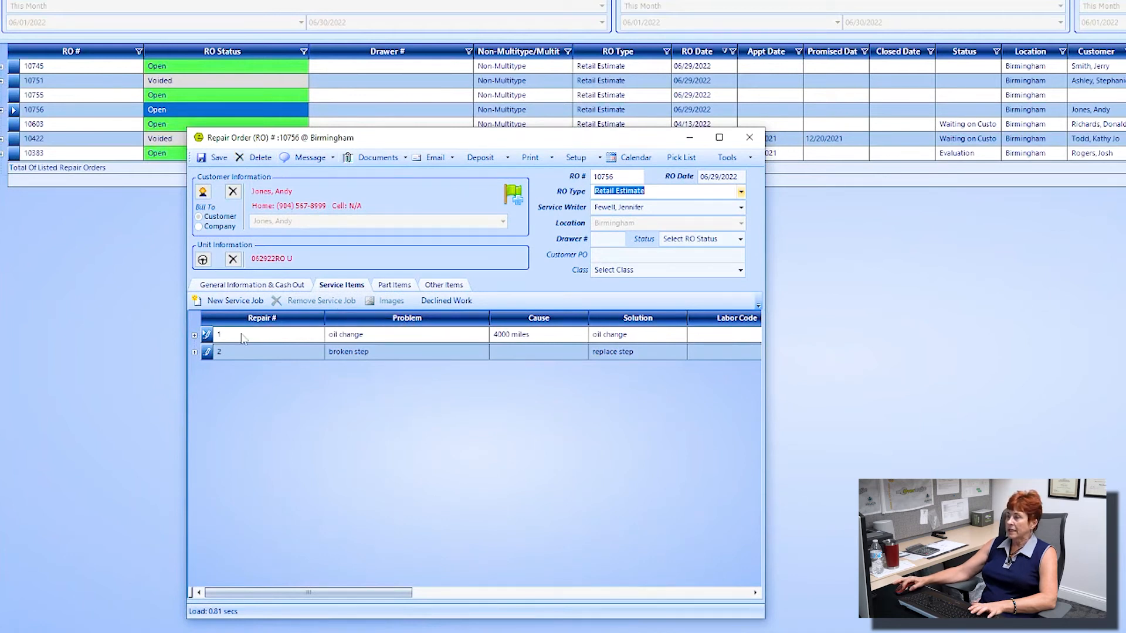
Step: Remove the oil change job from RO 10756, leaving only the broken step job
left_click(206, 336)
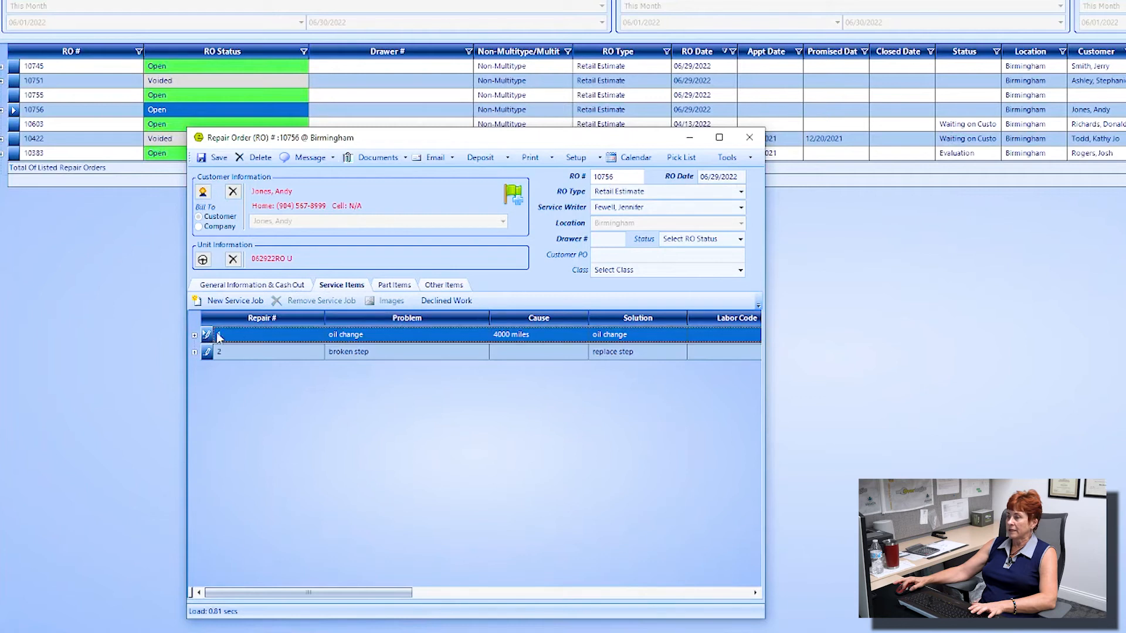
double_click(244, 338)
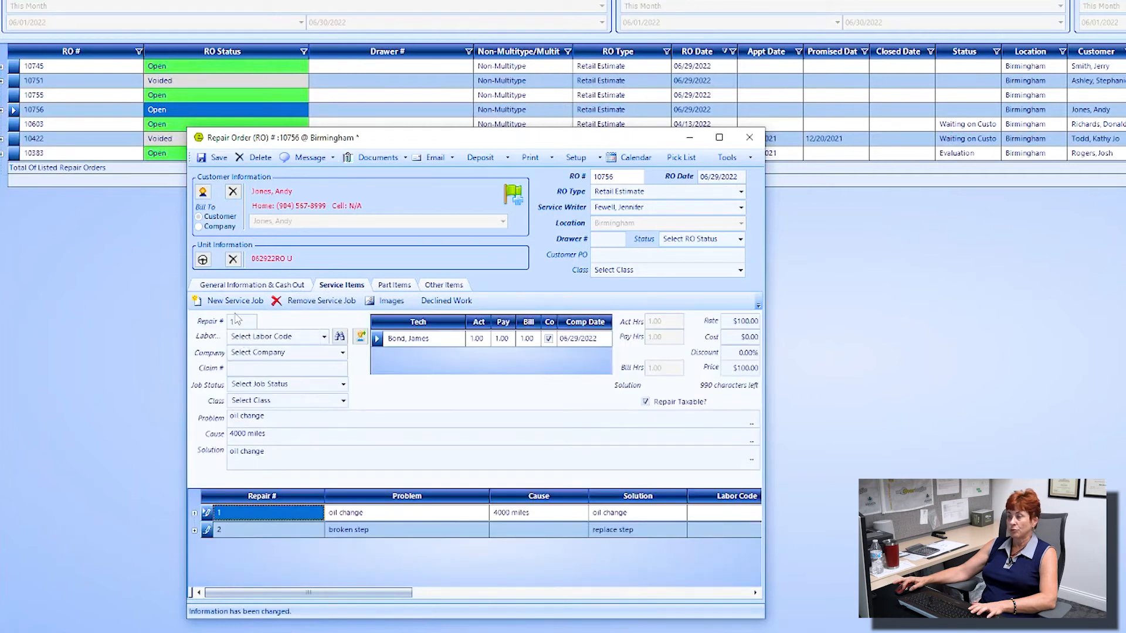
left_click(322, 301)
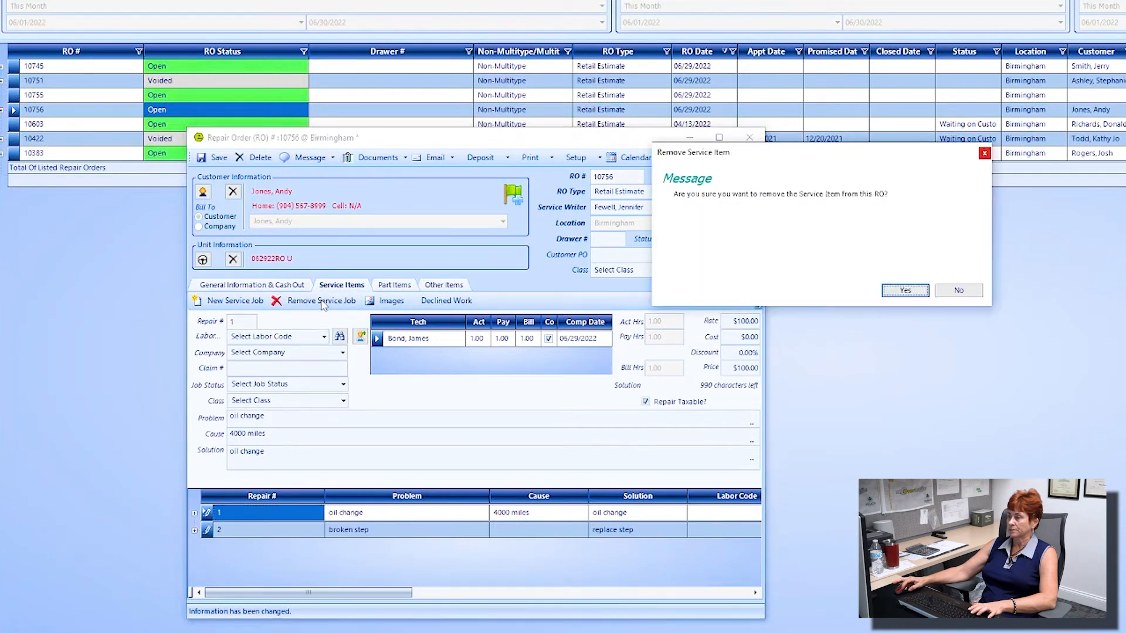
left_click(904, 291)
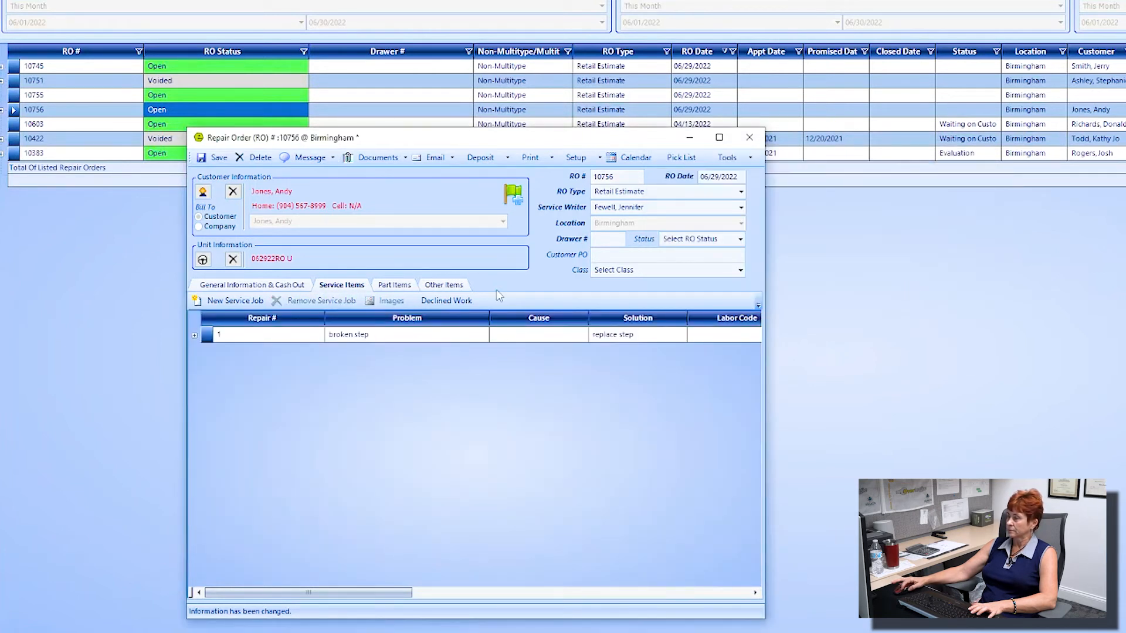
left_click(396, 285)
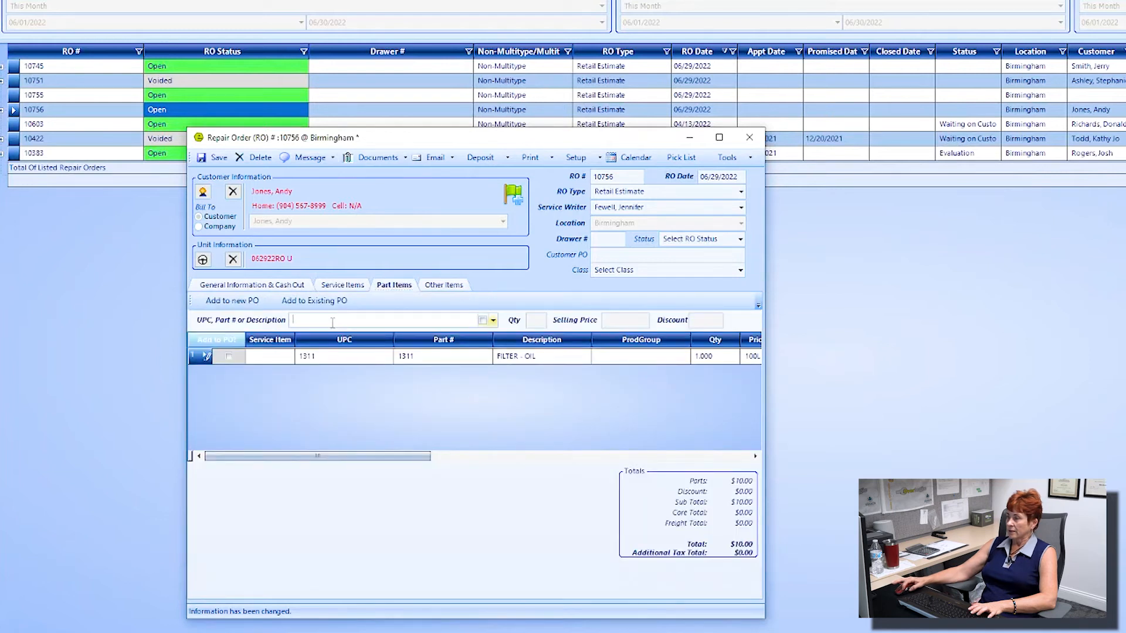
Step: Add the Northern Wholesale triple step part found by searching 'step'
type("step")
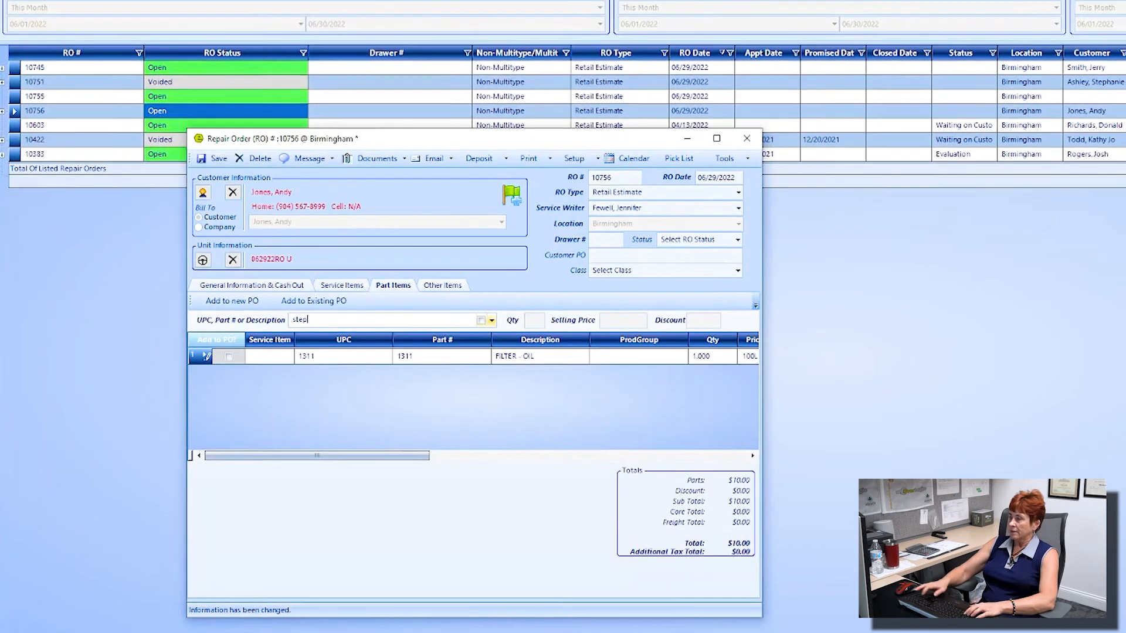
key("Return")
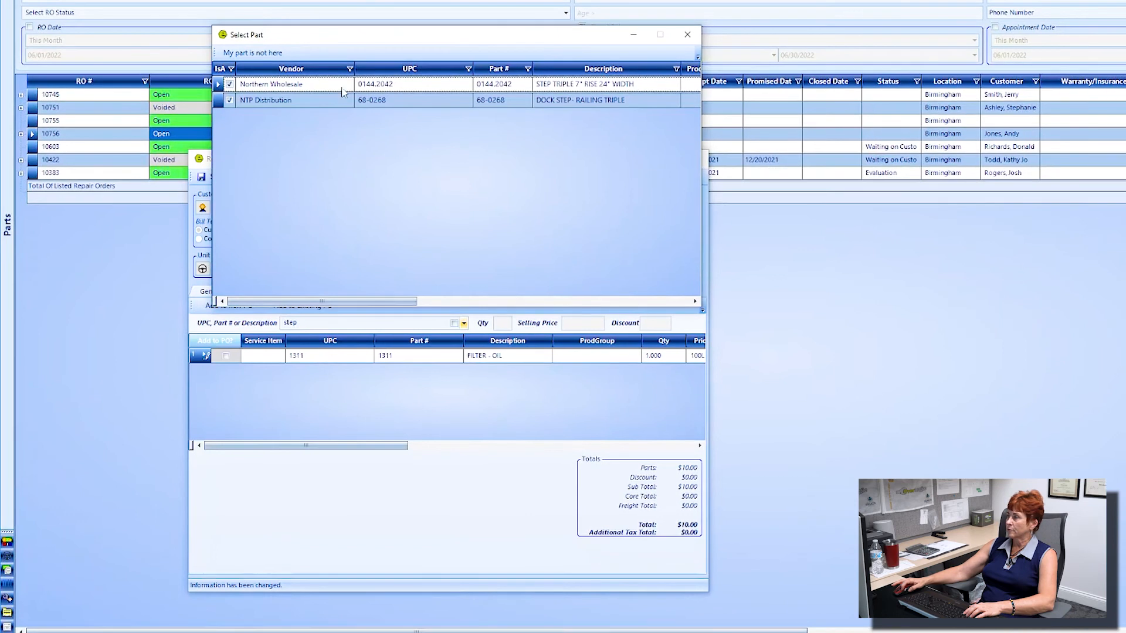
double_click(396, 88)
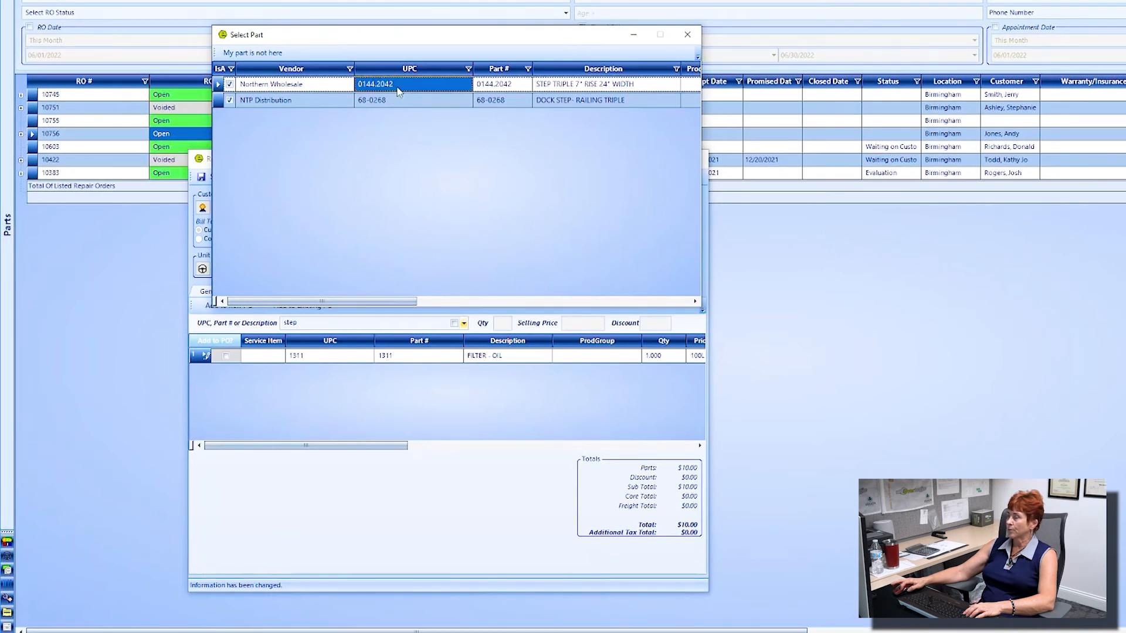
left_click(875, 297)
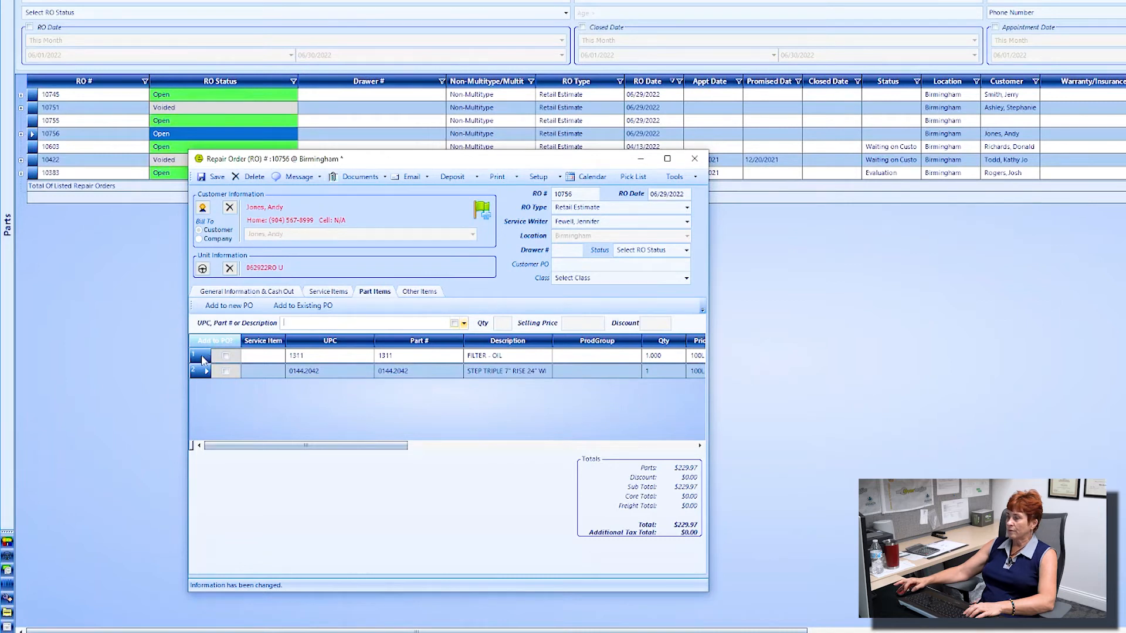
Step: Remove the FILTER - OIL part, bringing the total to $219.97
left_click(355, 359)
right_click(354, 362)
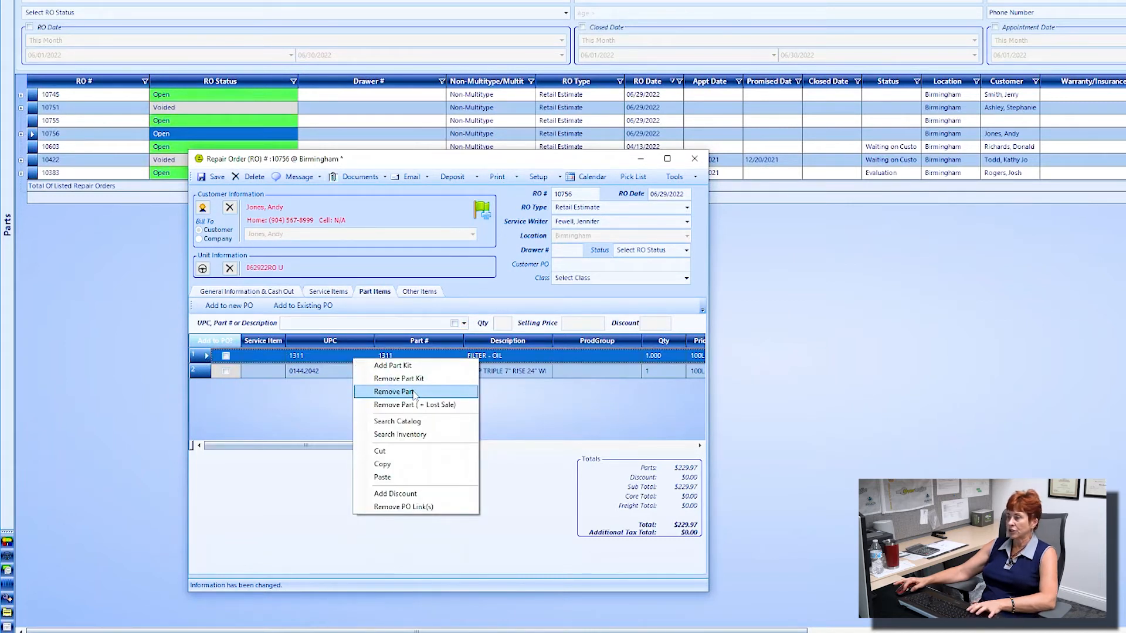
left_click(413, 392)
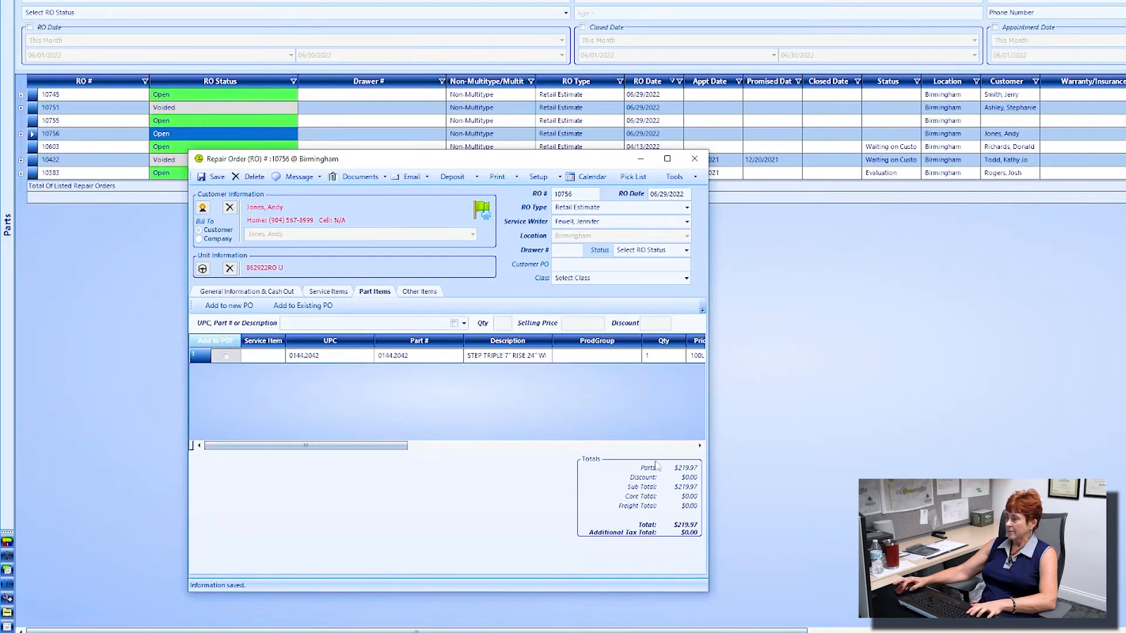
left_click(339, 295)
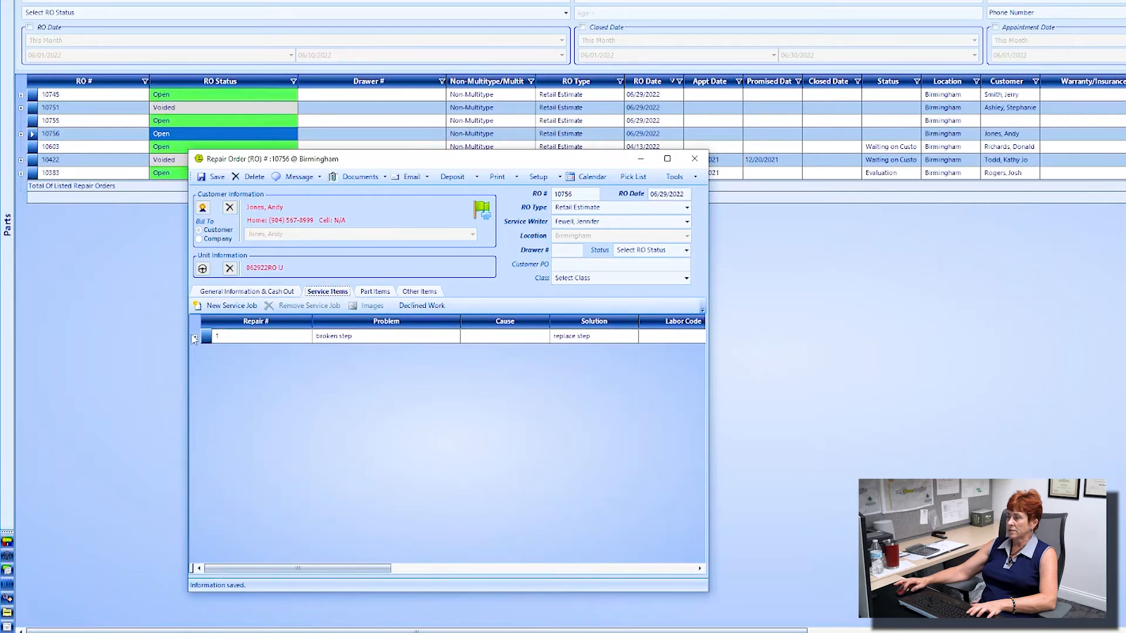
double_click(221, 338)
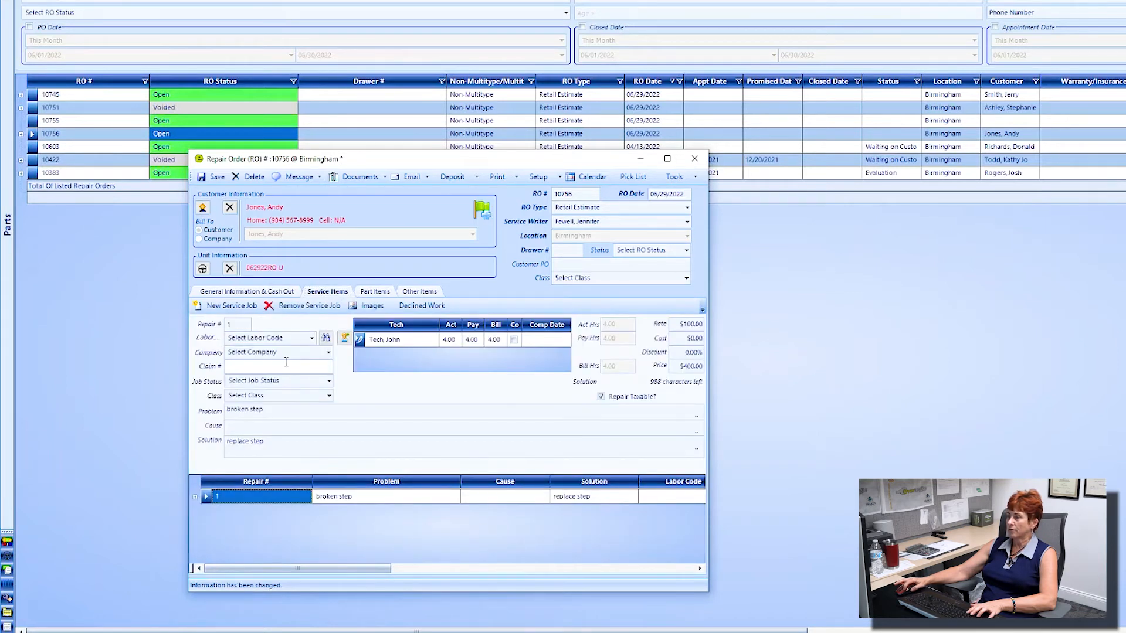
left_click_drag(268, 442, 220, 443)
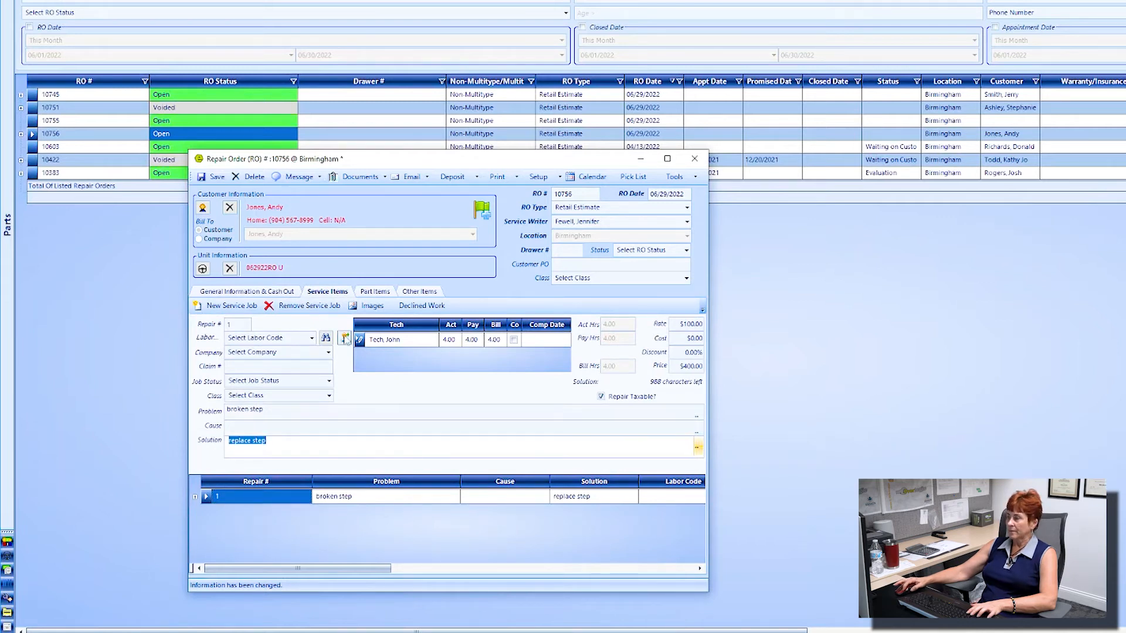
left_click(211, 176)
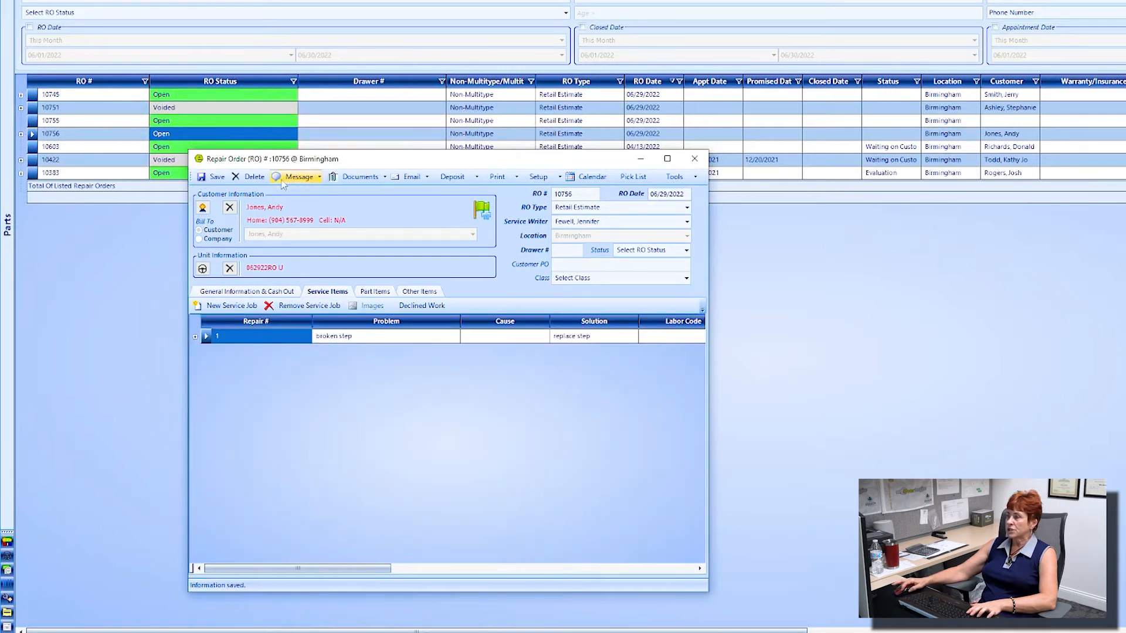
key("ctrl")
key("ctrl")
key("ctrl")
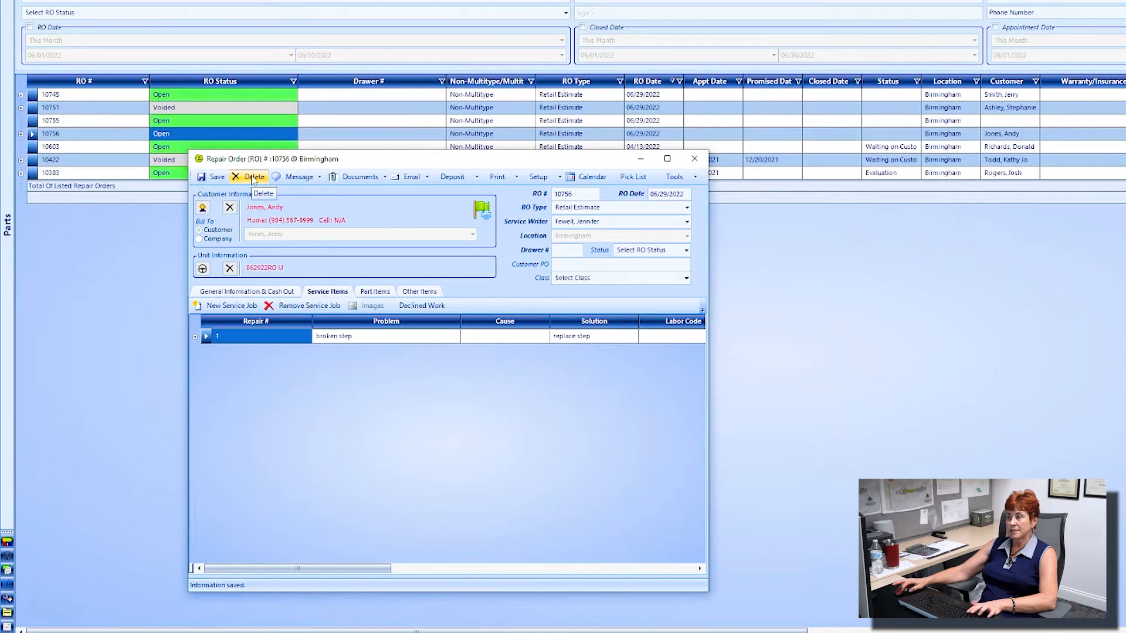
Step: Delete RO 10756 with the reason 'orignal estimate'
left_click(253, 177)
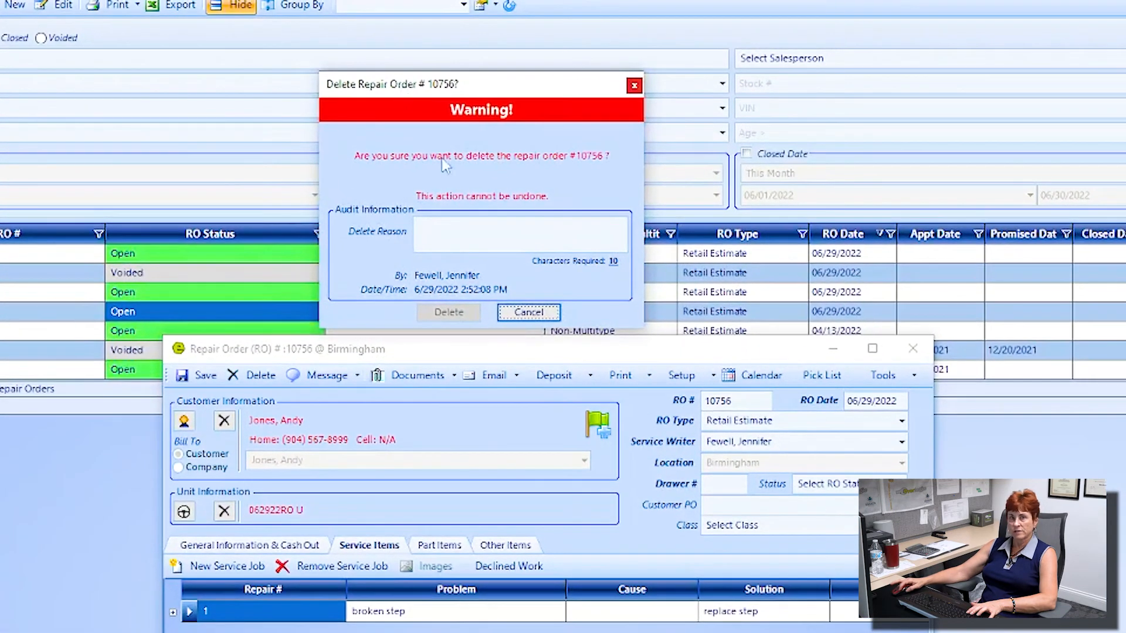
left_click(469, 239)
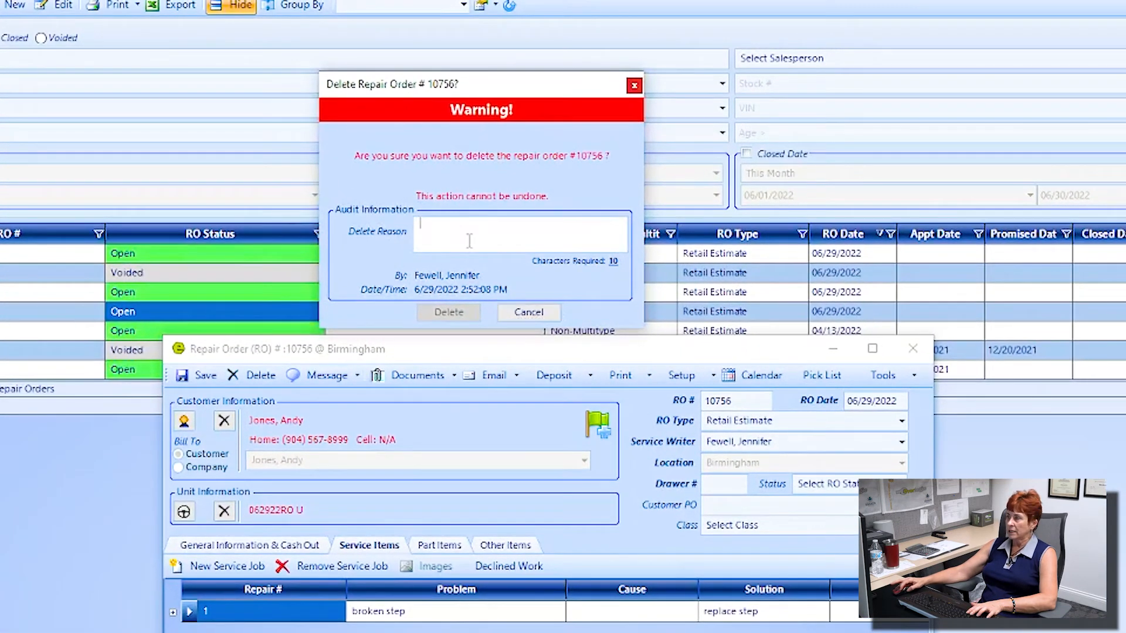
type("orign")
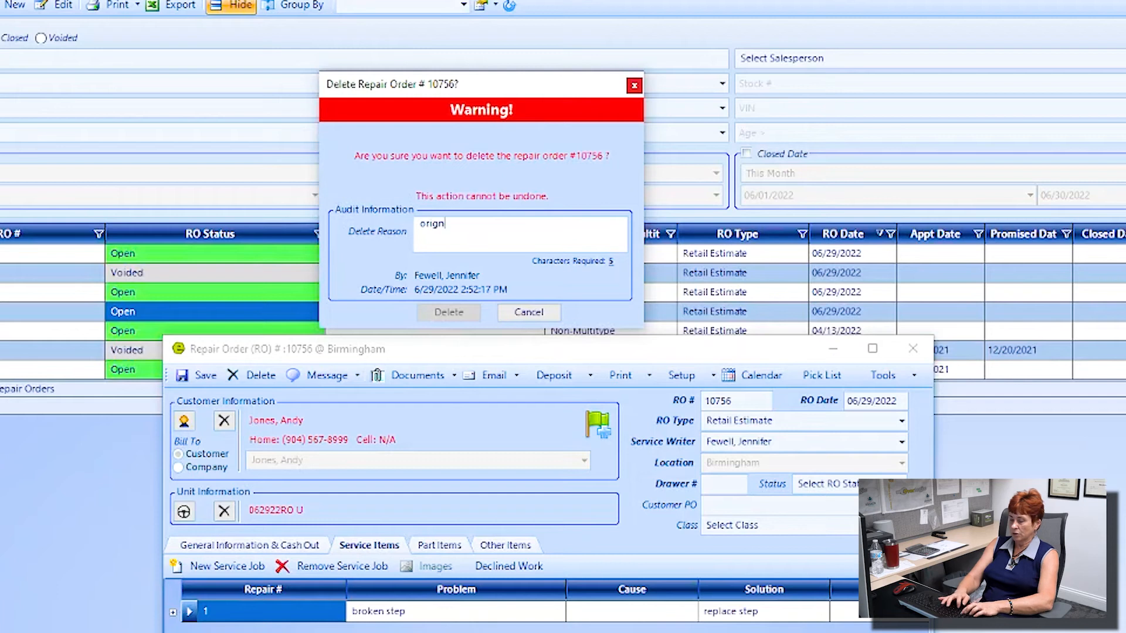
type("al e")
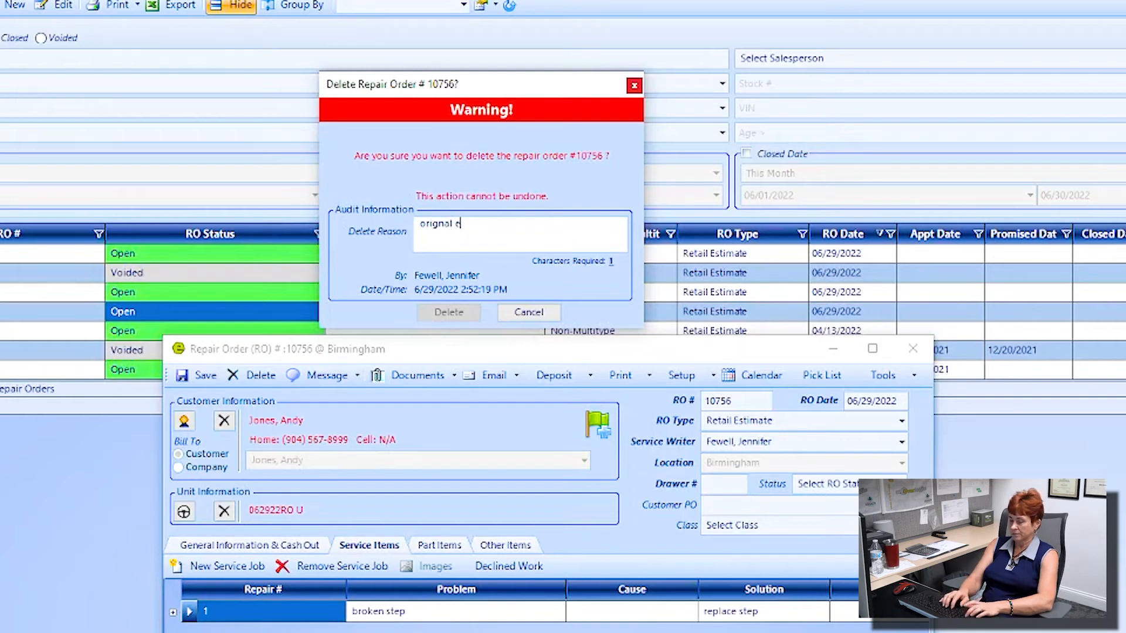
type("stama")
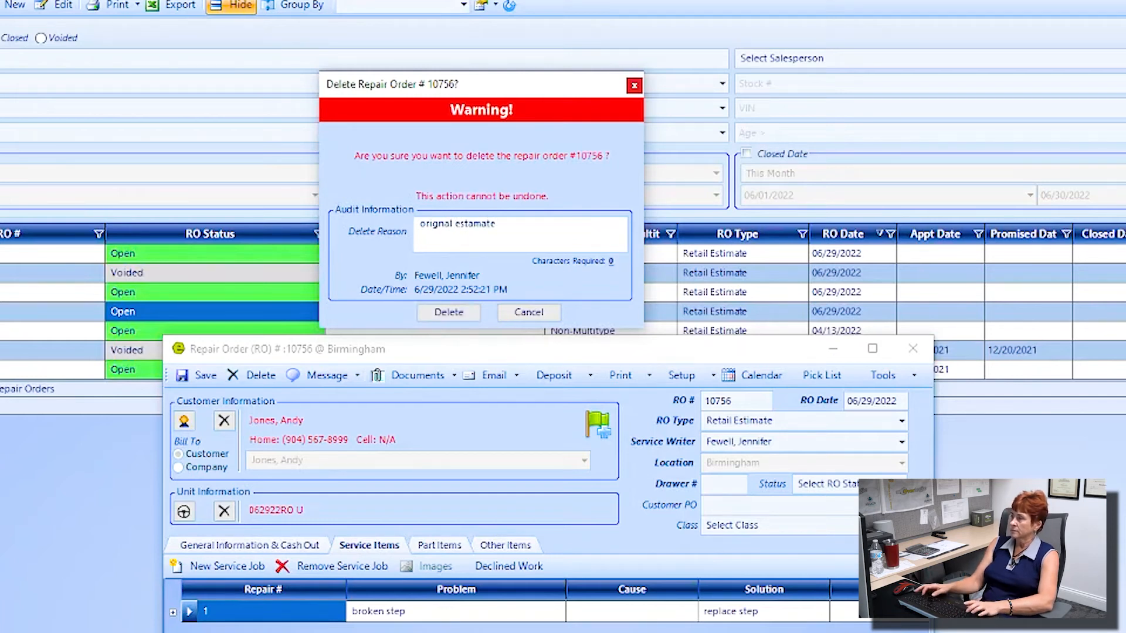
key("BackSpace")
key("BackSpace")
key("BackSpace")
type("imate")
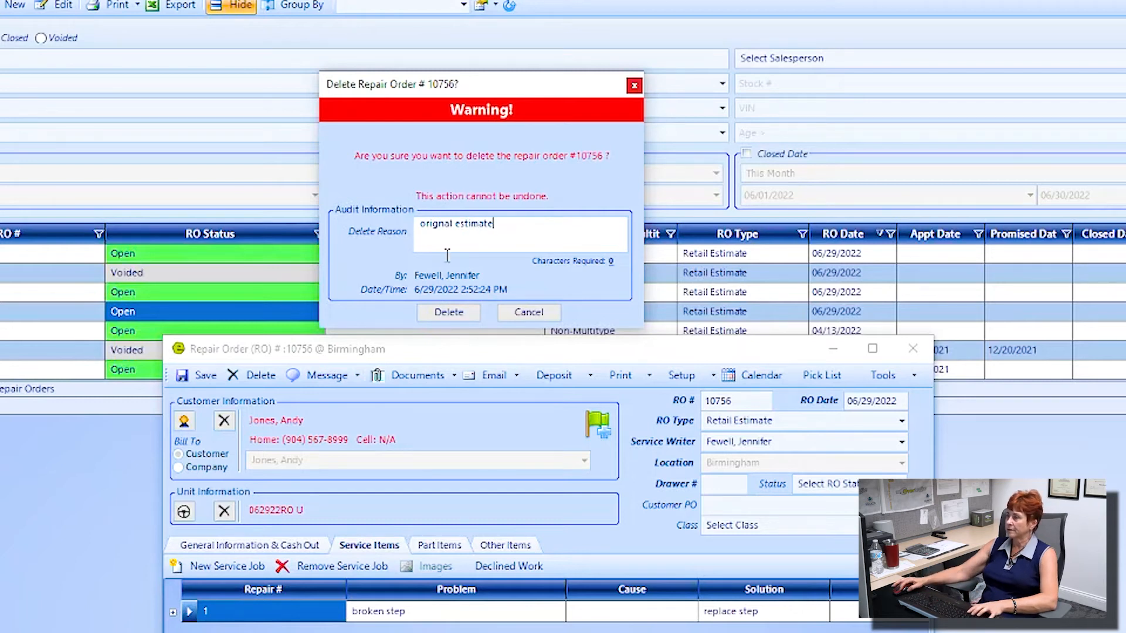
left_click(447, 312)
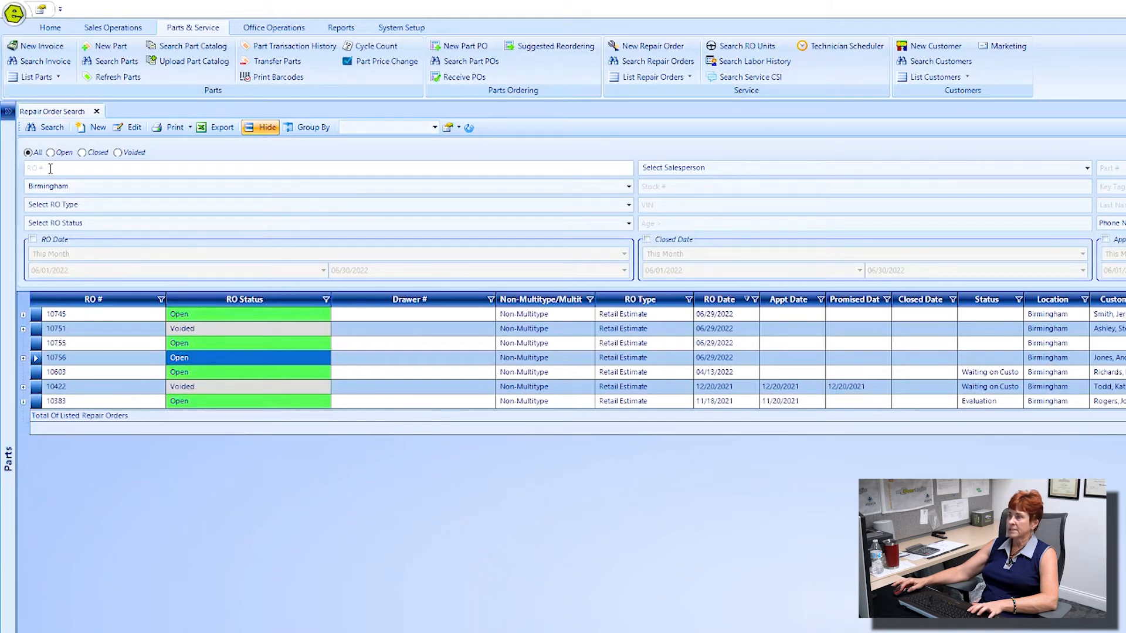
Step: Search RO # 10756 to confirm its status shows Voided
type("10756")
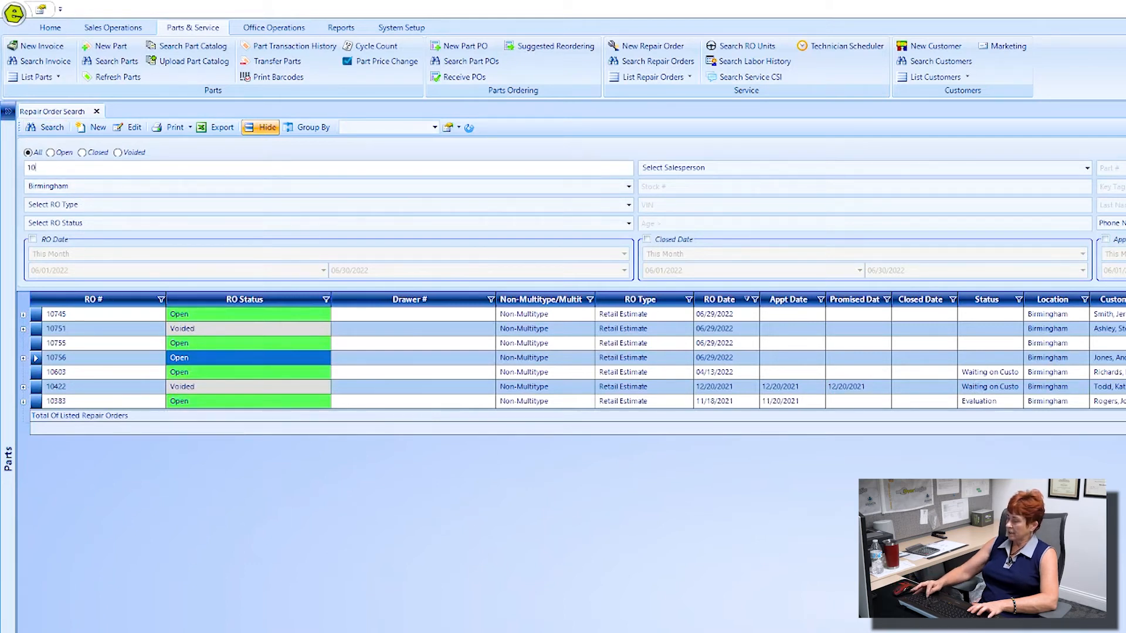
left_click(45, 128)
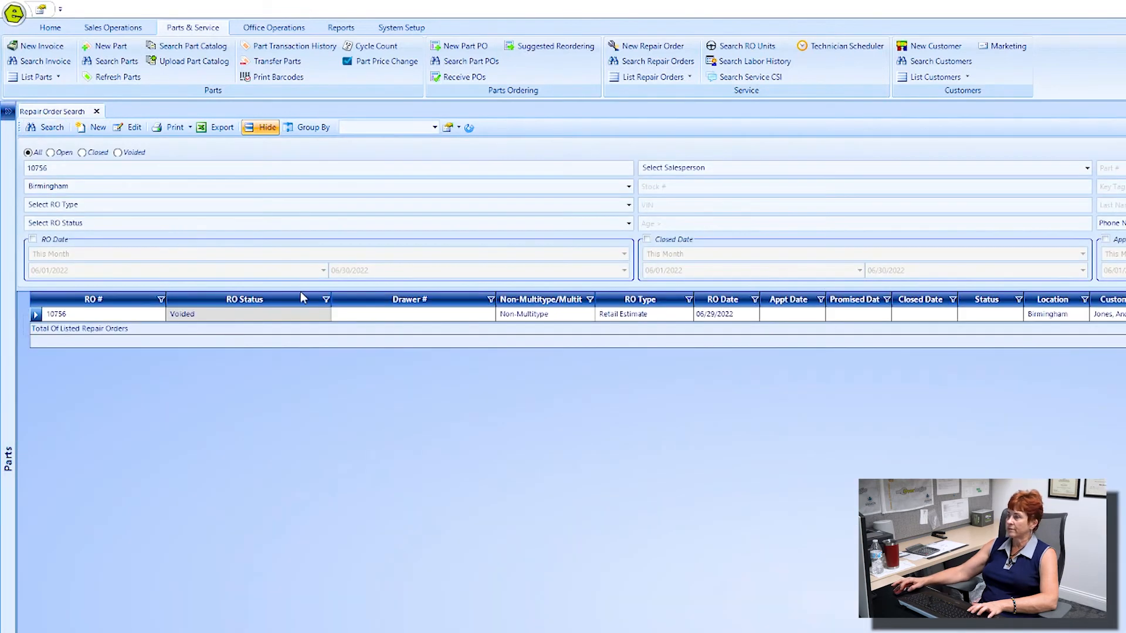
key("ctrl")
key("ctrl")
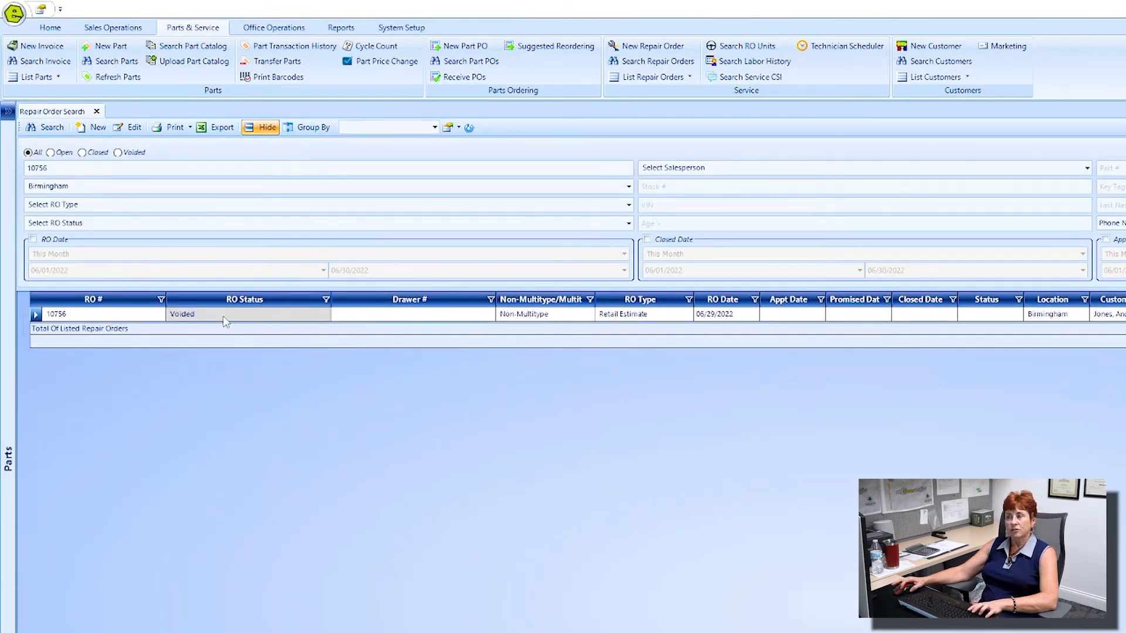
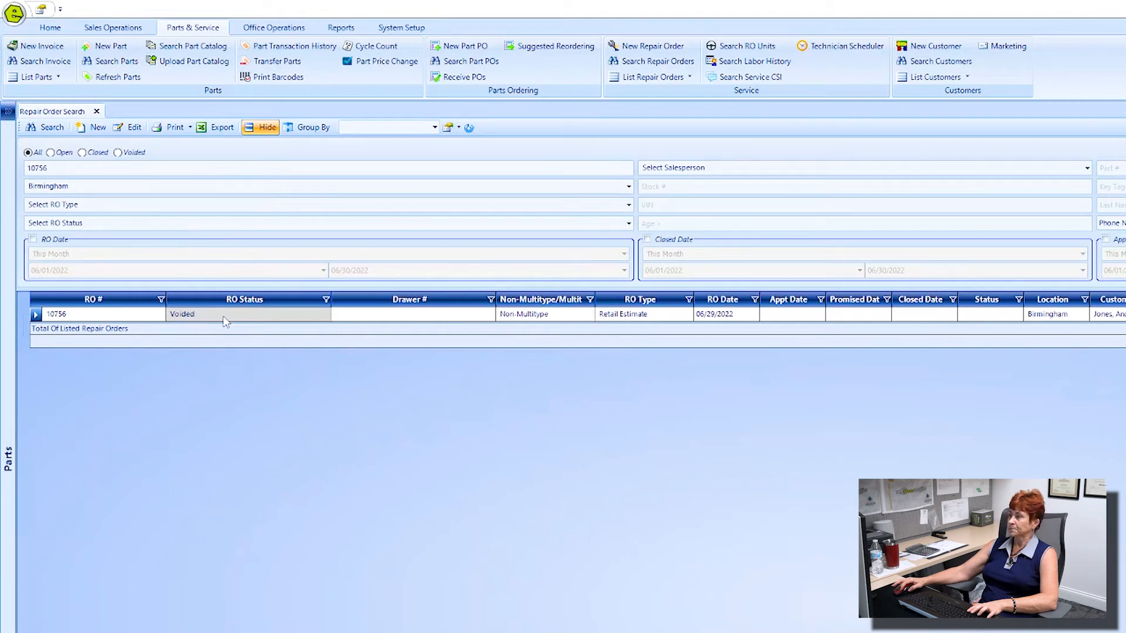
Step: Close the Repair Order Search tab showing voided RO 10756
left_click(96, 111)
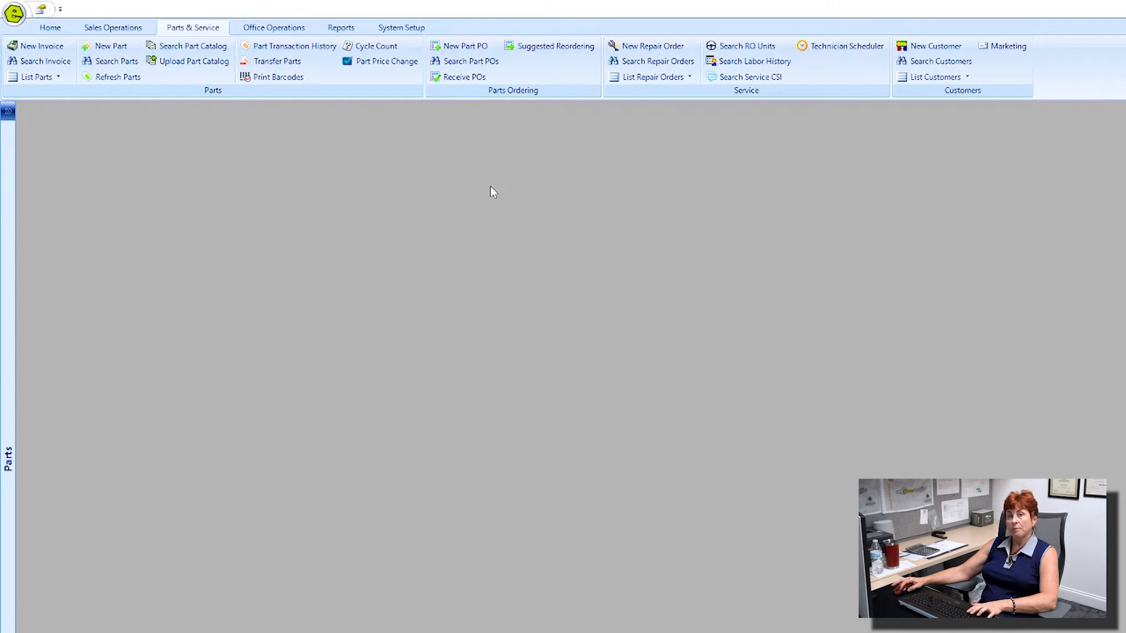
Step: Start a new MultiType repair order and check its Retail, Internal and Warranty totals
left_click(651, 45)
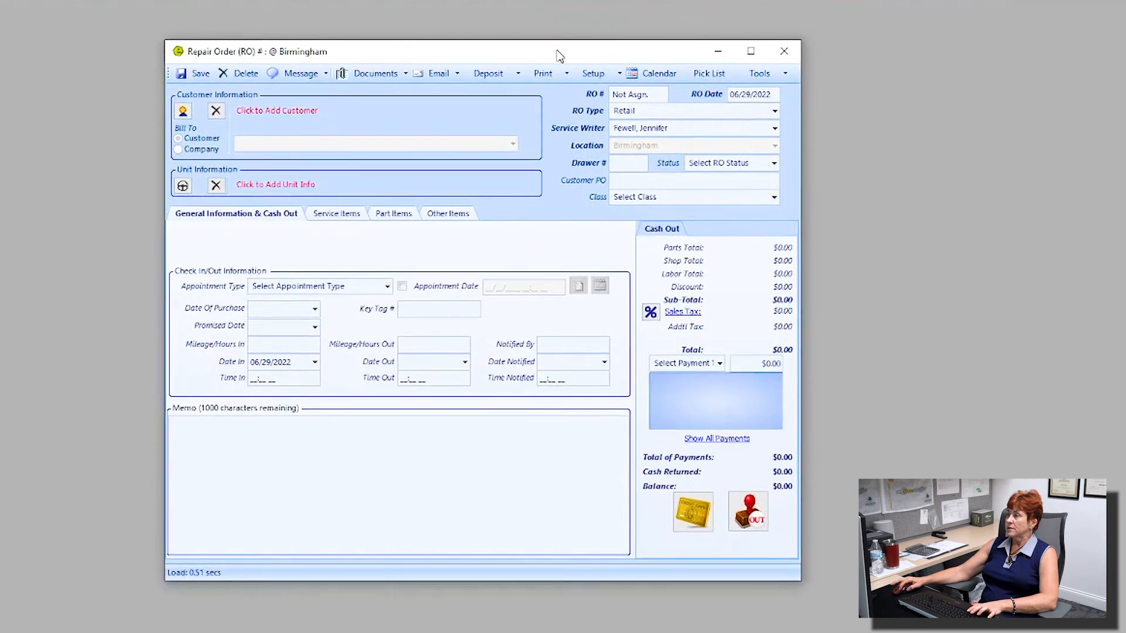
left_click(774, 111)
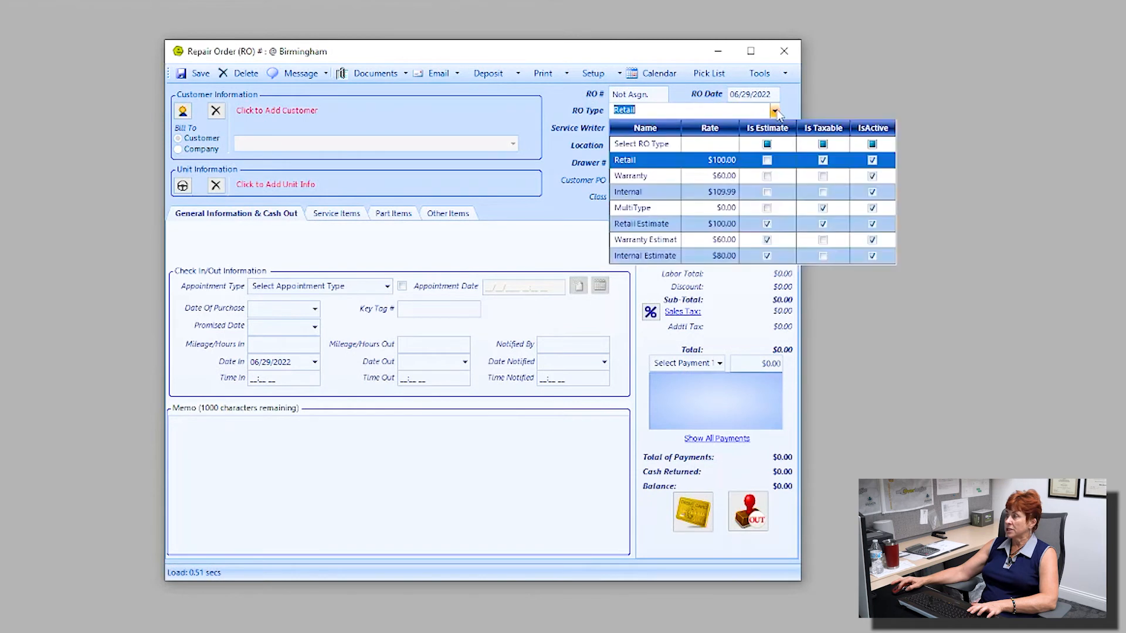
left_click(654, 213)
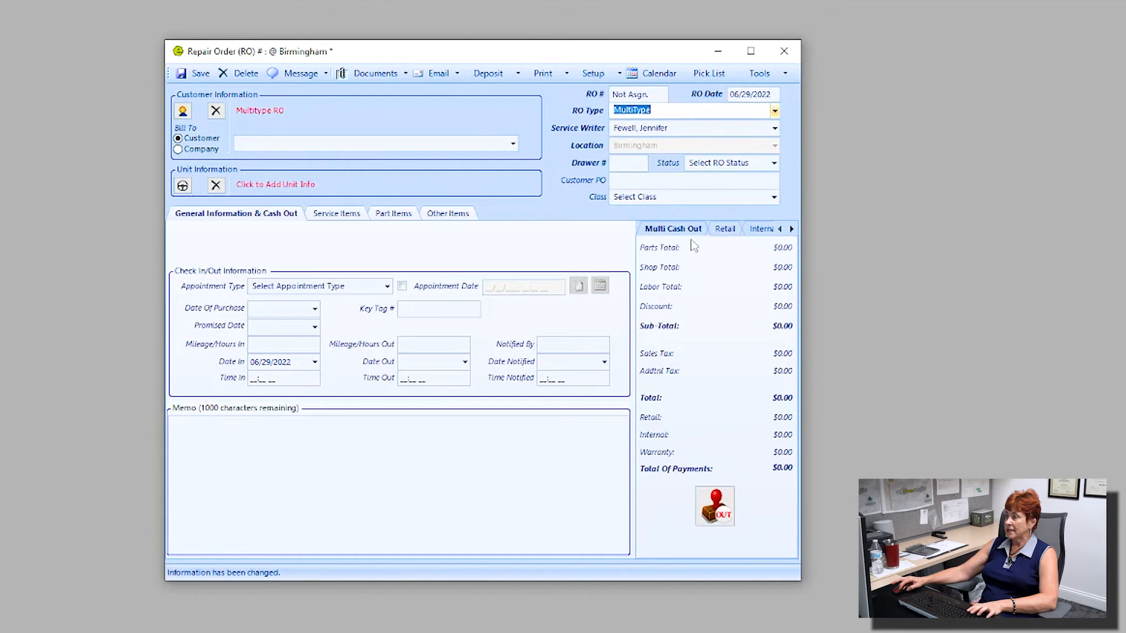
left_click(726, 230)
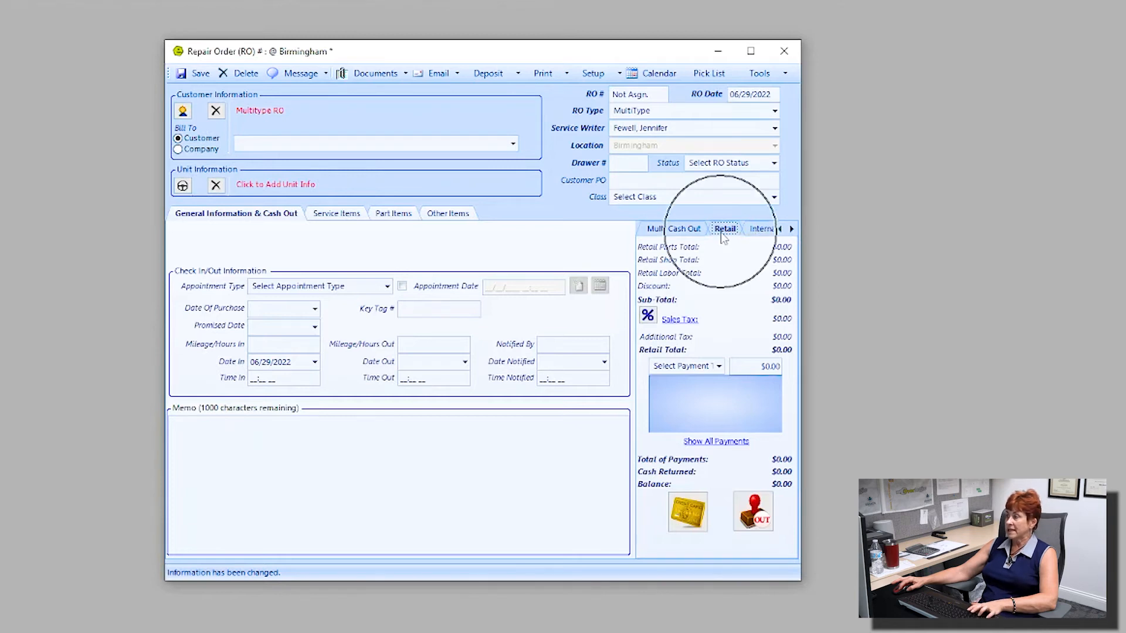
left_click(756, 231)
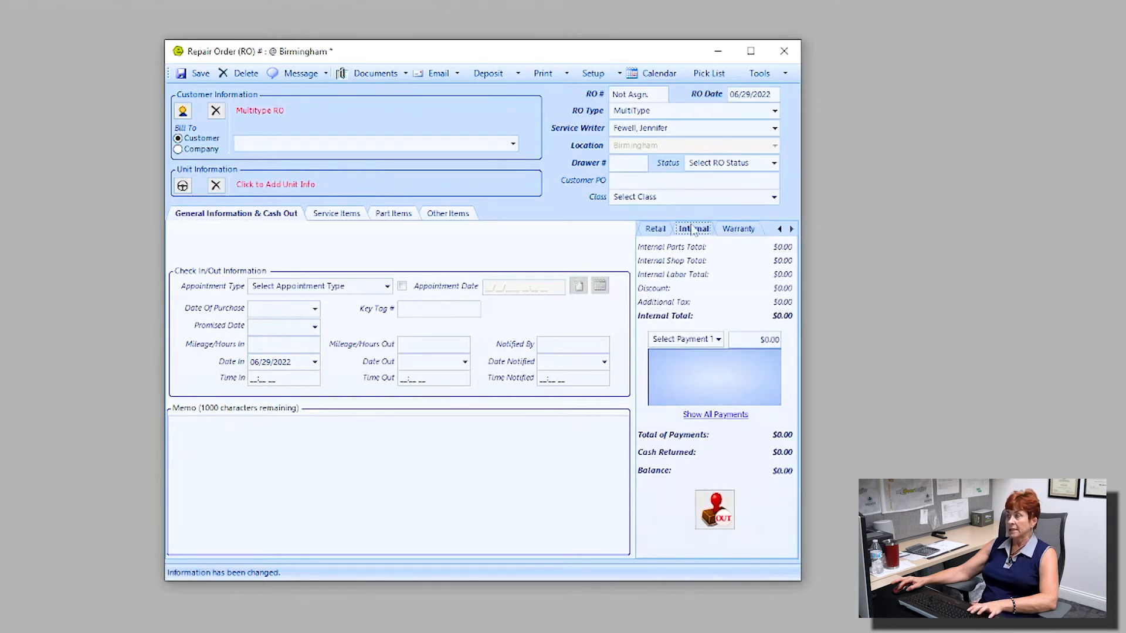
left_click(742, 232)
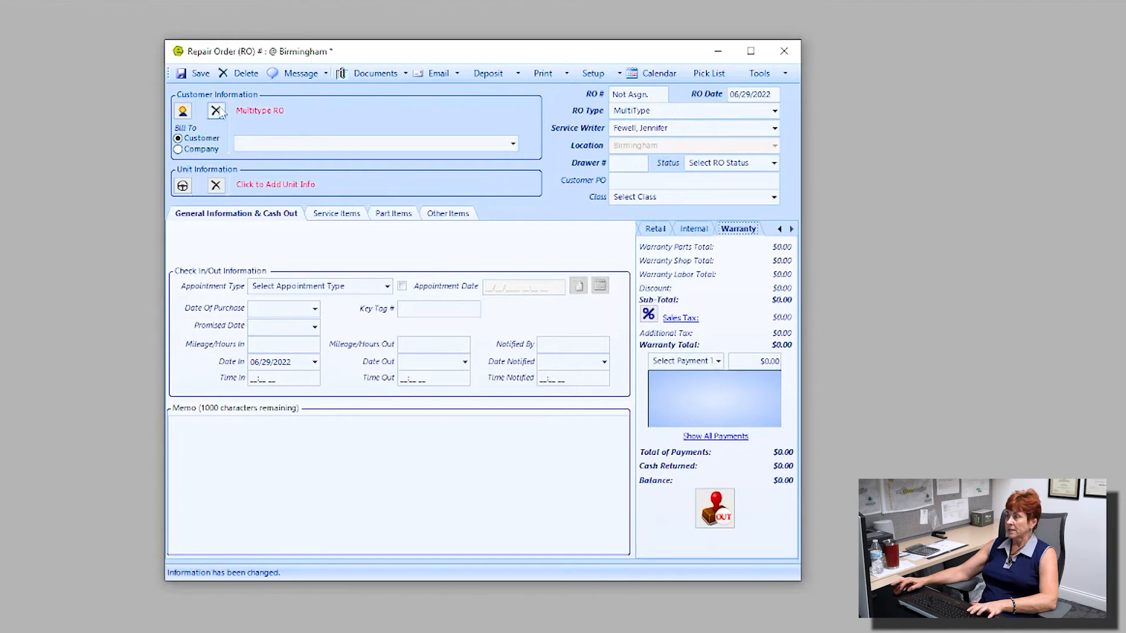
Step: Look up the customer by last and first name and attach her to the order
left_click(256, 113)
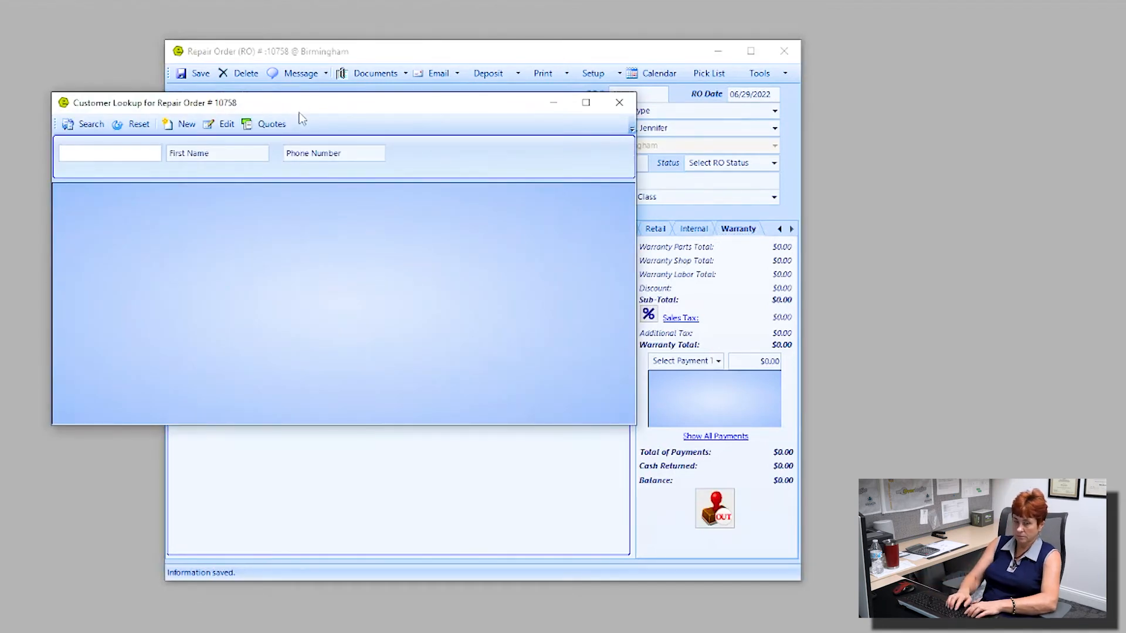
type("smith")
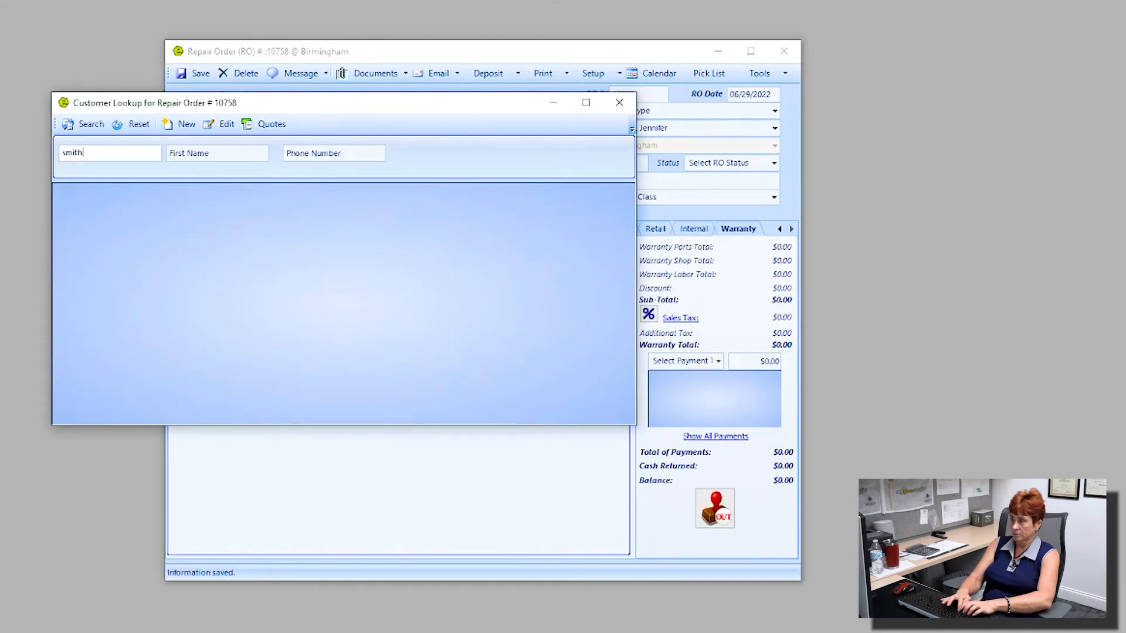
key("Tab")
type("be")
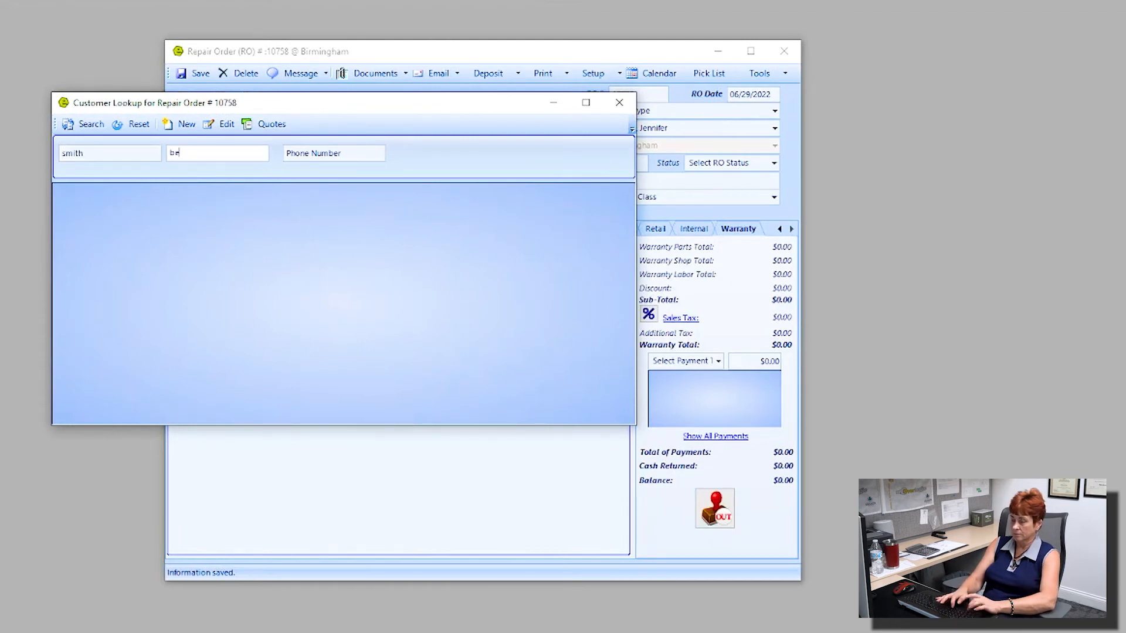
key("Return")
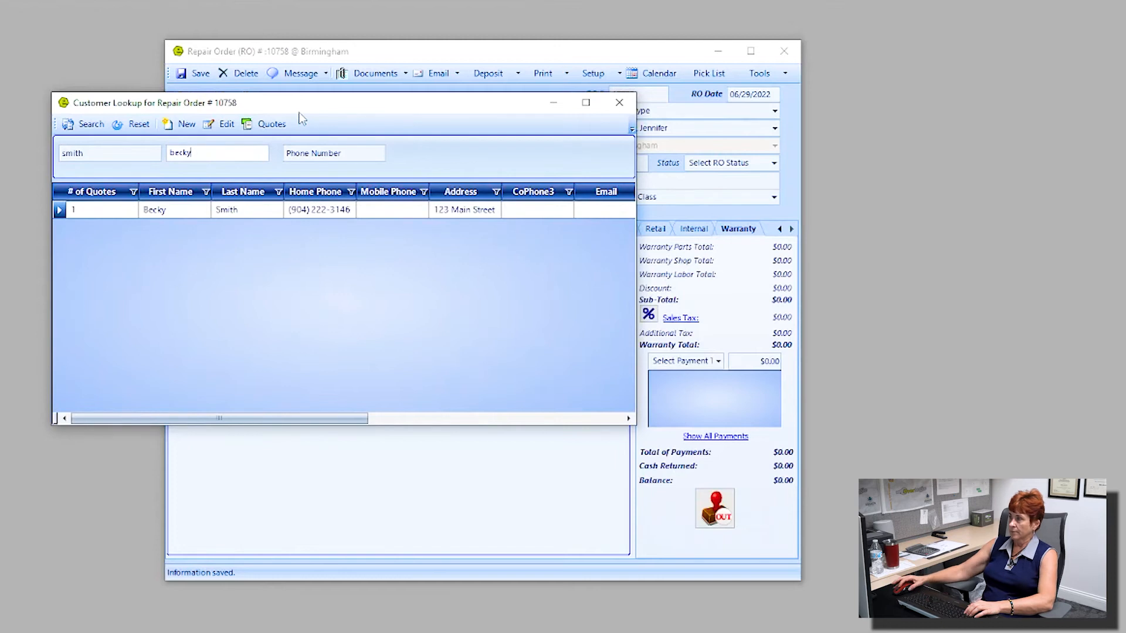
double_click(169, 217)
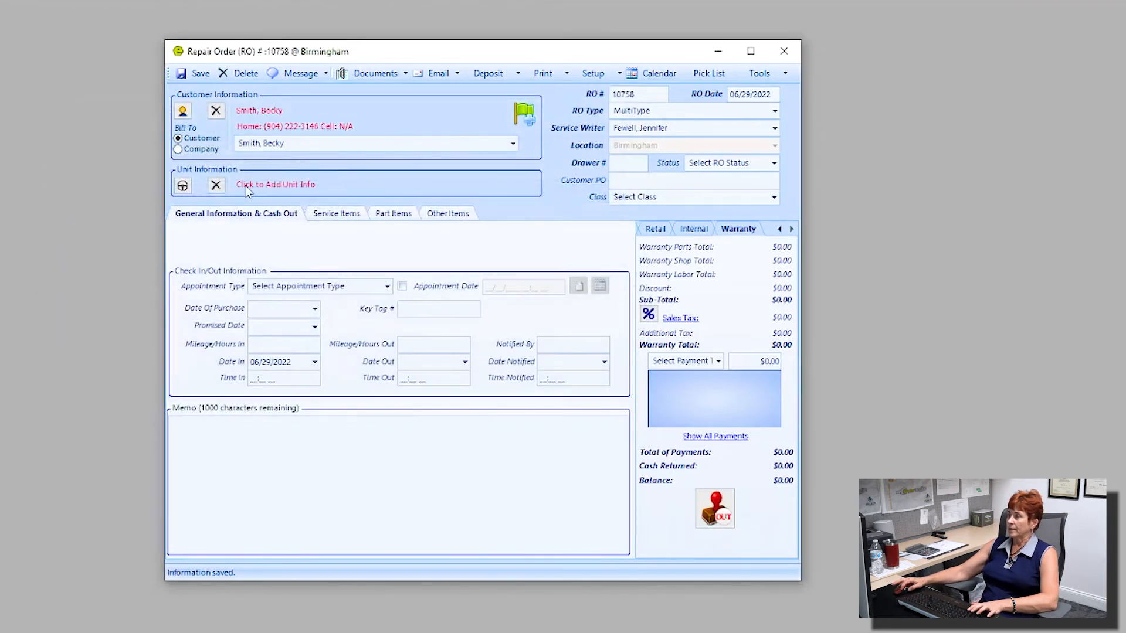
Step: Attach her 2018 KZ travel trailer and save repair order 10758
left_click(279, 186)
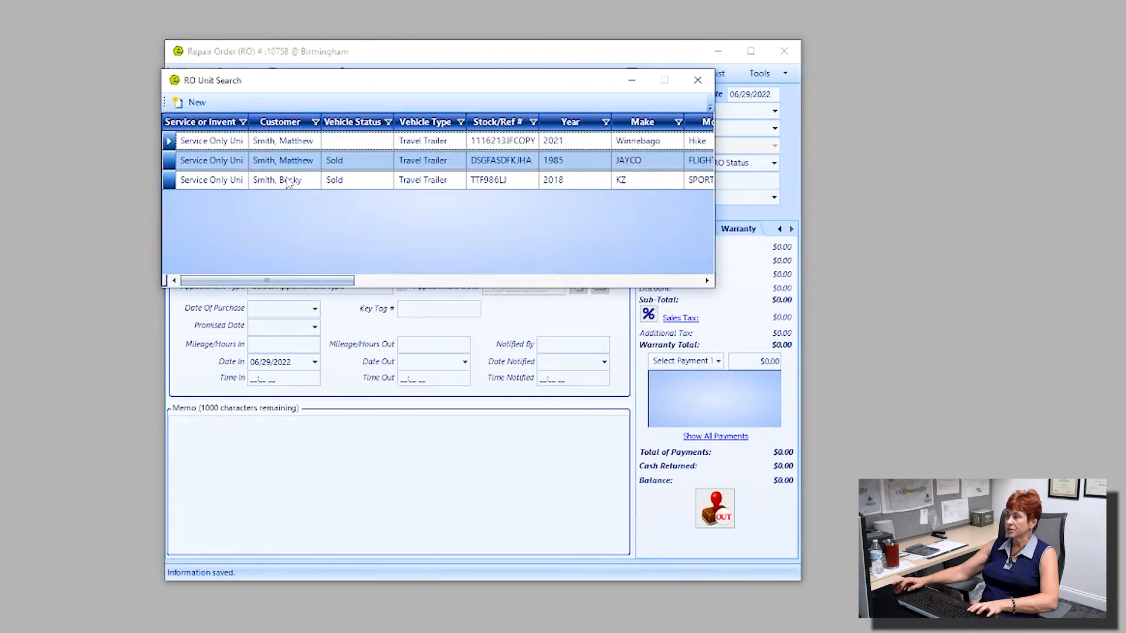
double_click(285, 186)
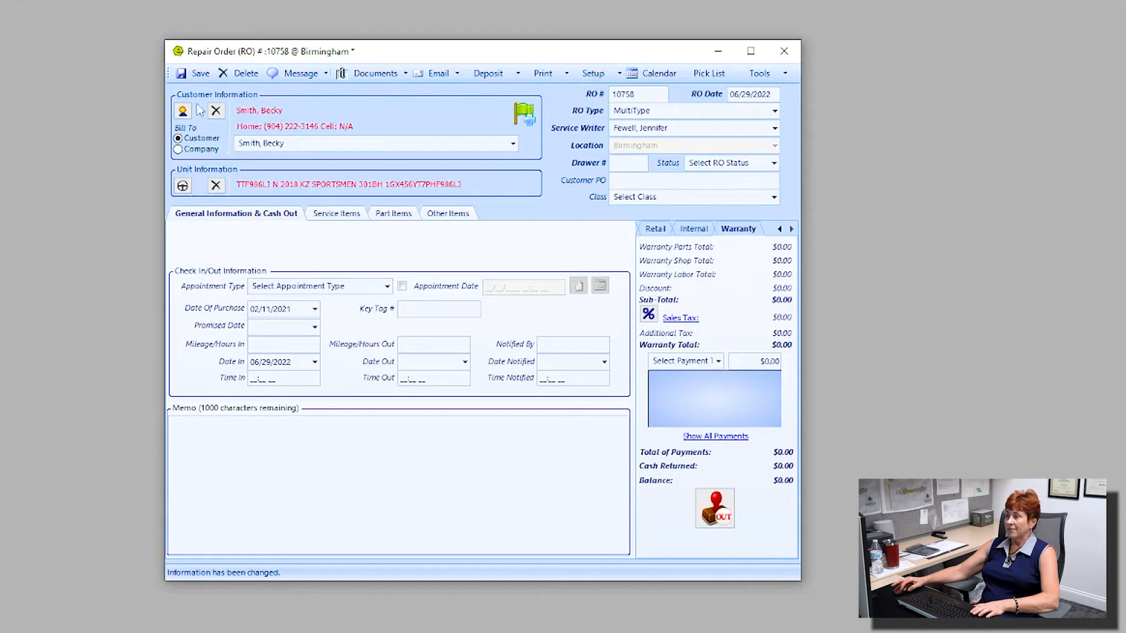
left_click(197, 73)
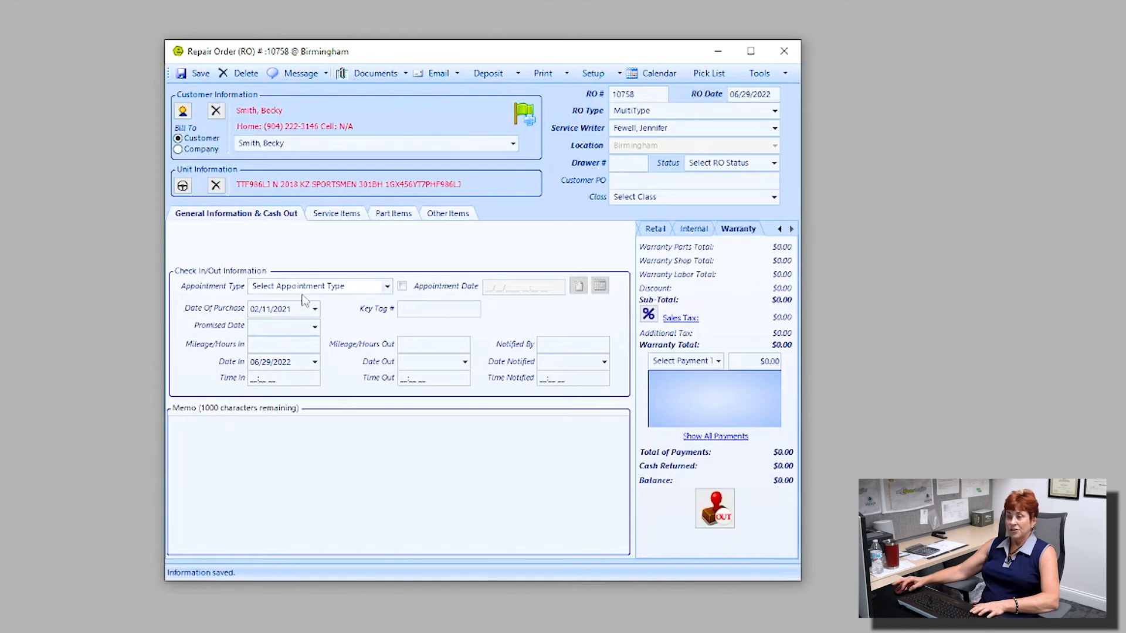
key("ctrl")
key("ctrl")
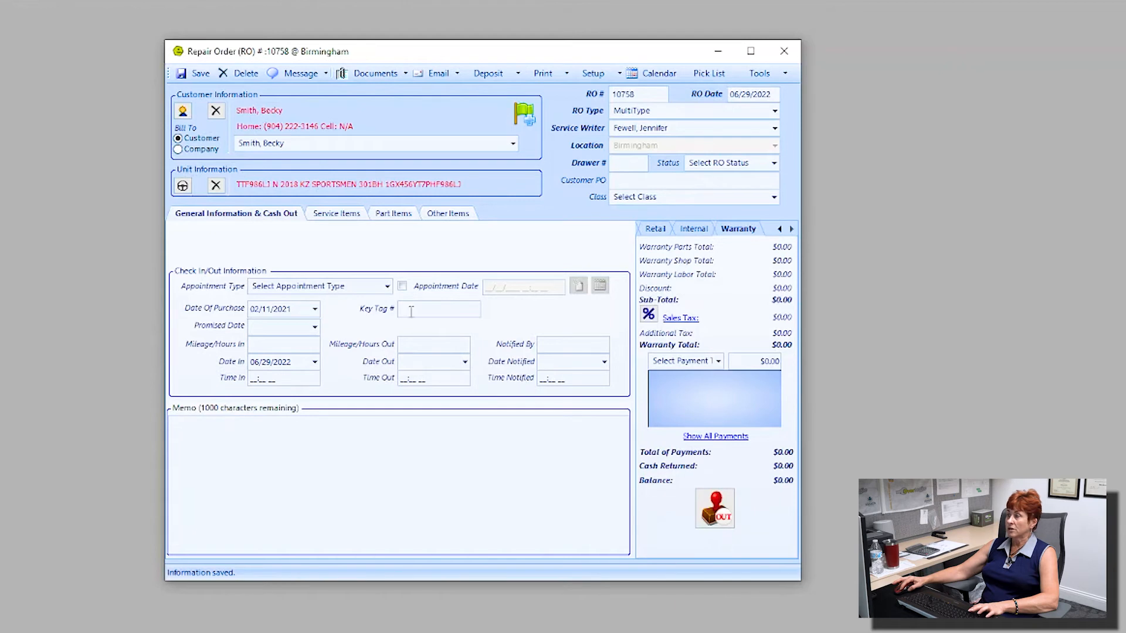
Step: Create a new service job on RO 10758's Service Items
left_click(342, 215)
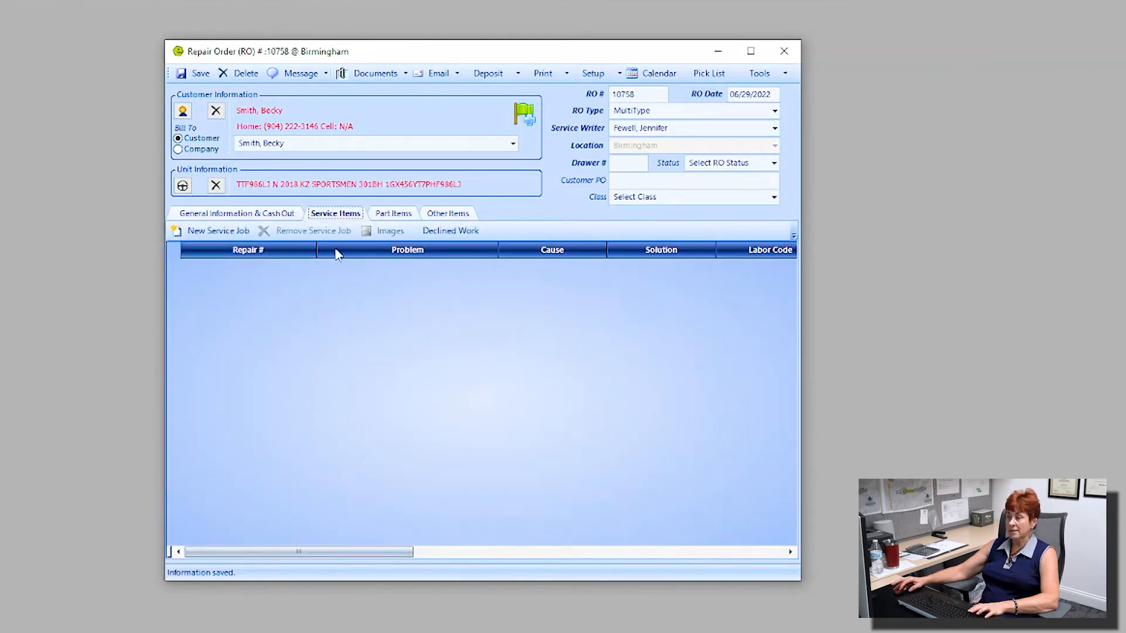
key("ctrl")
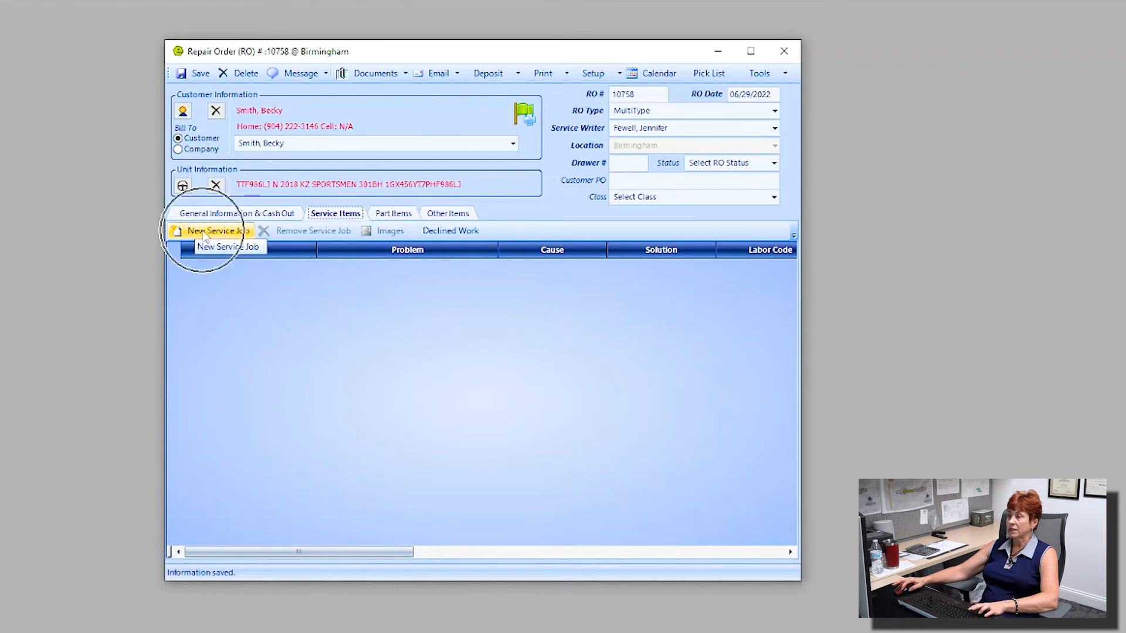
left_click(230, 233)
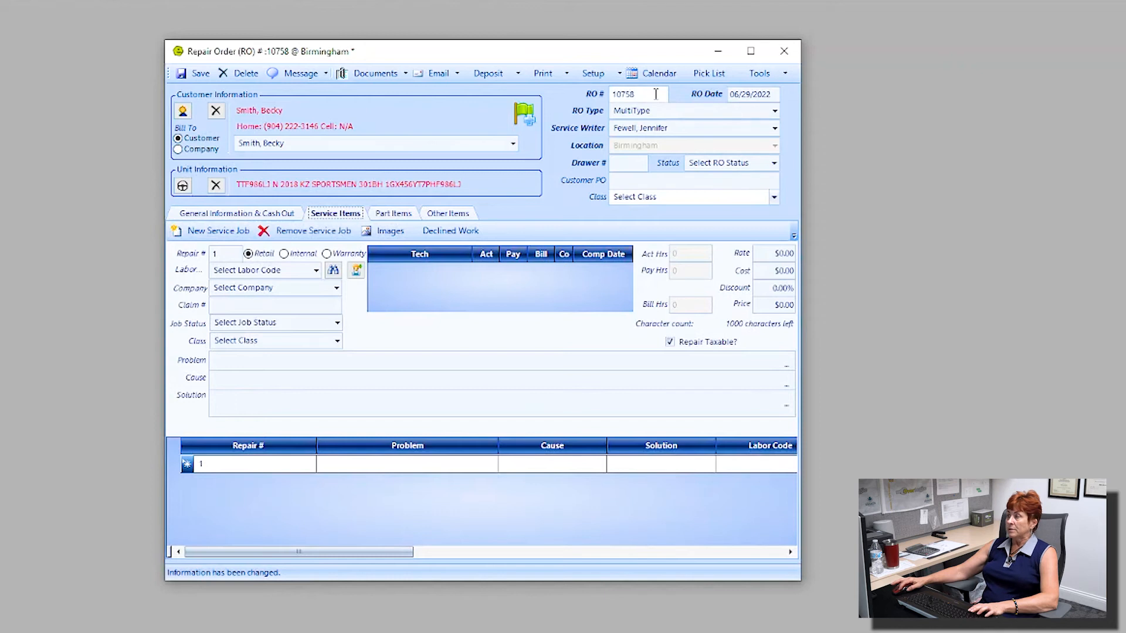
key("ctrl")
key("ctrl")
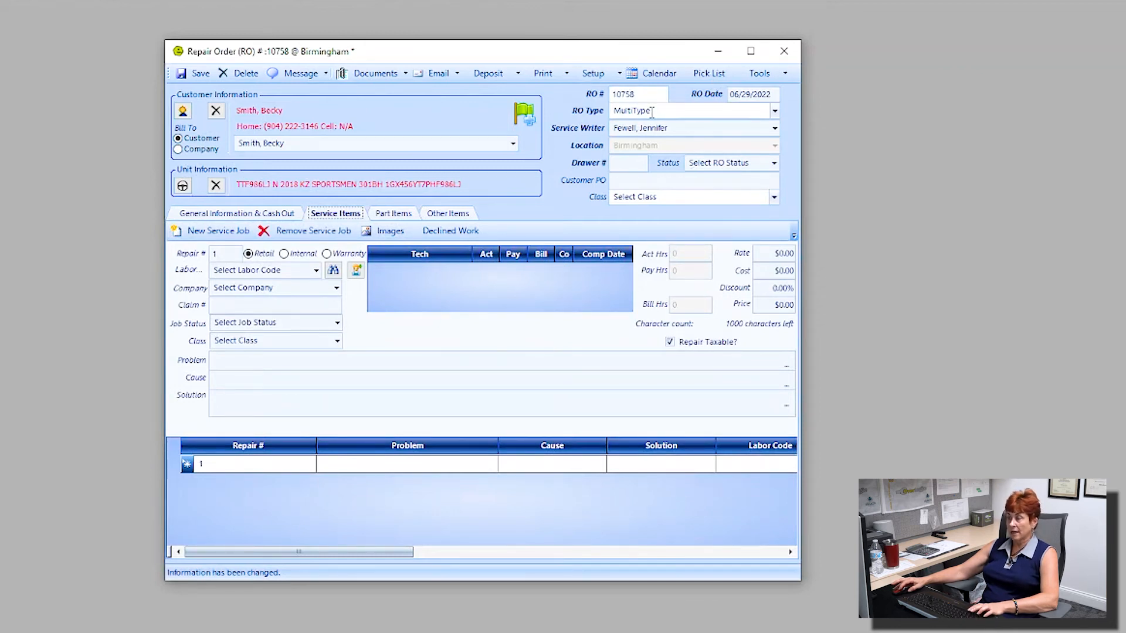
key("ctrl")
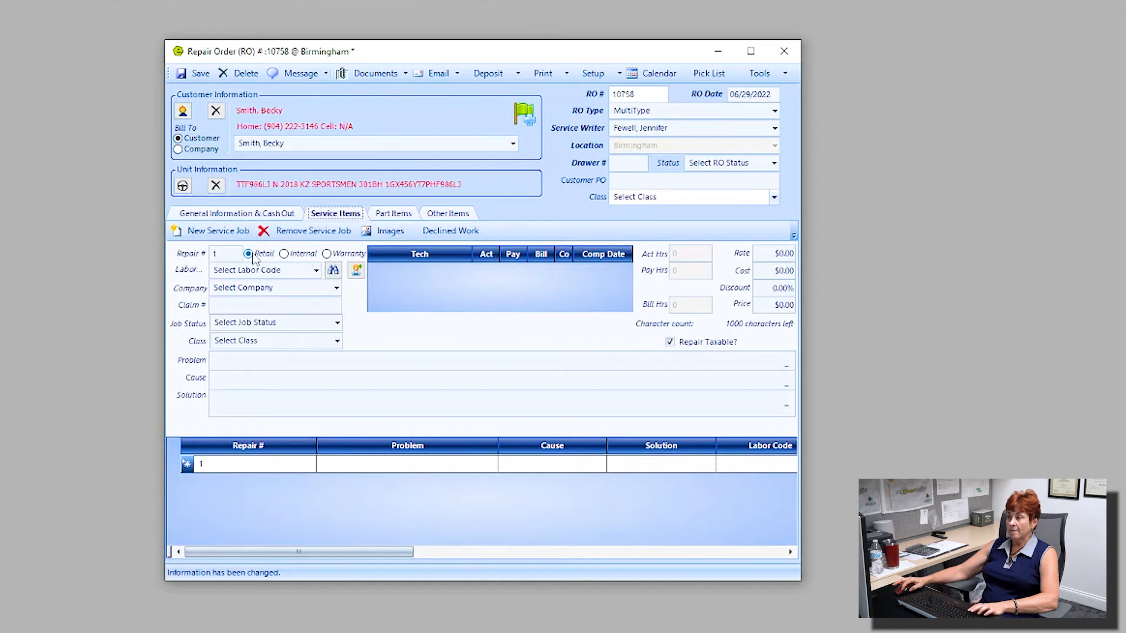
key("ctrl")
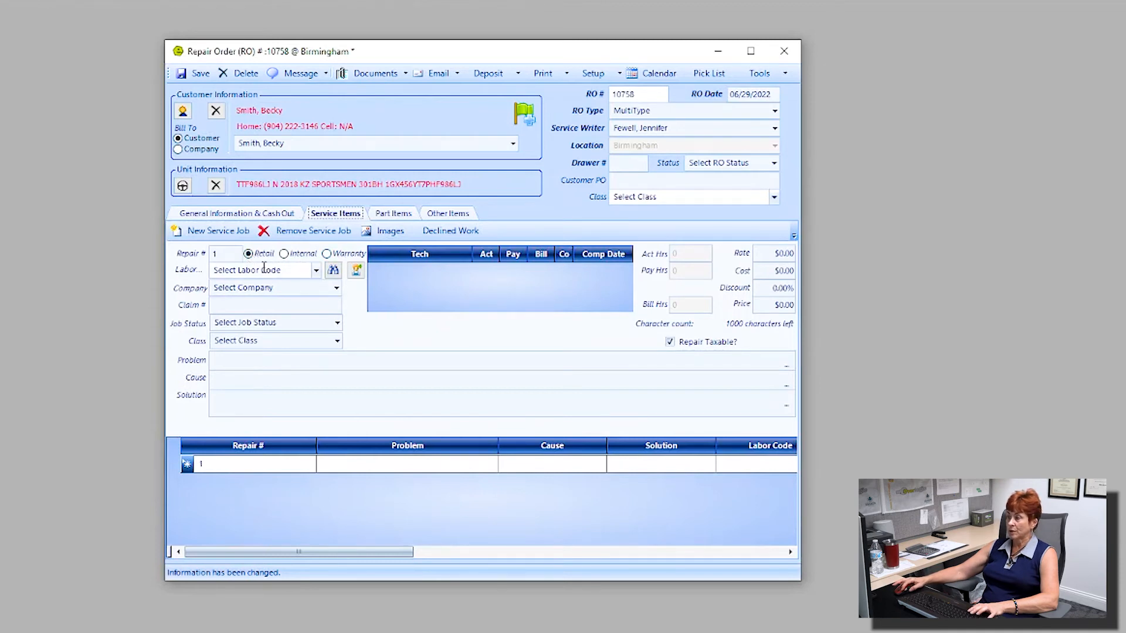
Step: Enter problem 'skylight leaking', cause 'accident' and solution 'replace skylight'
left_click(237, 359)
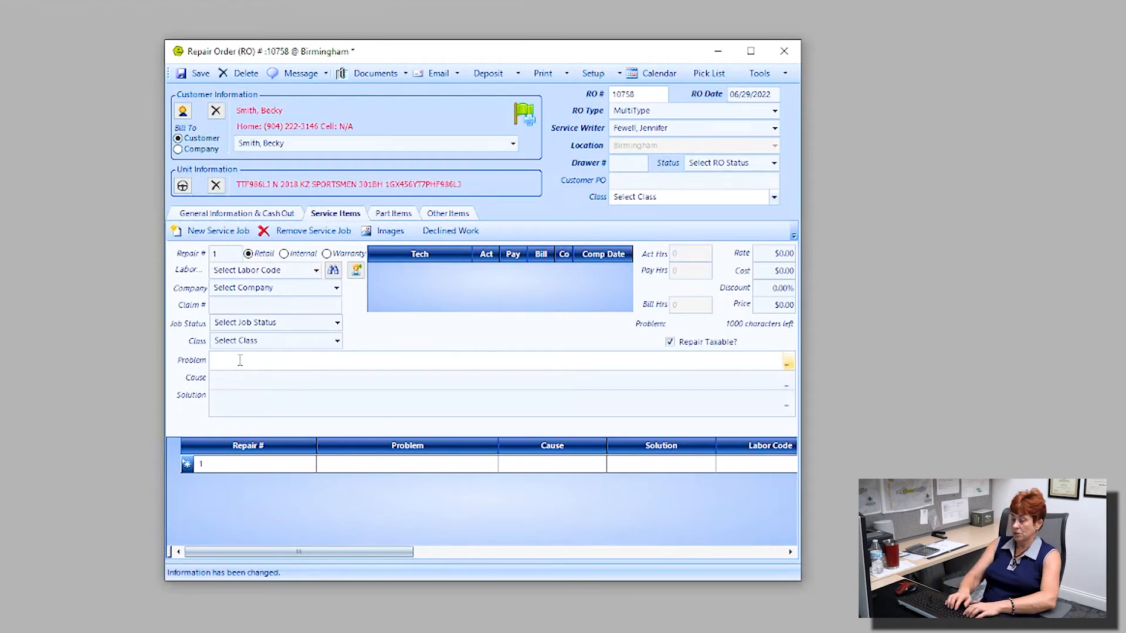
type("skylight leaking")
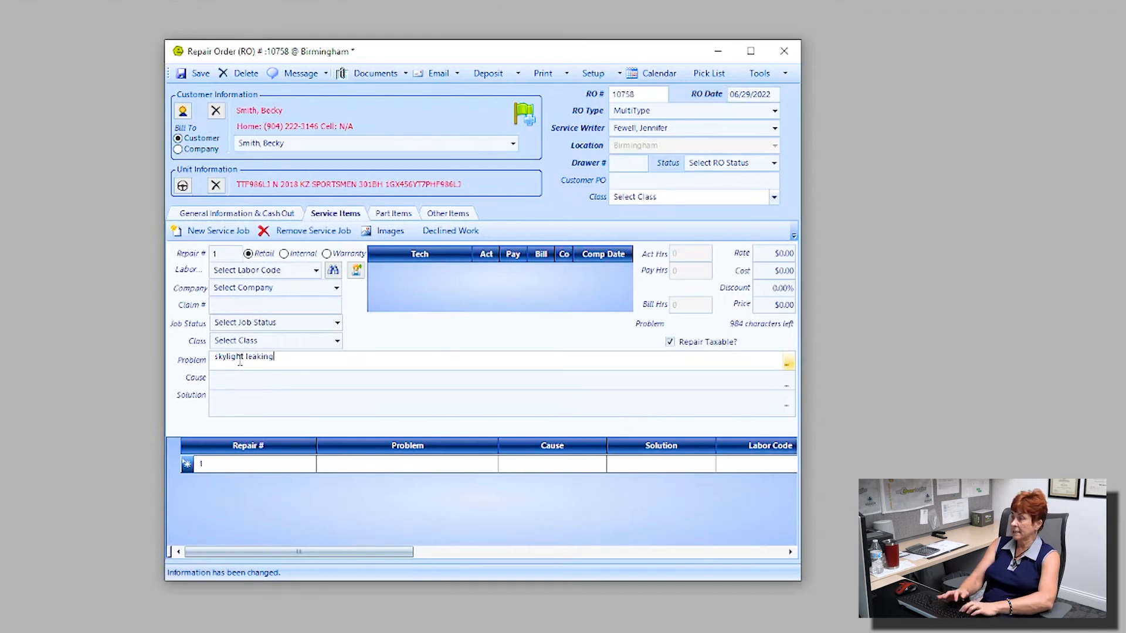
key("Tab")
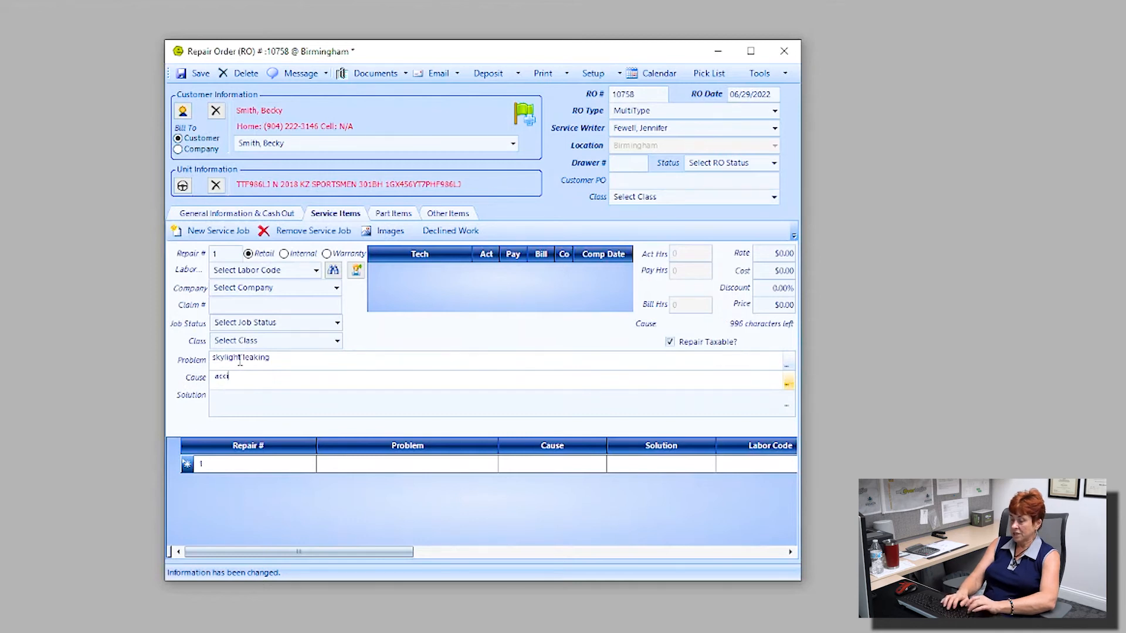
key("Tab")
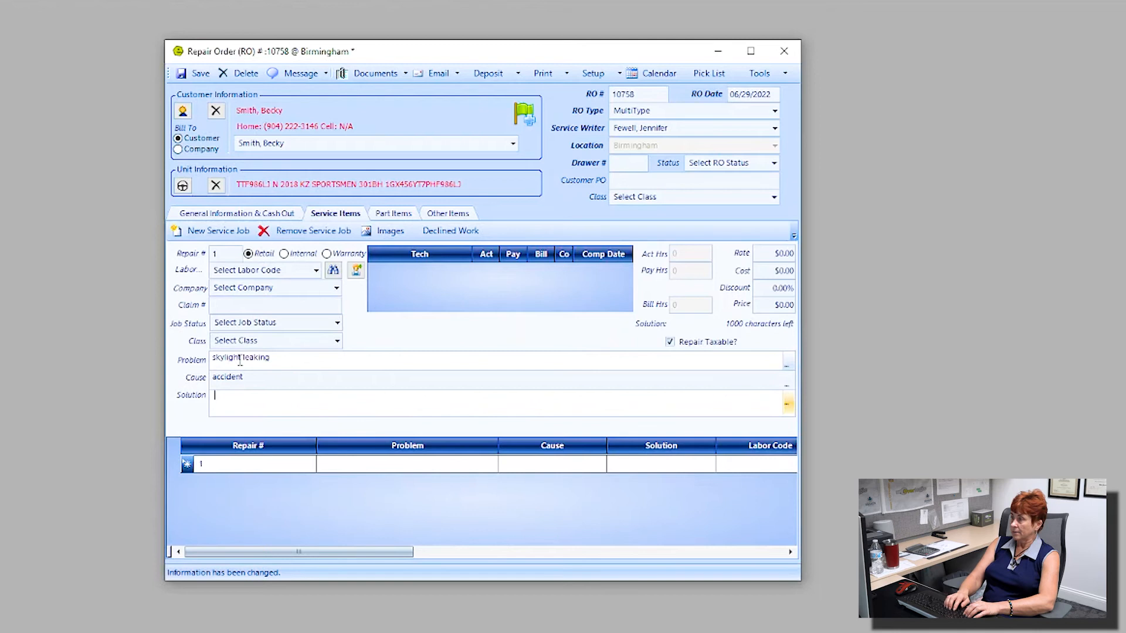
type("replace skylight")
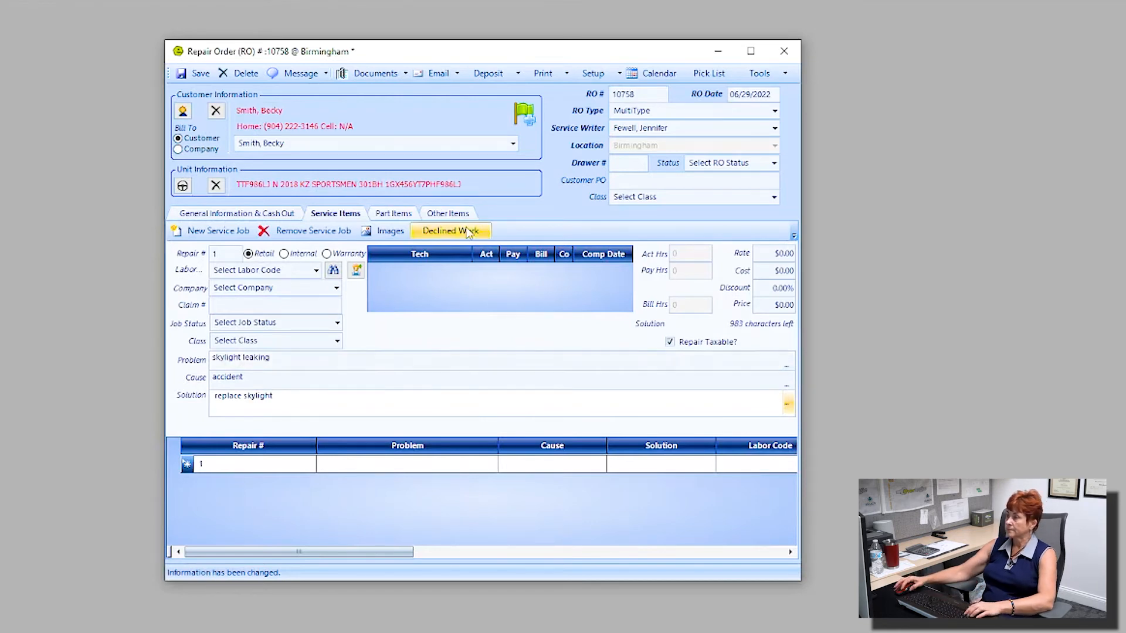
Step: Assign a technician to repair 1 with 2 actual hours
left_click(357, 270)
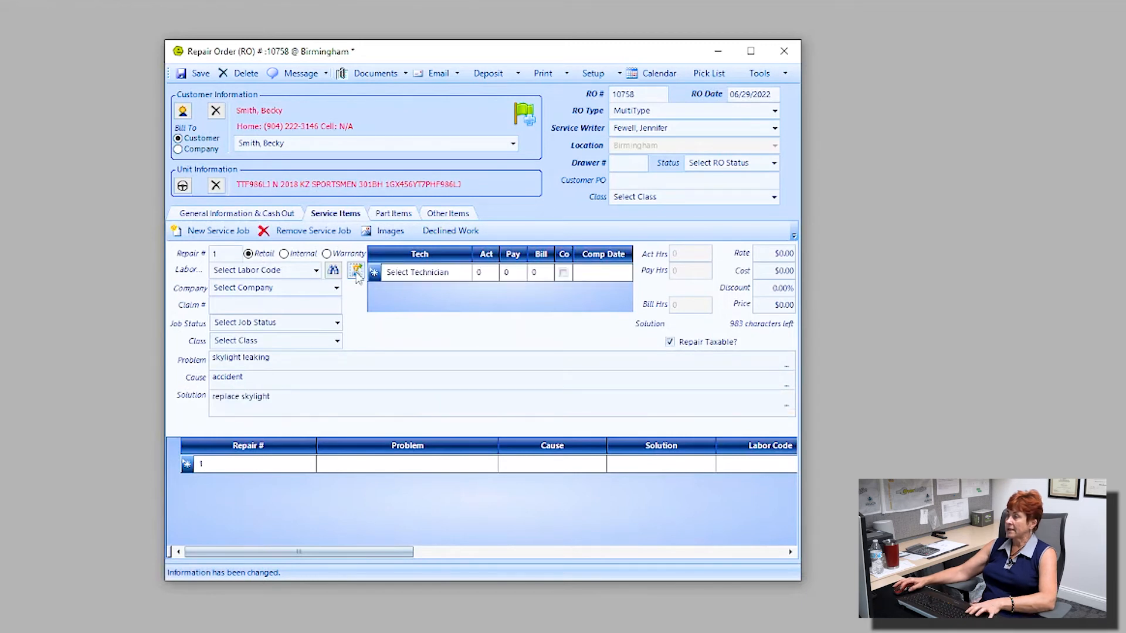
left_click(465, 273)
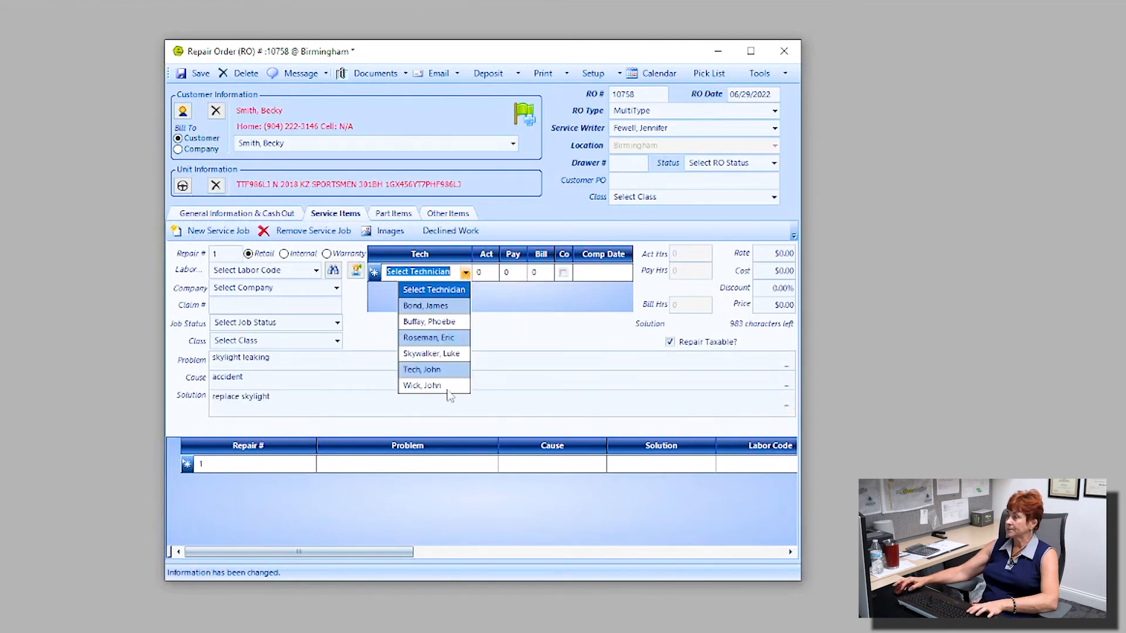
left_click(446, 385)
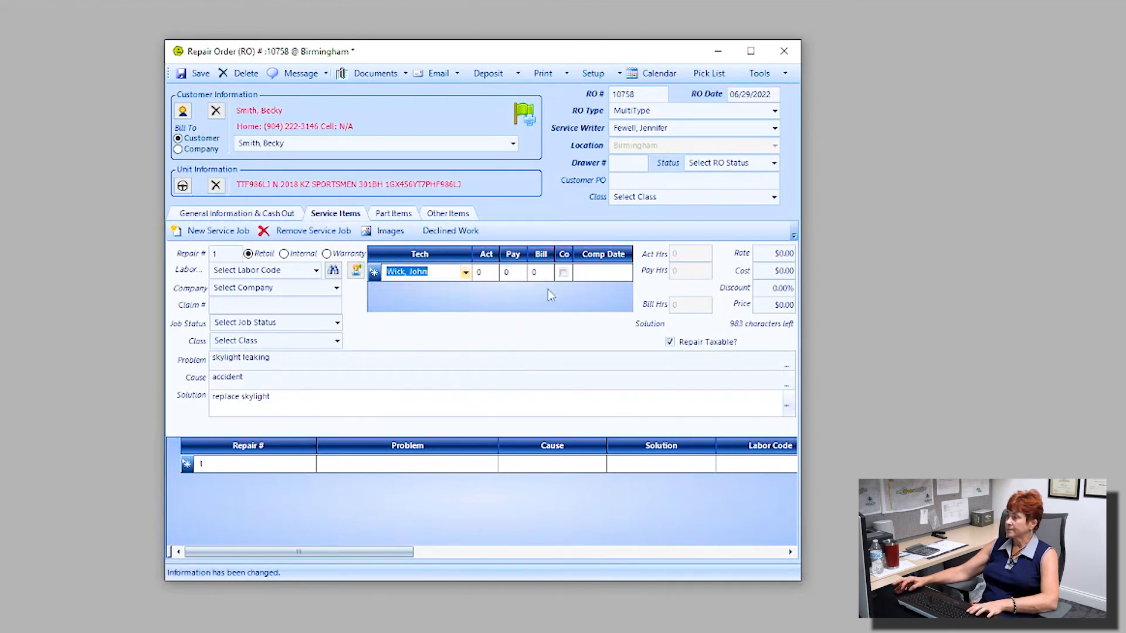
left_click(486, 273)
key("BackSpace")
type("2")
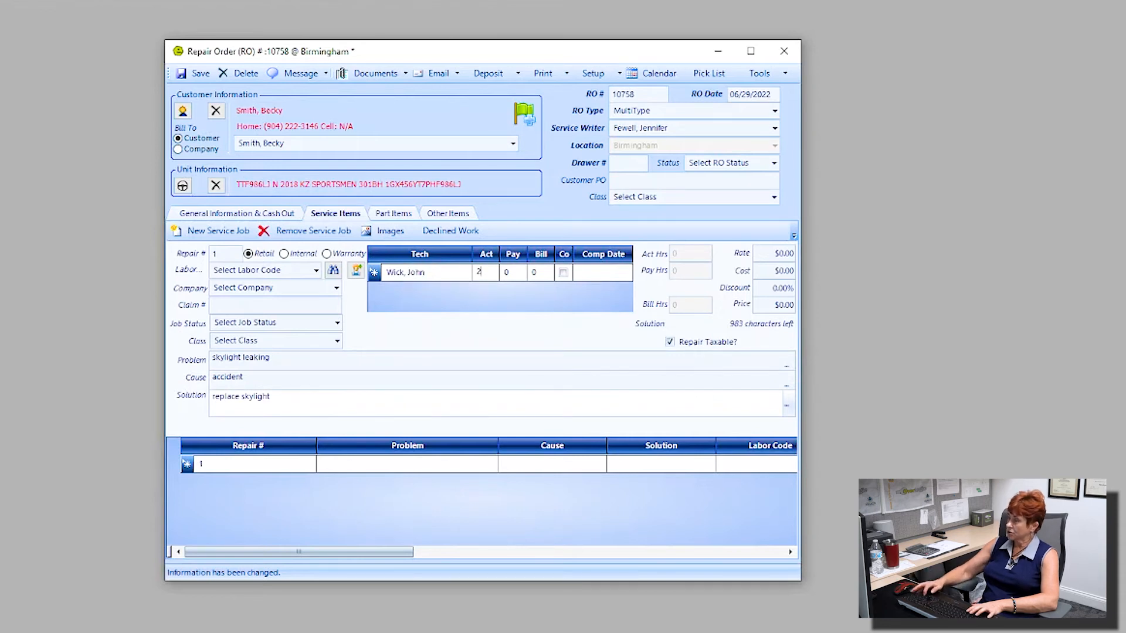
key("Tab")
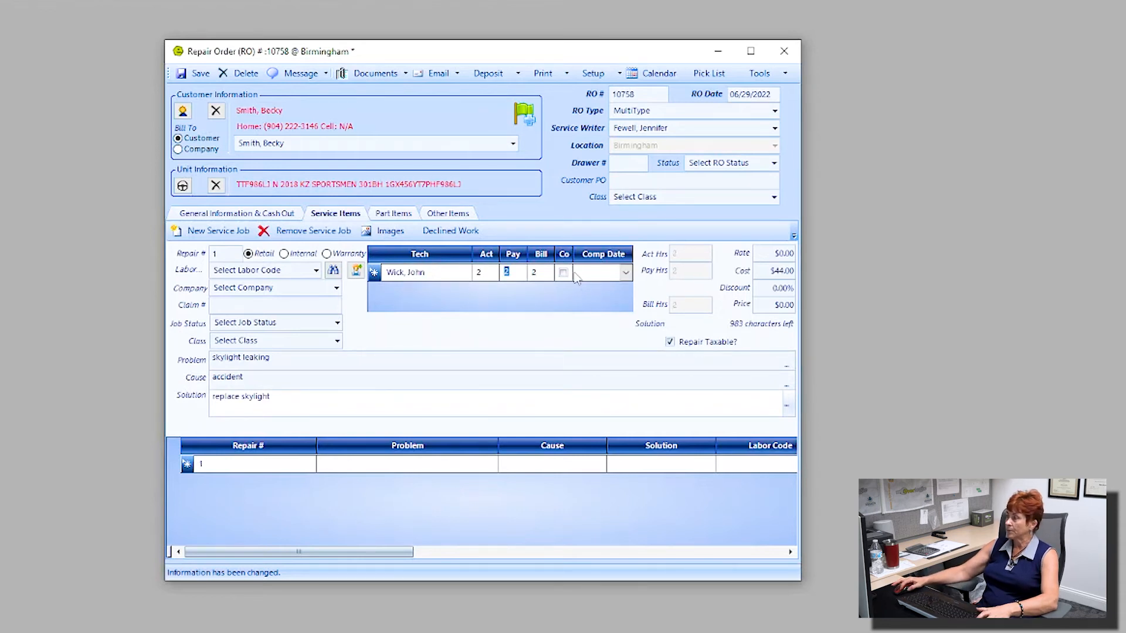
Step: Mark the technician's work on the skylight repair as complete
left_click_drag(573, 254, 599, 255)
left_click(577, 273)
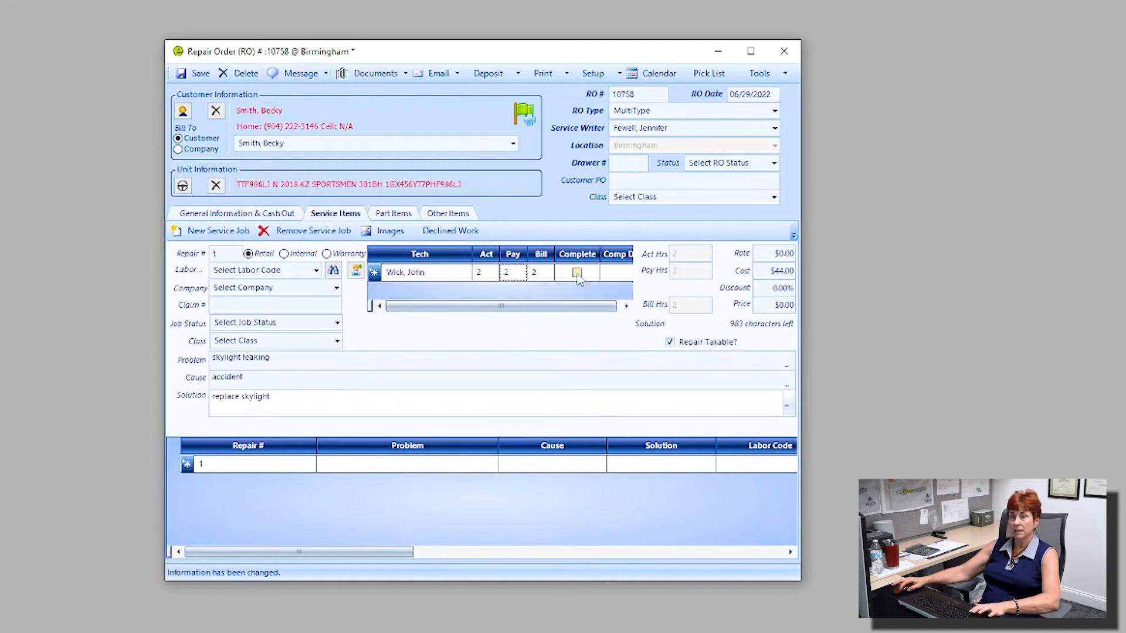
left_click(577, 275)
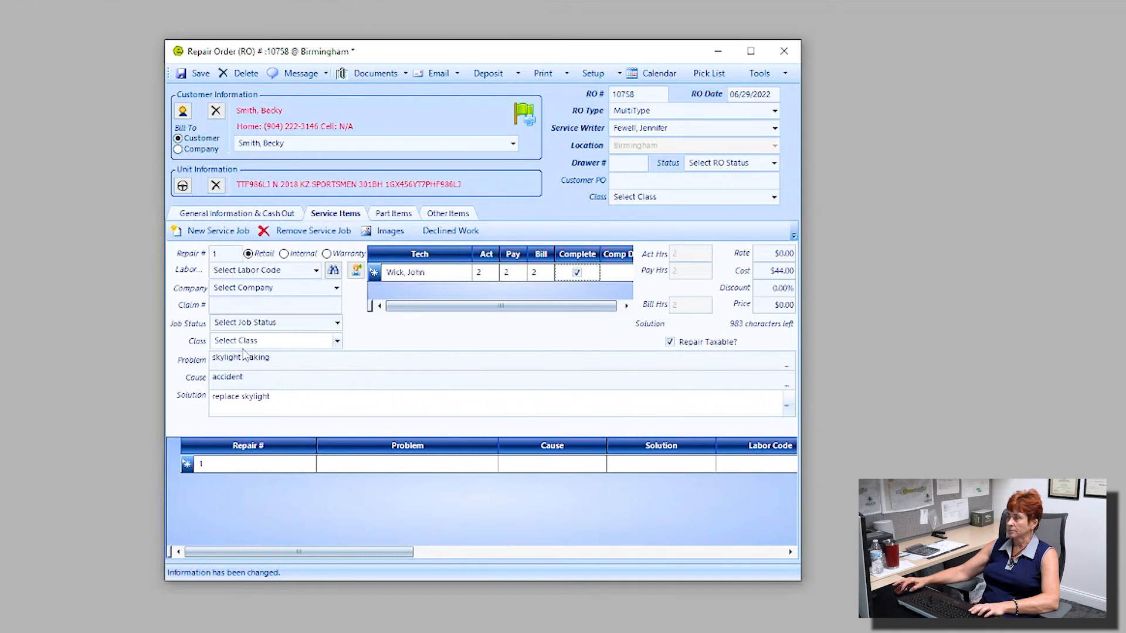
Step: Search the order's parts for 'skylight', then choose to add a part not in inventory
left_click(404, 216)
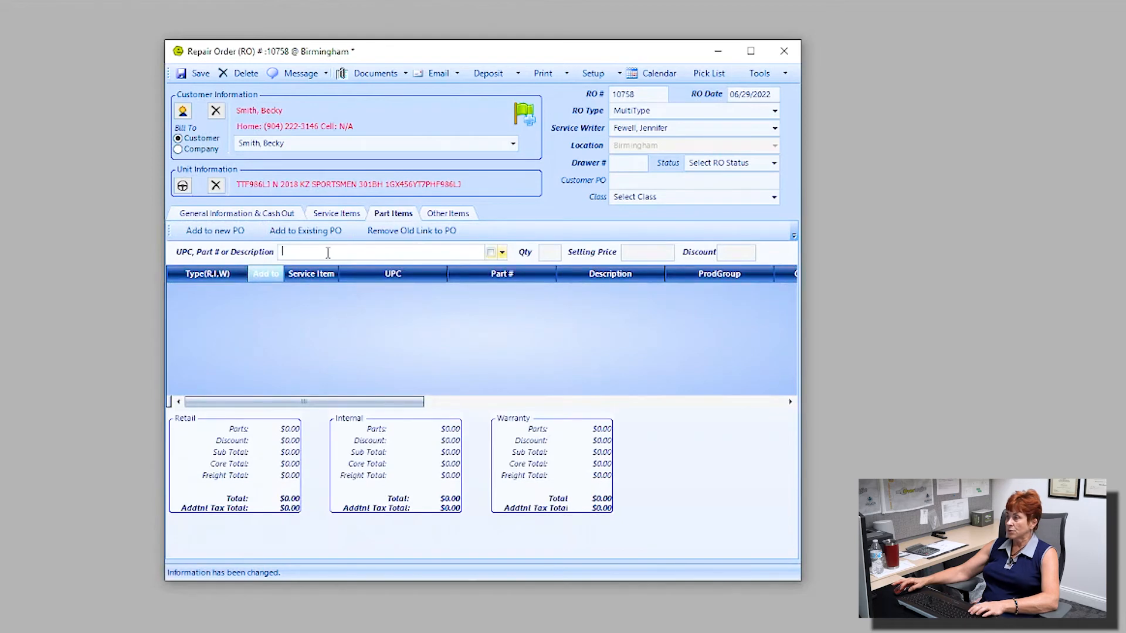
type("skylight")
key("Return")
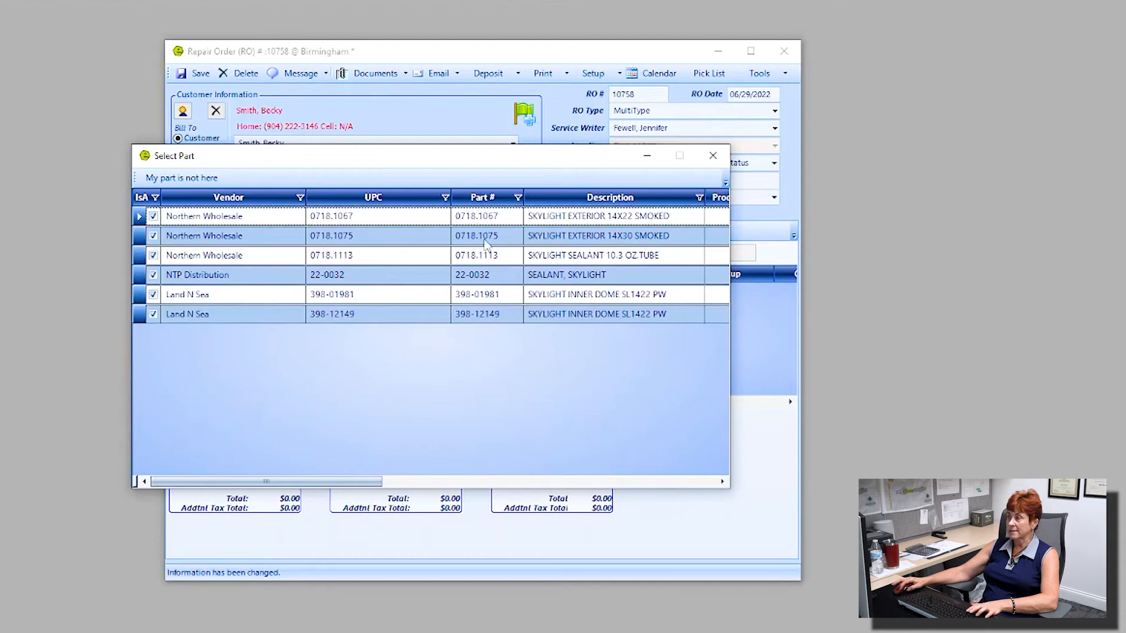
left_click(184, 178)
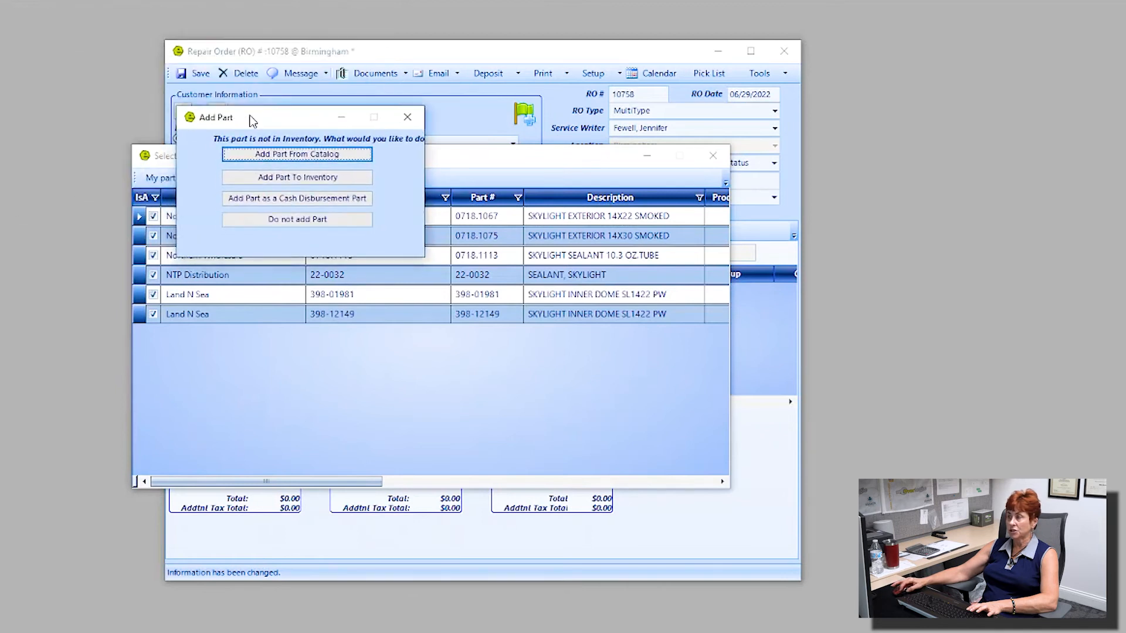
Step: Pick catalog part 0718.1124 SKYLIGHT EXTERIOR 18X30
left_click(311, 154)
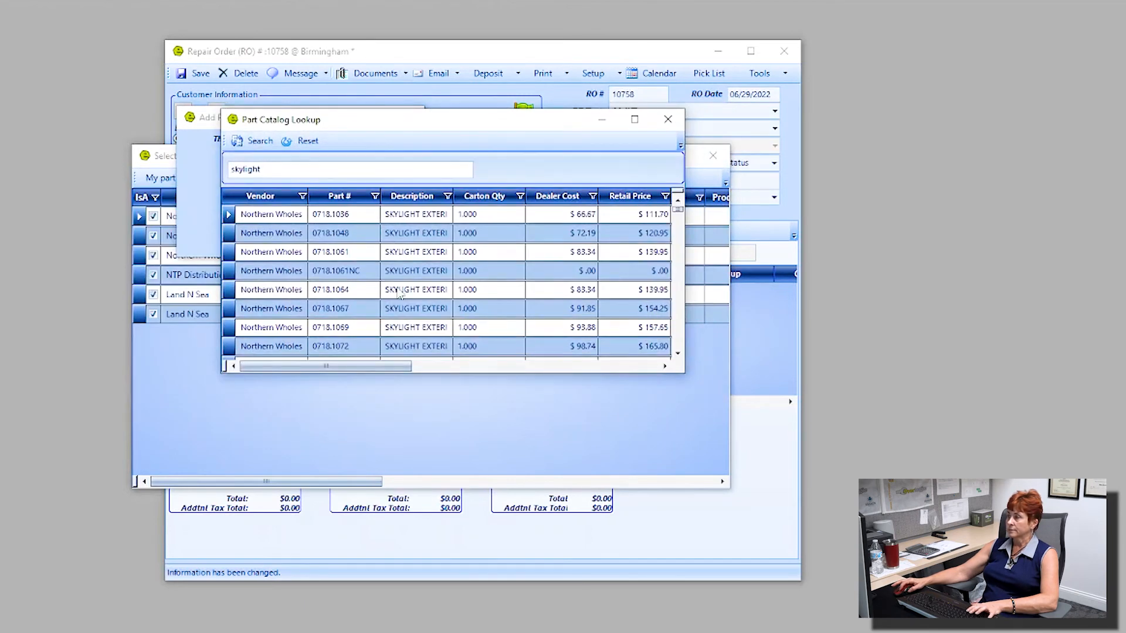
scroll(503, 327, "down", 3)
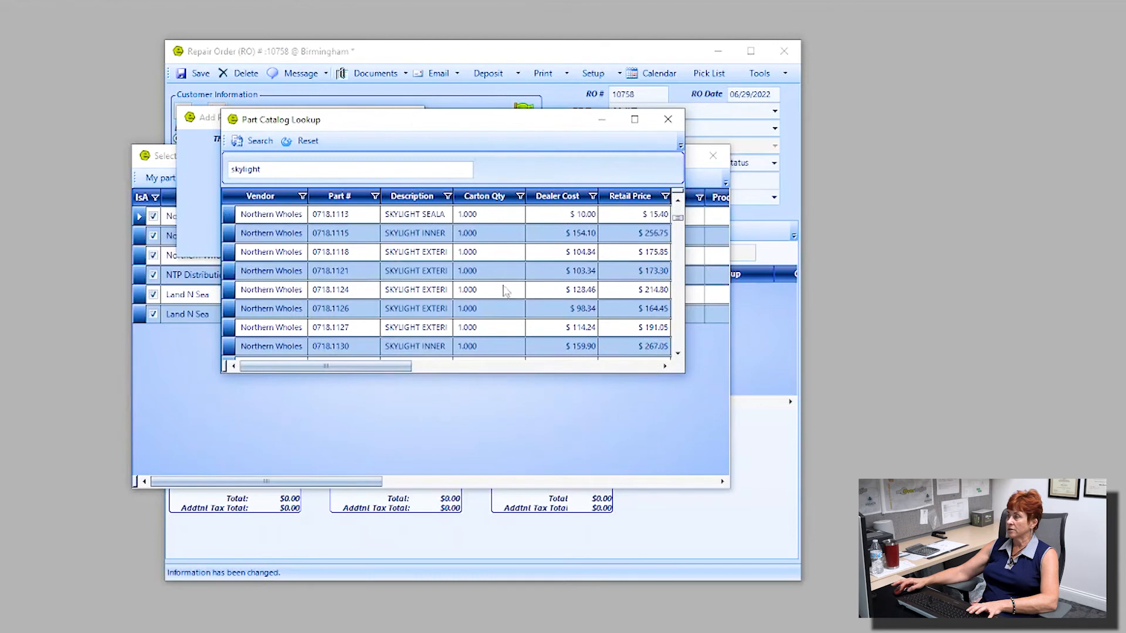
double_click(400, 294)
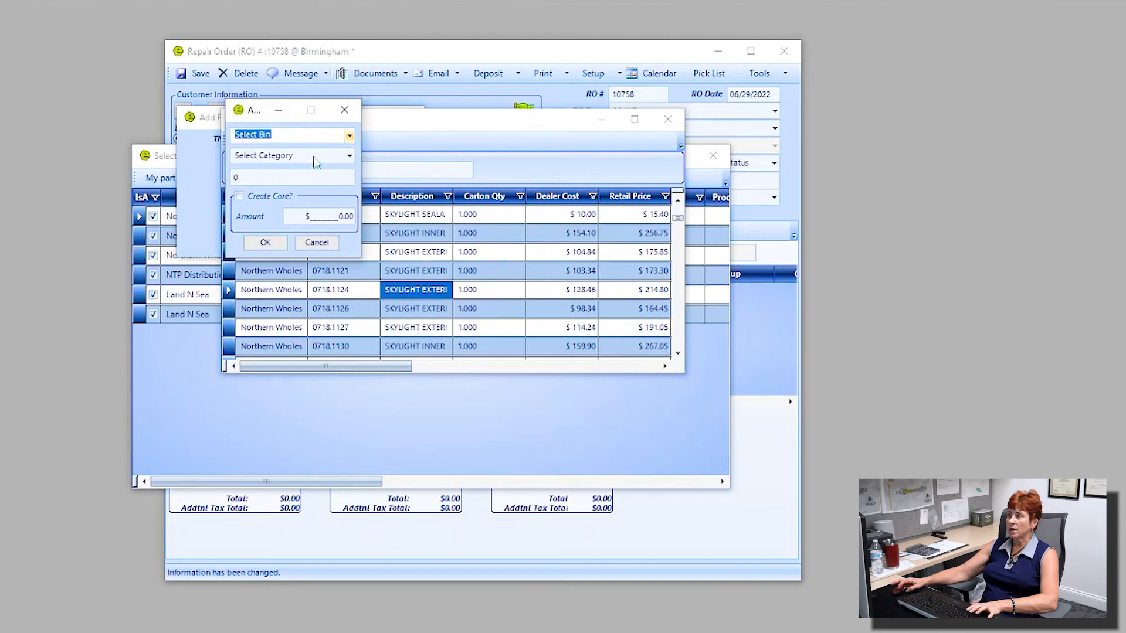
Step: Stock the part in bin IN / OUT under Hardware & Maintenance and add it
left_click(348, 136)
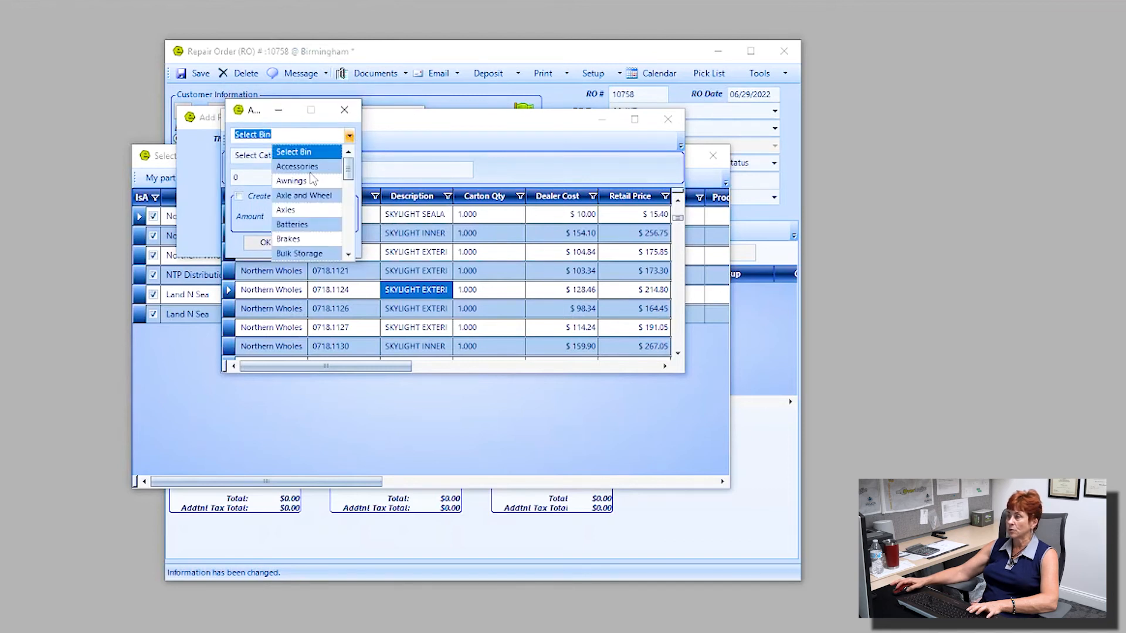
scroll(311, 196, "down", 3)
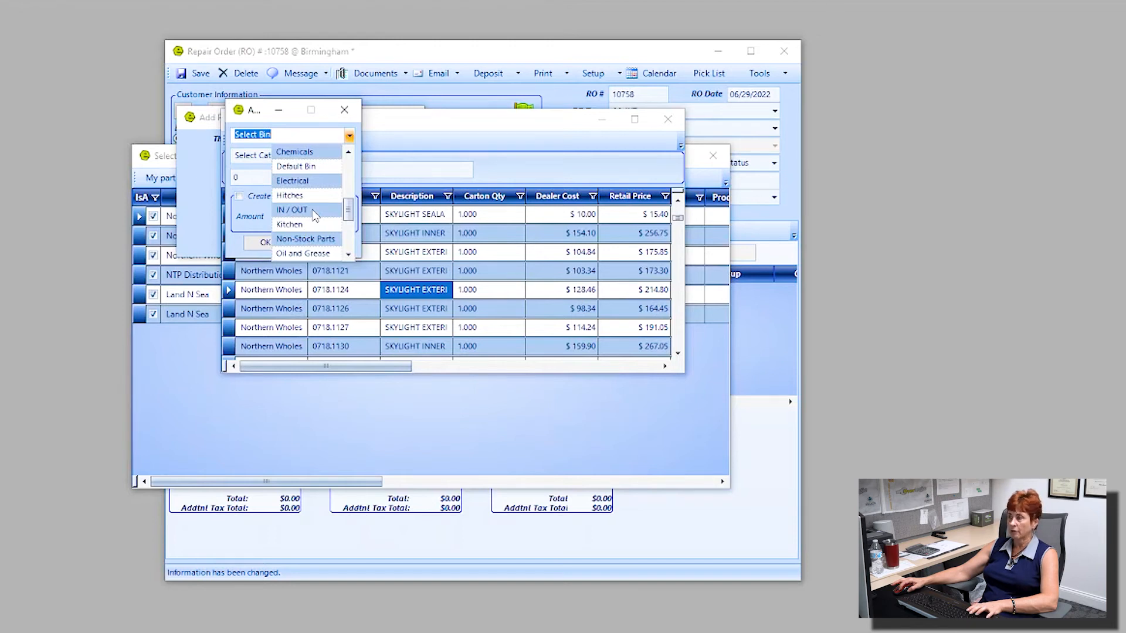
left_click(315, 212)
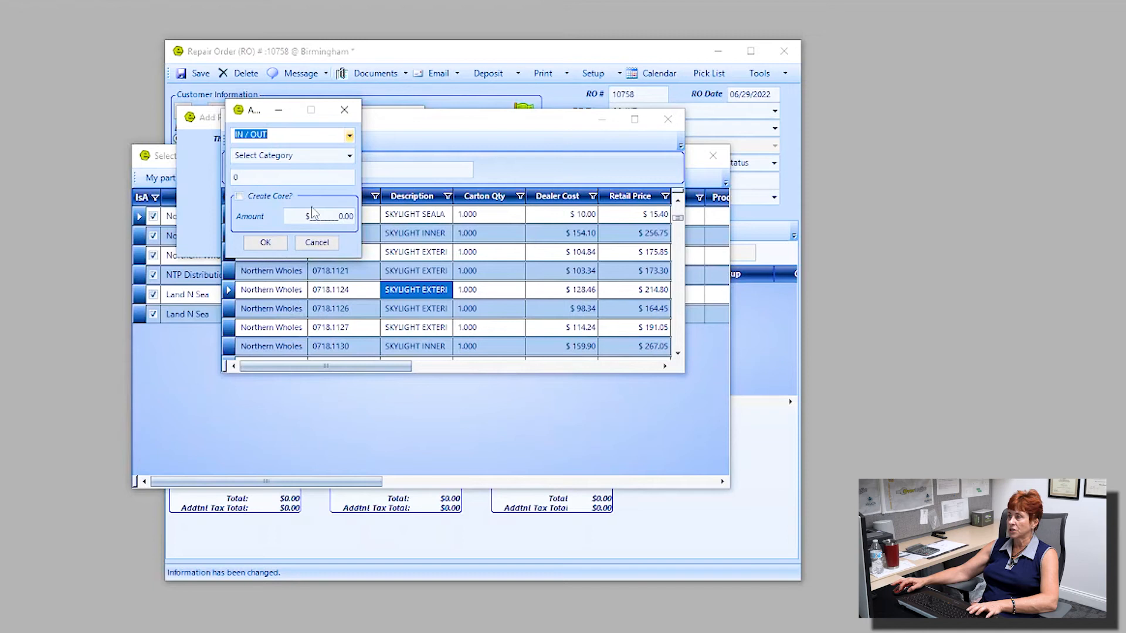
left_click(350, 156)
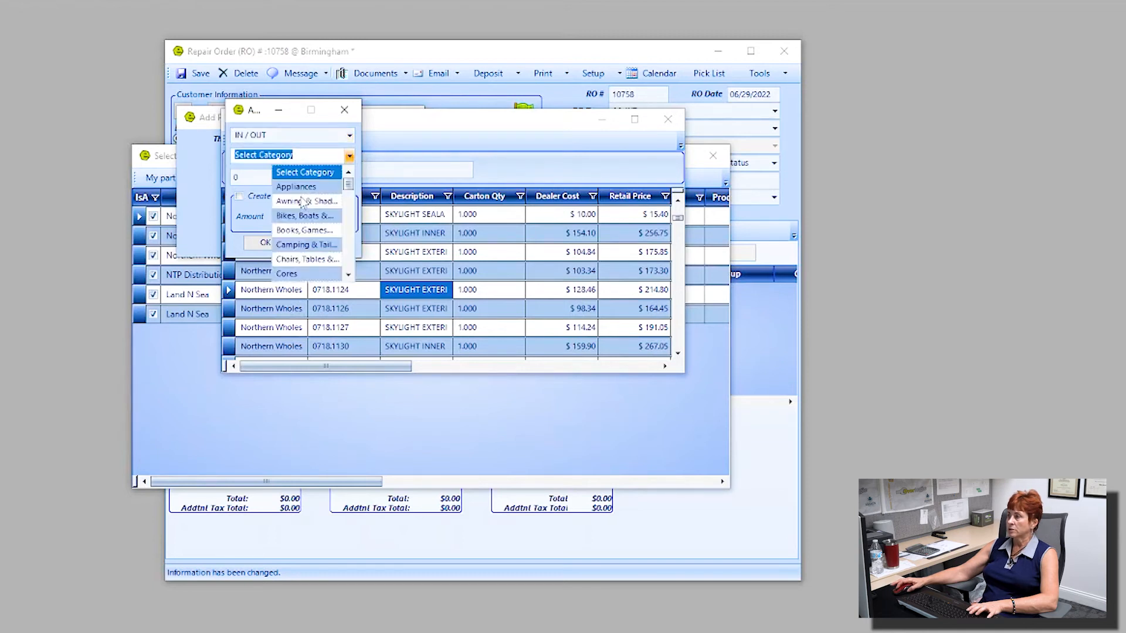
scroll(302, 202, "down", 2)
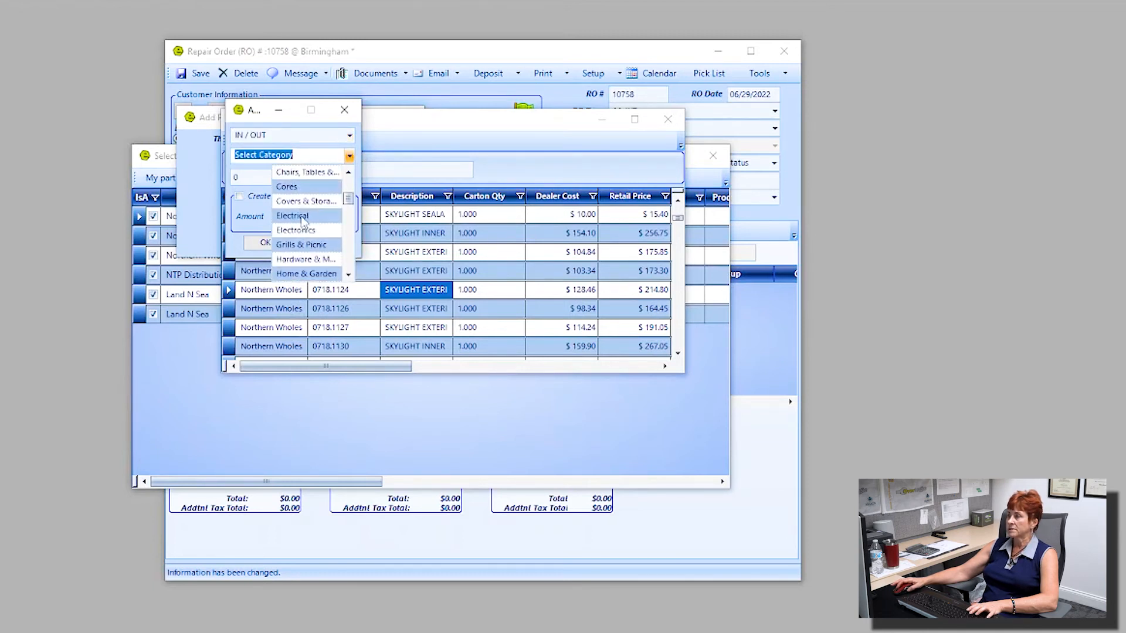
scroll(304, 232, "up", 1)
scroll(300, 215, "down", 1)
left_click(315, 261)
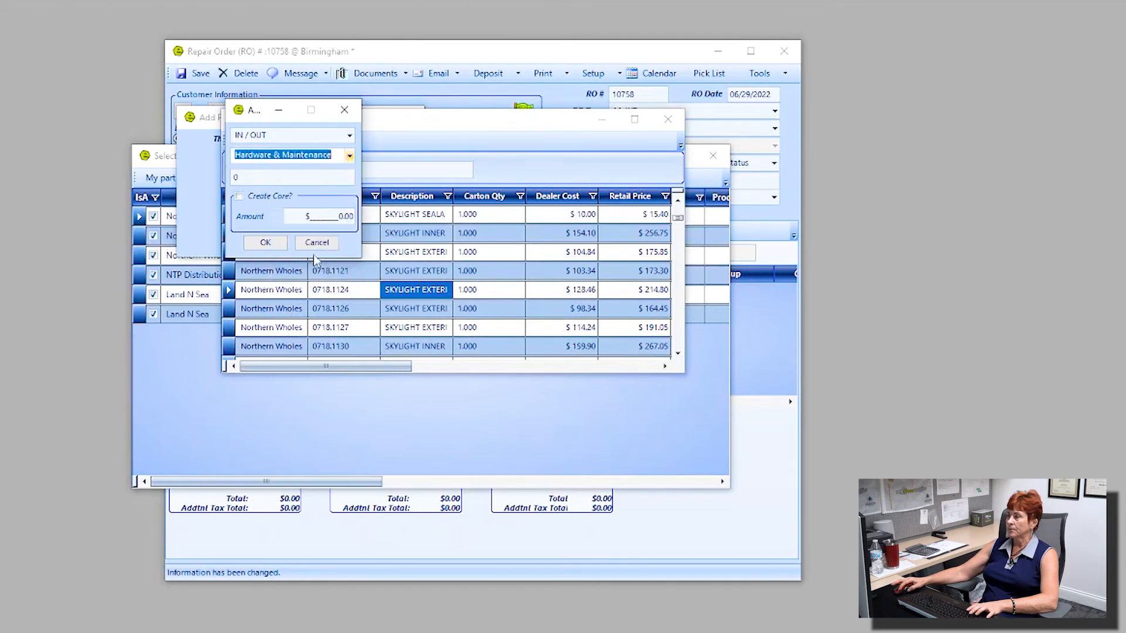
left_click(256, 242)
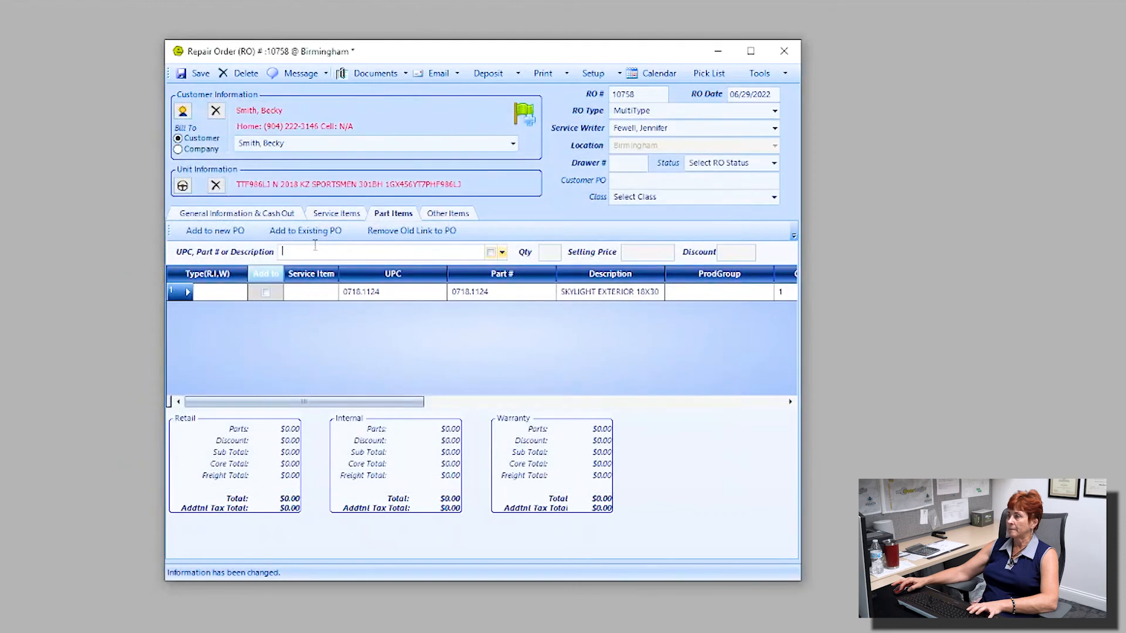
Step: Flag the skylight part for a purchase order
left_click(264, 294)
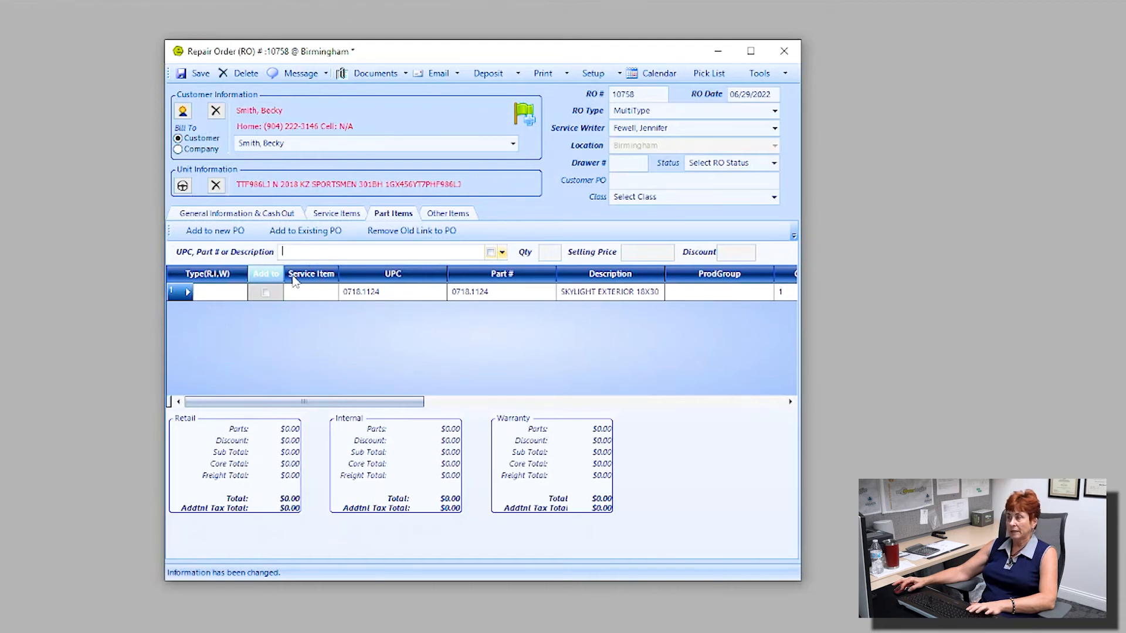
left_click_drag(284, 275, 303, 275)
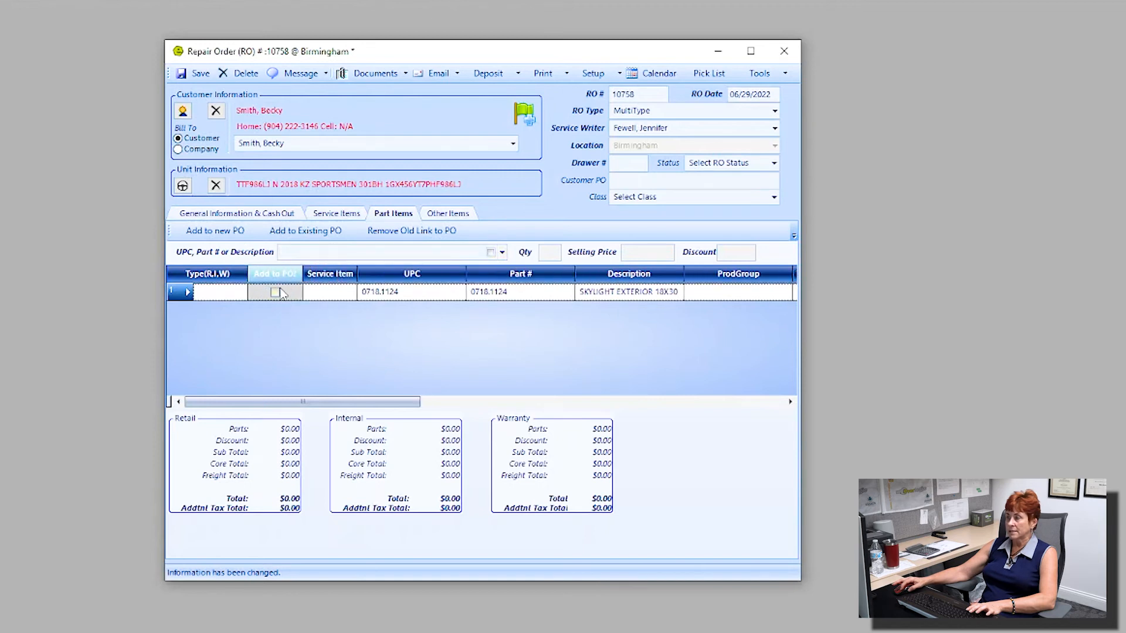
left_click(275, 294)
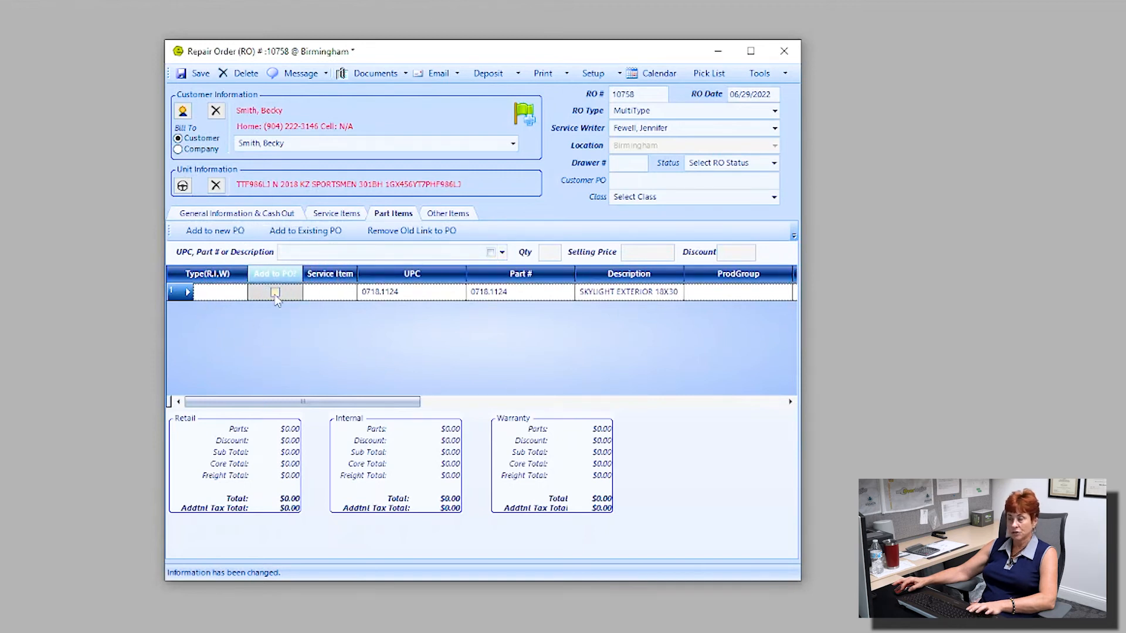
left_click(275, 293)
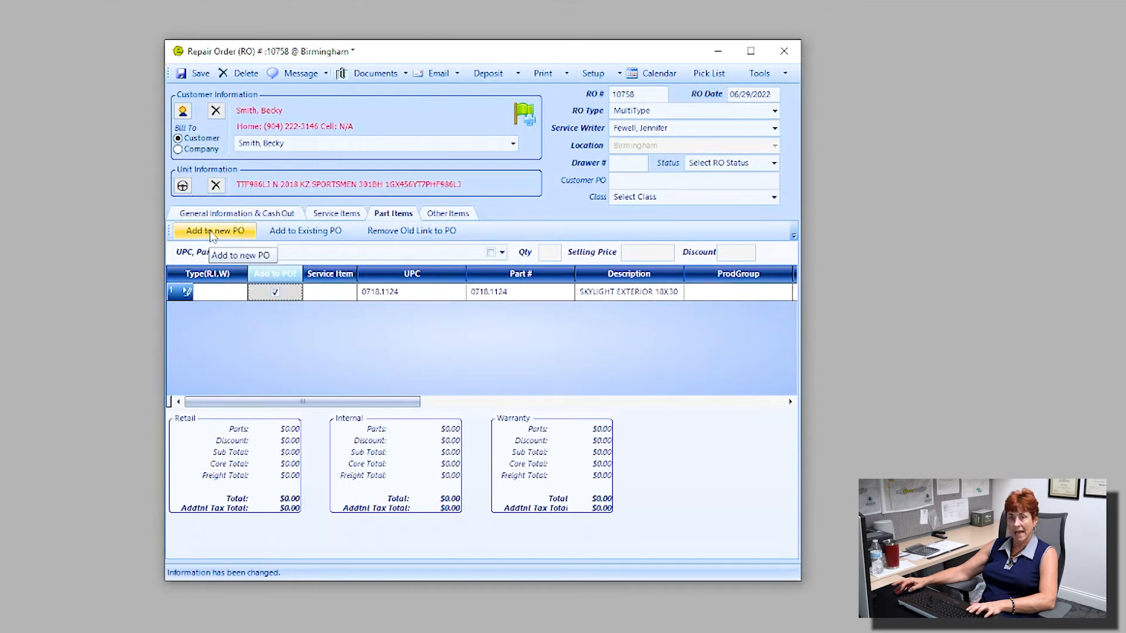
left_click(299, 235)
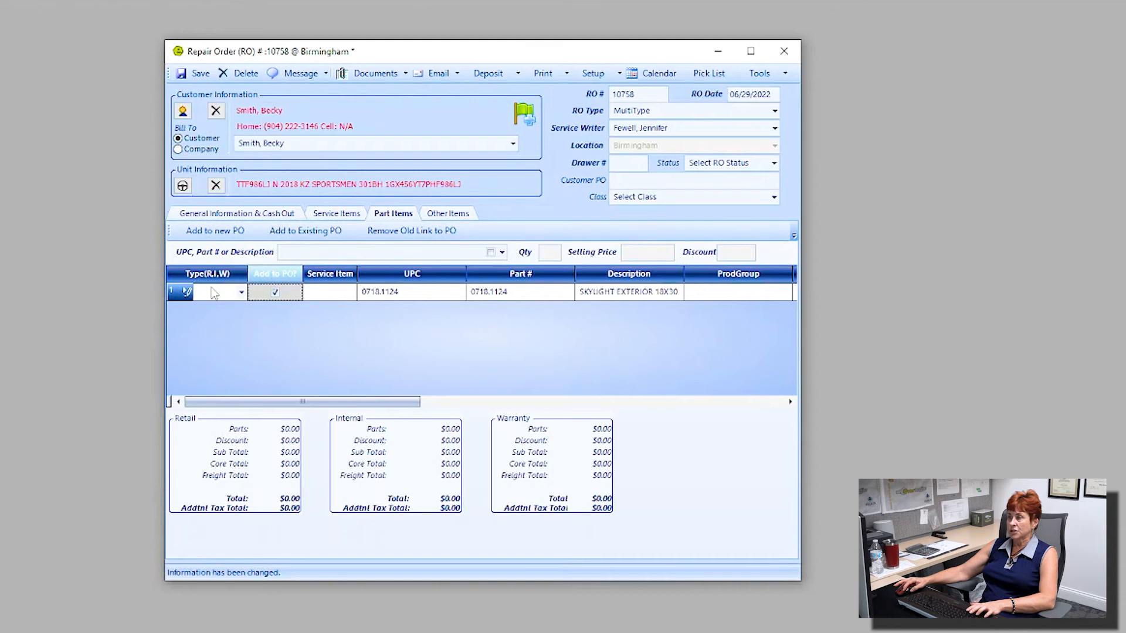
Step: Make the skylight a retail part linked to repair 1, priced at $214.80
left_click(241, 292)
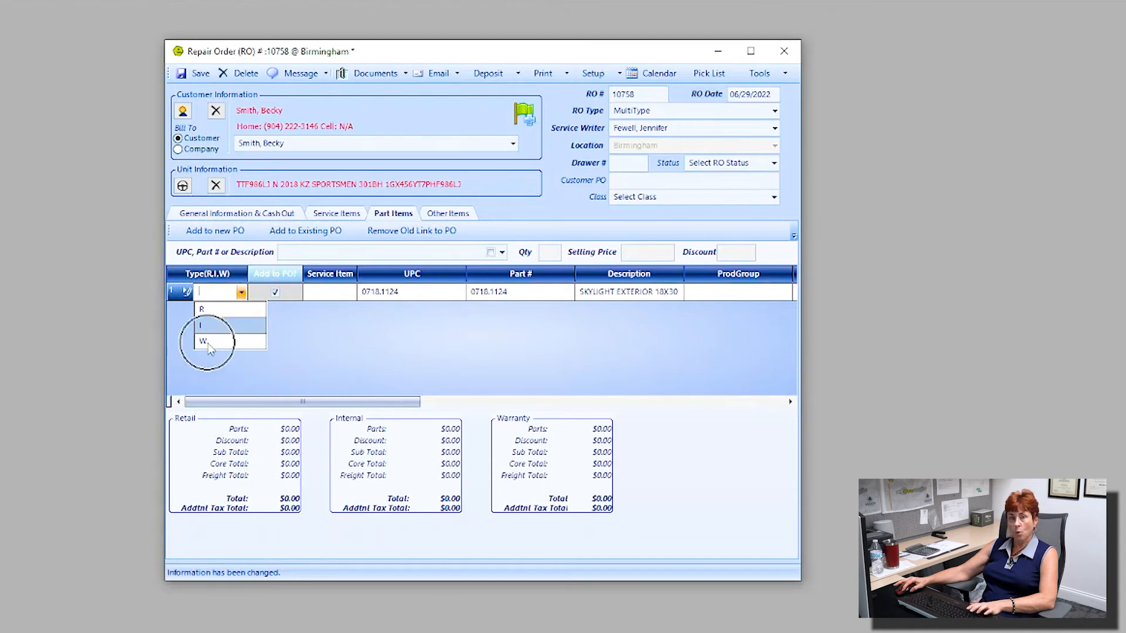
left_click(217, 314)
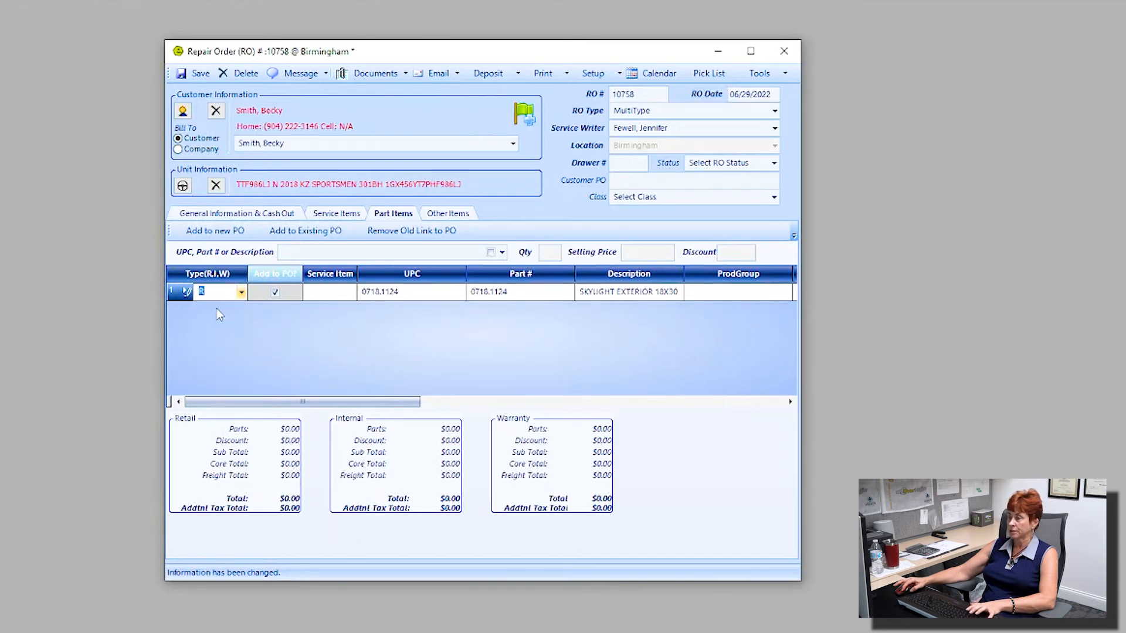
left_click(350, 293)
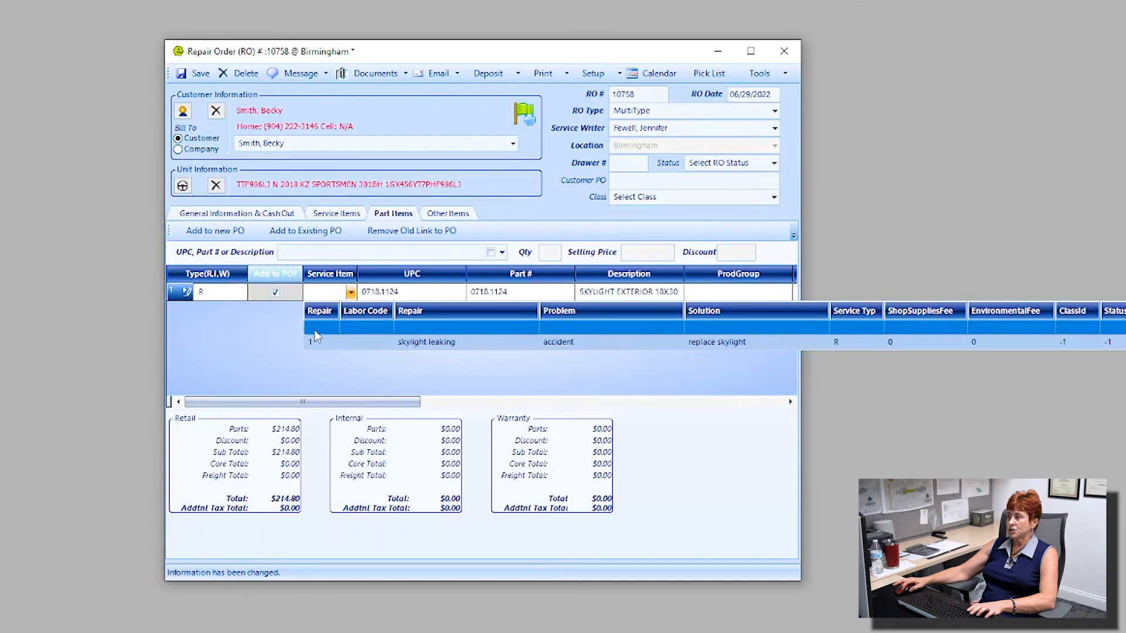
left_click(324, 348)
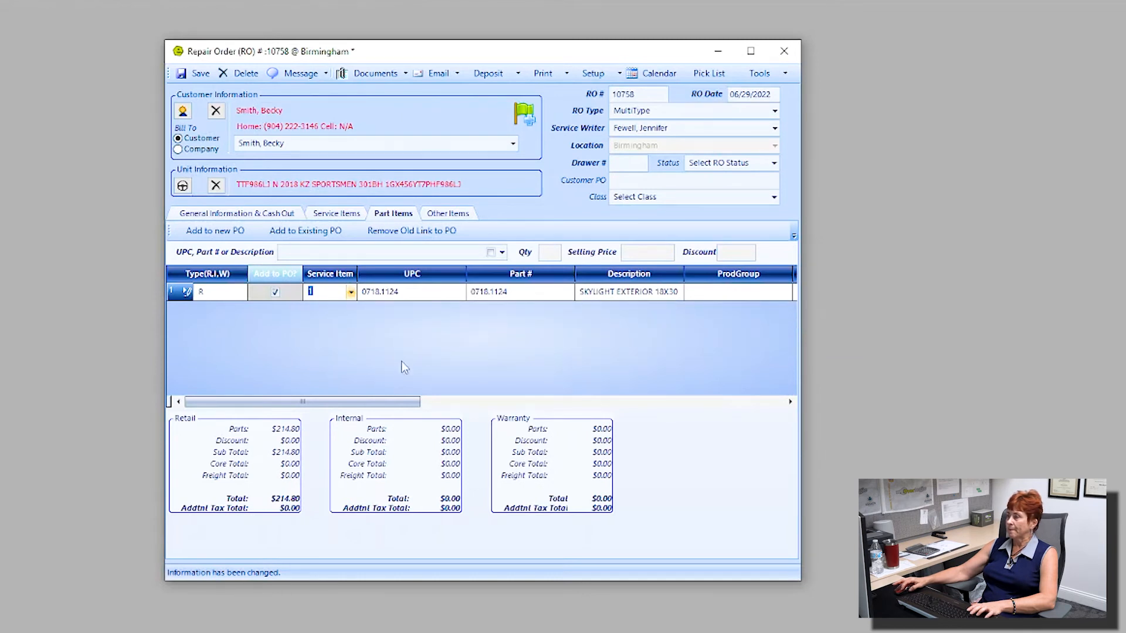
left_click_drag(352, 403, 478, 423)
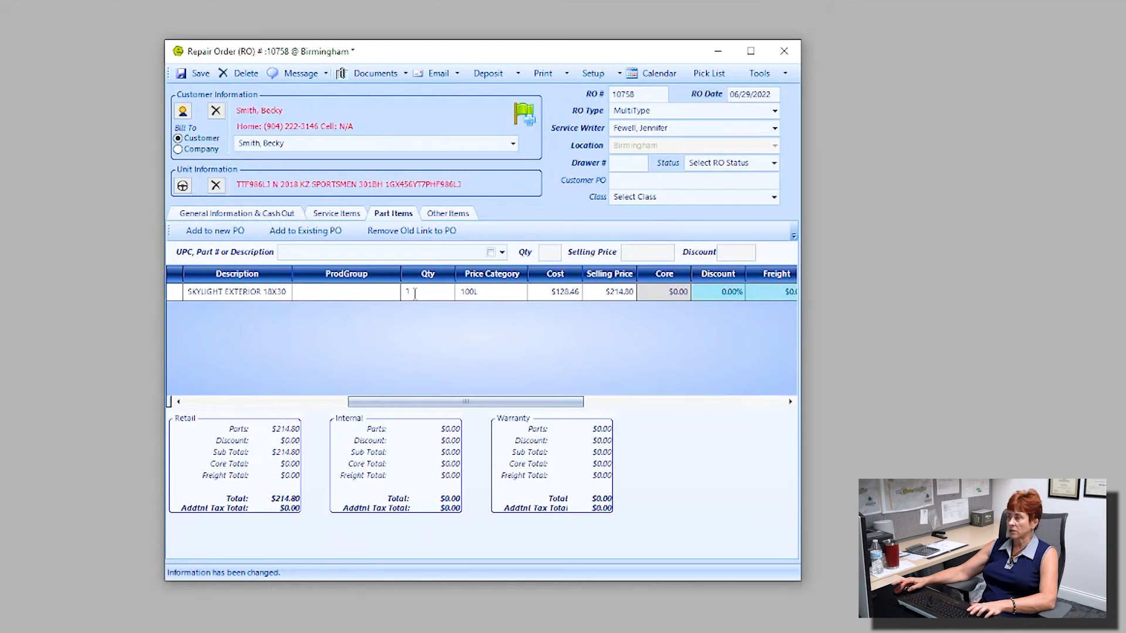
left_click_drag(396, 405, 489, 404)
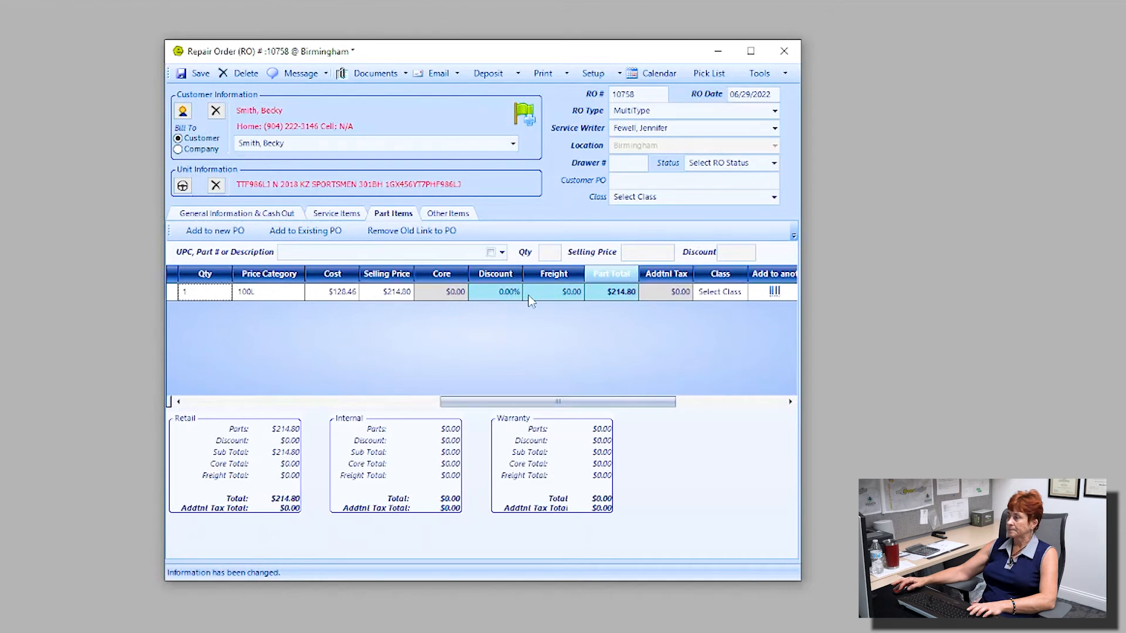
left_click_drag(502, 402, 233, 401)
Step: Search for sealant and add the Sealant 27DP part with quantity 10
left_click(358, 253)
type("sealant")
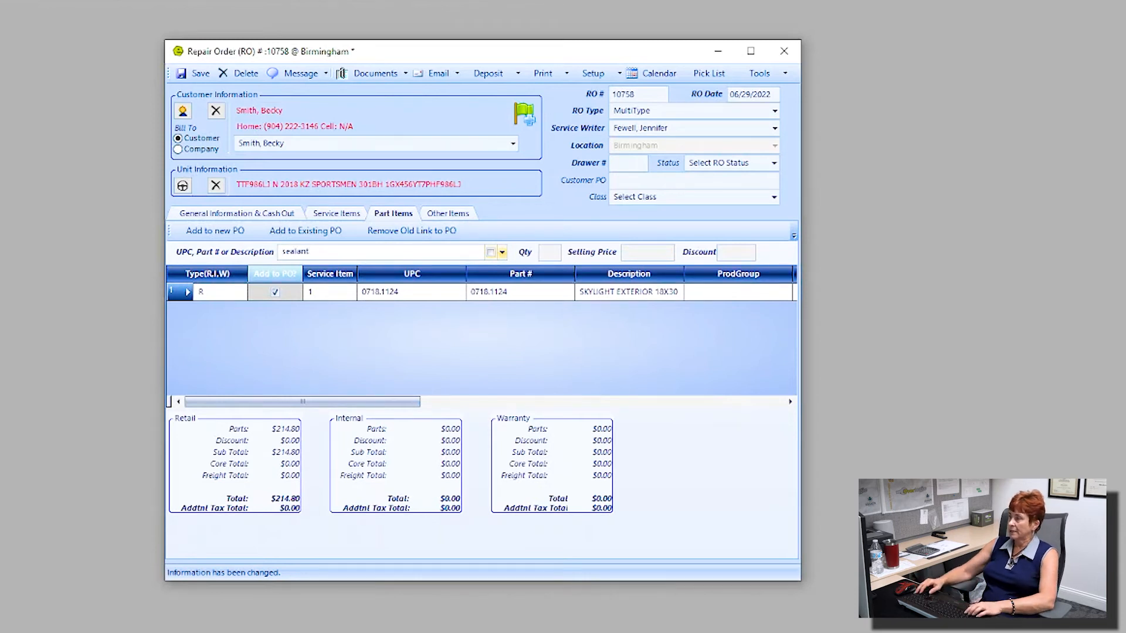
left_click(502, 253)
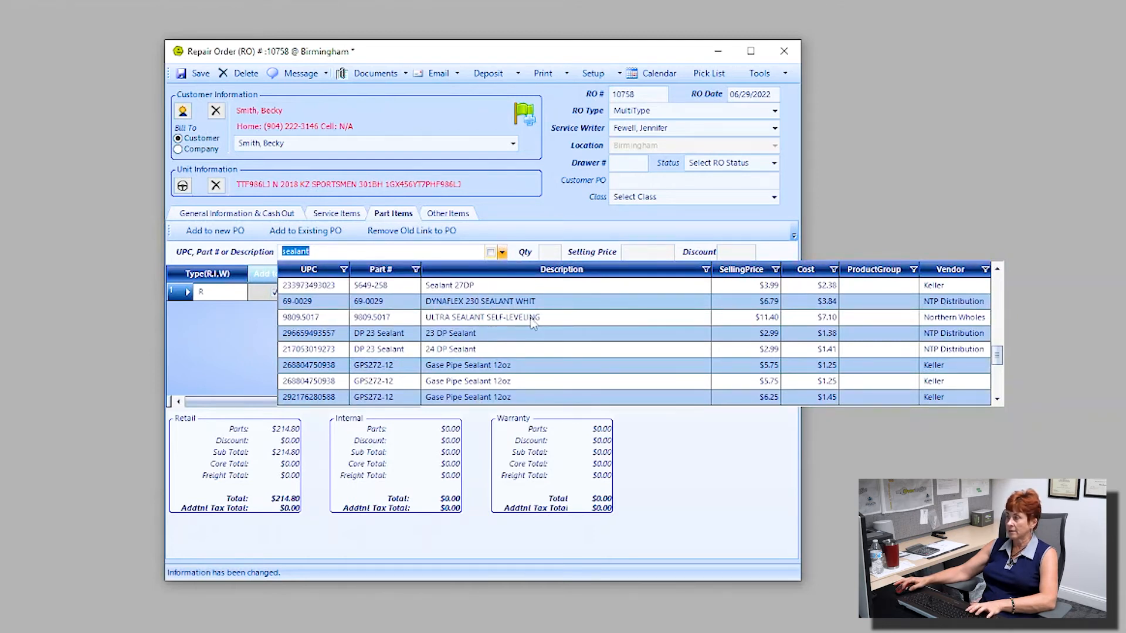
left_click(505, 286)
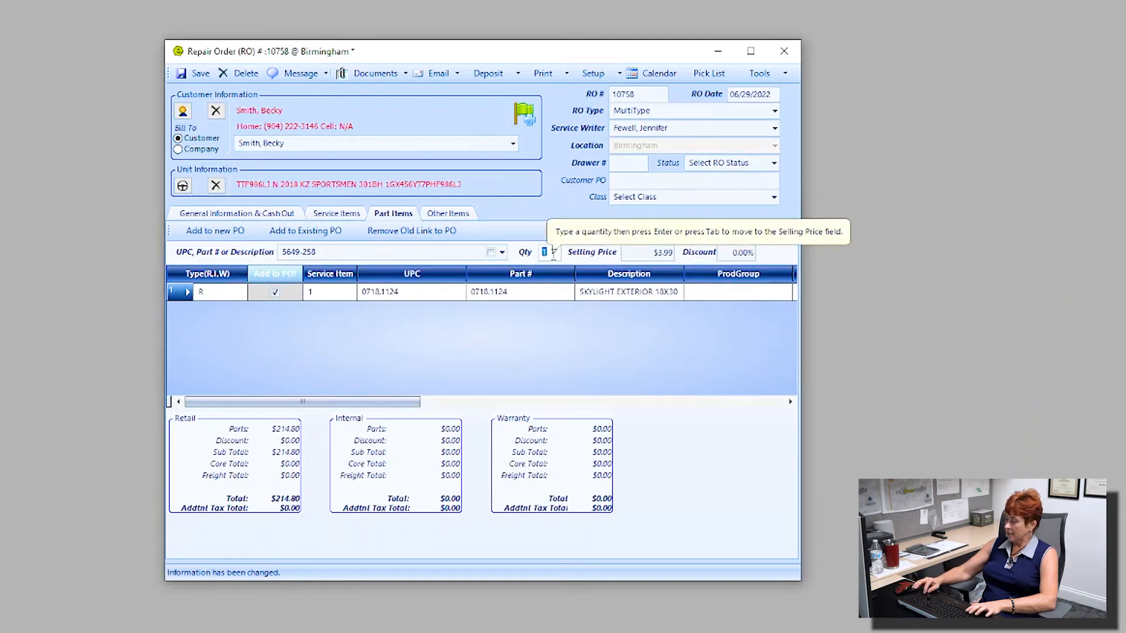
type("10")
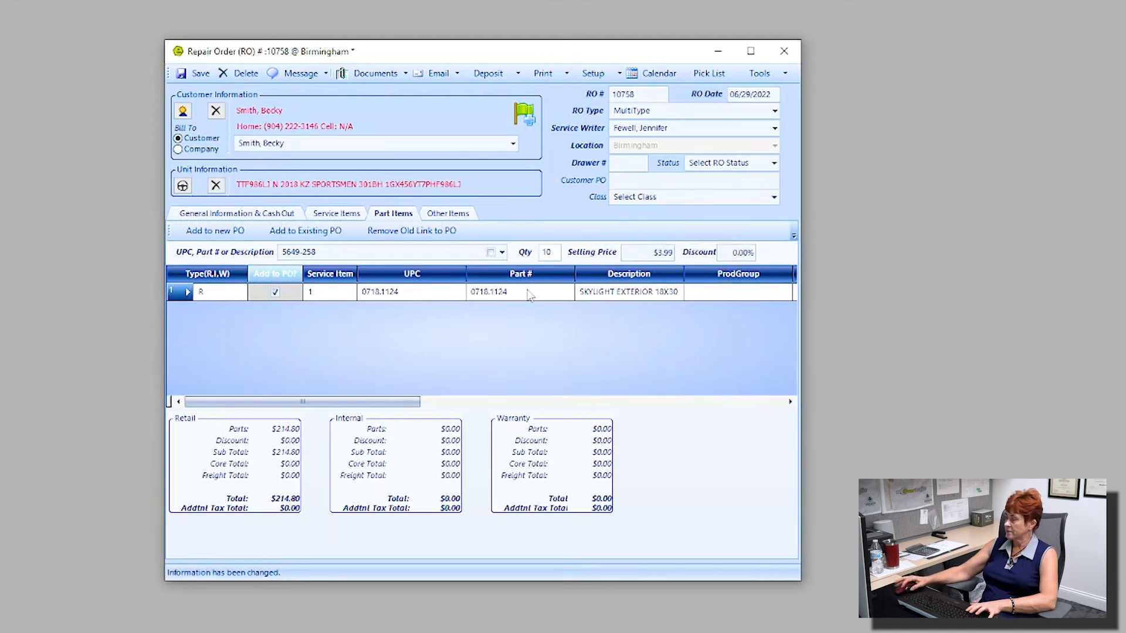
key("Return")
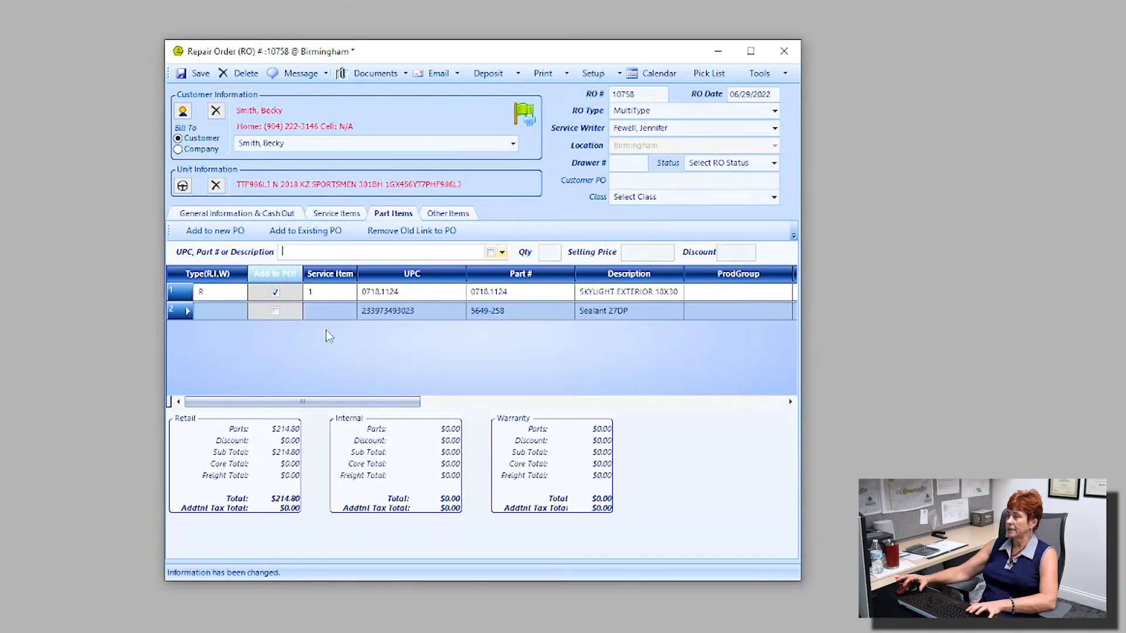
Step: Make the sealant a retail part on the skylight repair and save the order
left_click(237, 312)
left_click(241, 312)
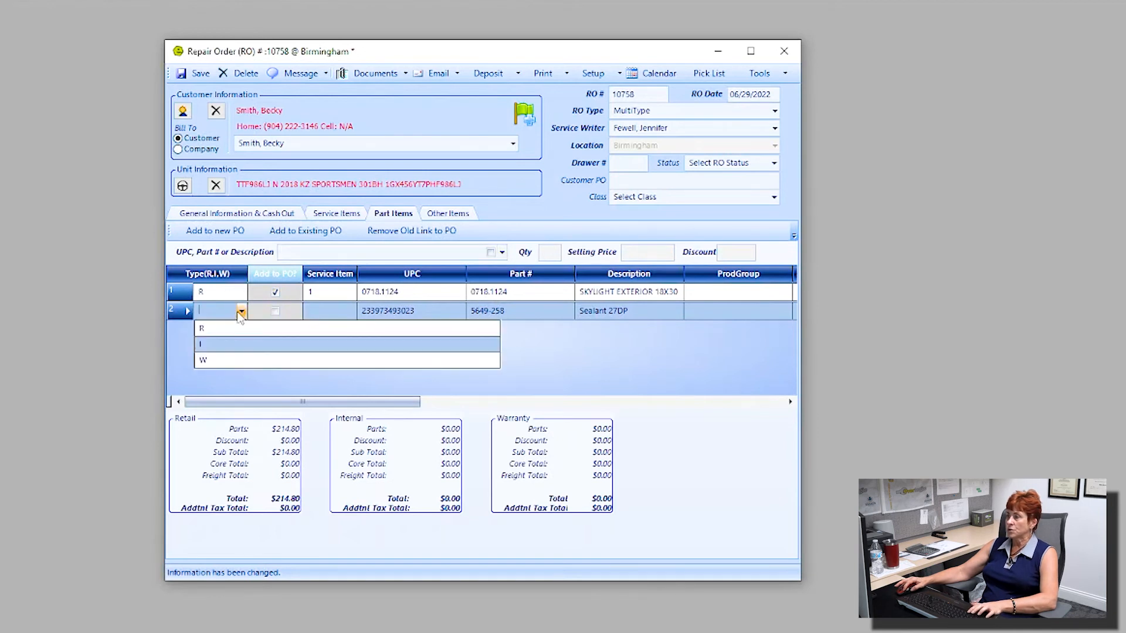
left_click(215, 332)
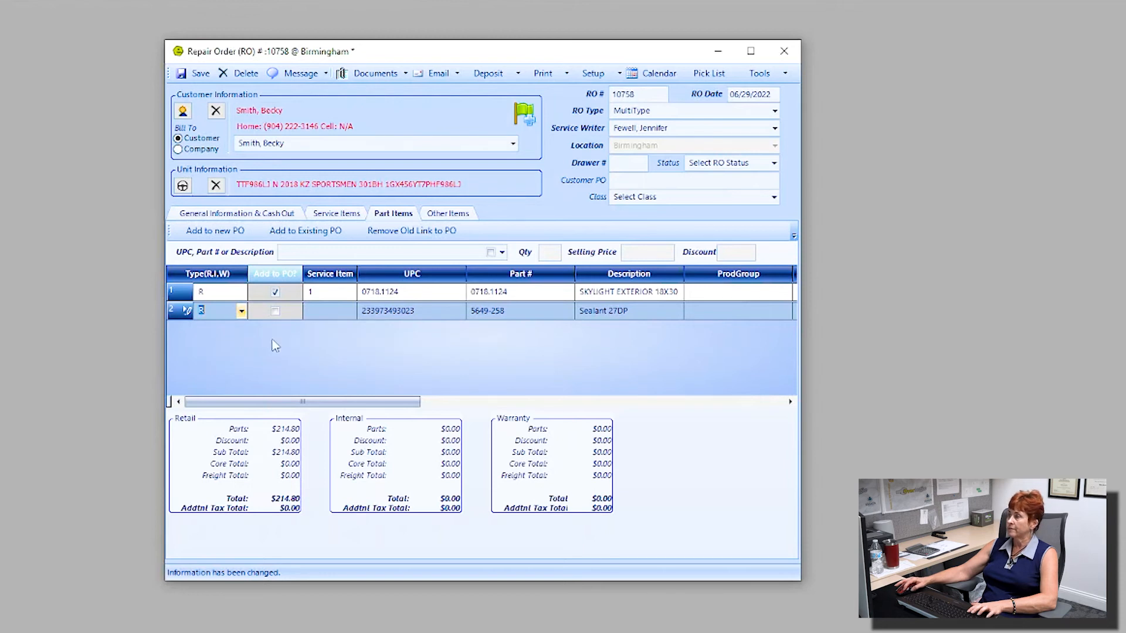
left_click(350, 311)
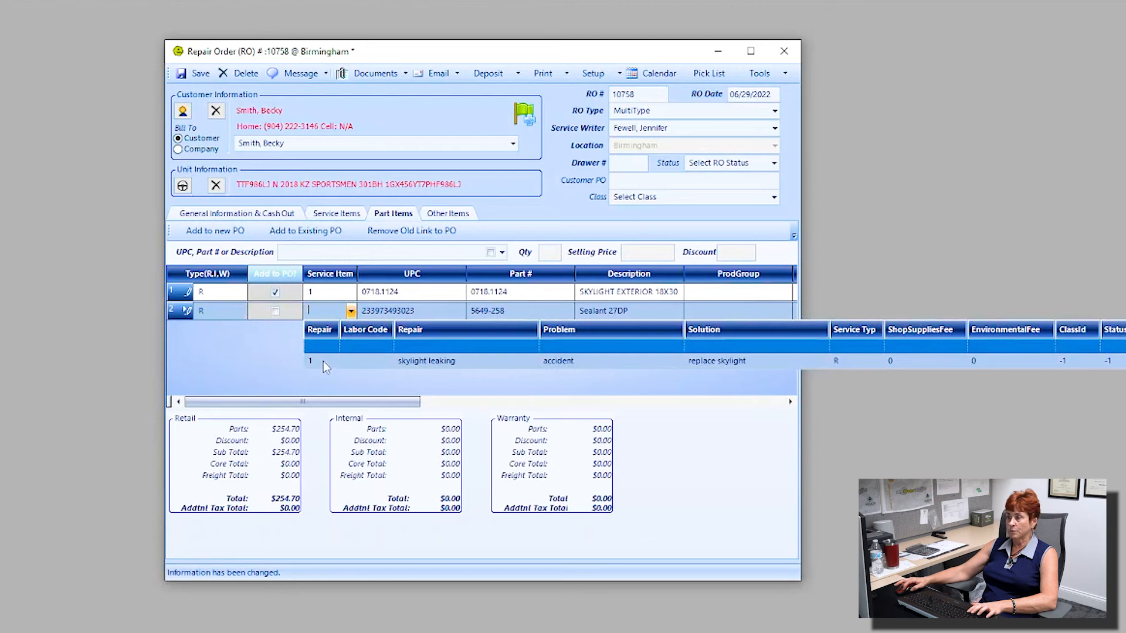
left_click(442, 361)
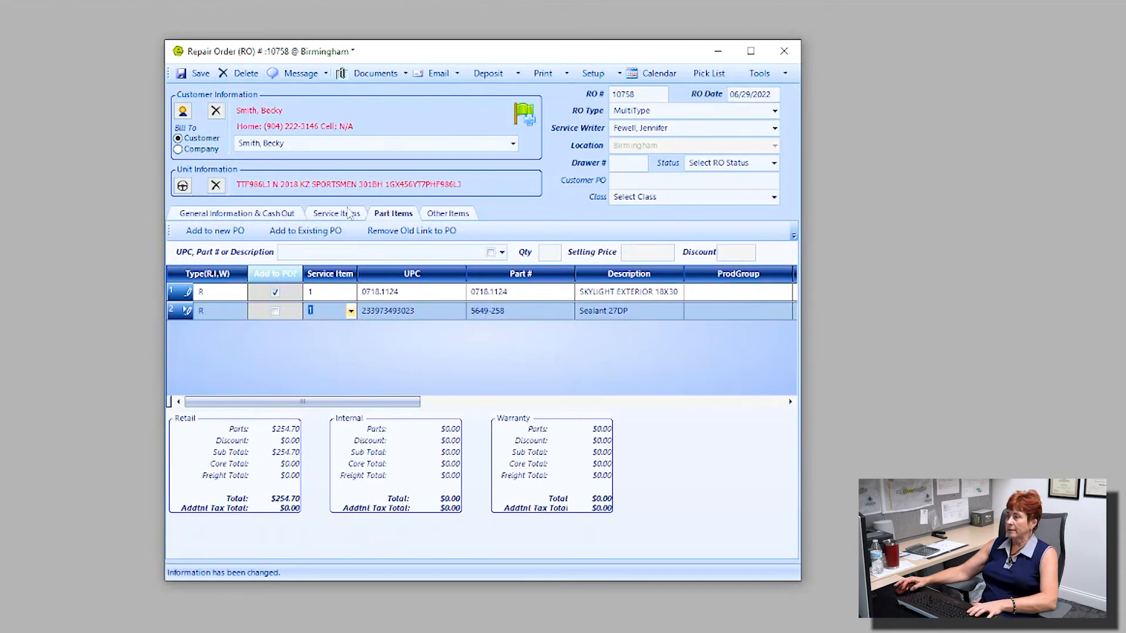
left_click(189, 74)
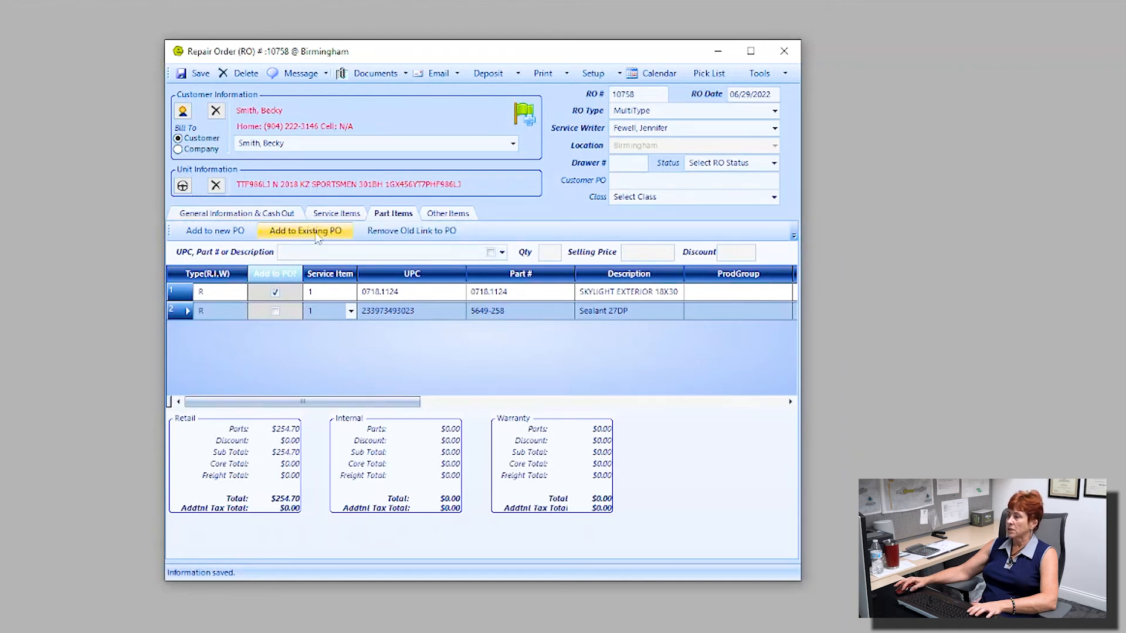
Step: Create a second service job as a warranty repair
left_click(326, 213)
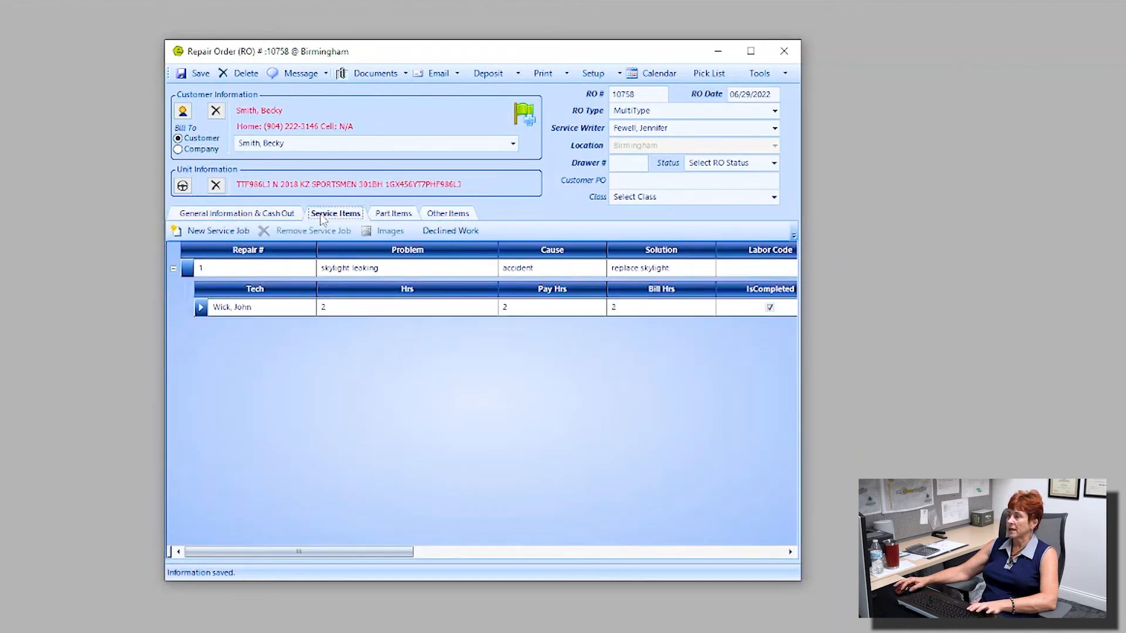
left_click(212, 232)
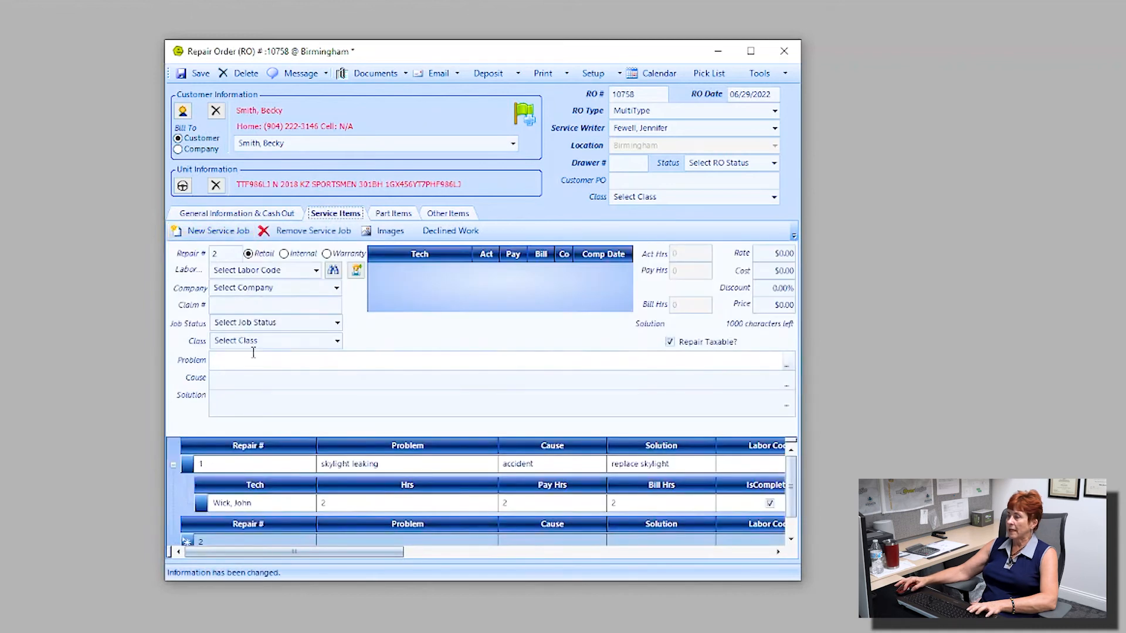
double_click(226, 254)
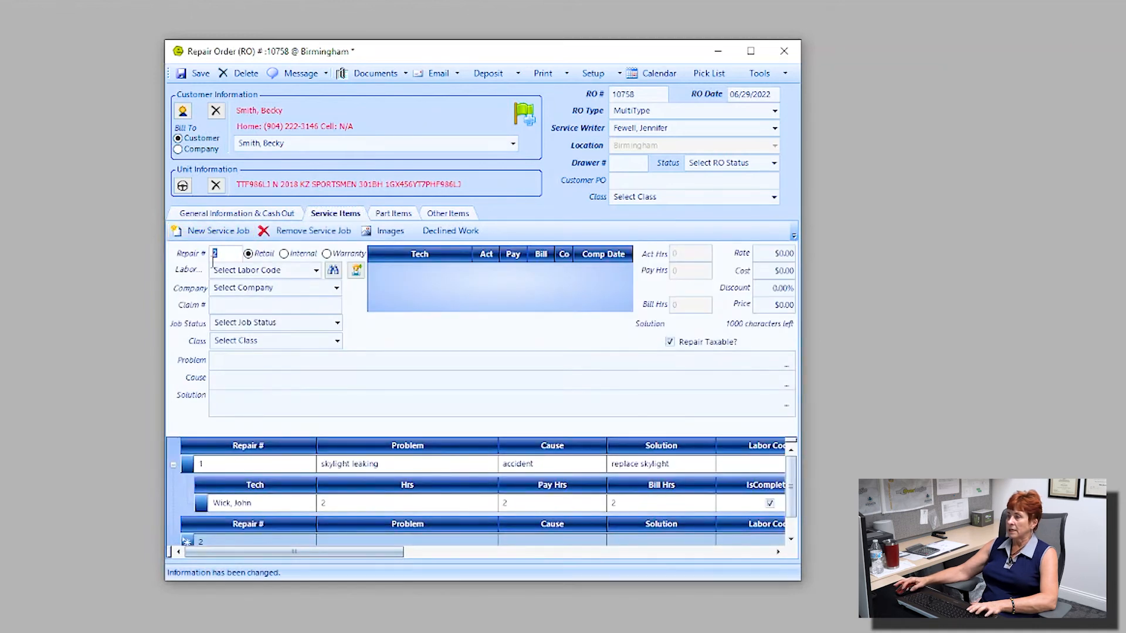
left_click(327, 255)
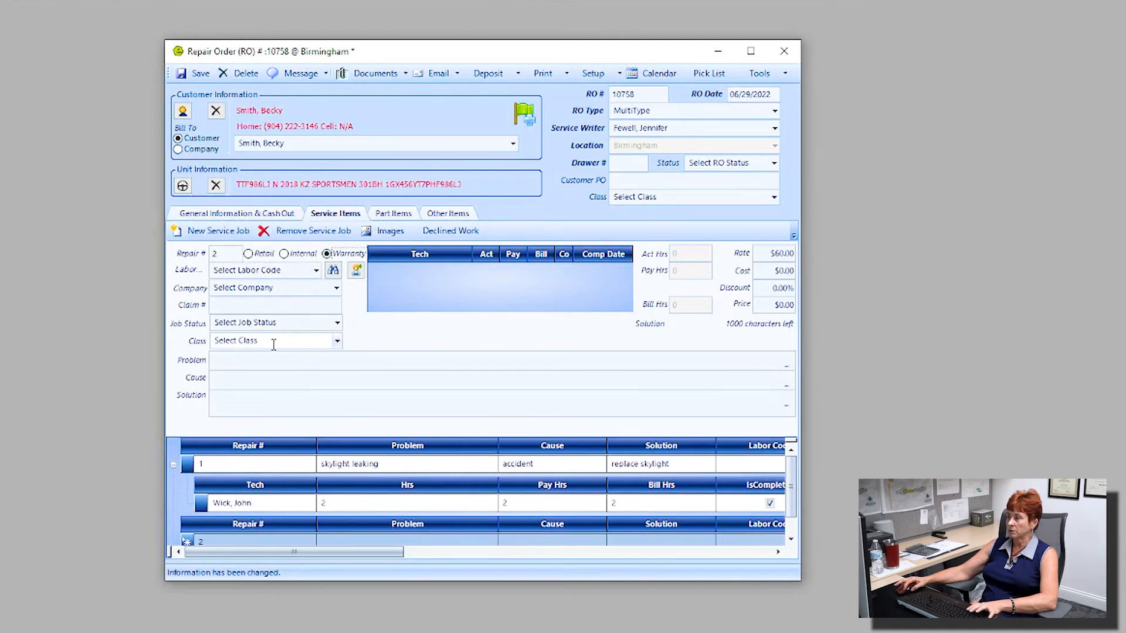
Step: Enter 'faulty shocks from factory' as both the job's problem and cause
left_click(252, 361)
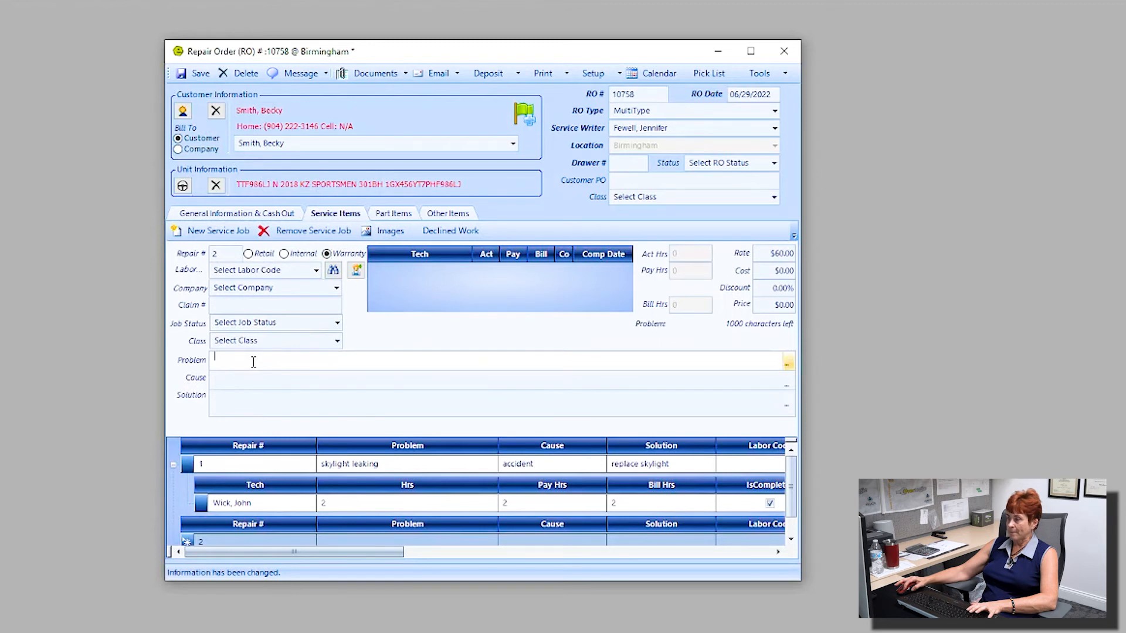
type("faulty shocks f")
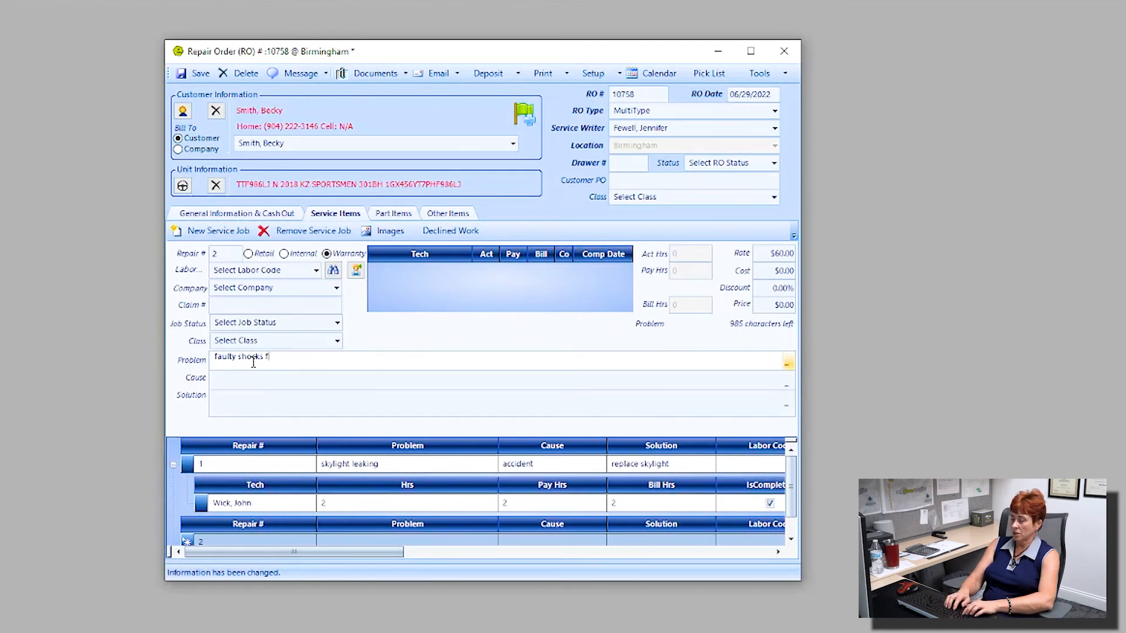
type("tory")
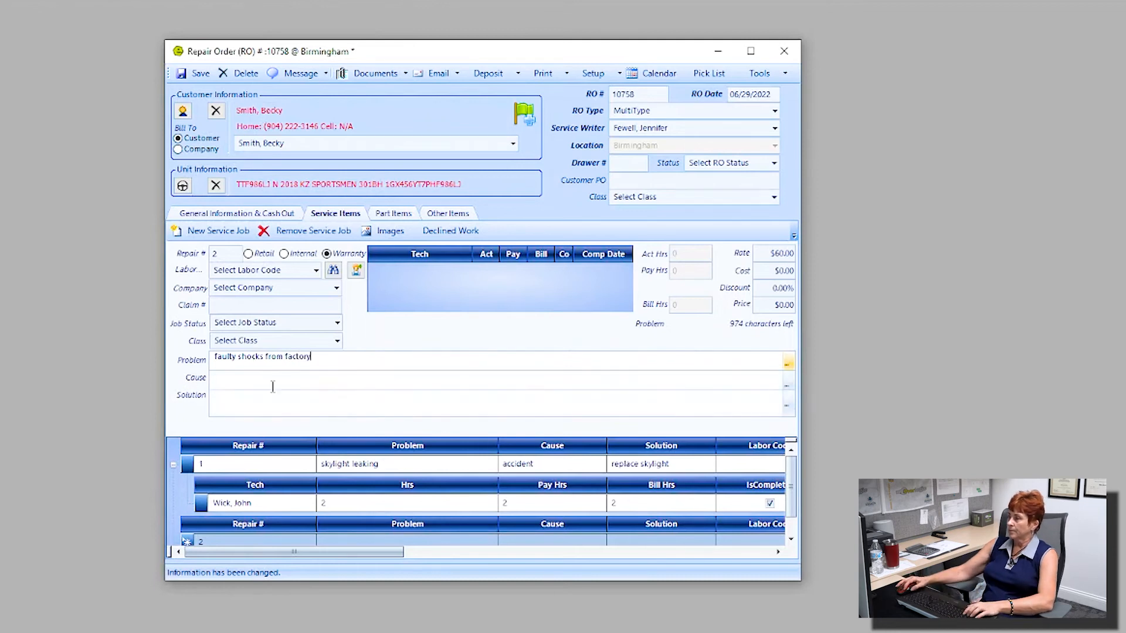
left_click_drag(315, 357, 196, 355)
key("ctrl+c")
left_click(241, 377)
key("ctrl+v")
left_click(242, 397)
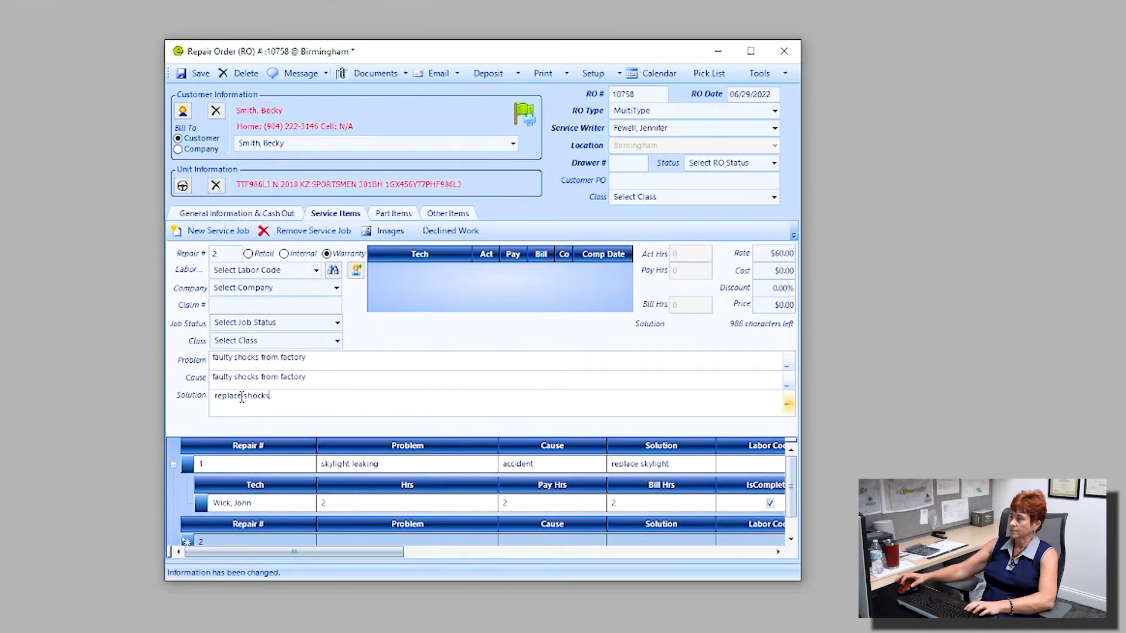
Step: Add a technician to the shocks job with 2 hours, marked Completed
left_click(356, 271)
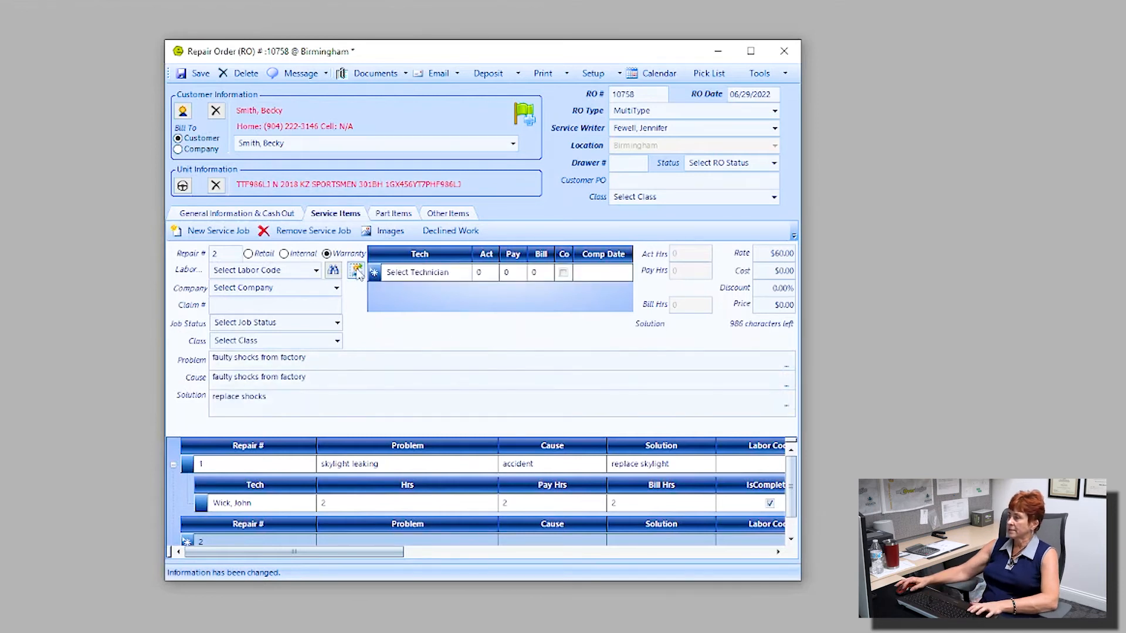
left_click(464, 274)
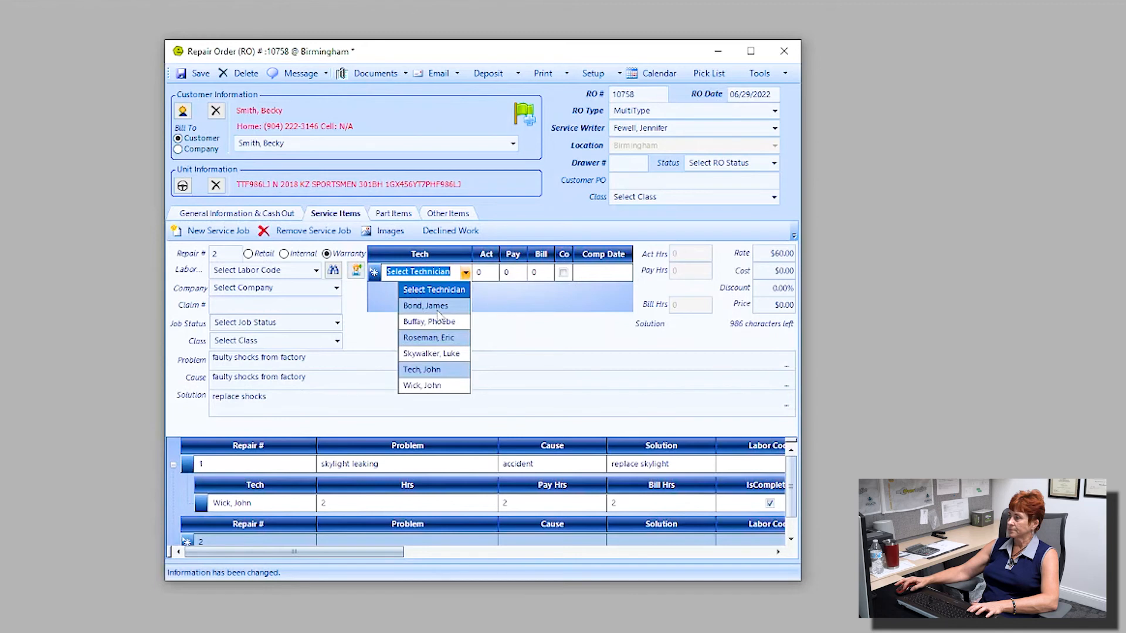
left_click(434, 306)
left_click(484, 274)
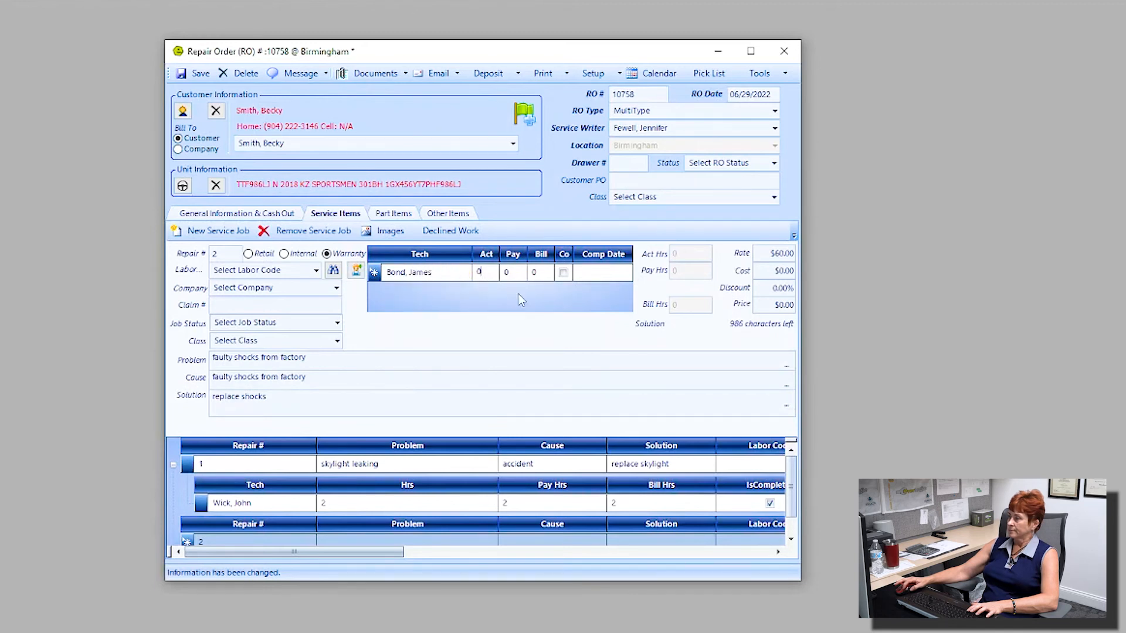
type("2")
key("Tab")
key("Tab")
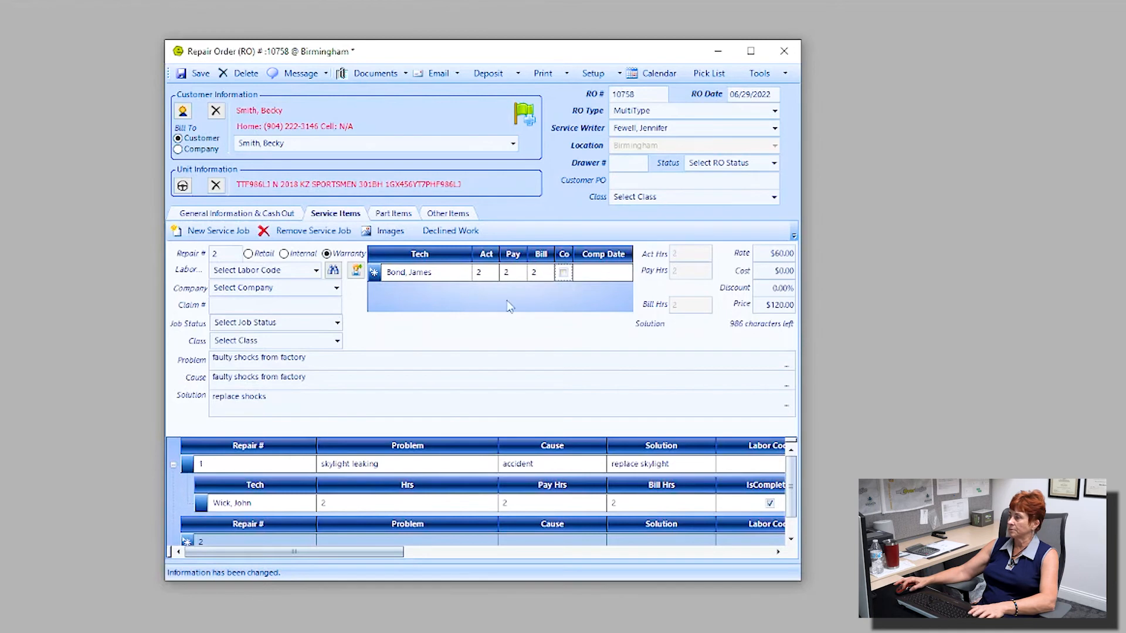
left_click_drag(572, 254, 603, 254)
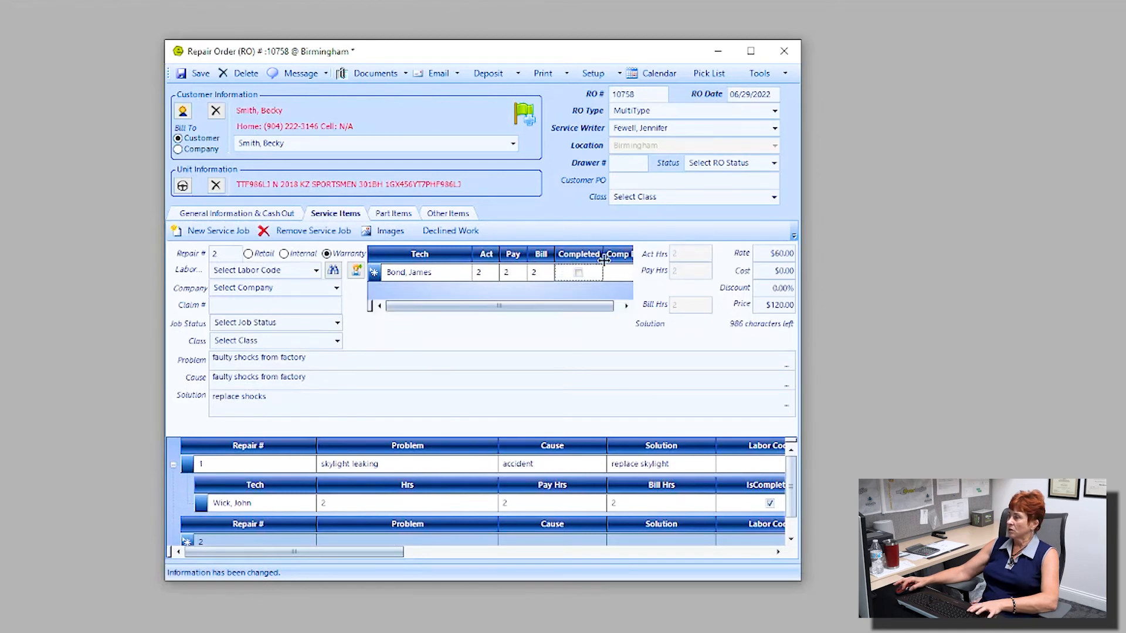
left_click(578, 274)
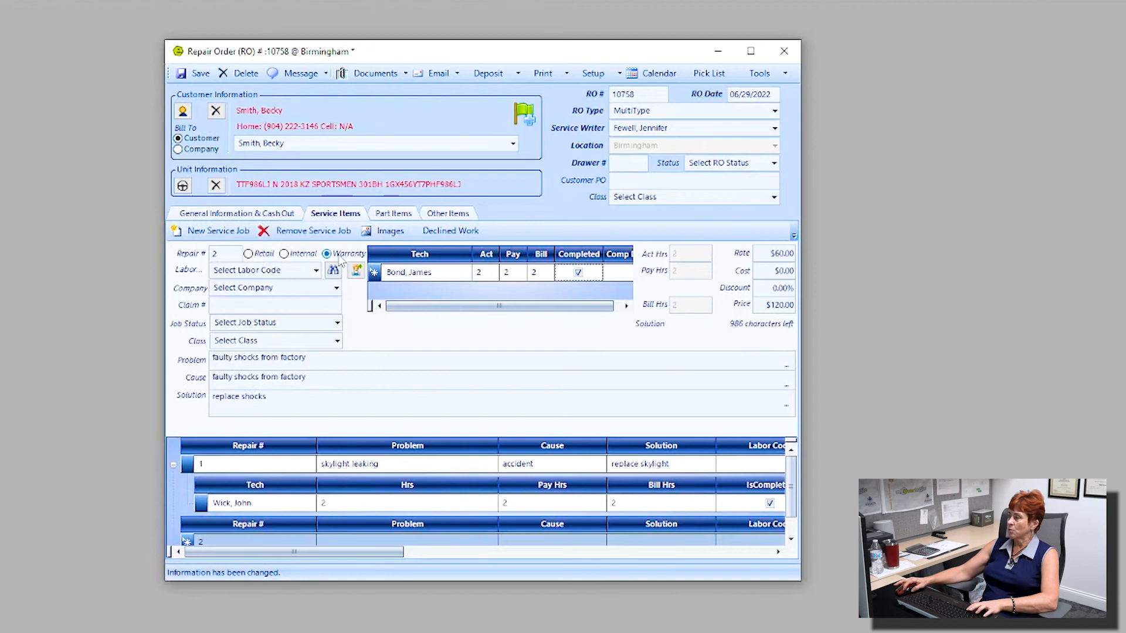
Step: Bill the job to Shasta Warranty under the warranty claim number and save
left_click(287, 287)
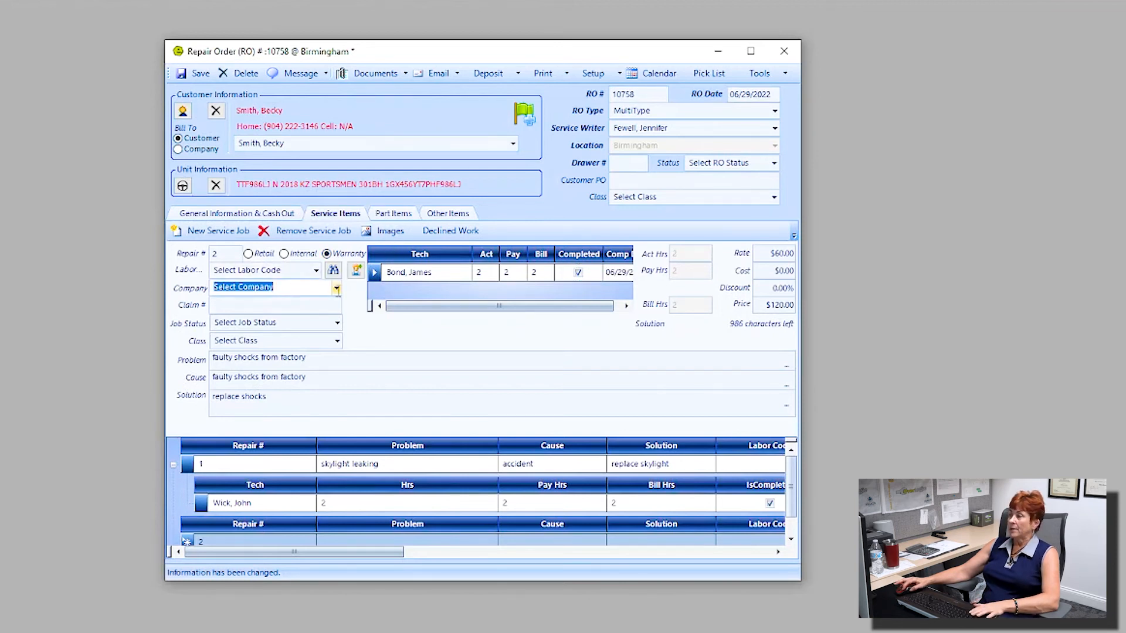
left_click(336, 288)
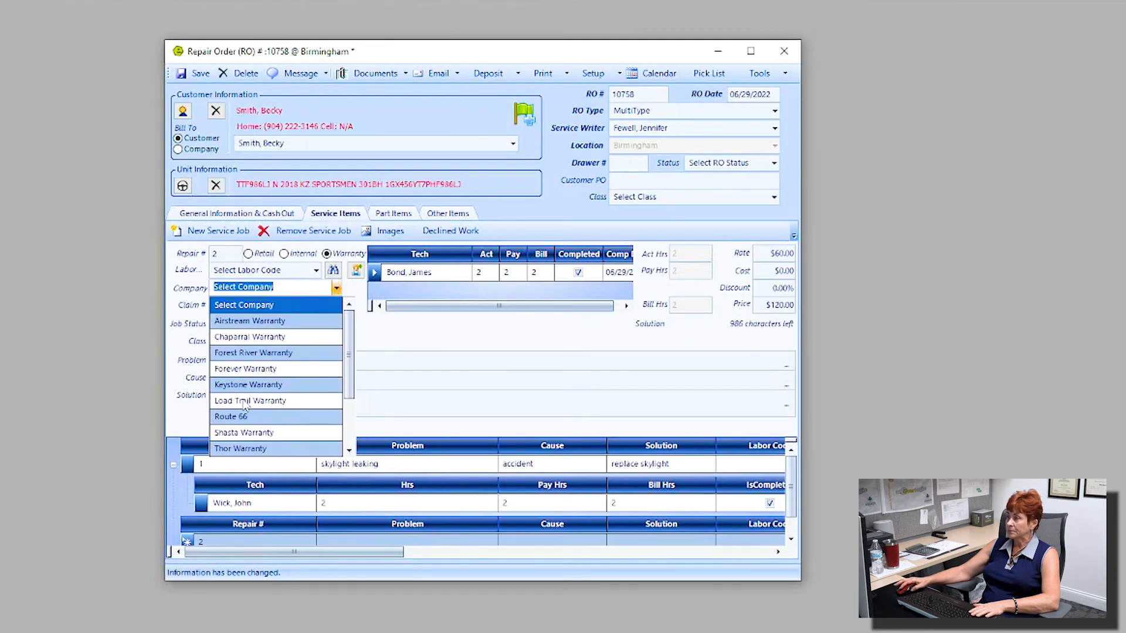
left_click(256, 433)
left_click(292, 306)
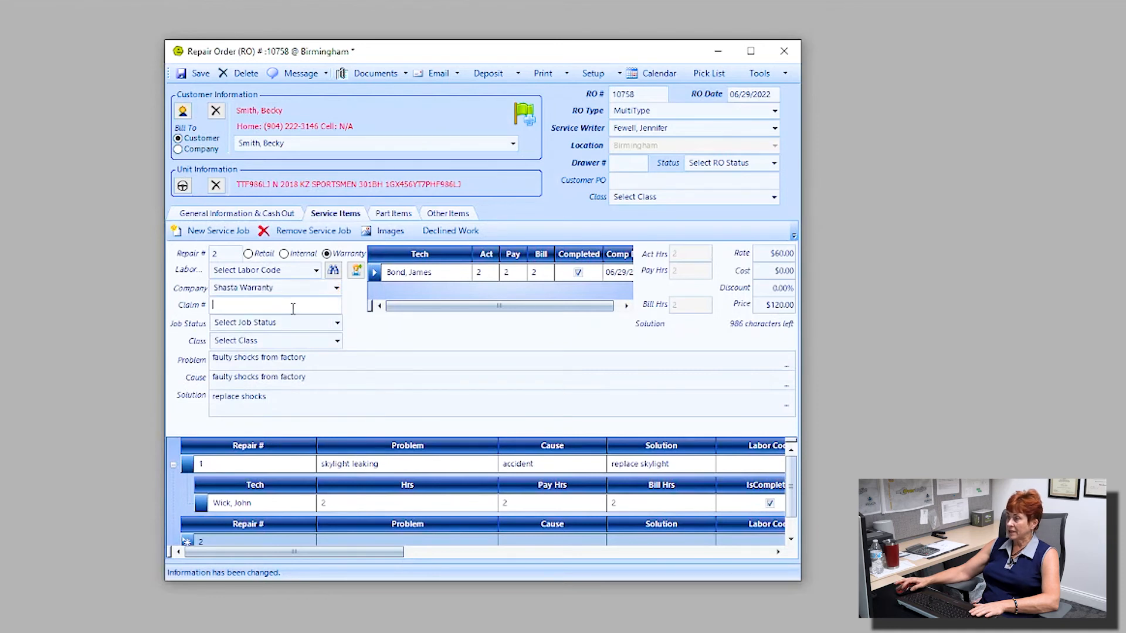
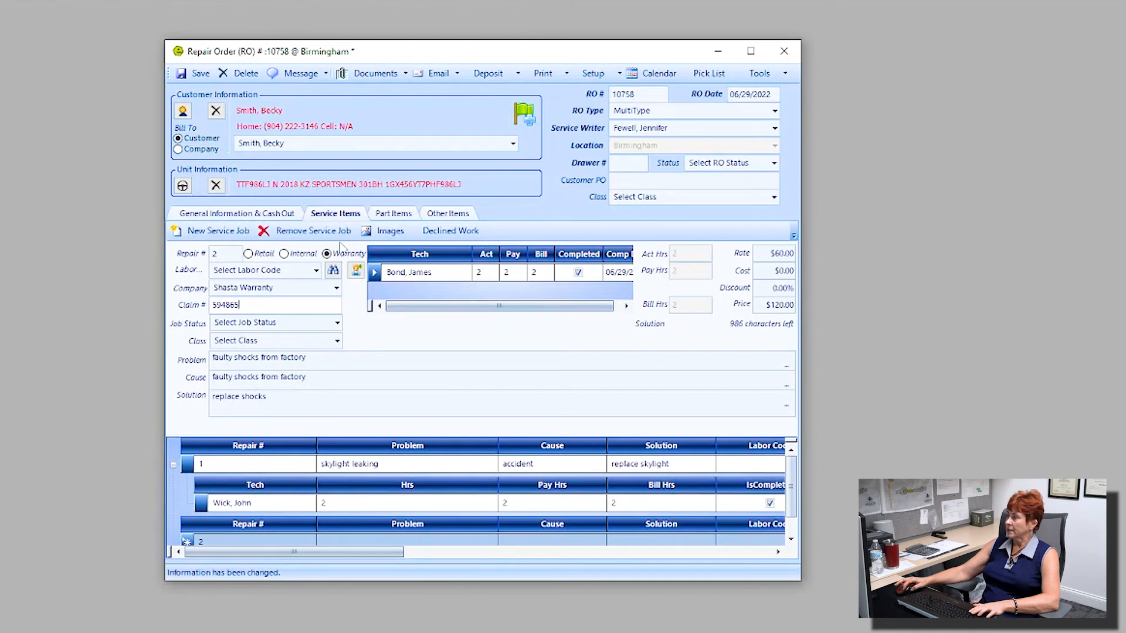
left_click(197, 74)
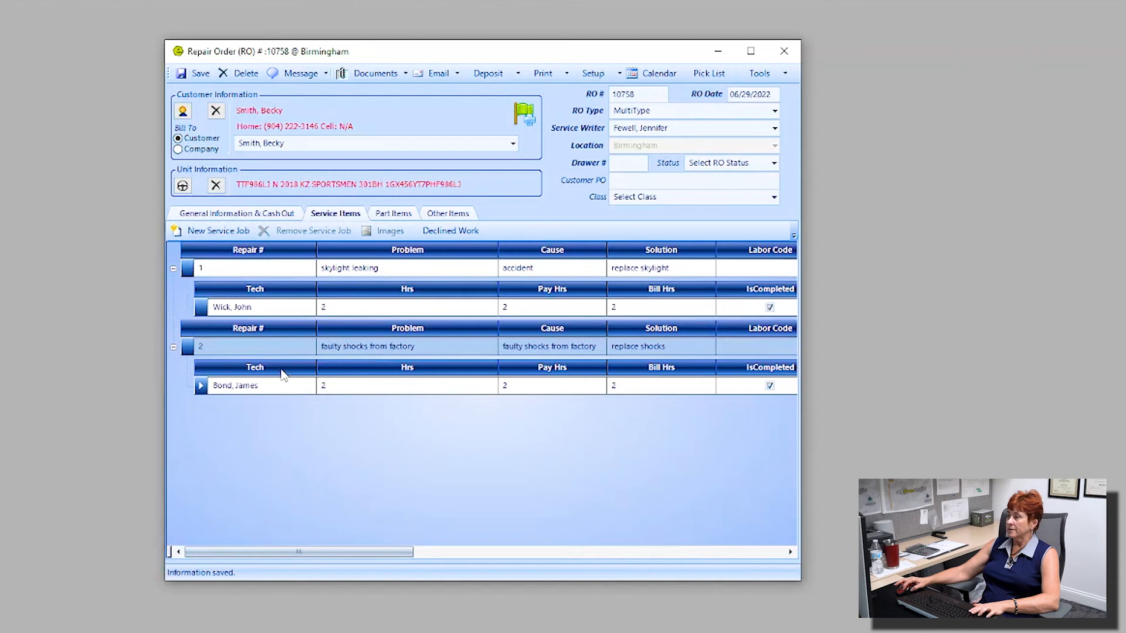
Step: Search parts for 'shock' and pick 03-9594 Transom Saver Shocks from the supplier catalog
left_click(393, 214)
left_click(340, 252)
type("shocks")
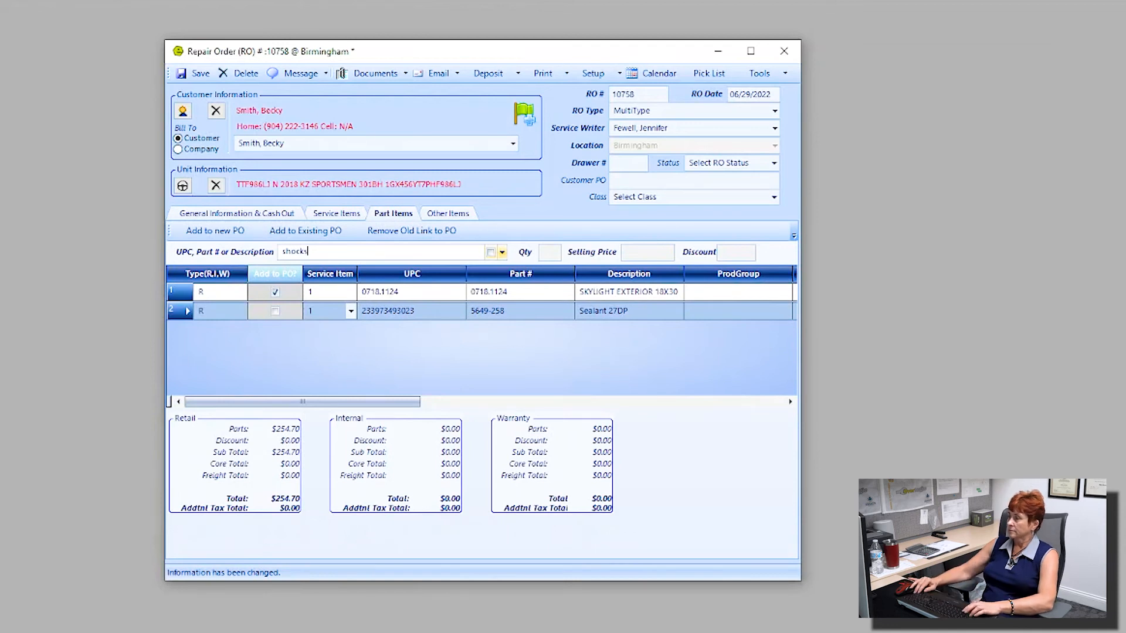
key("Return")
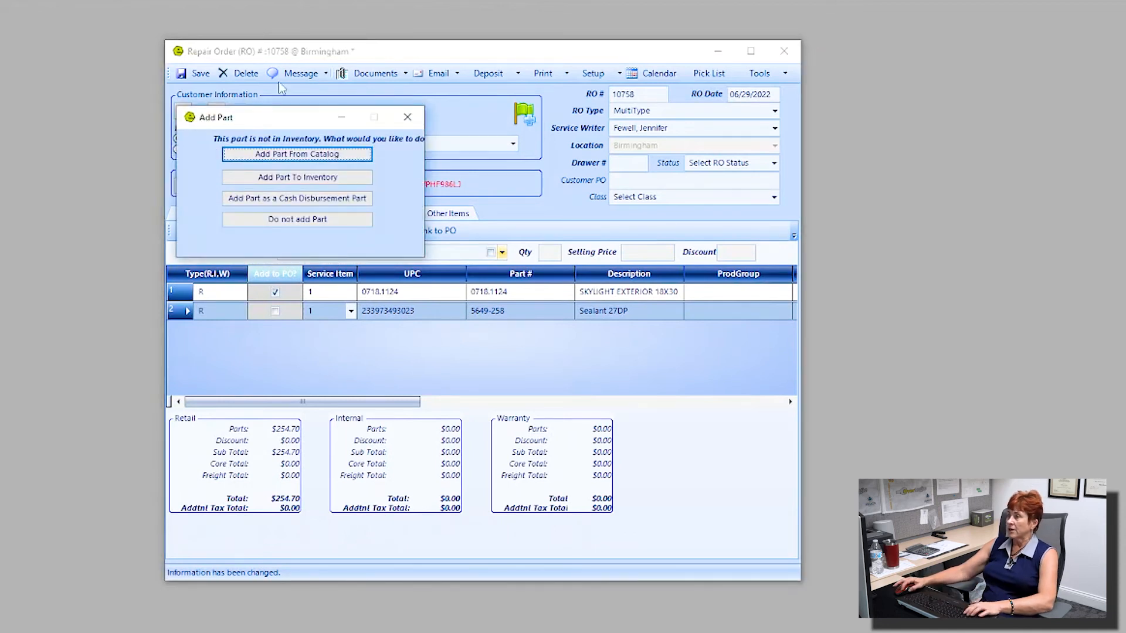
left_click(315, 155)
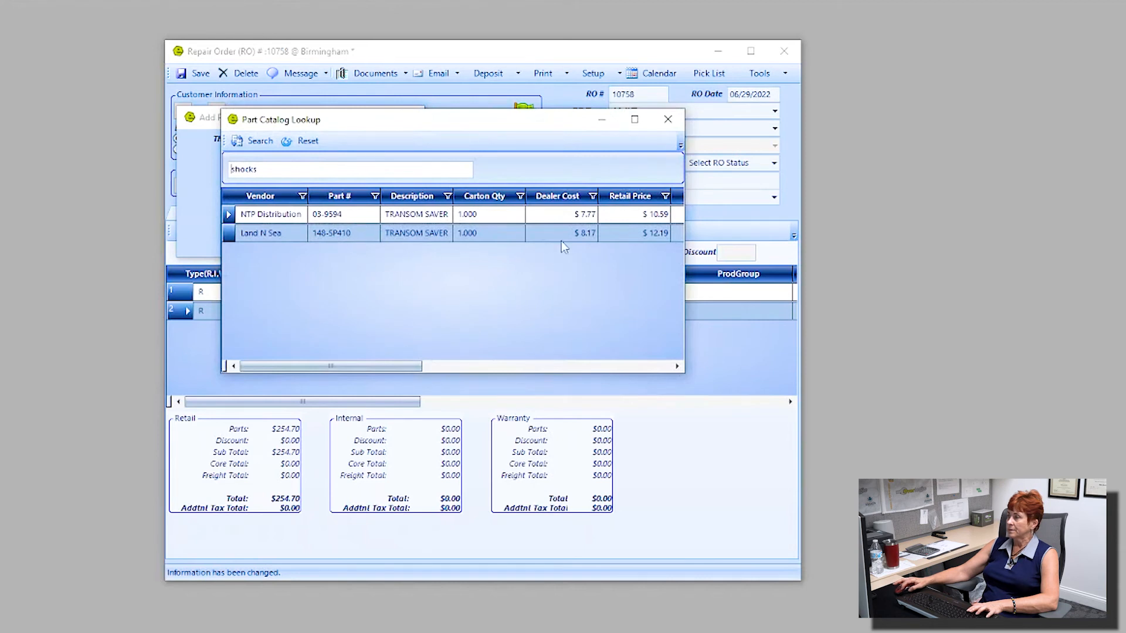
double_click(471, 218)
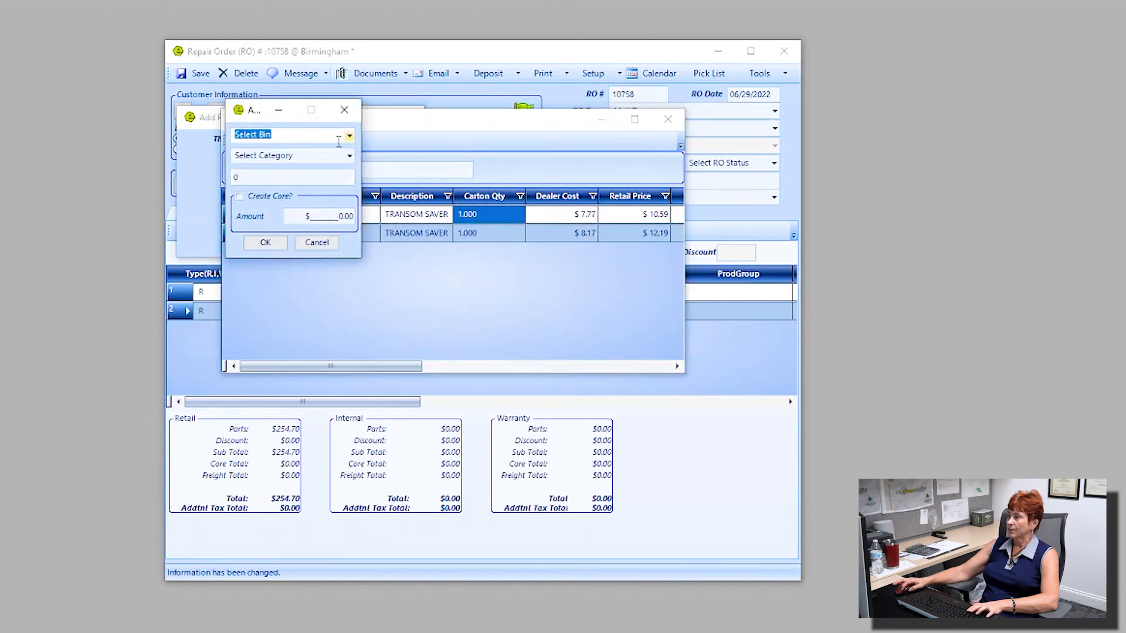
Step: File the part in Bulk Storage under Brakes & Suspension and add it to the order
left_click(348, 136)
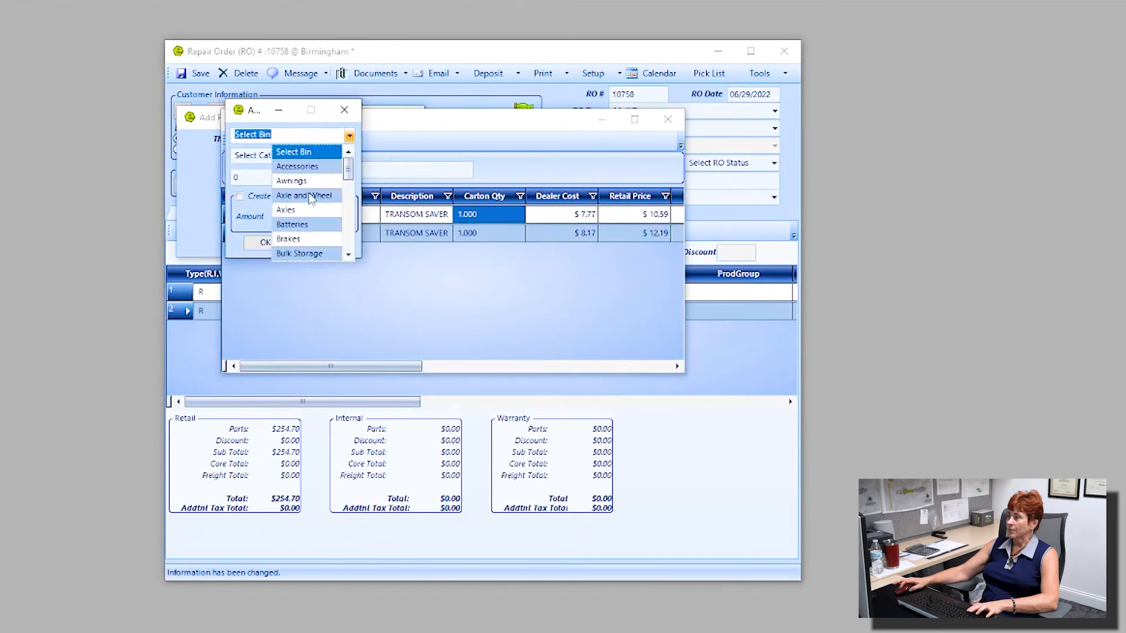
scroll(309, 199, "down", 1)
left_click(320, 166)
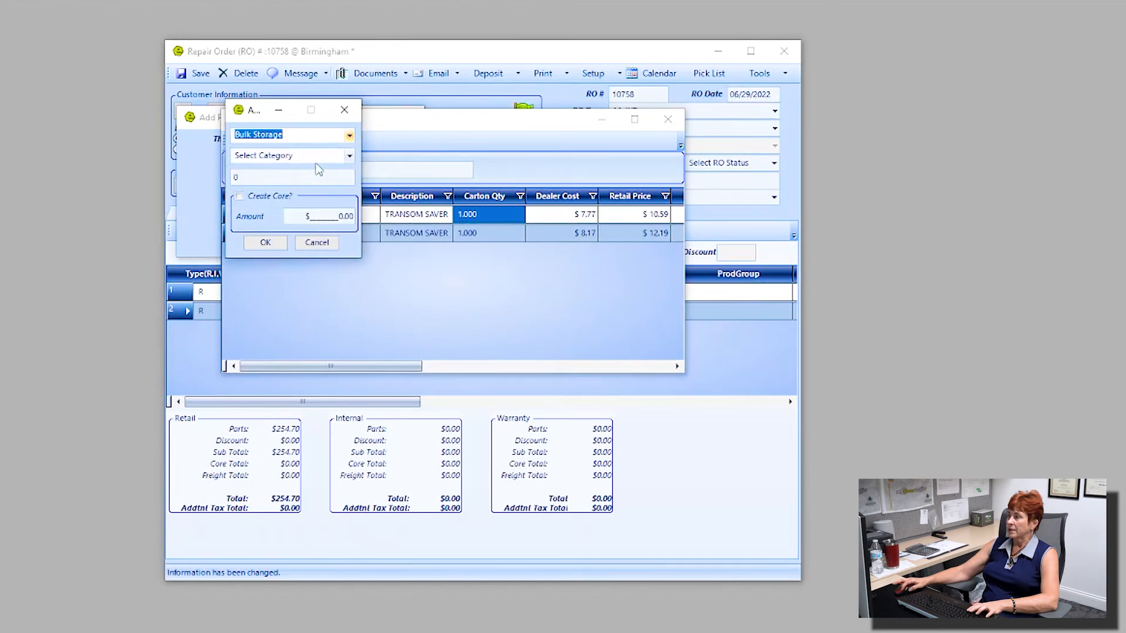
left_click(349, 155)
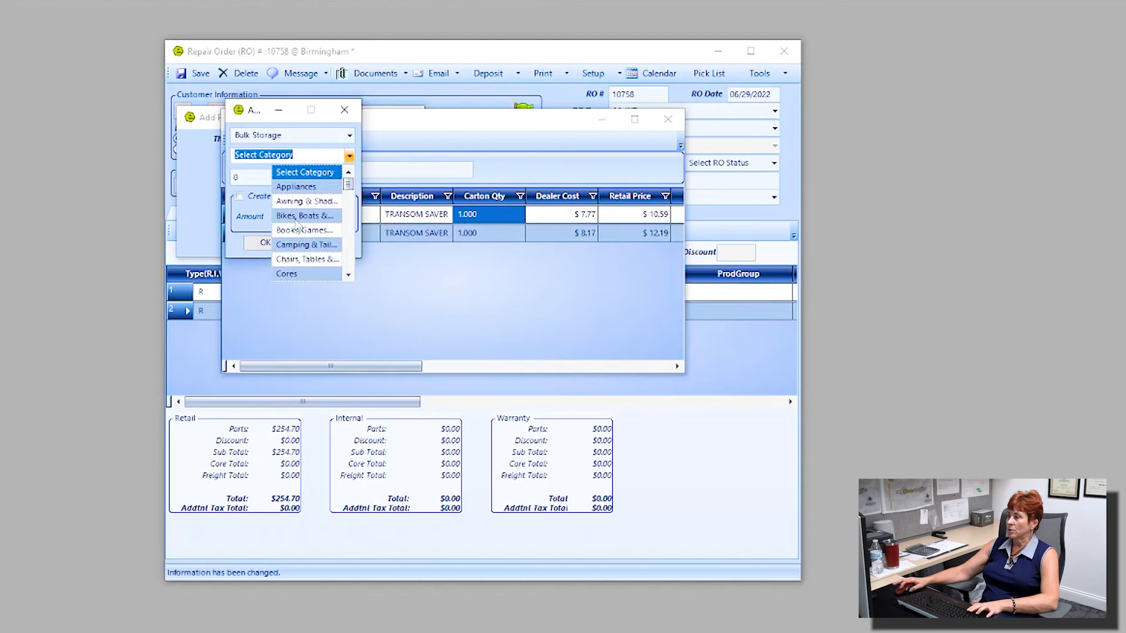
scroll(316, 221, "down", 1)
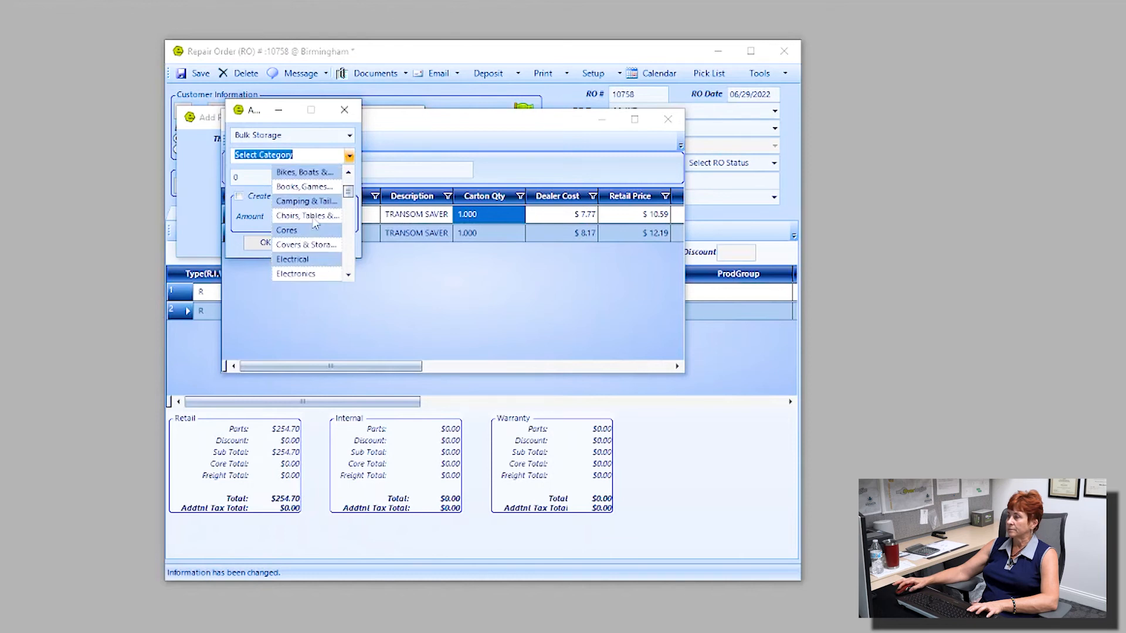
scroll(315, 222, "down", 1)
scroll(311, 233, "down", 1)
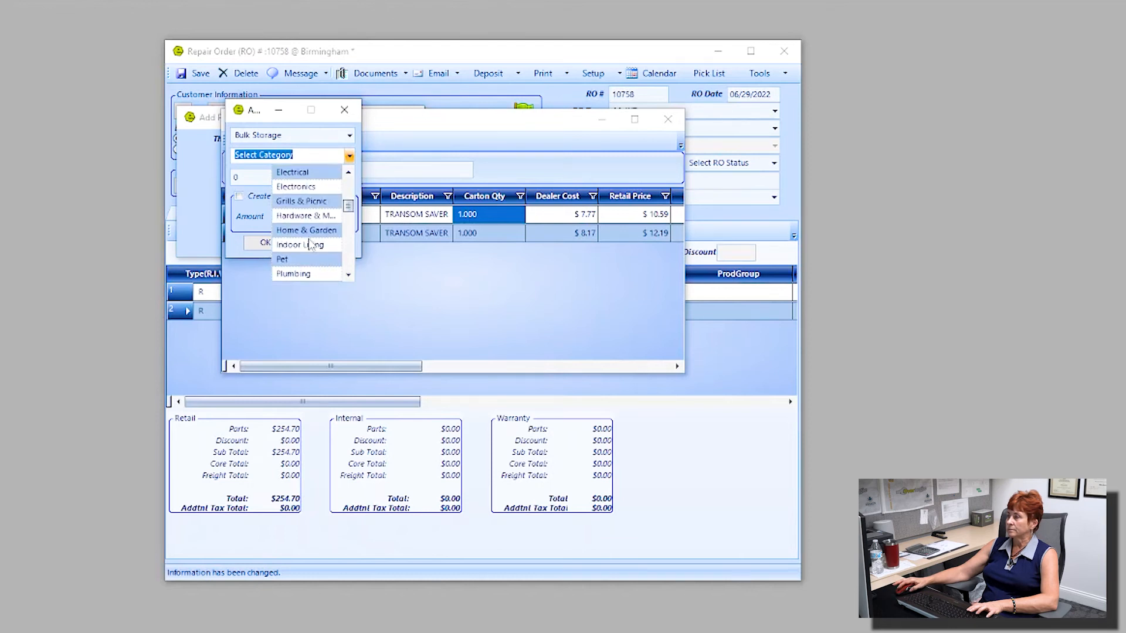
scroll(315, 255, "down", 1)
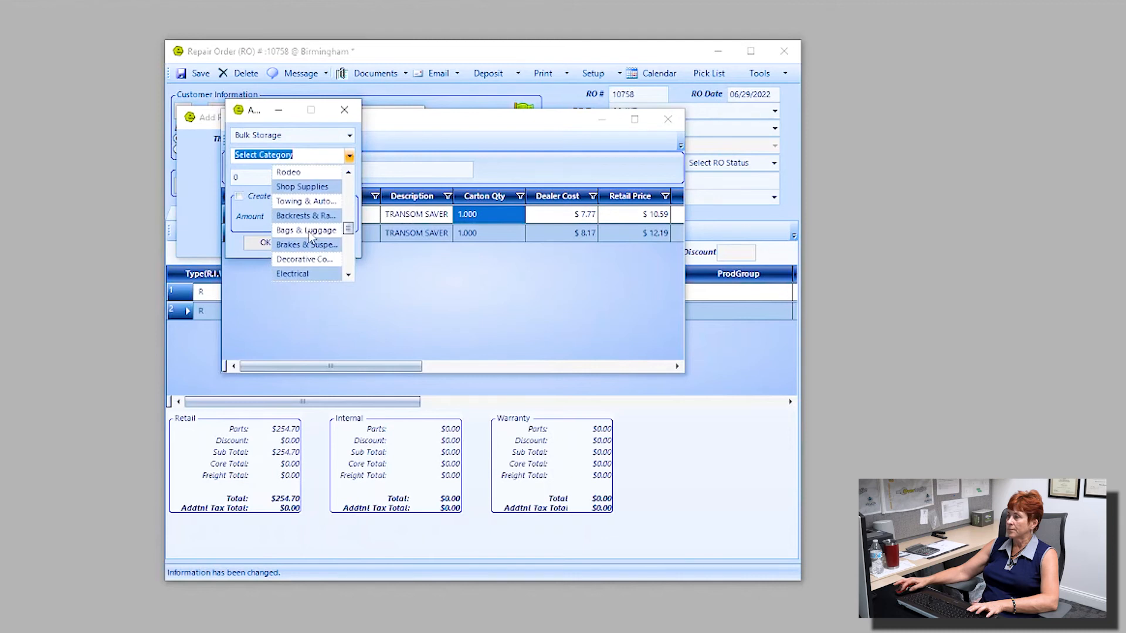
left_click(307, 244)
left_click(265, 242)
left_click(232, 333)
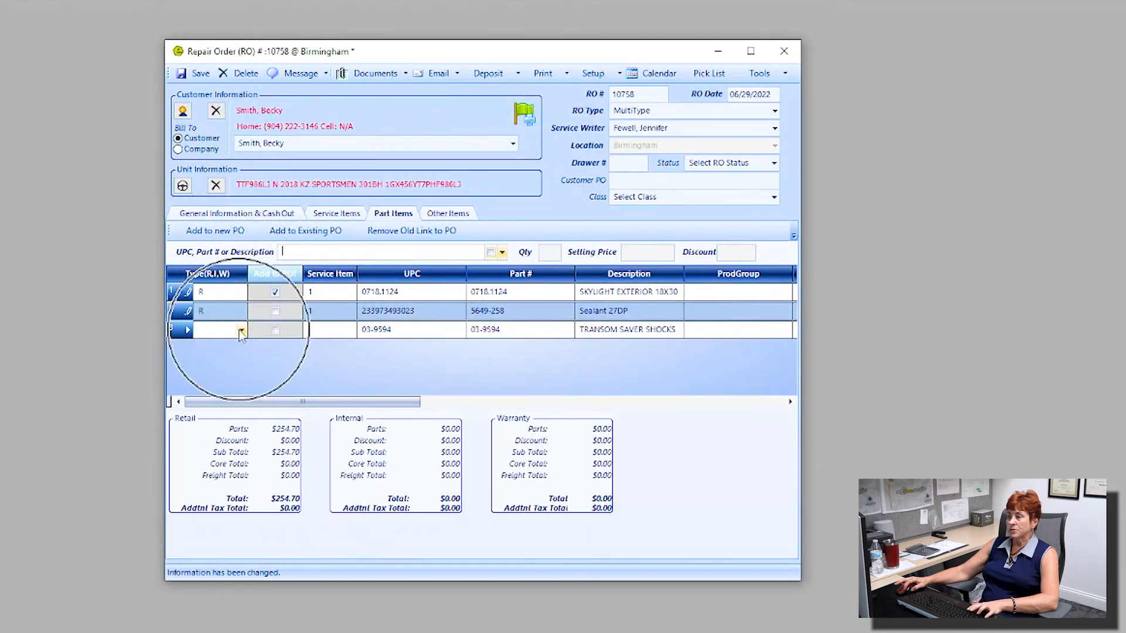
Step: Set the shocks part in row 3 to type W and link it to repair 2
left_click(241, 332)
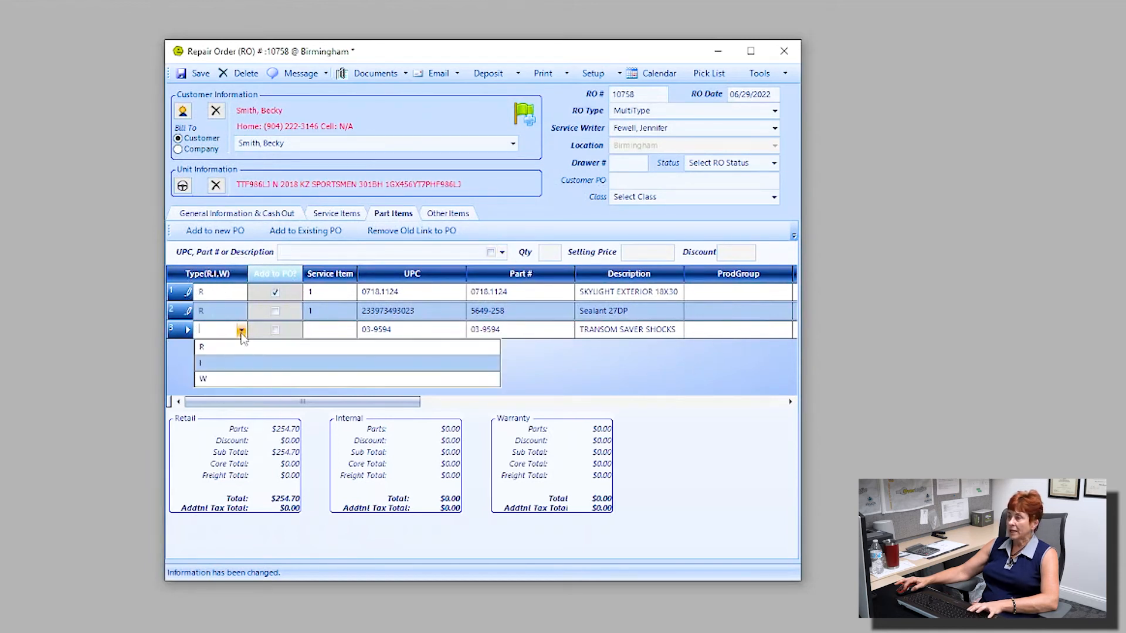
left_click(205, 381)
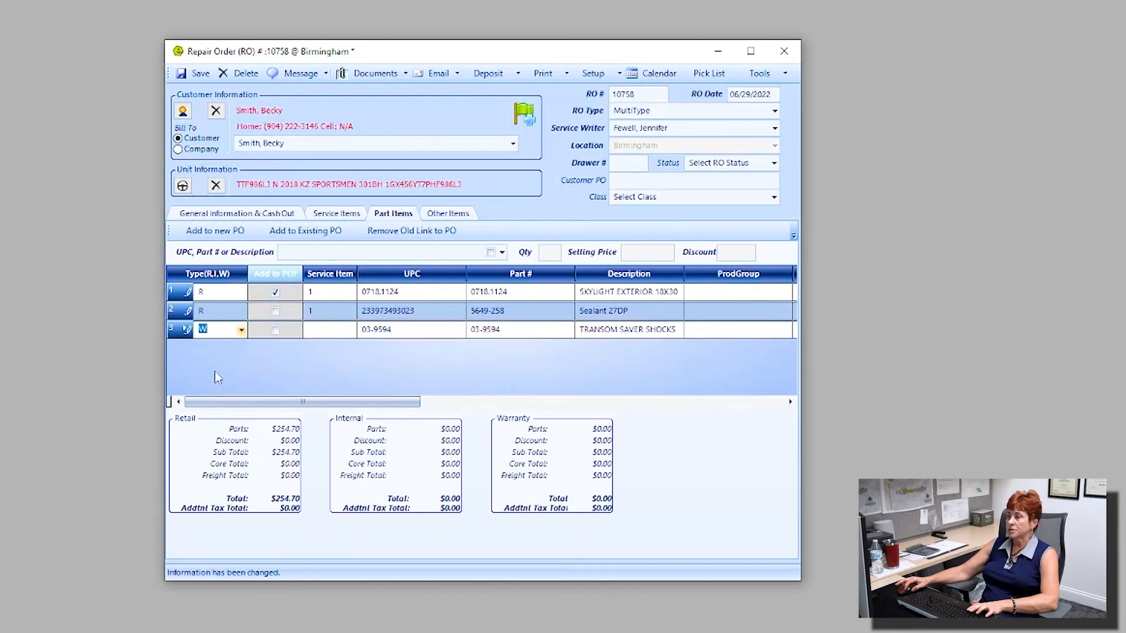
left_click(350, 331)
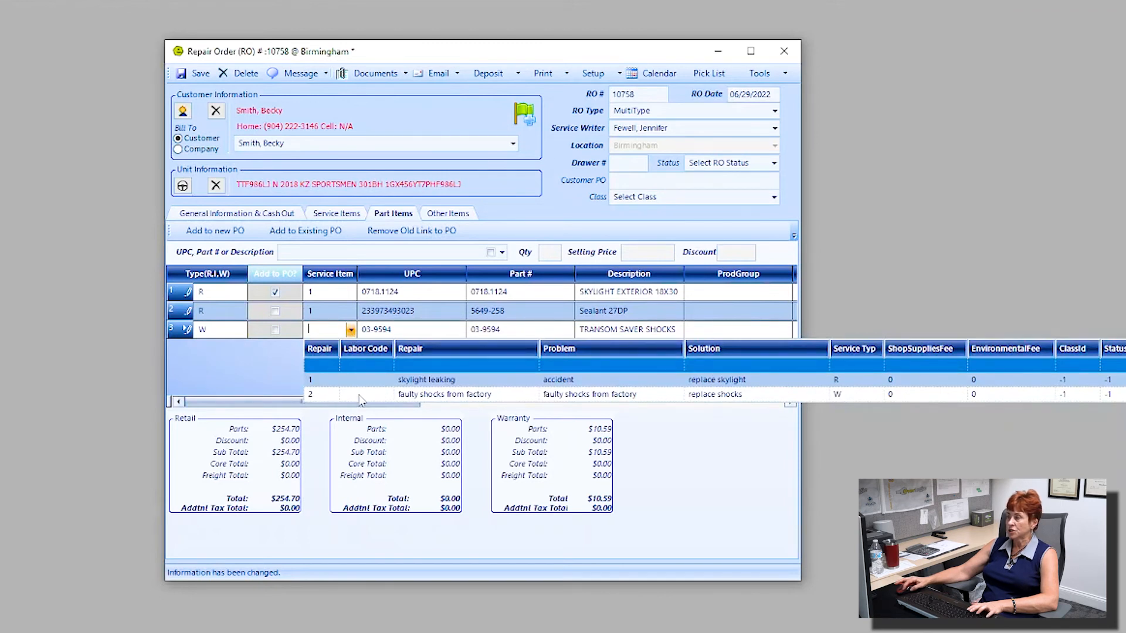
left_click(321, 398)
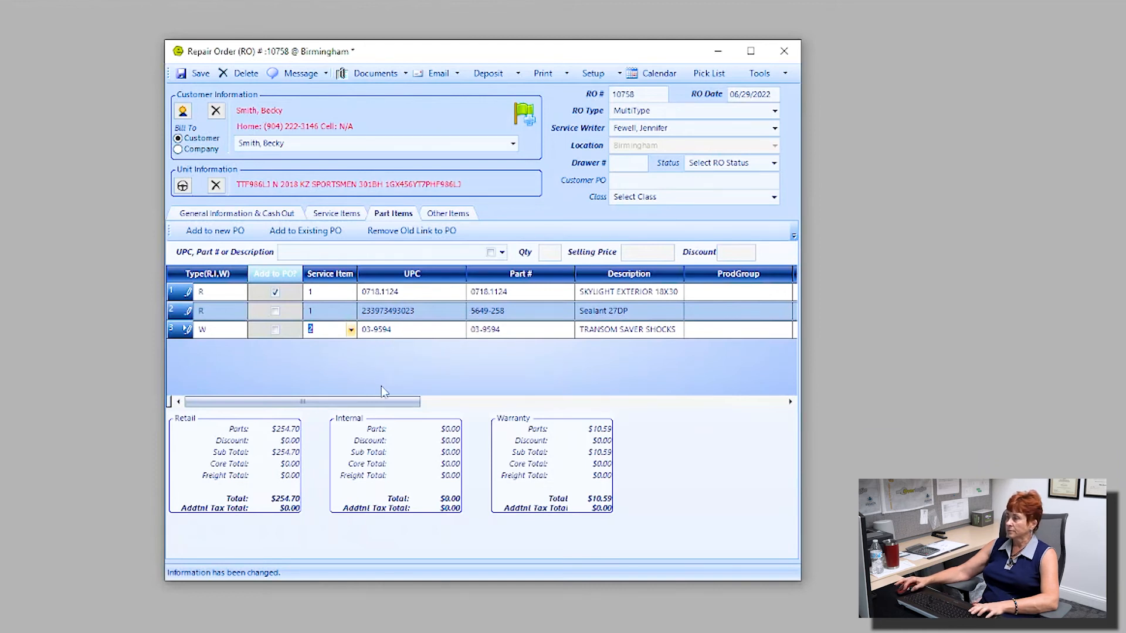
left_click_drag(384, 405, 774, 439)
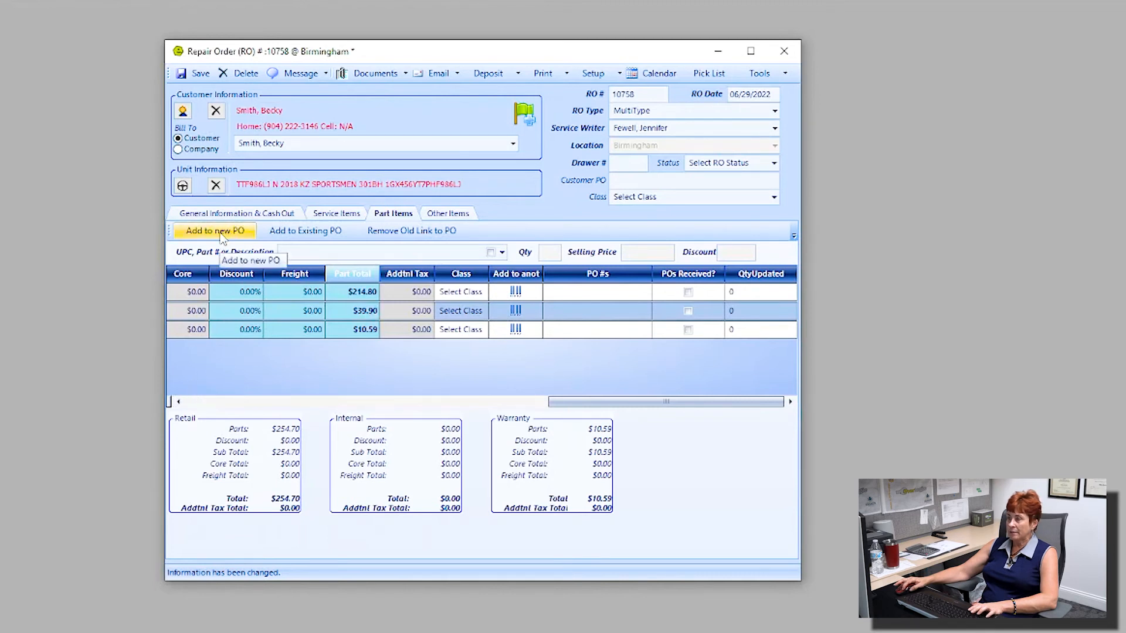
Step: Tick Add to PO? on the Transom Saver Shocks line and widen the Add to another job column
key("ctrl")
key("ctrl")
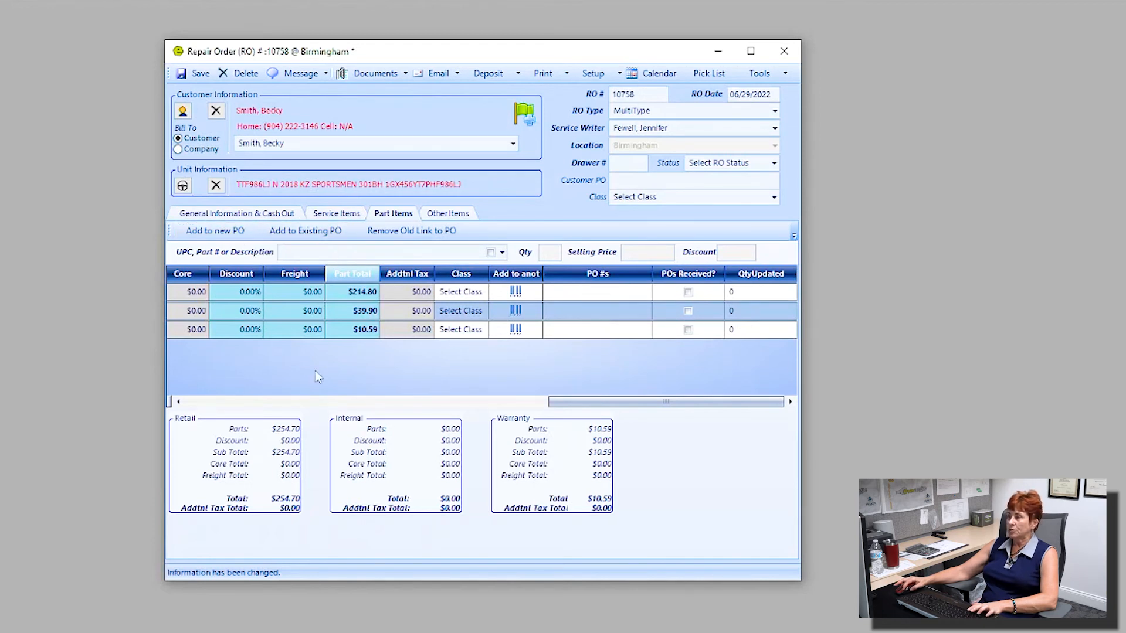
left_click_drag(586, 402, 221, 409)
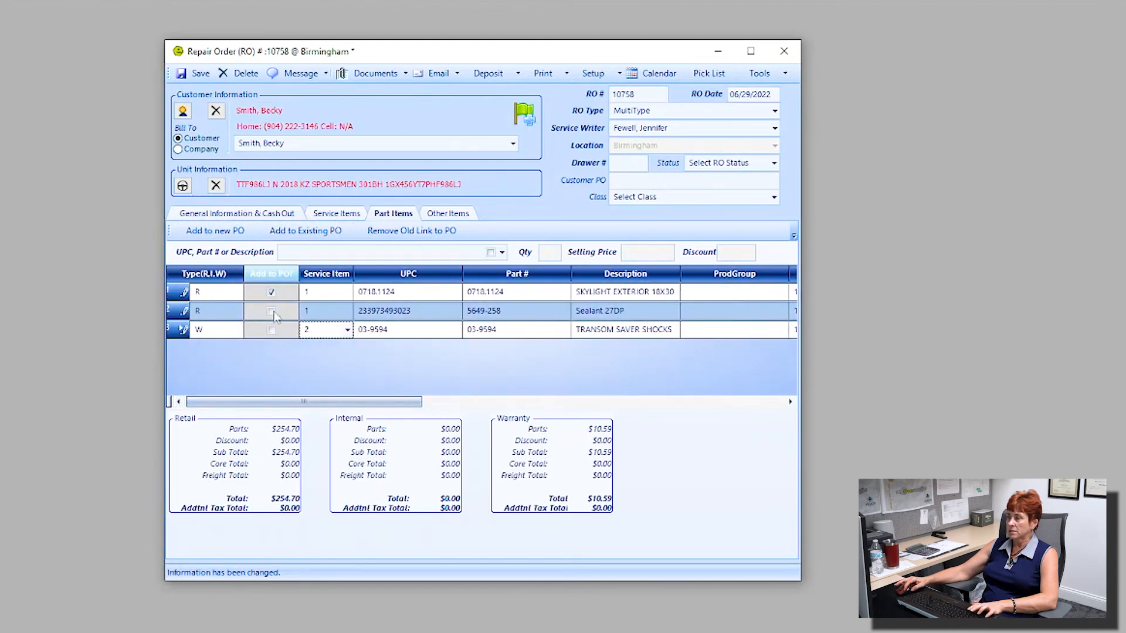
left_click(272, 330)
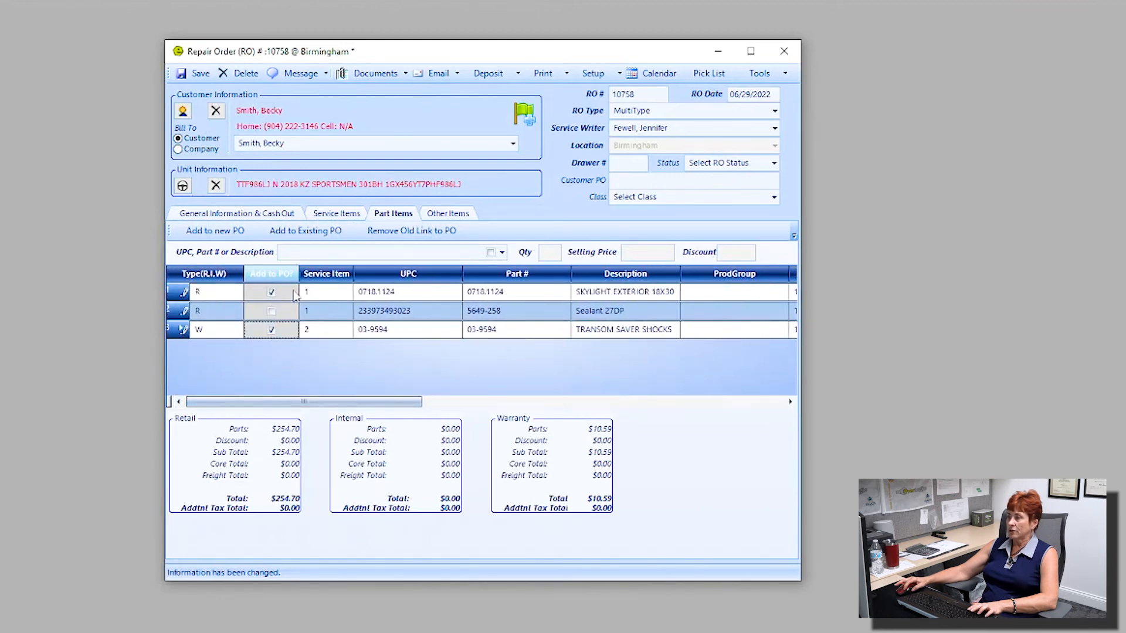
left_click(214, 233)
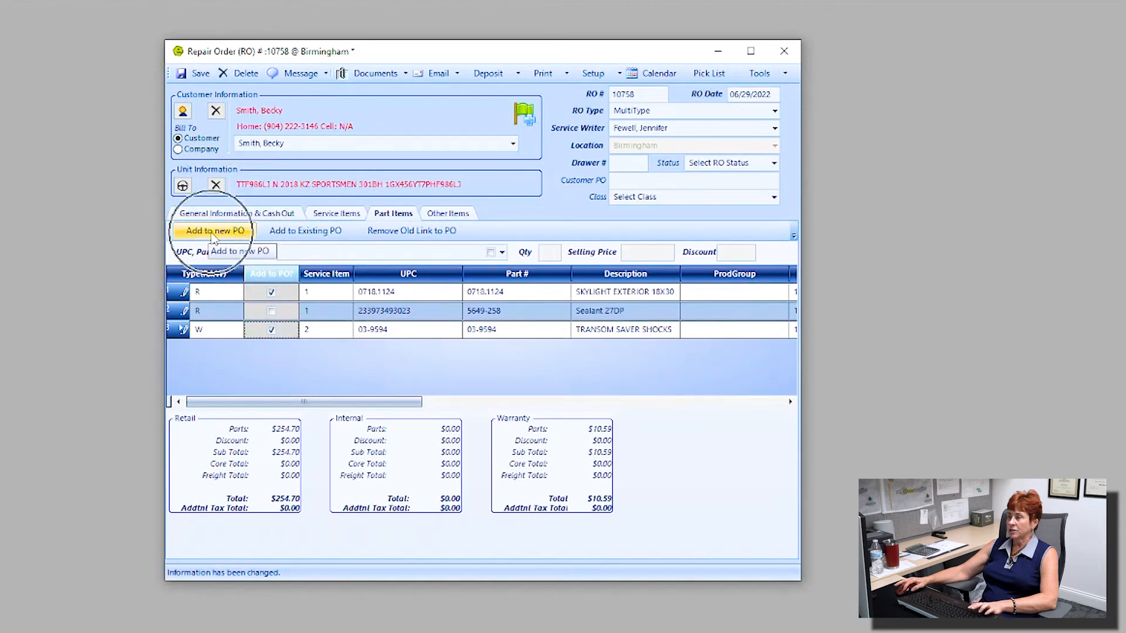
left_click(320, 234)
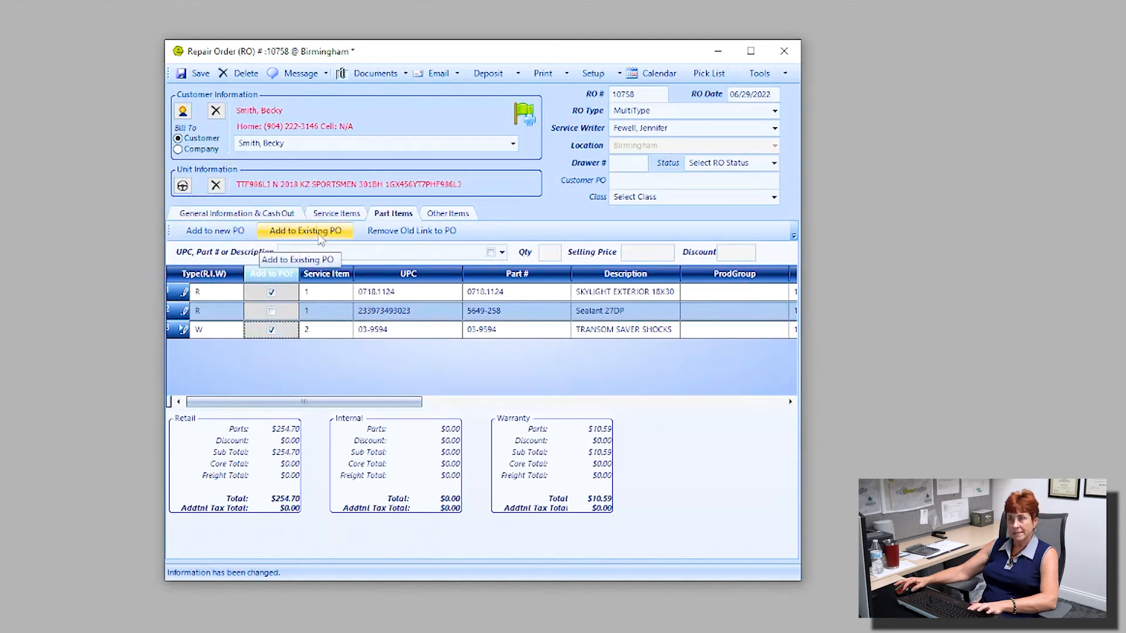
left_click_drag(361, 400, 750, 454)
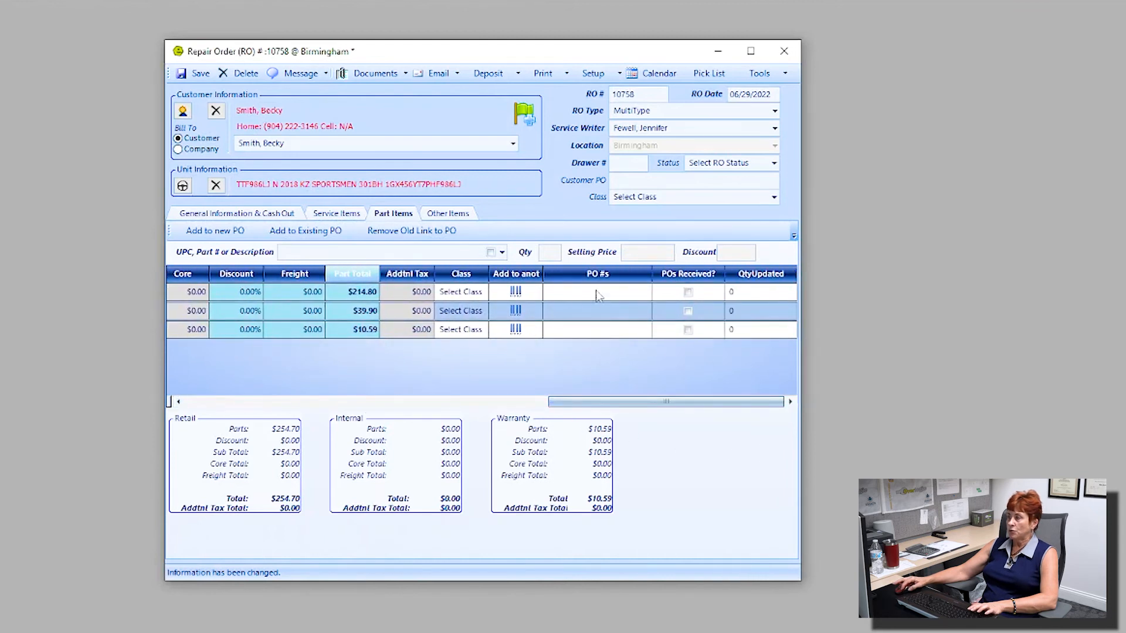
left_click(594, 311)
left_click_drag(542, 274, 575, 274)
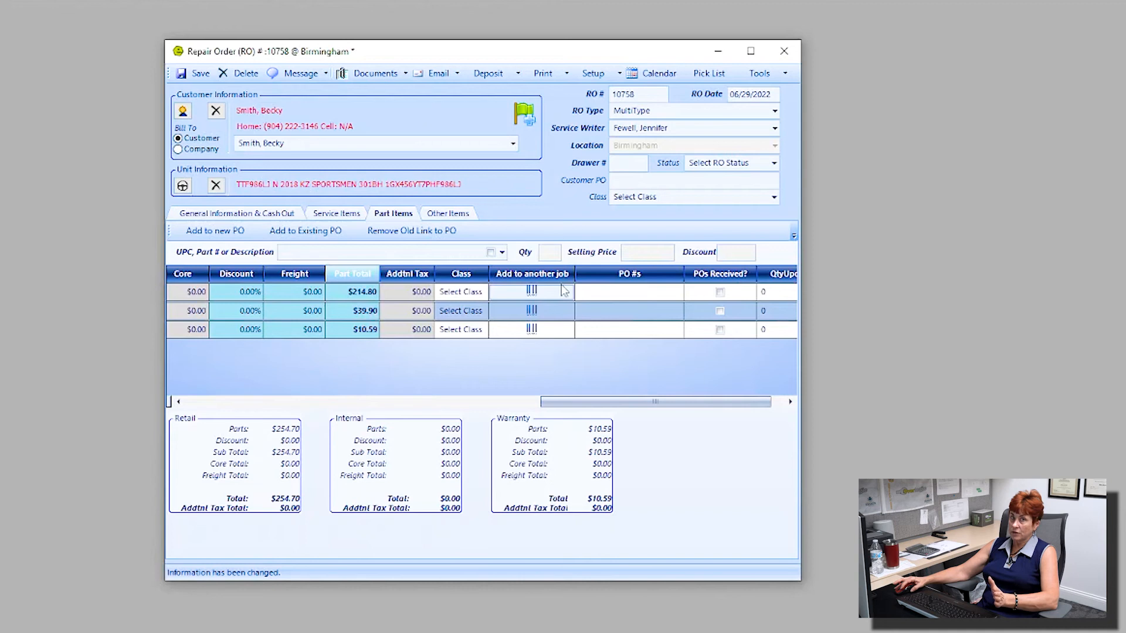
left_click_drag(568, 403, 234, 404)
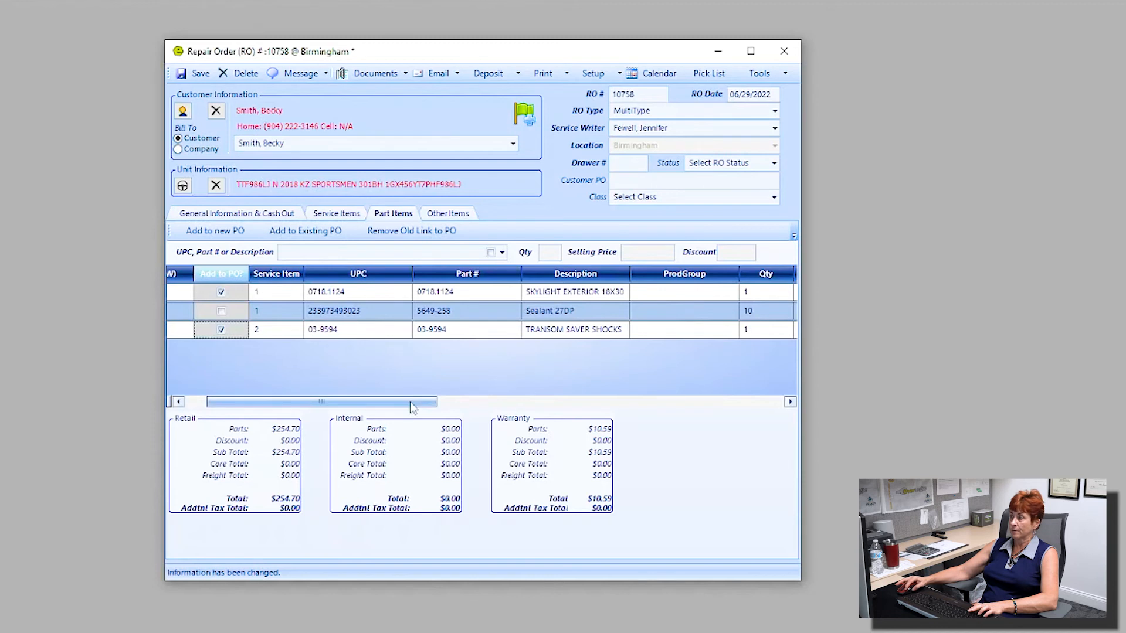
left_click_drag(413, 406, 726, 438)
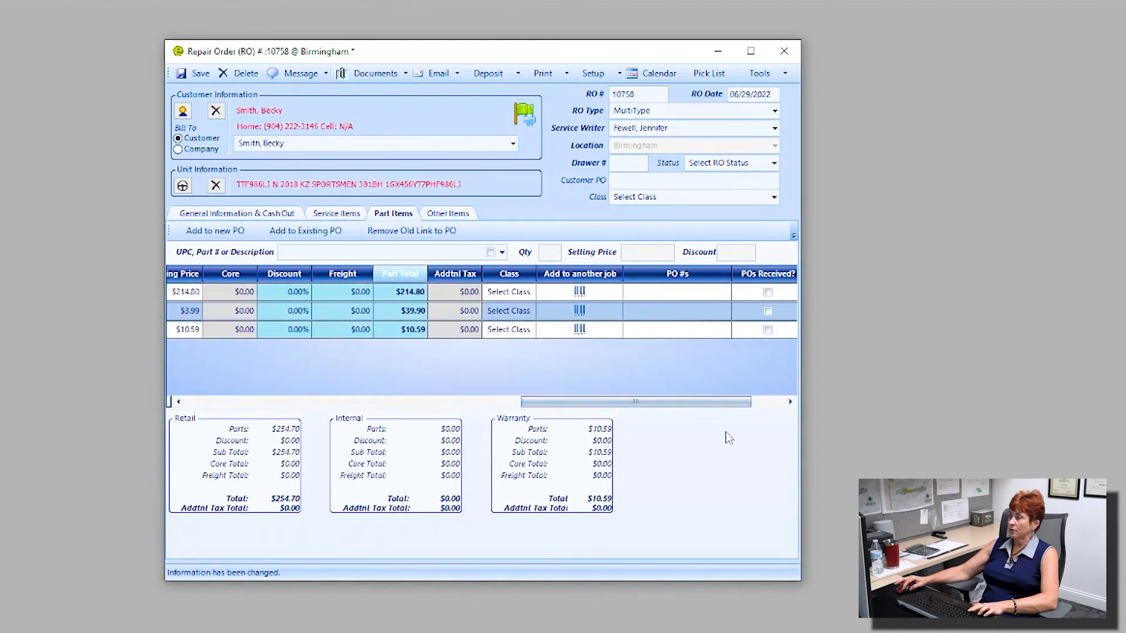
Step: Copy Sealant 27DP into a new line with type W, repair 2 and quantity 4
left_click(588, 316)
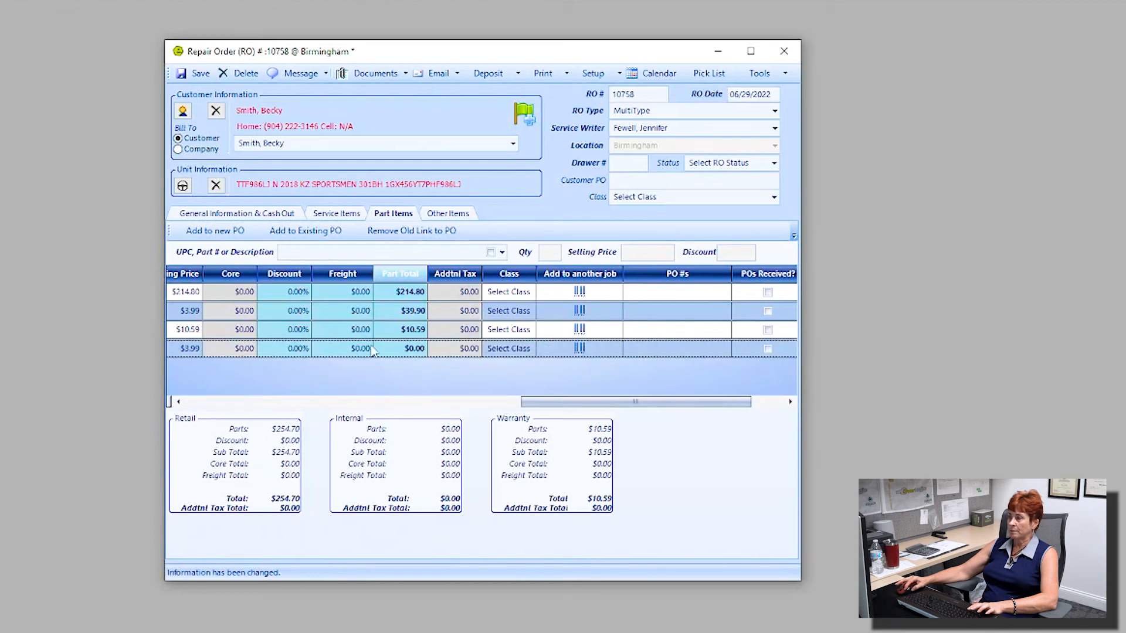
left_click_drag(557, 402, 221, 371)
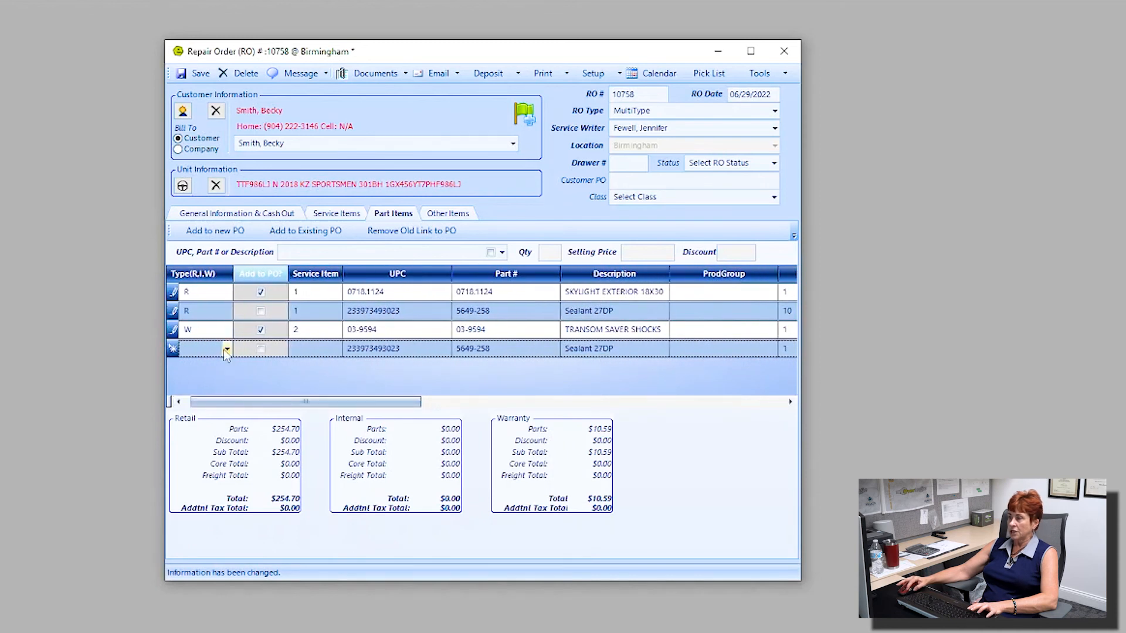
left_click(227, 349)
left_click(214, 399)
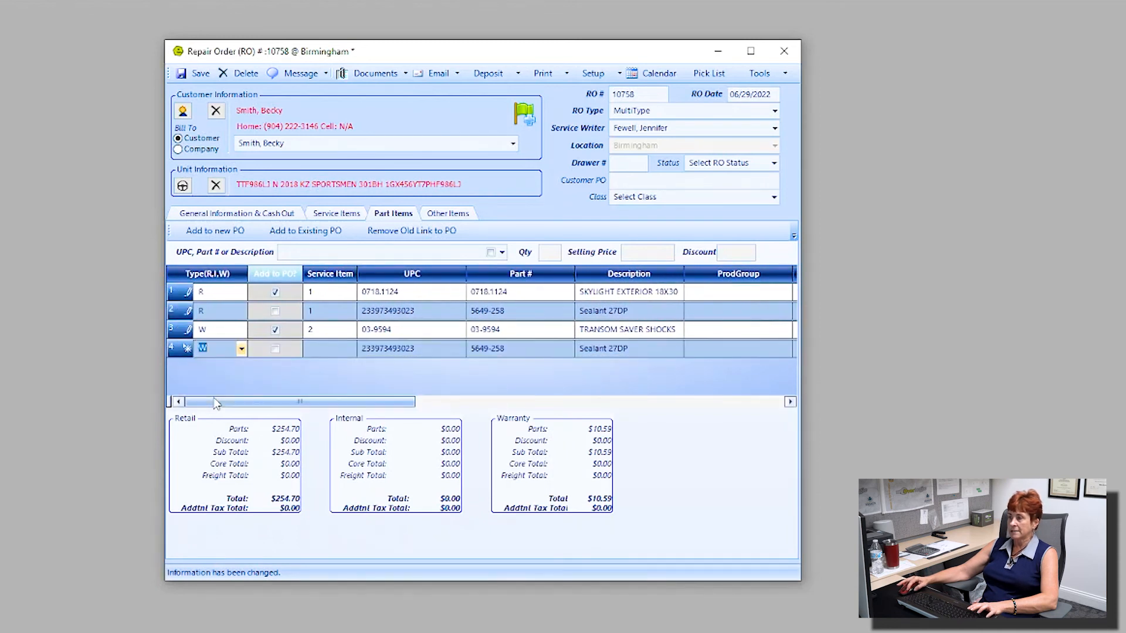
left_click(350, 349)
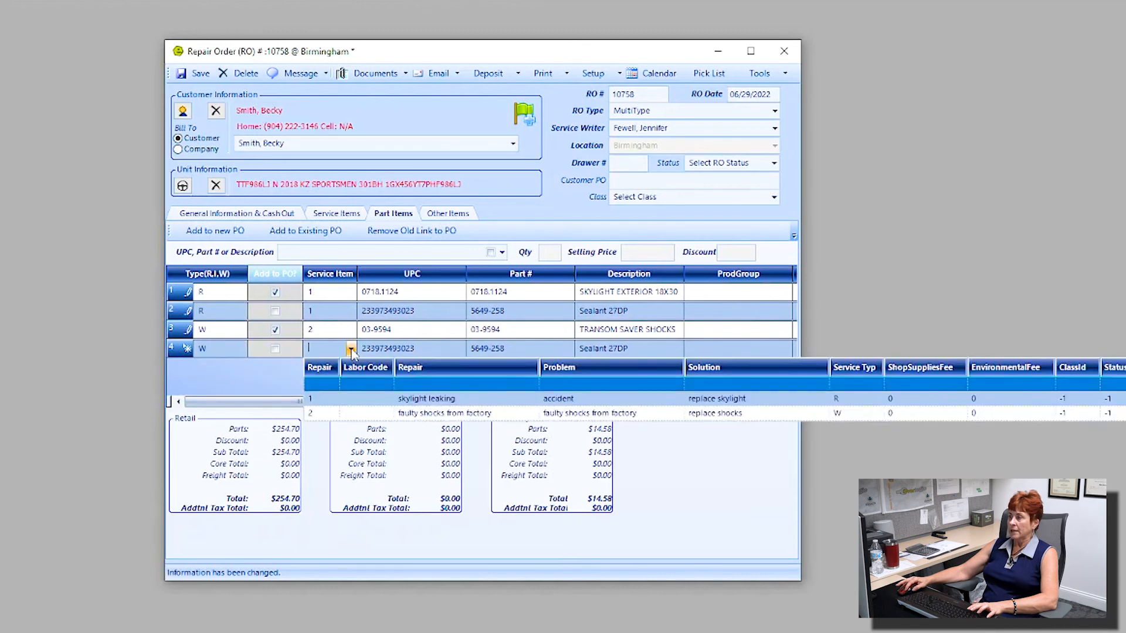
left_click(331, 414)
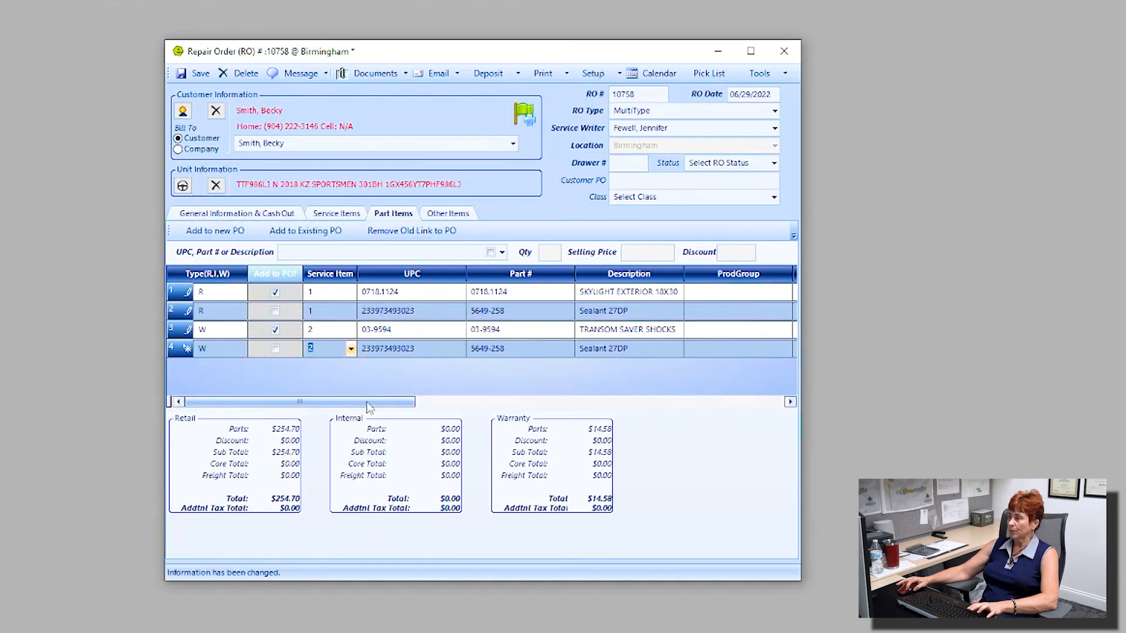
left_click_drag(364, 405, 556, 437)
left_click(346, 352)
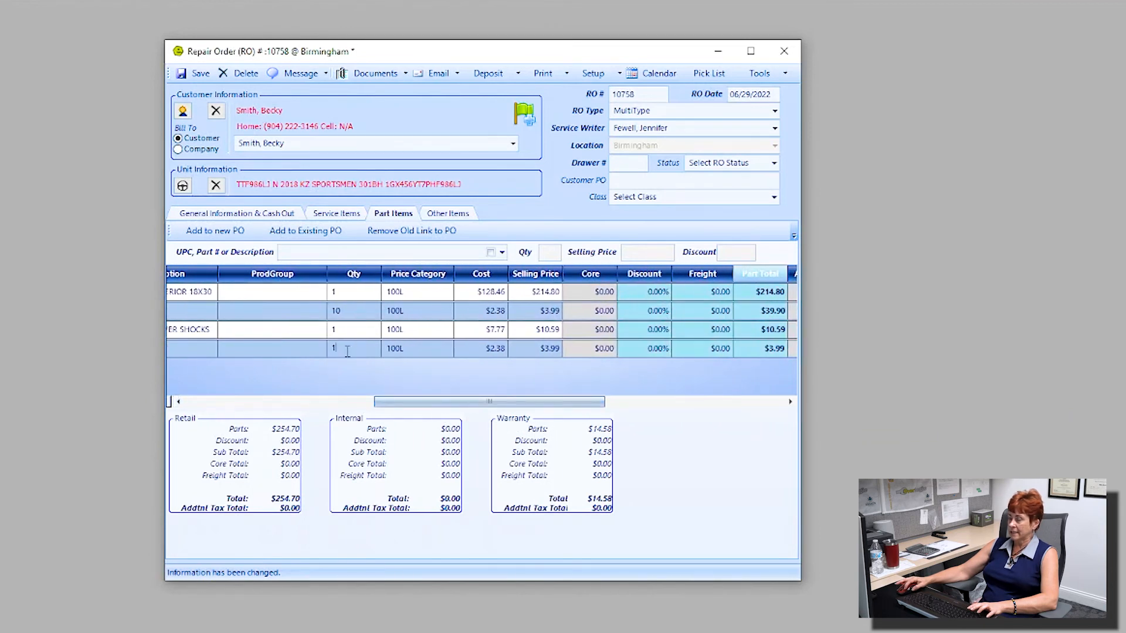
type("4")
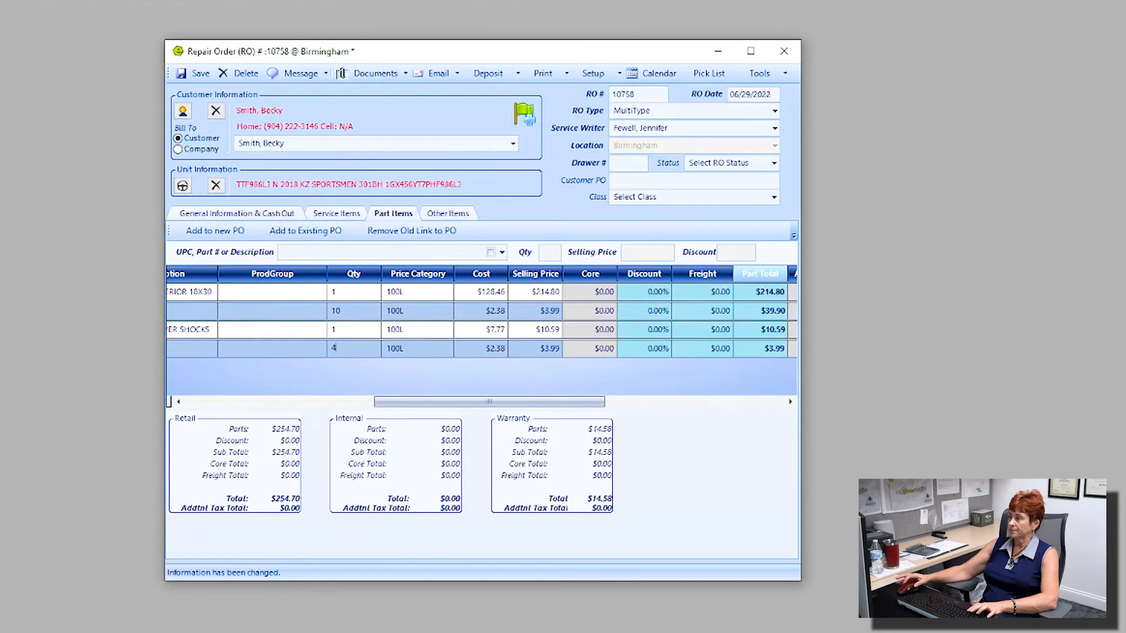
left_click_drag(424, 399, 676, 440)
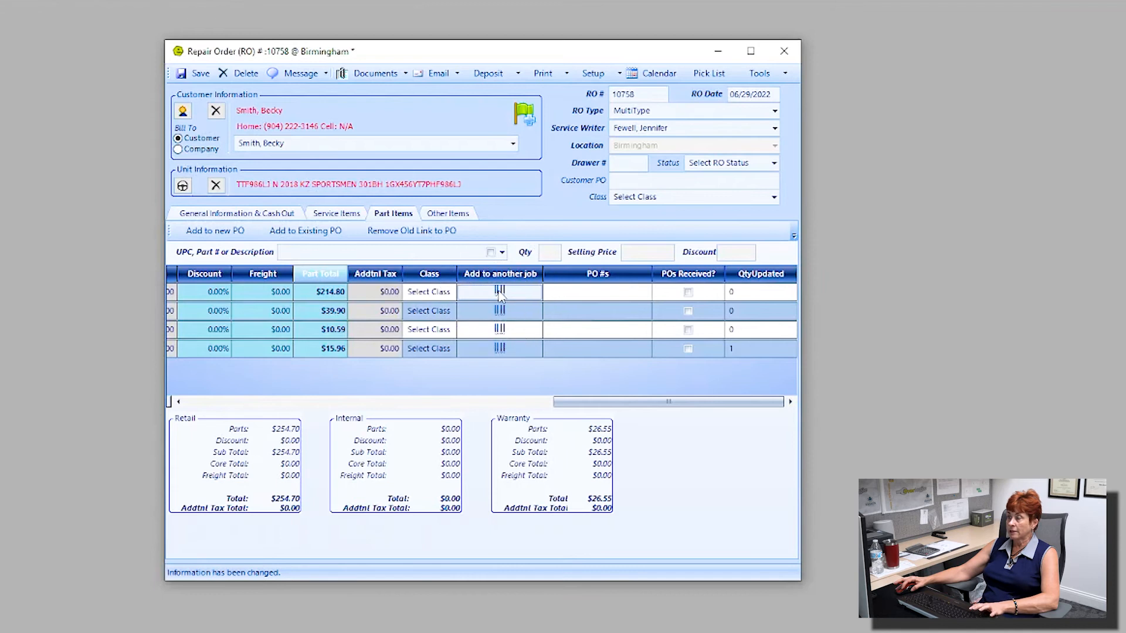
left_click_drag(571, 402, 184, 384)
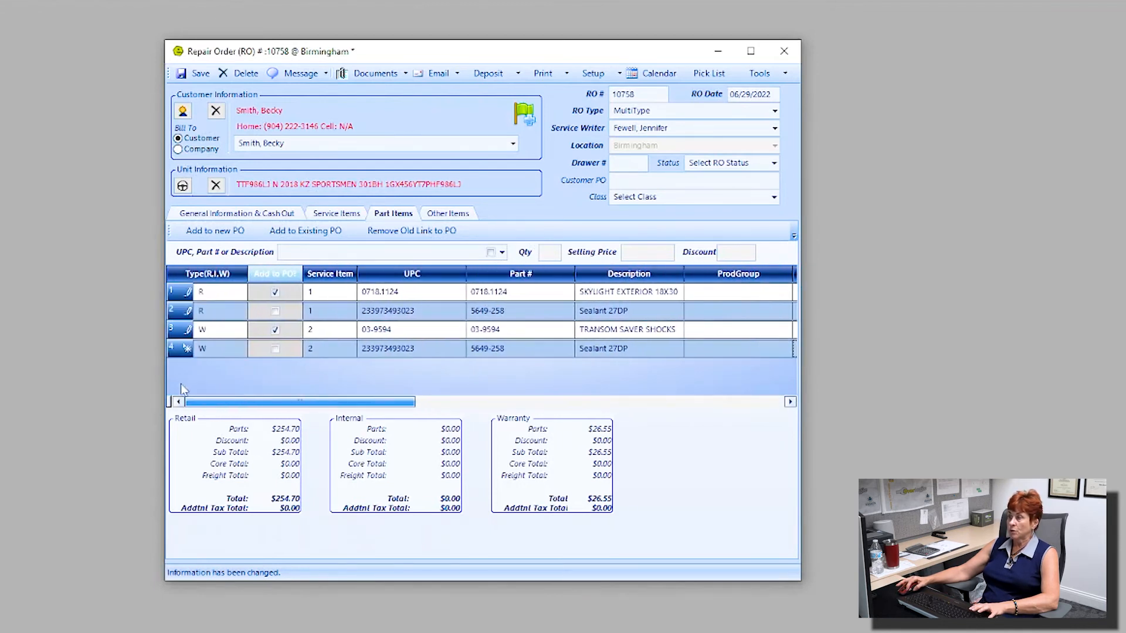
Step: Confirm the W Sealant 27DP line stays linked to service item 2, then view Other Items
left_click(350, 348)
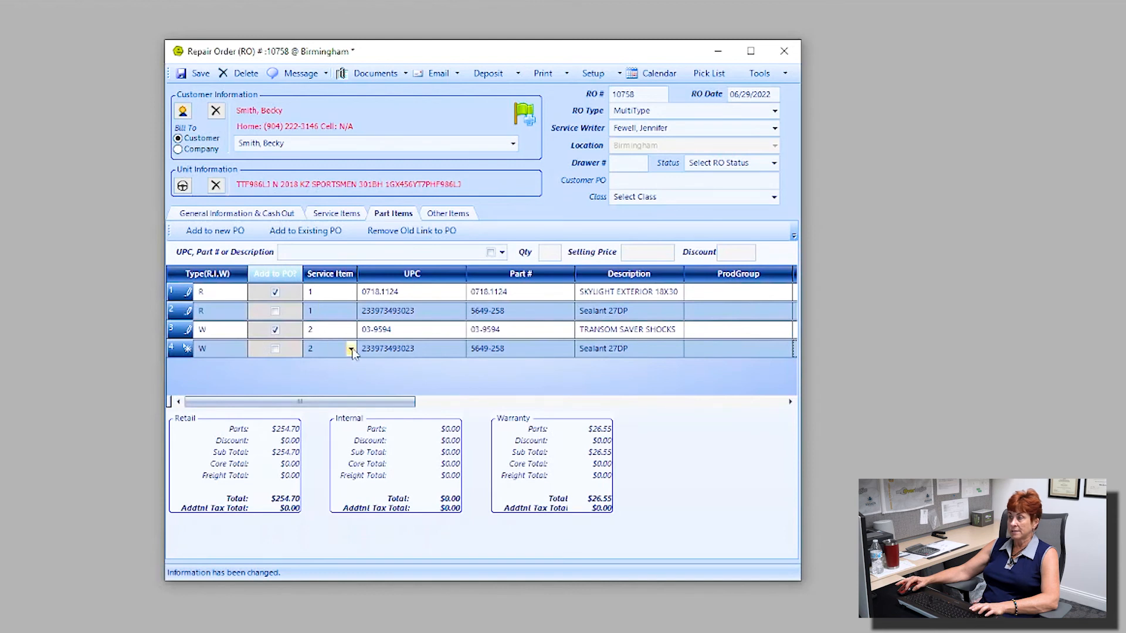
left_click(352, 350)
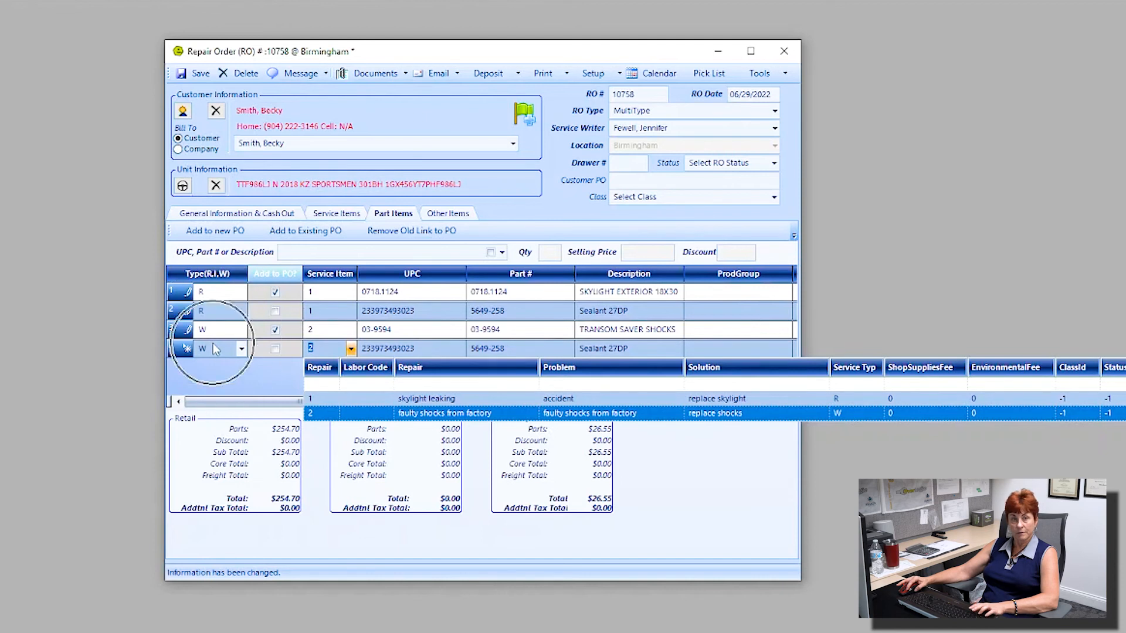
left_click(213, 380)
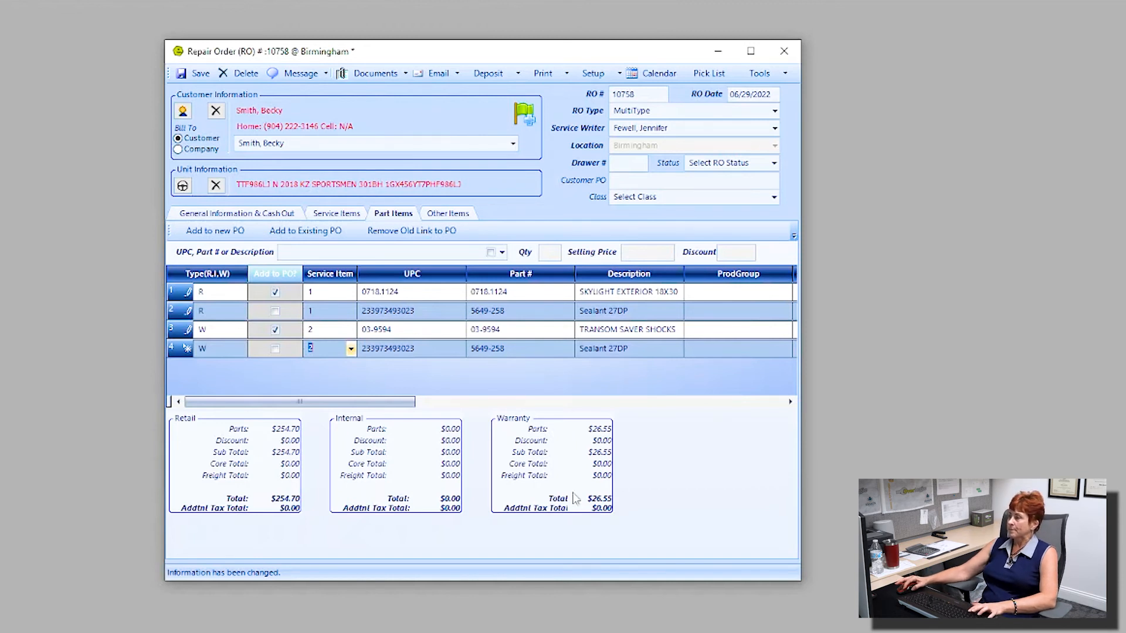
left_click(449, 213)
Step: Edit and leave the row 1 Shop Supplies amount so it stays at $0.00
mouse_move(192, 260)
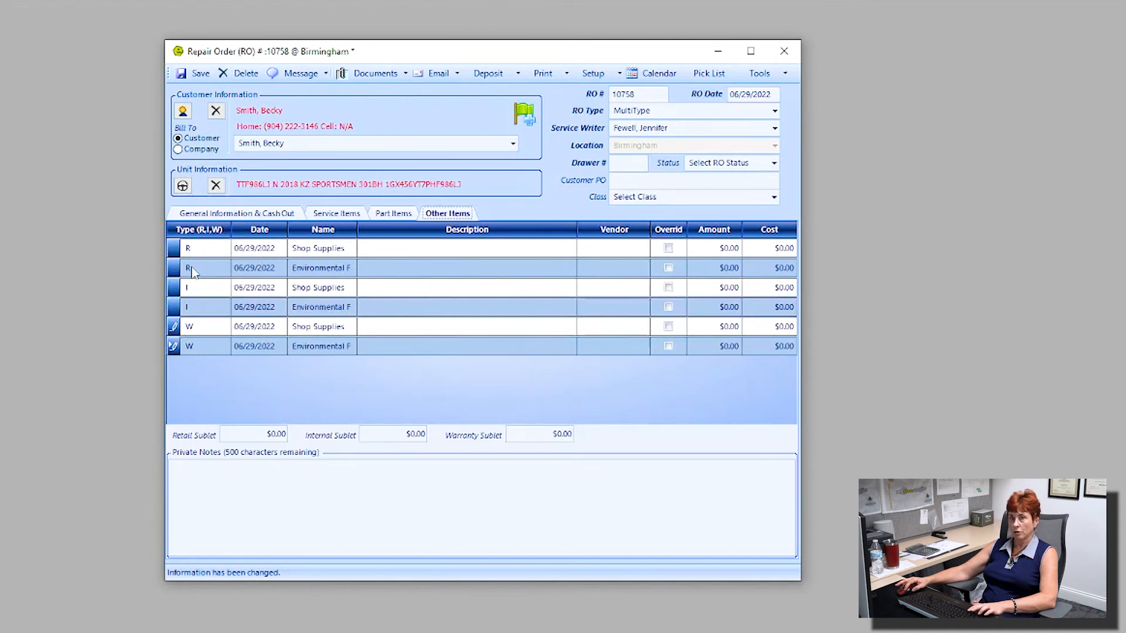
left_click(195, 306)
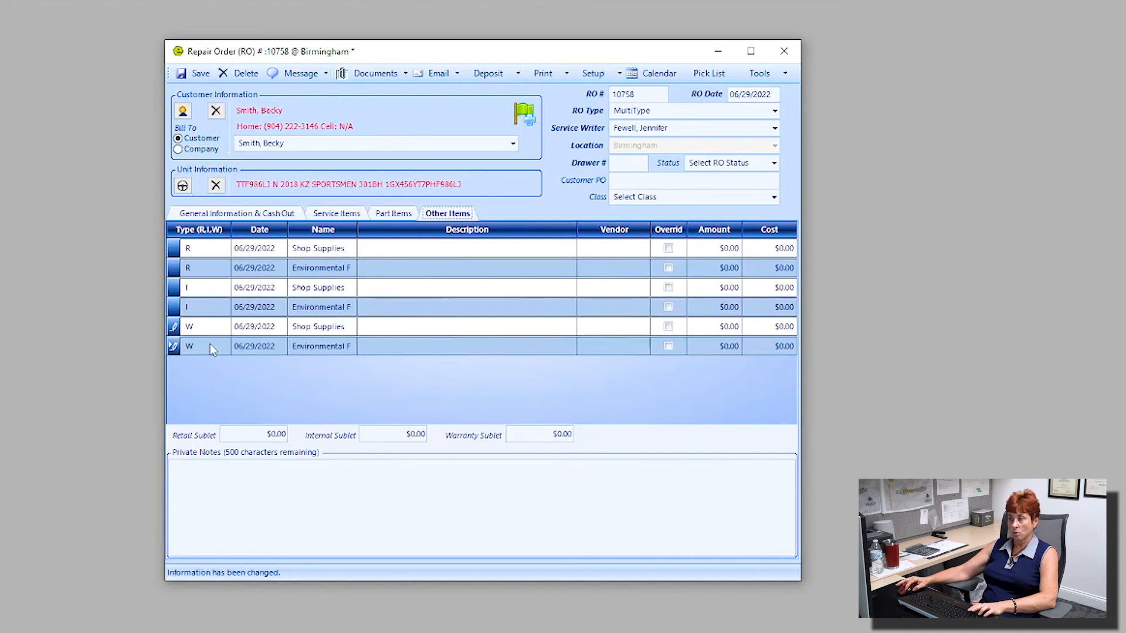
left_click(726, 249)
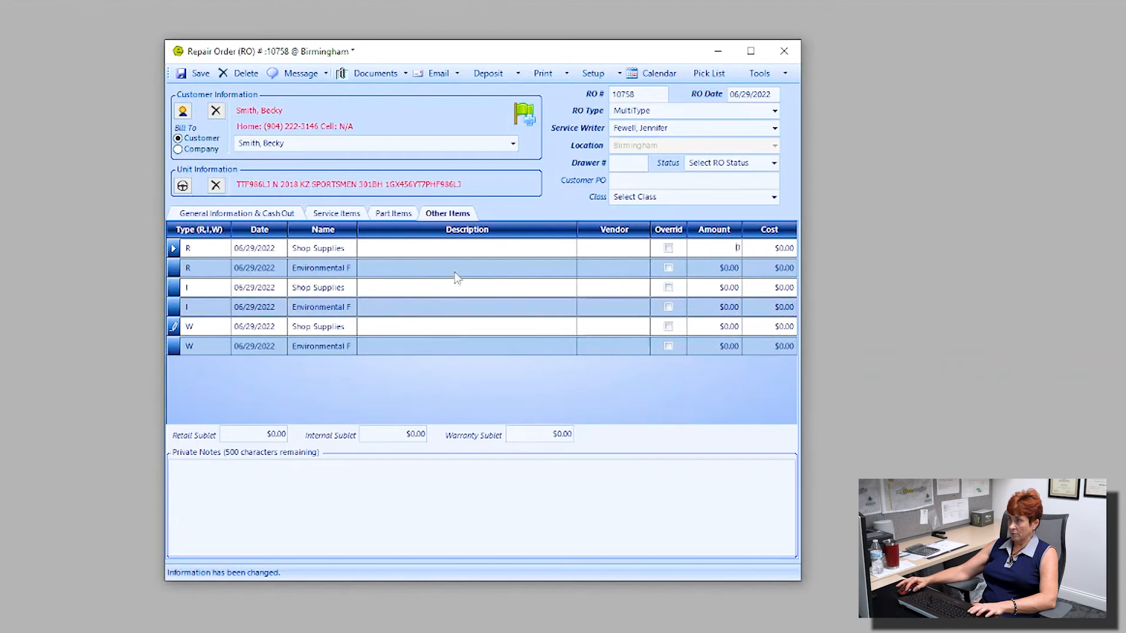
type("3")
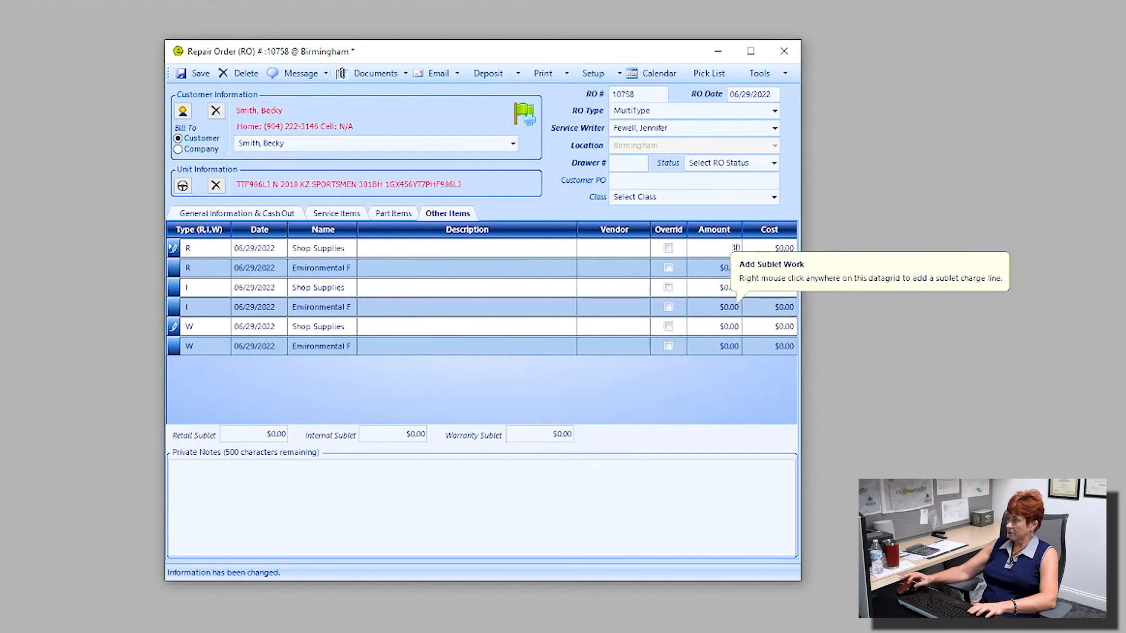
type(".")
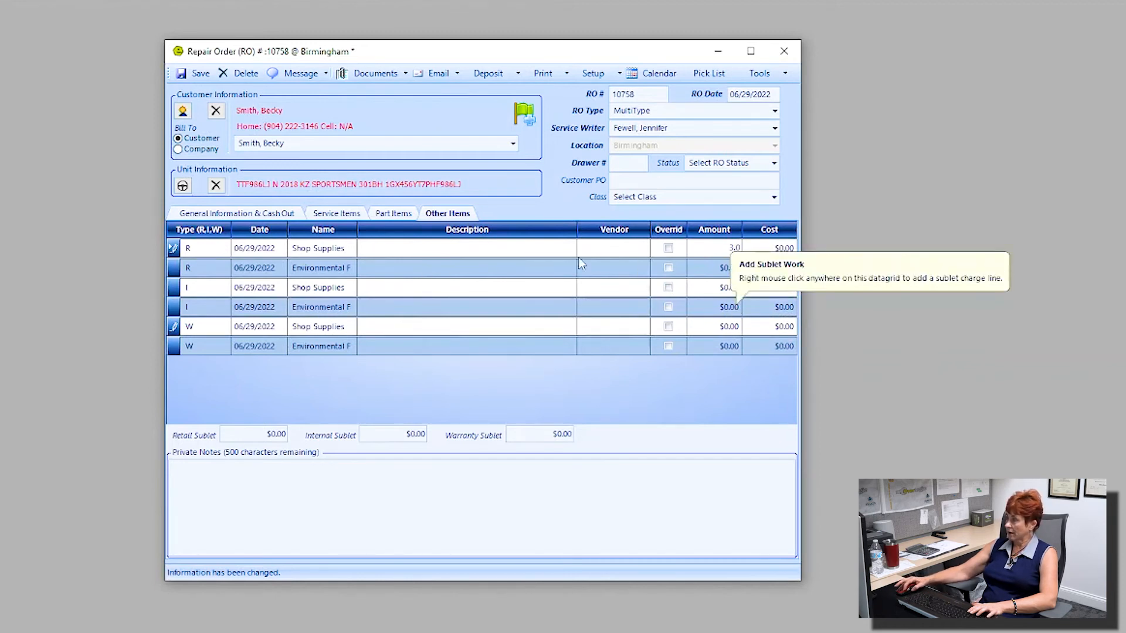
left_click(540, 249)
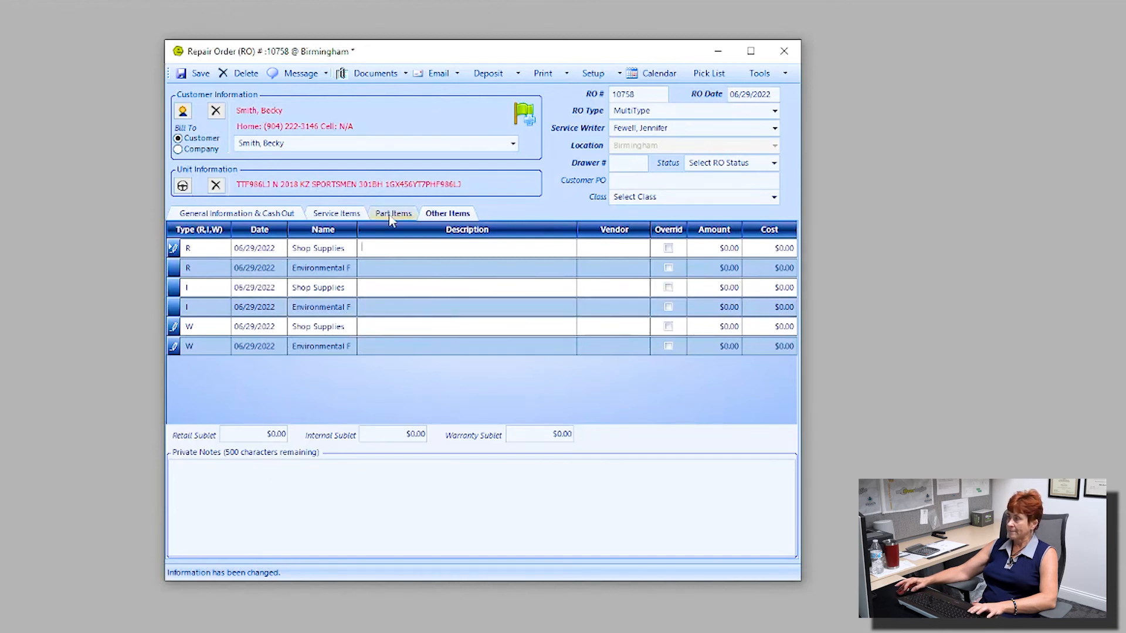
Step: Save the repair order and show the warranty section totals
left_click(272, 213)
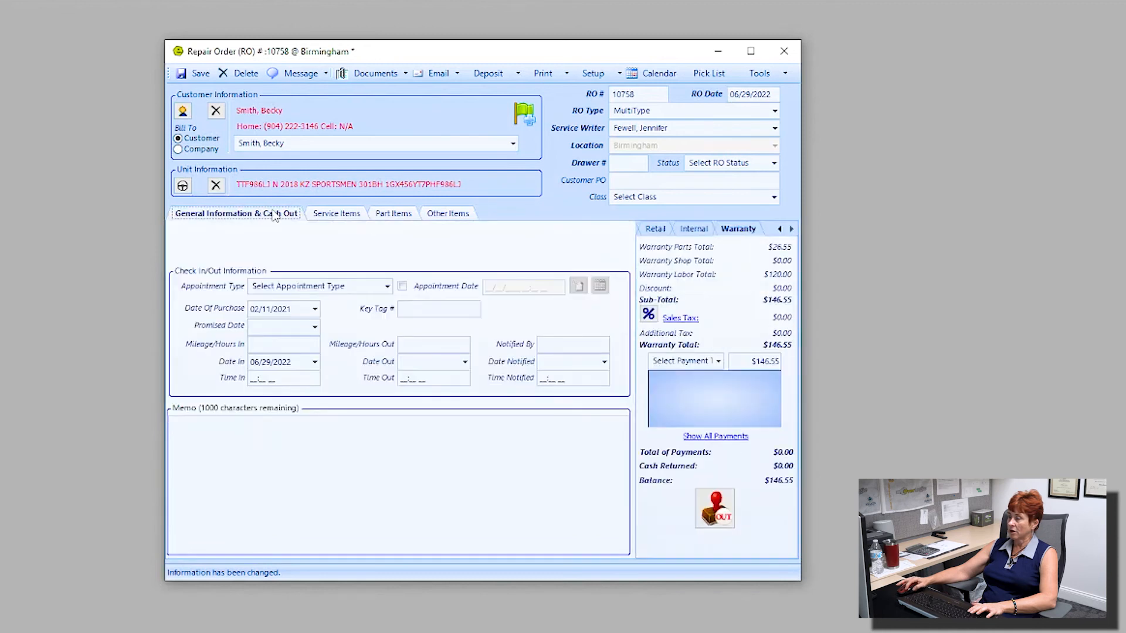
left_click(201, 71)
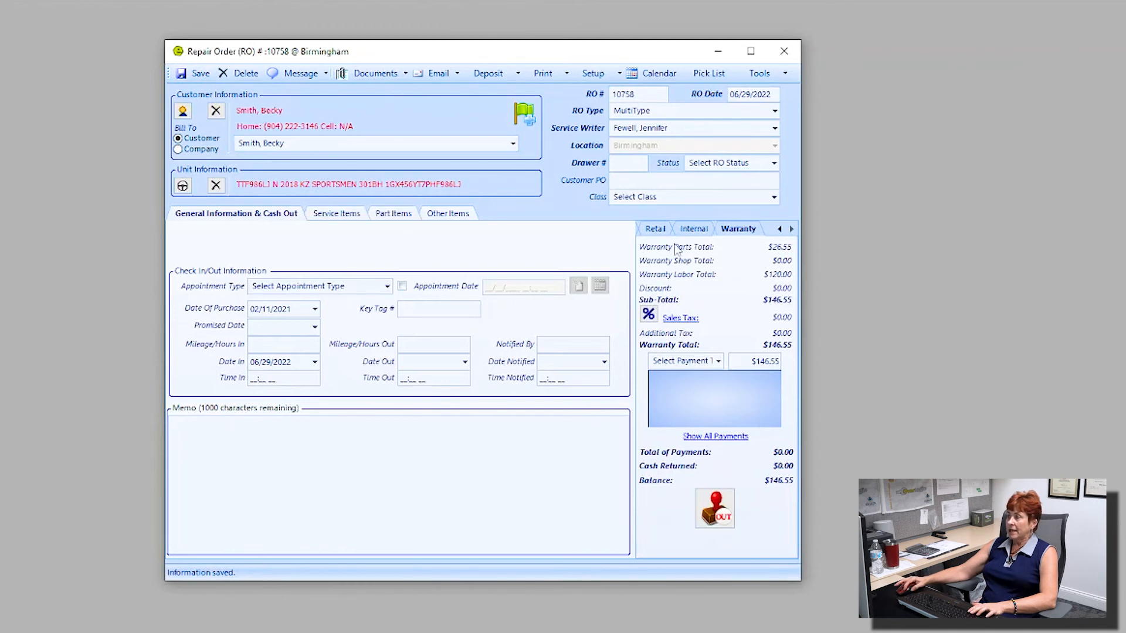
left_click(739, 231)
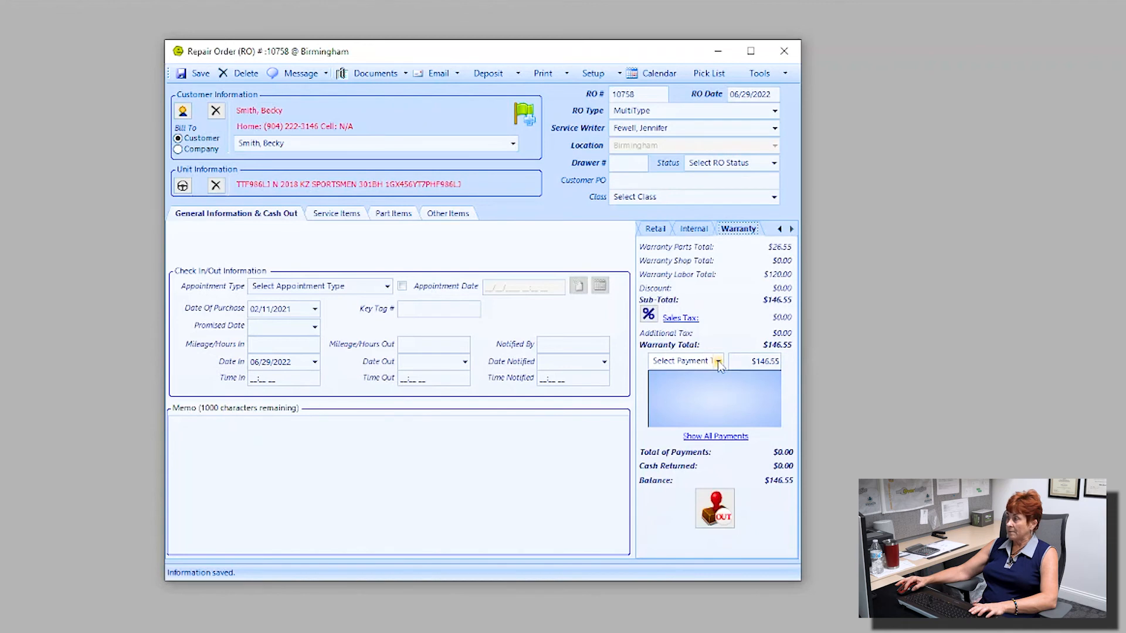
Step: Pay the $146.55 warranty total with a Warranty payment, leaving a $0.00 balance
left_click(718, 361)
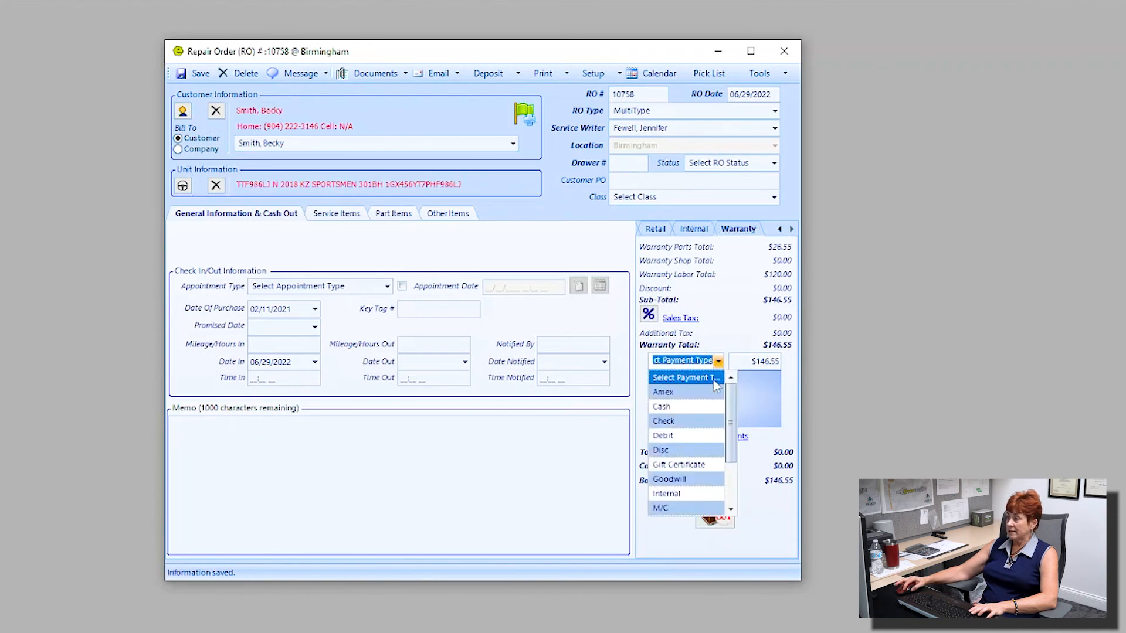
scroll(674, 494, "down", 1)
left_click(675, 509)
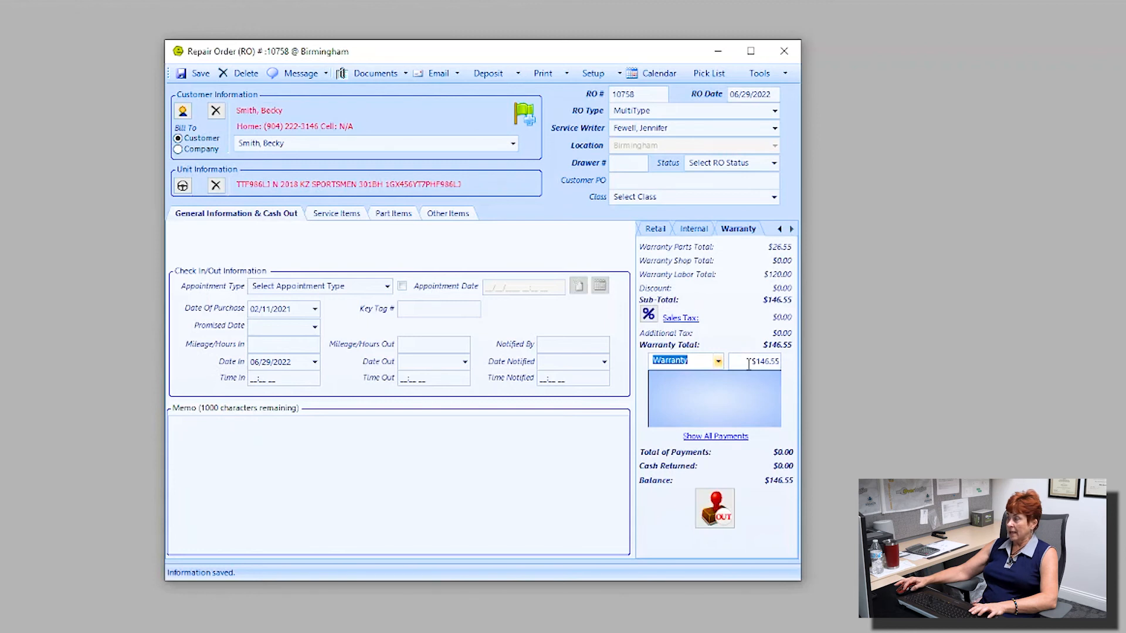
left_click_drag(748, 363, 795, 366)
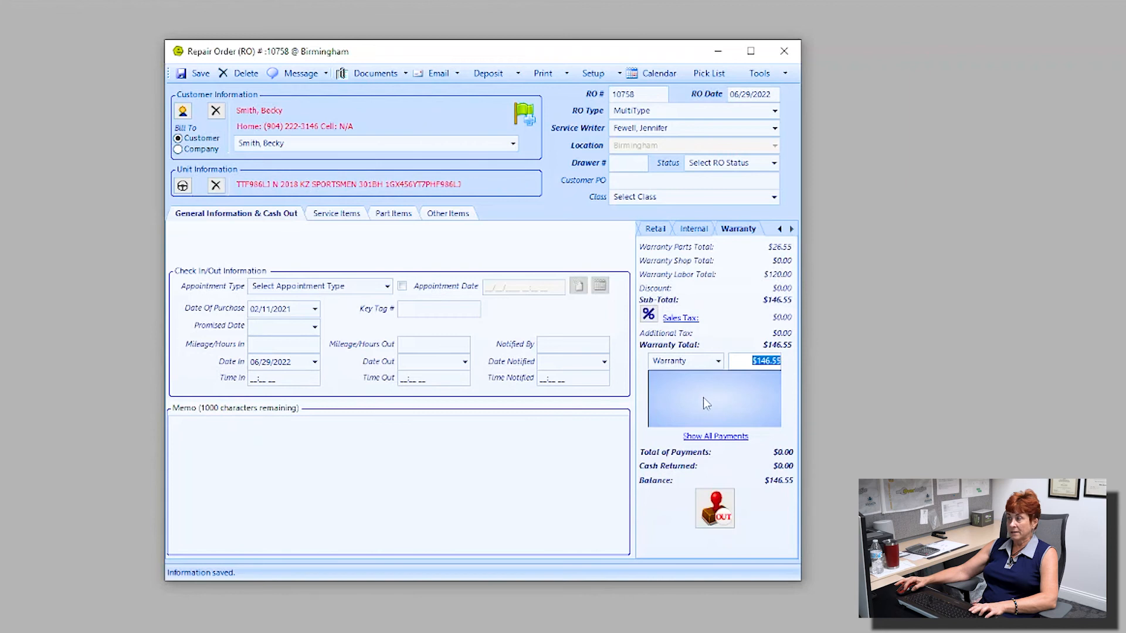
key("Return")
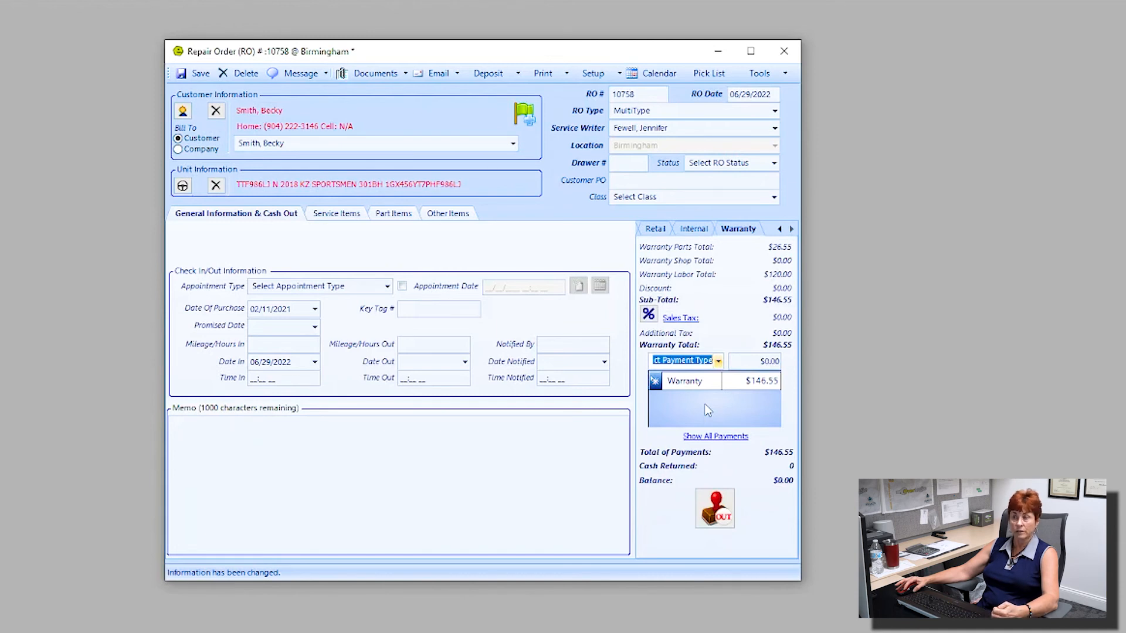
left_click(722, 517)
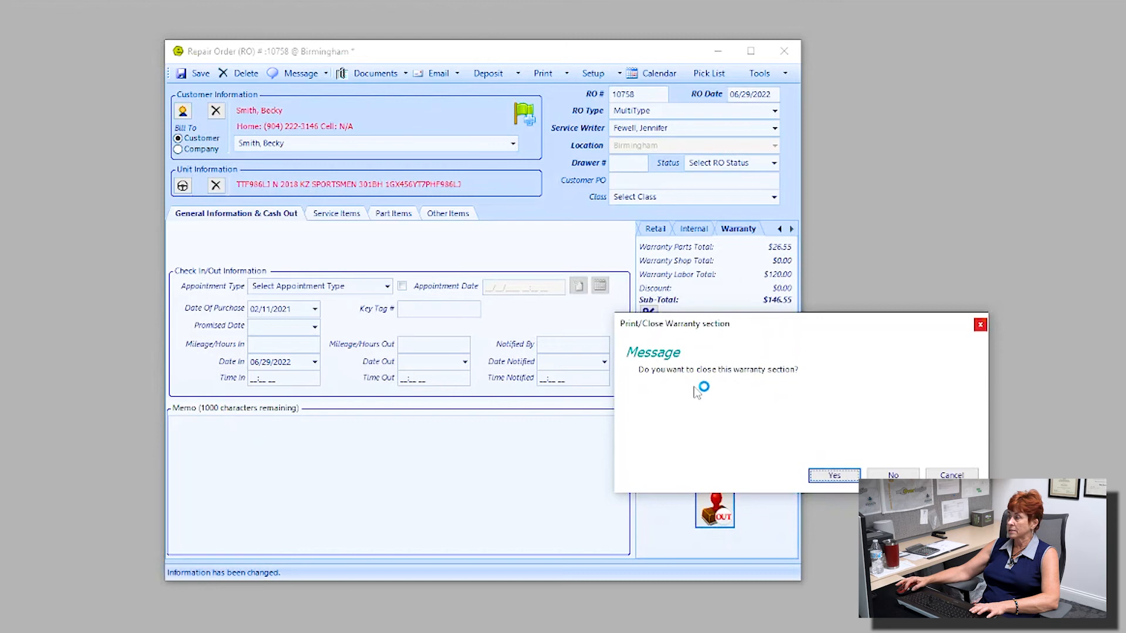
Step: Close the warranty section on 6/29/2022 and dismiss the vendor copy, summary and remaining previews
left_click(849, 475)
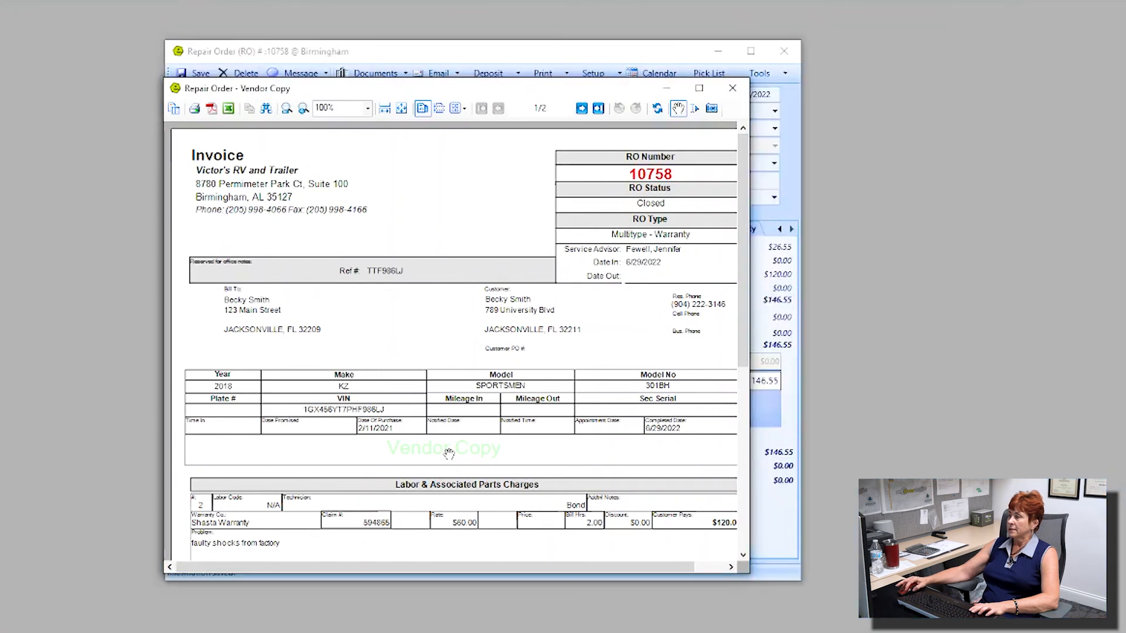
left_click(734, 91)
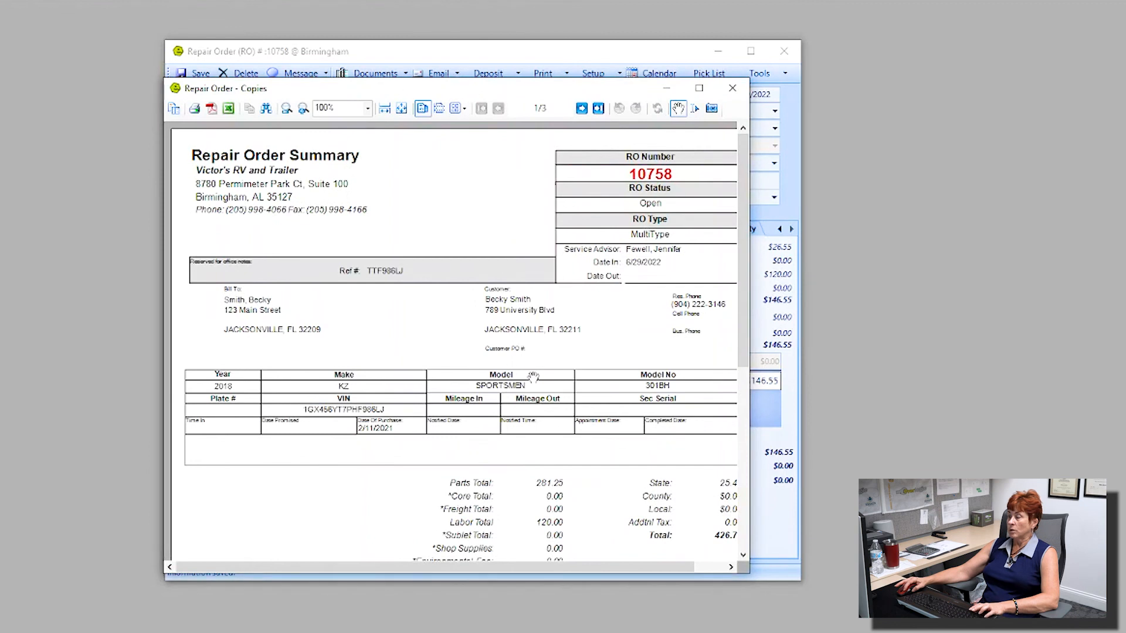
left_click(732, 89)
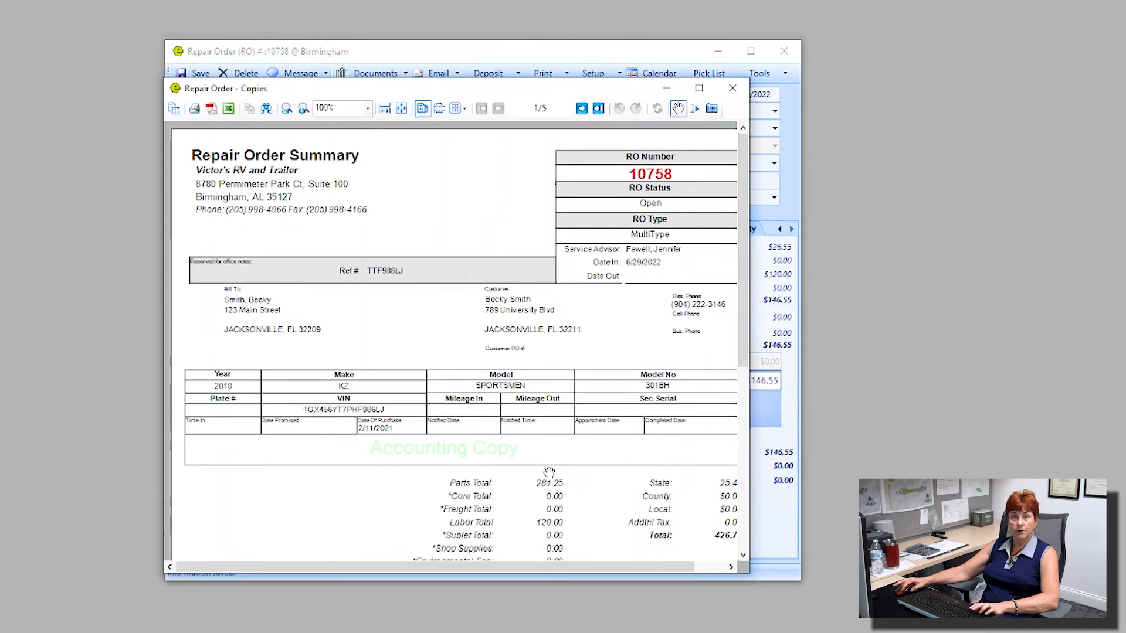
left_click(732, 89)
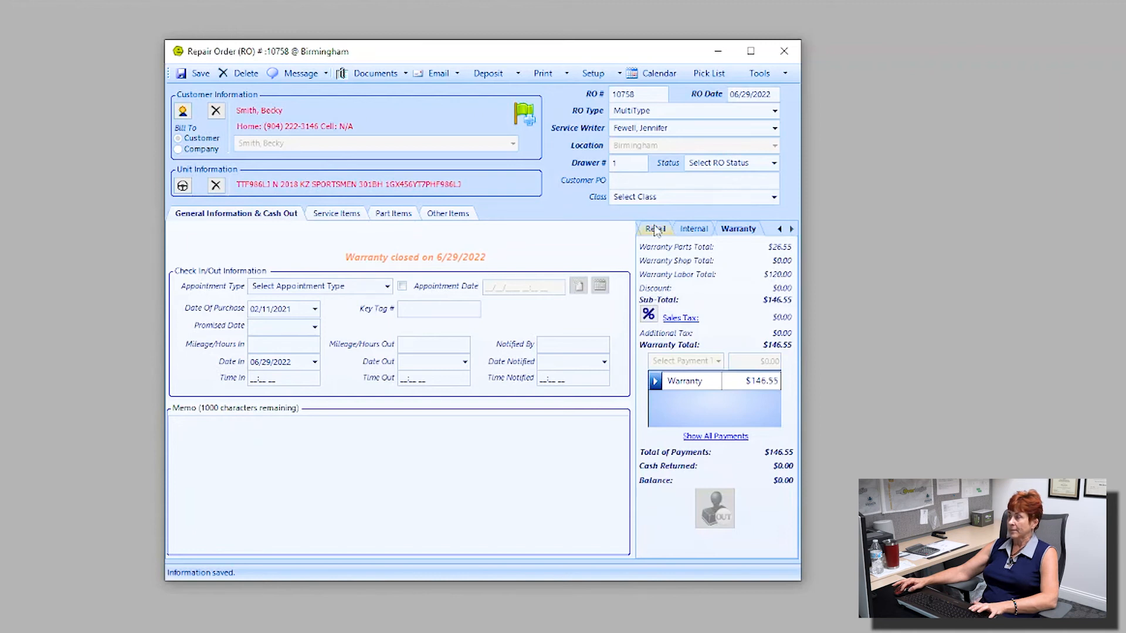
Step: Pay the $280.18 retail total by Check, zeroing its balance, and start closing retail
left_click(692, 229)
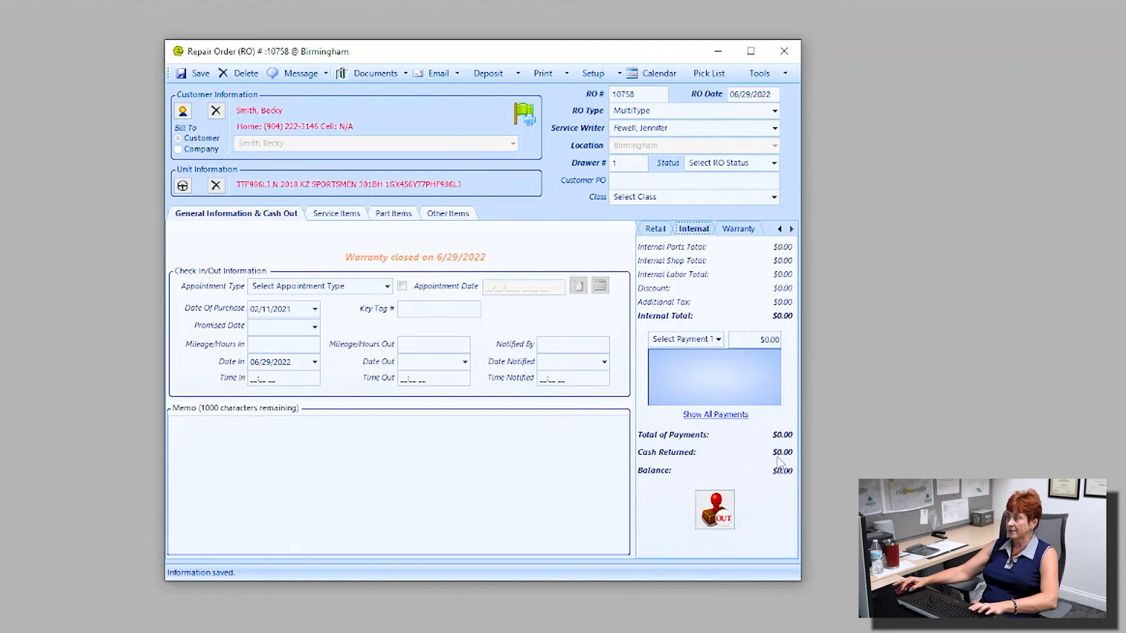
left_click(652, 229)
left_click(720, 368)
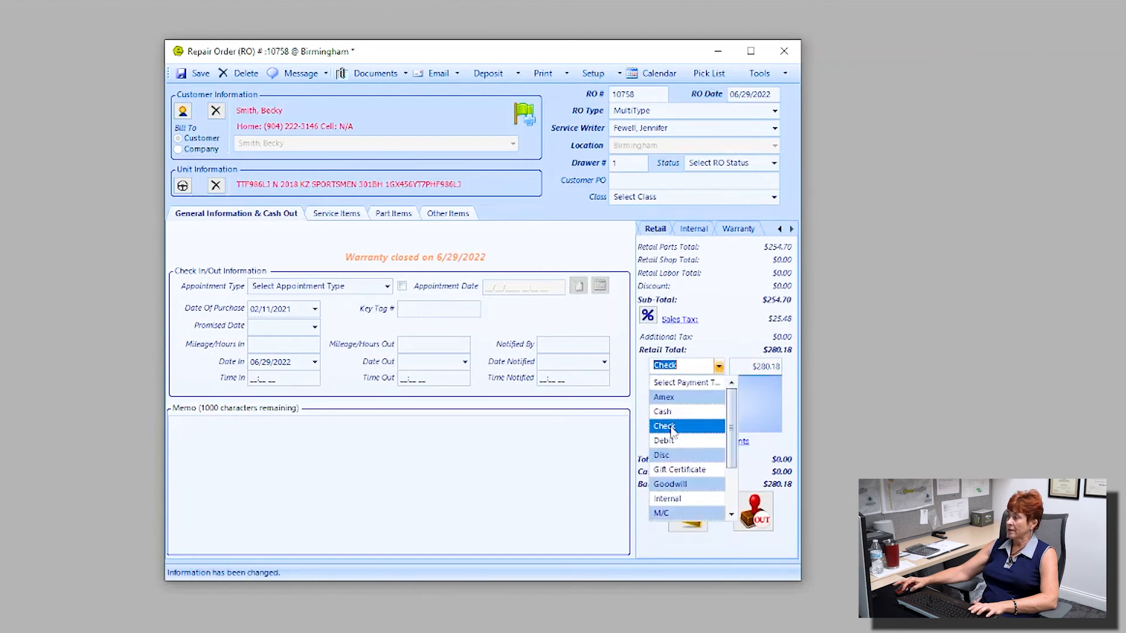
left_click(670, 431)
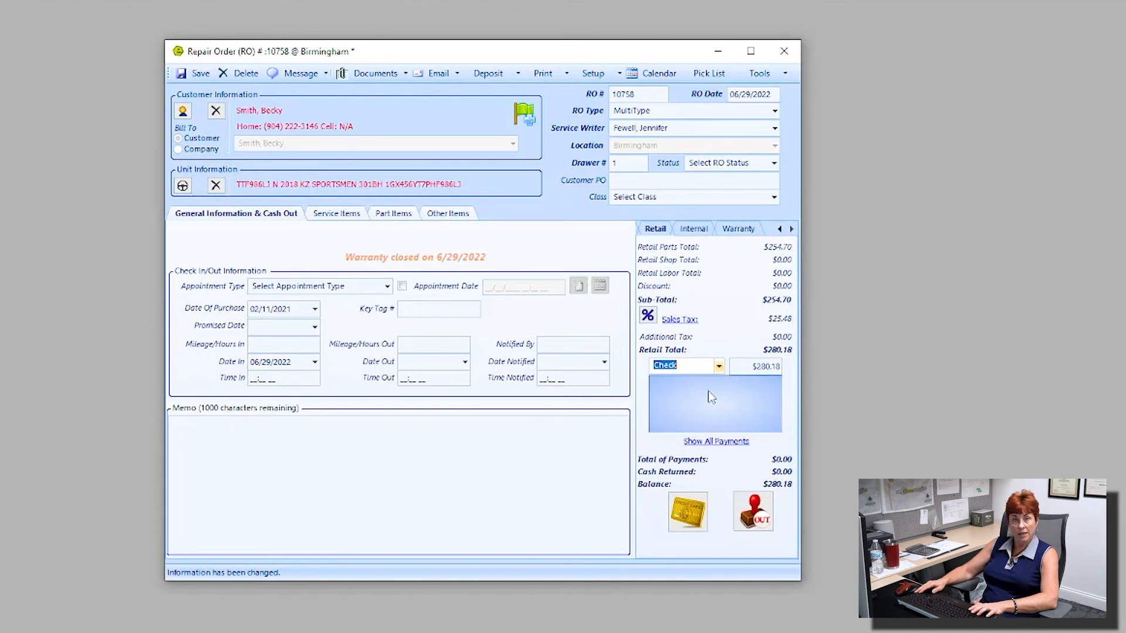
key("Return")
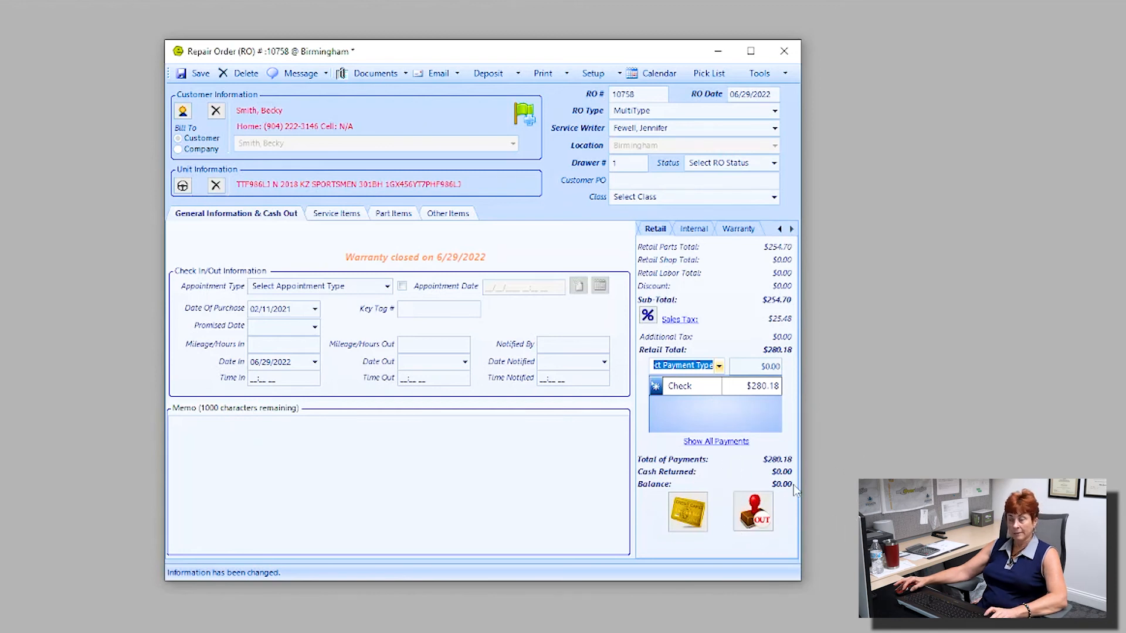
left_click(760, 518)
left_click(761, 518)
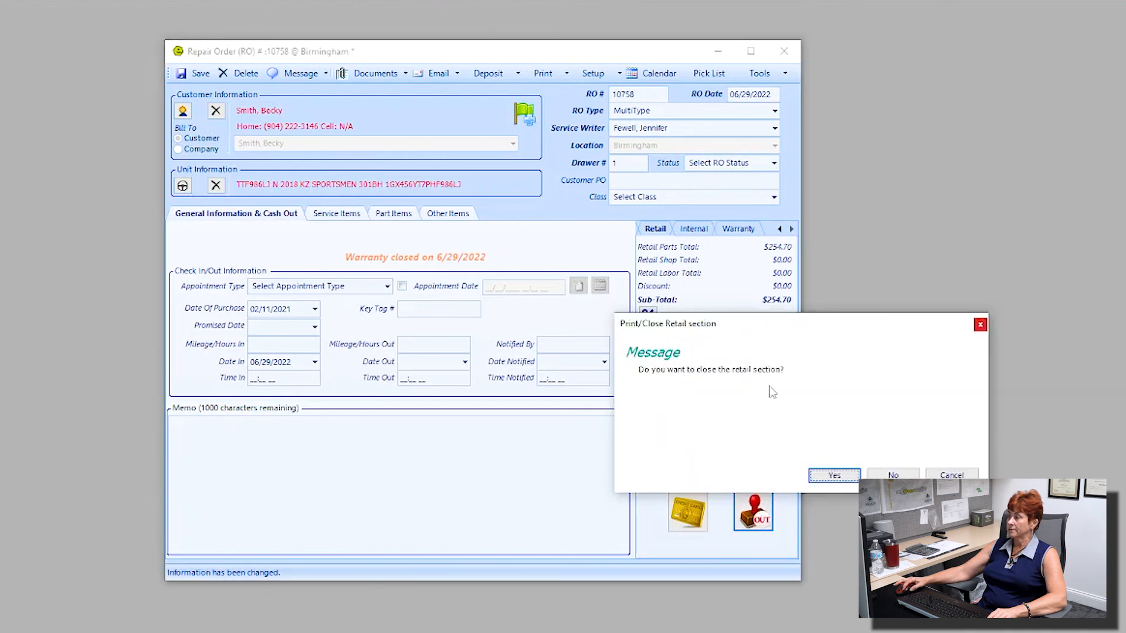
Step: Close RO 10758's retail section on 6/29/2022 and confirm the internal section totals $0.00
left_click(844, 476)
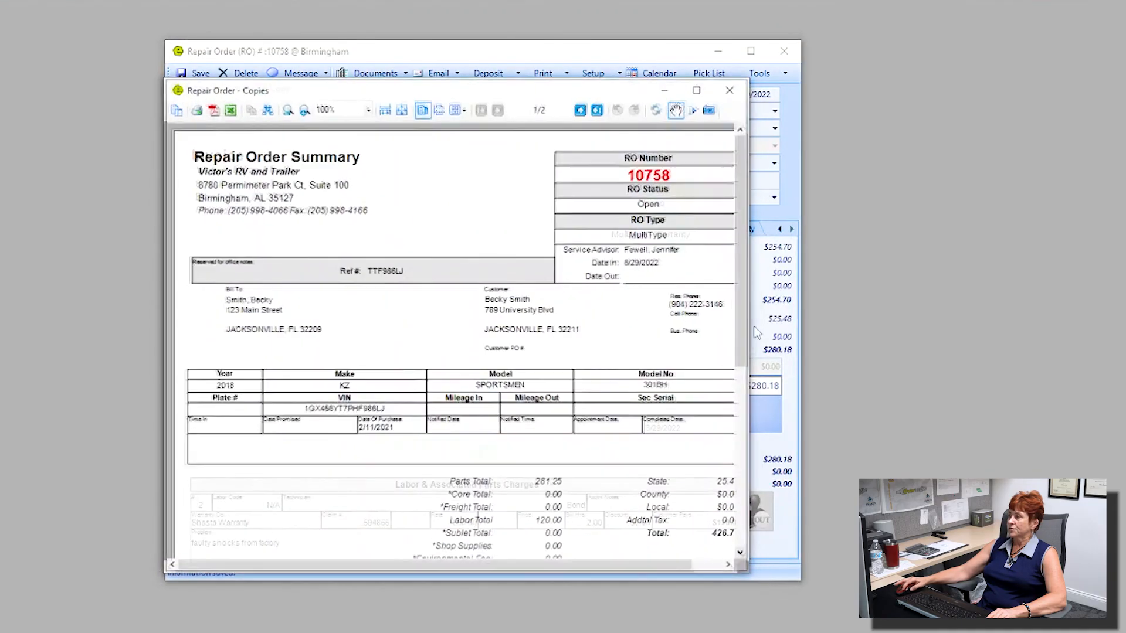
left_click(740, 92)
left_click(734, 90)
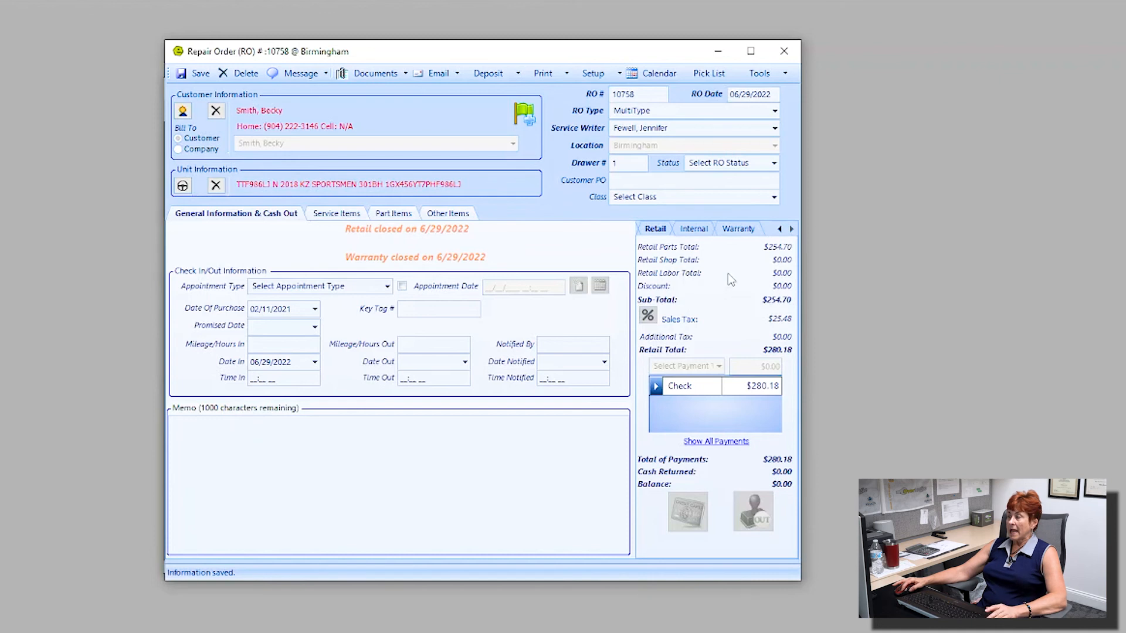
left_click(701, 229)
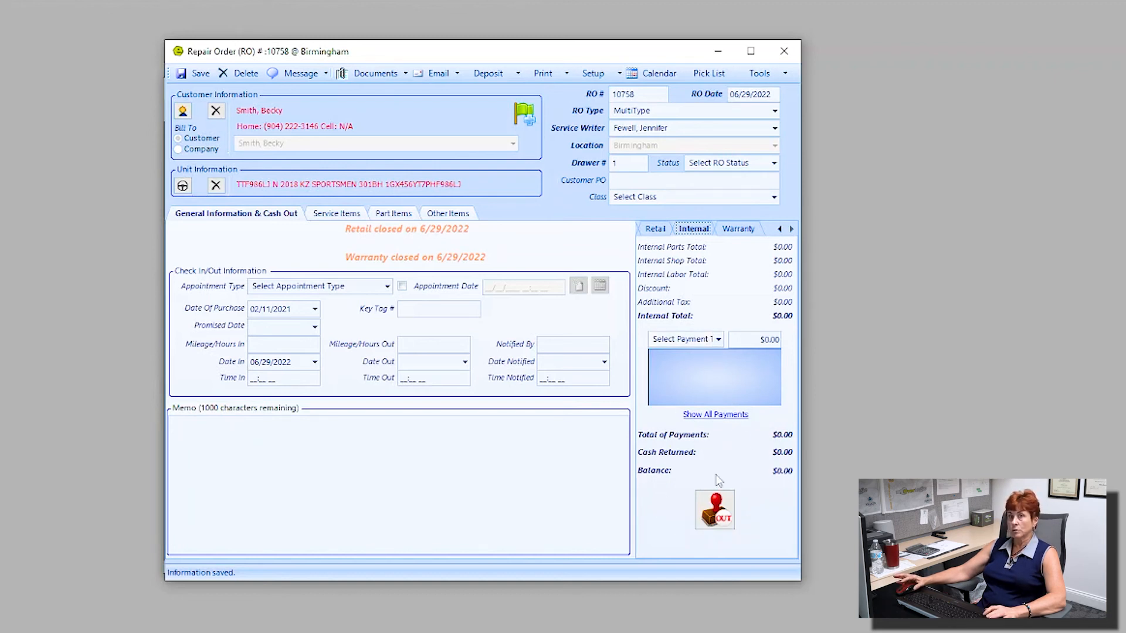
Step: Close the entire RO 10758 from the combined cash-out totals and dismiss its invoice previews
left_click(779, 228)
left_click(671, 230)
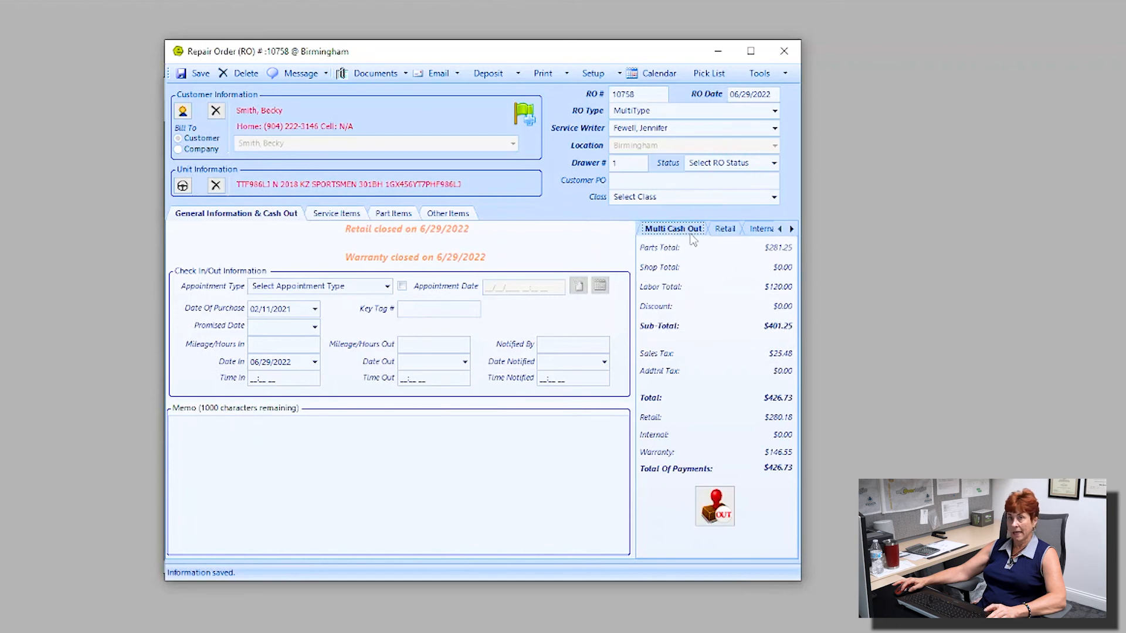
left_click(710, 506)
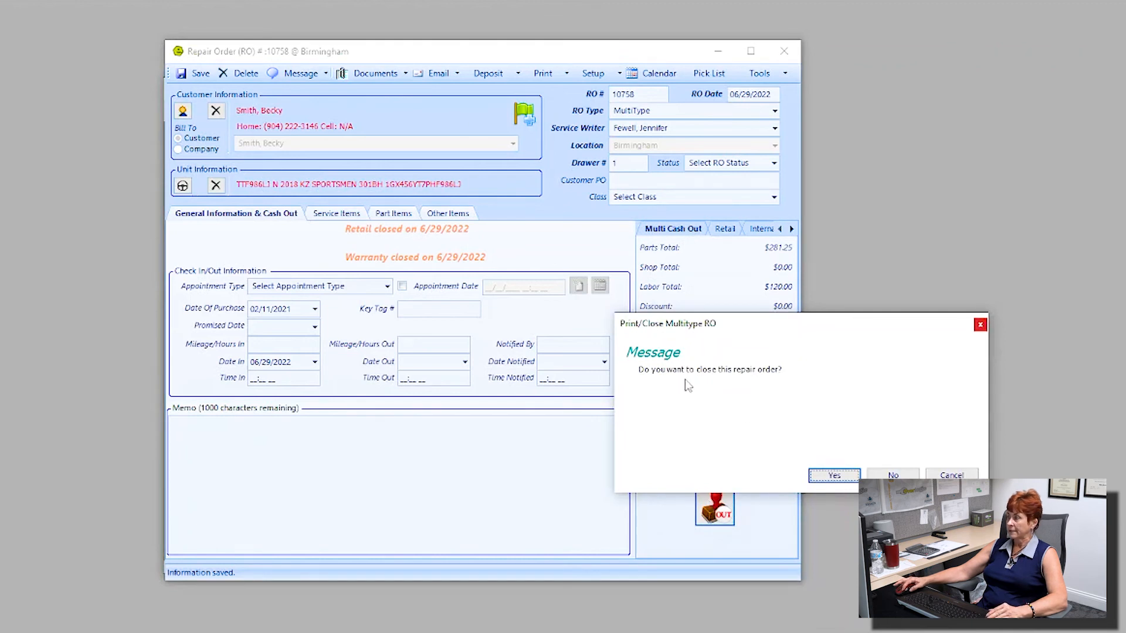
left_click(838, 479)
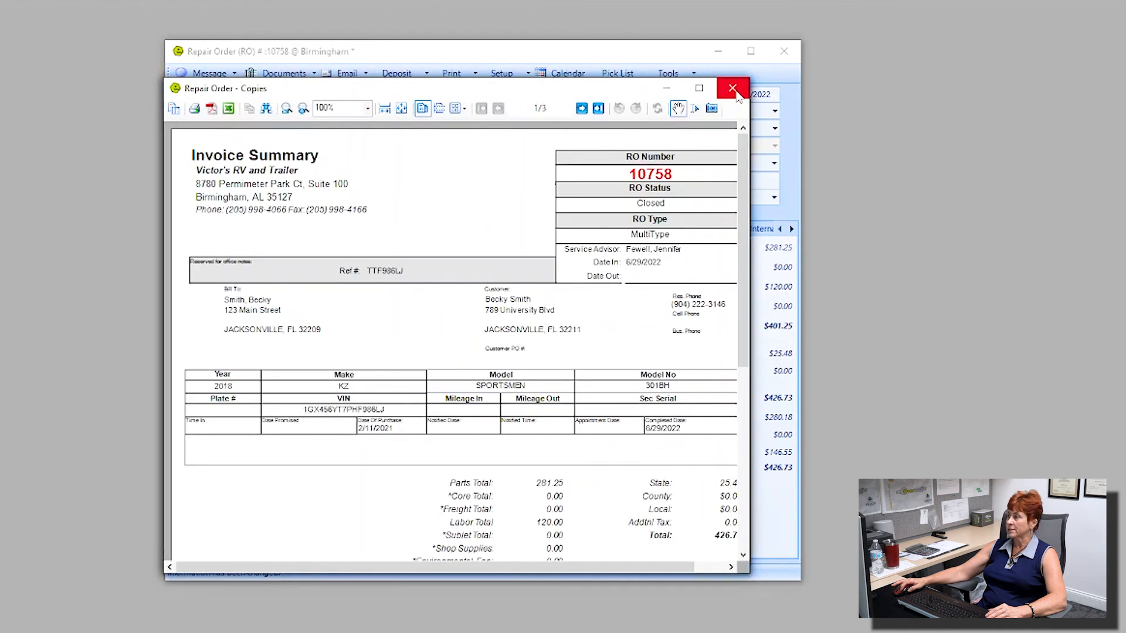
left_click(733, 89)
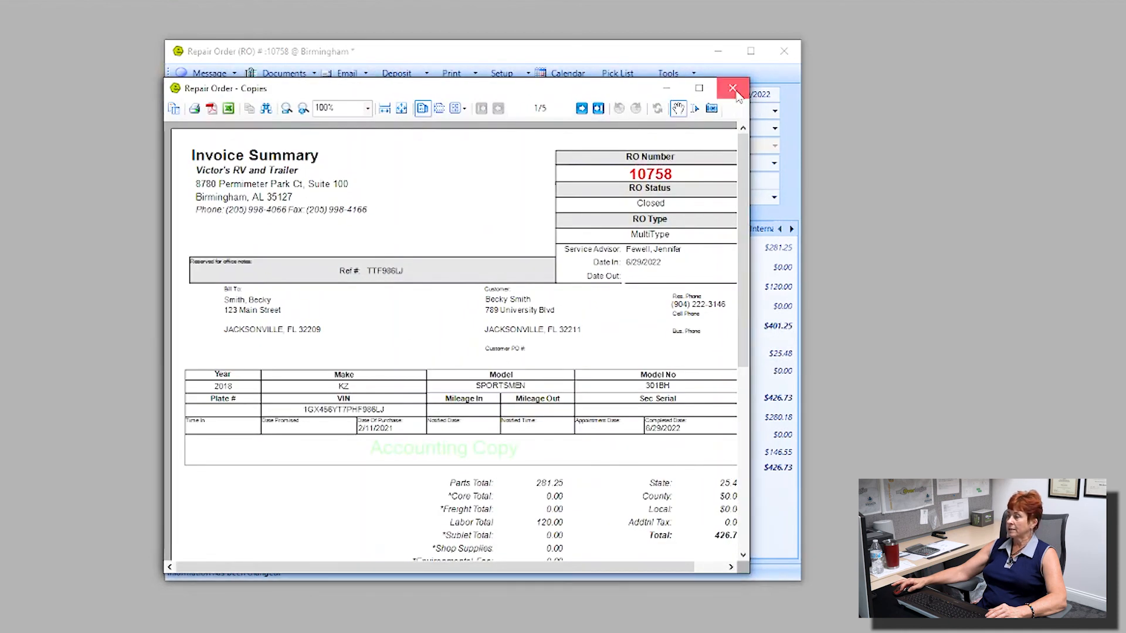
left_click(736, 94)
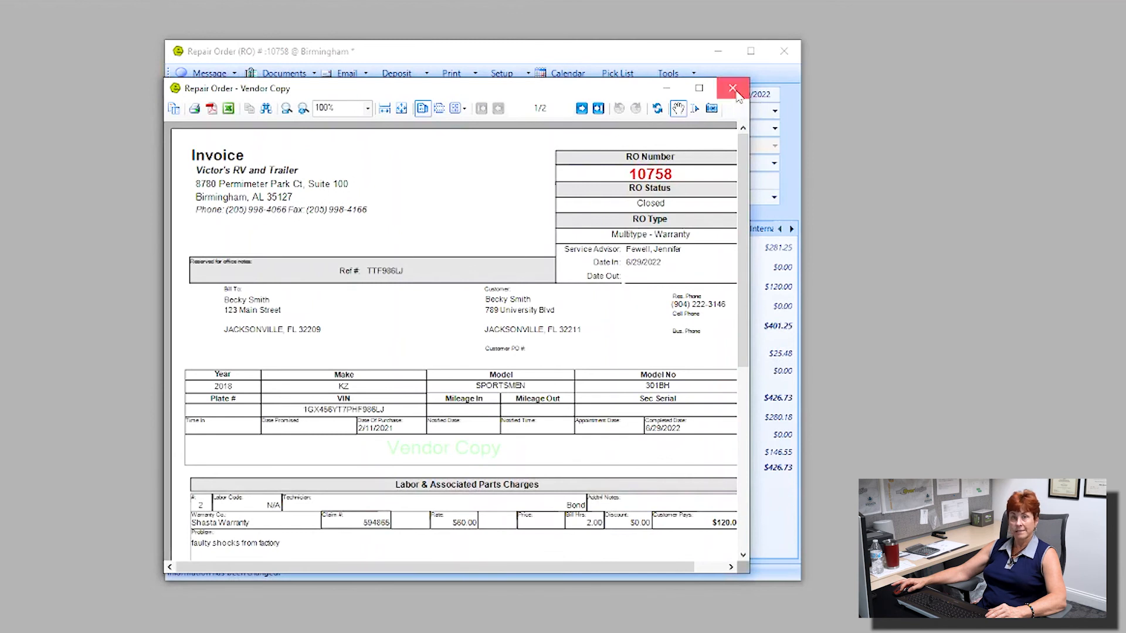
left_click(734, 91)
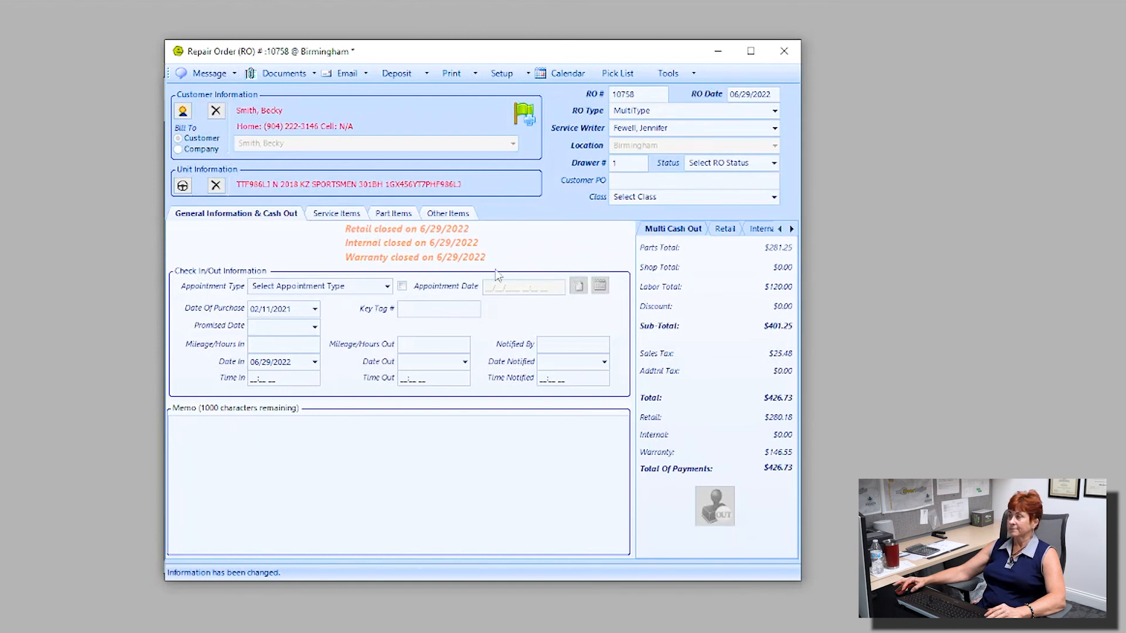
Step: Set RO 10758's status to Closed file and look over the messaging options
left_click(774, 164)
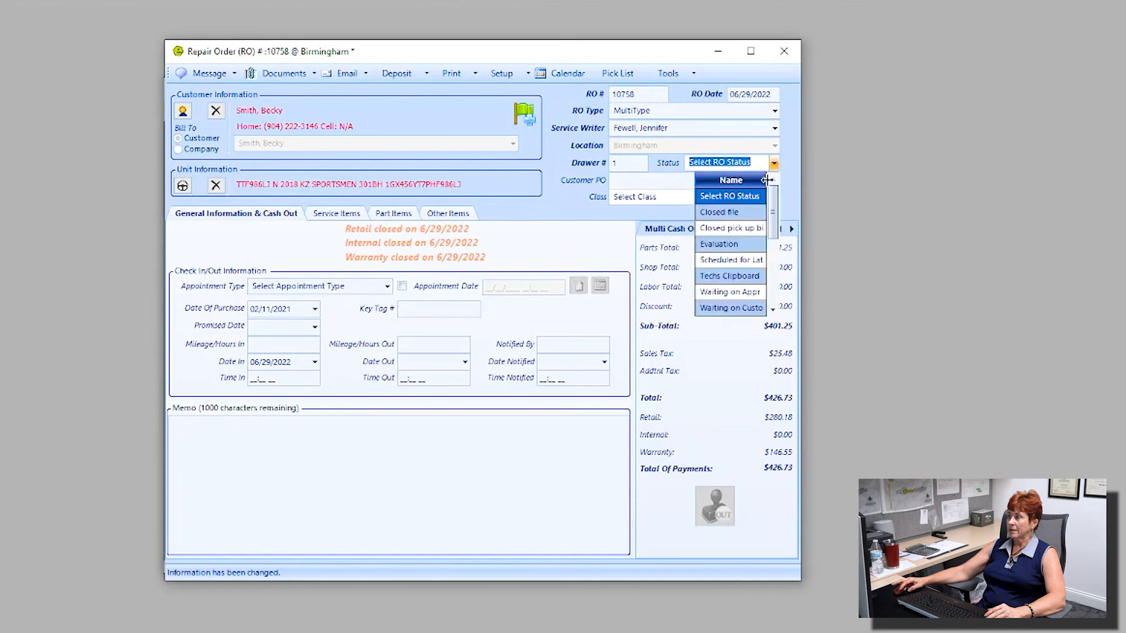
left_click(717, 213)
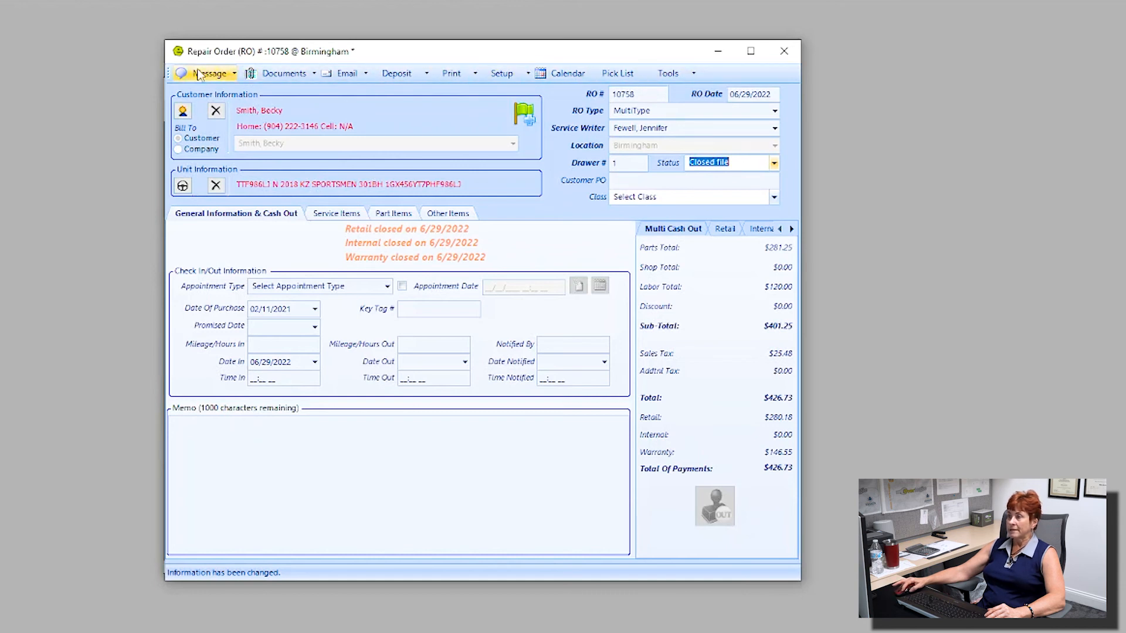
left_click(233, 74)
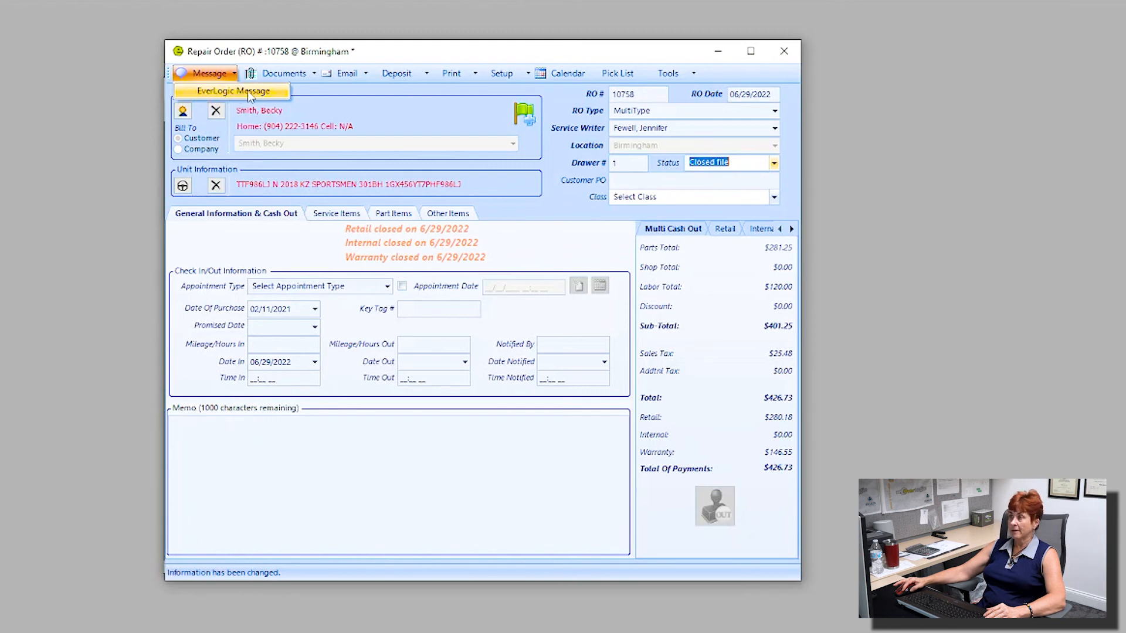
mouse_move(283, 78)
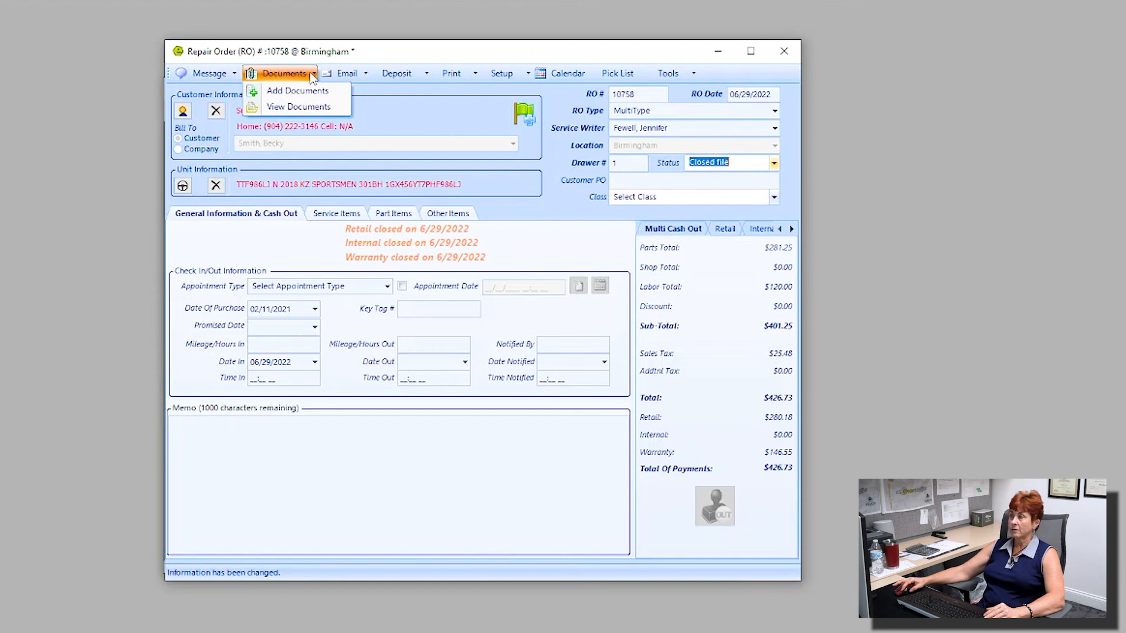
mouse_move(360, 76)
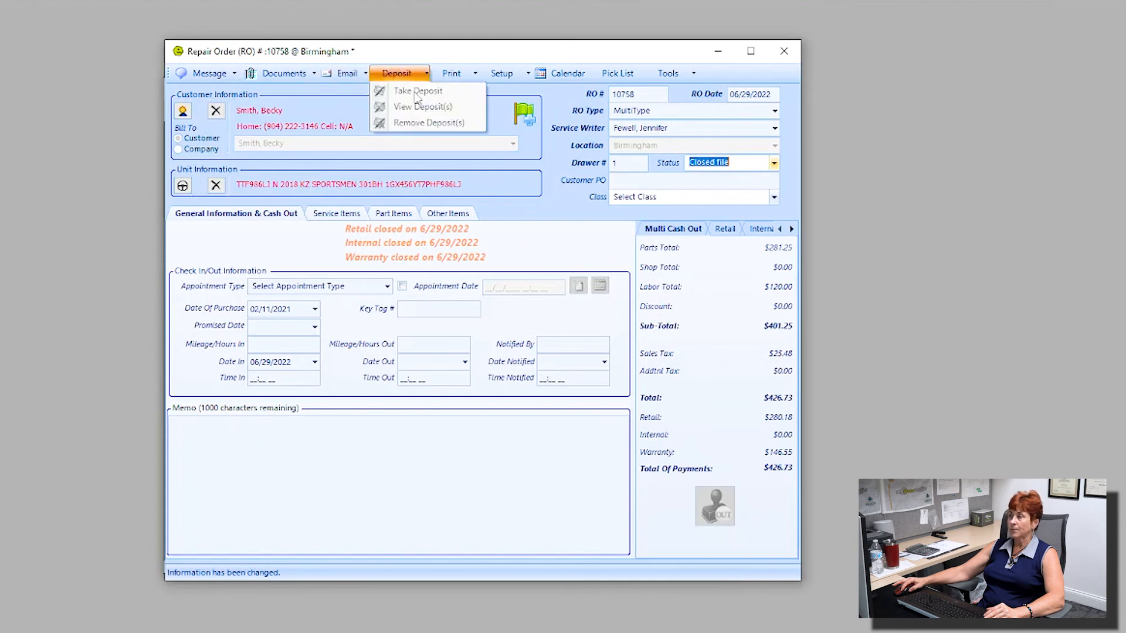
mouse_move(468, 78)
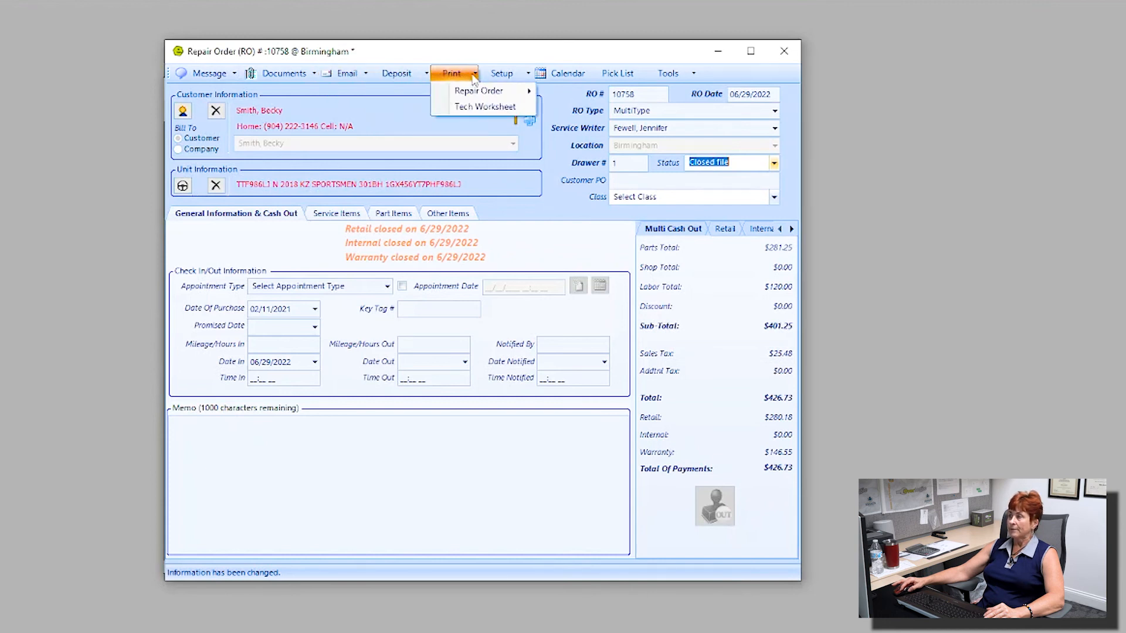
mouse_move(477, 97)
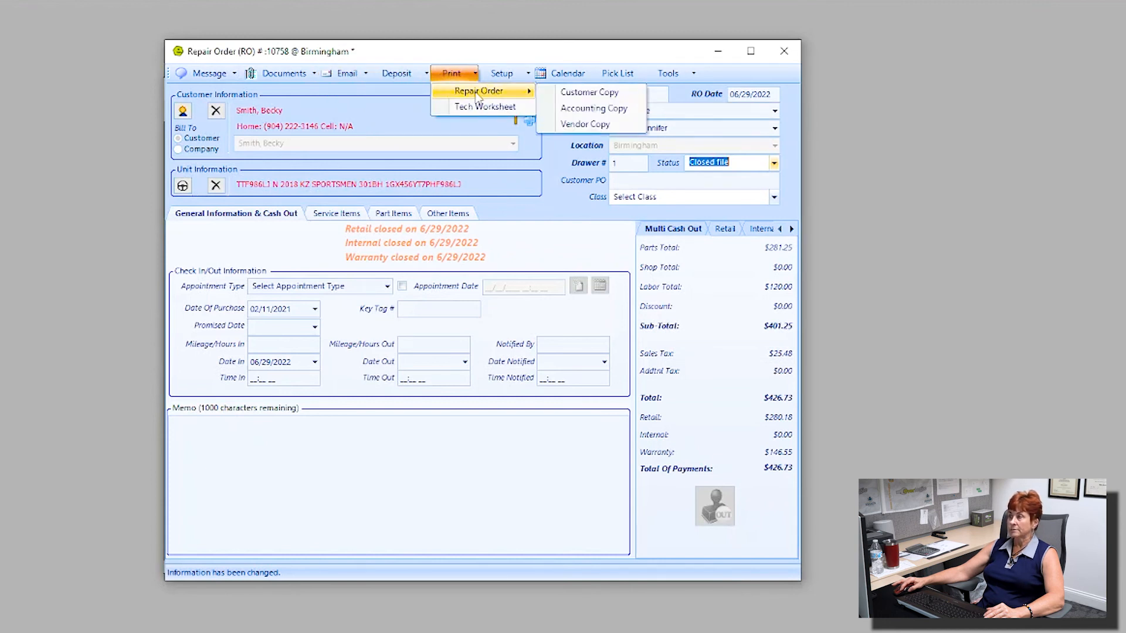
Step: Close RO 10758 with its changes saved and dismiss the print preview
left_click(783, 57)
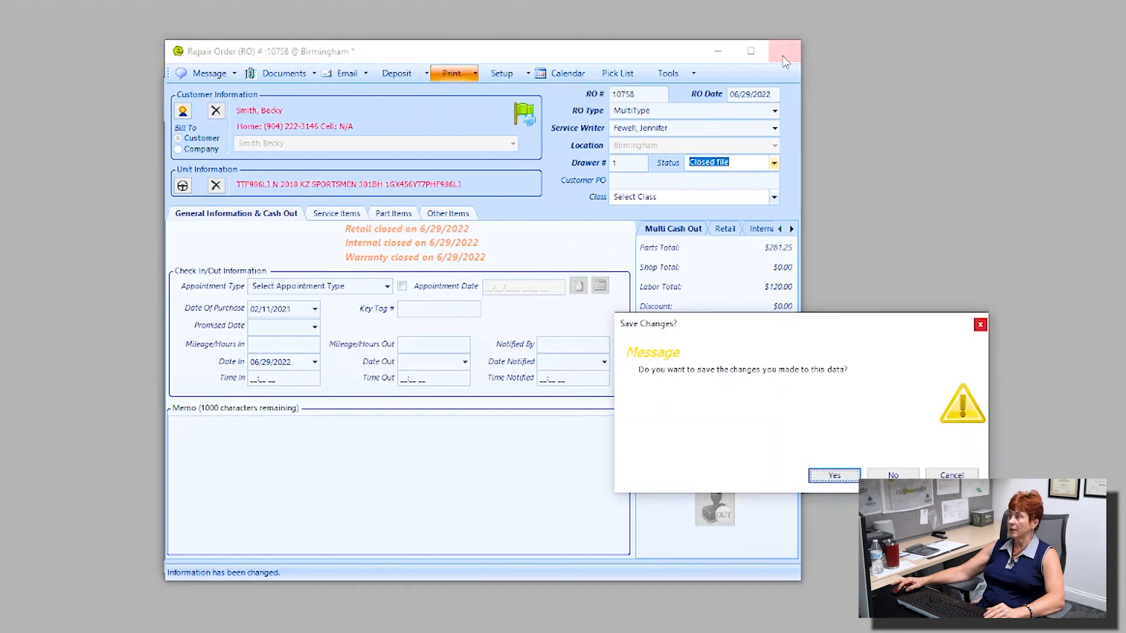
left_click(835, 476)
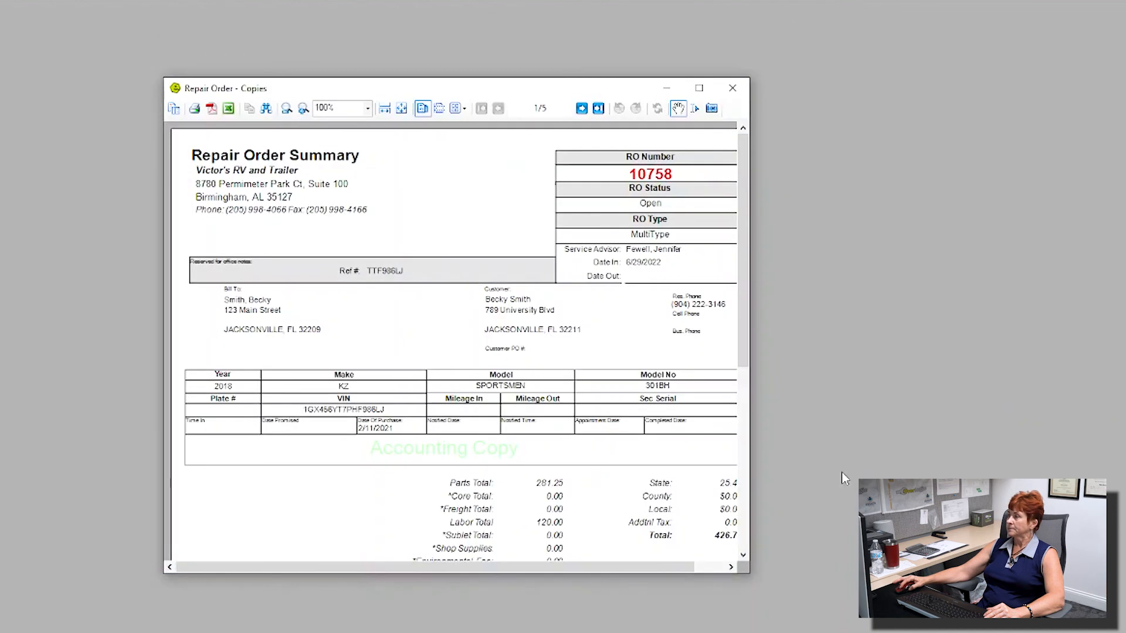
left_click(733, 88)
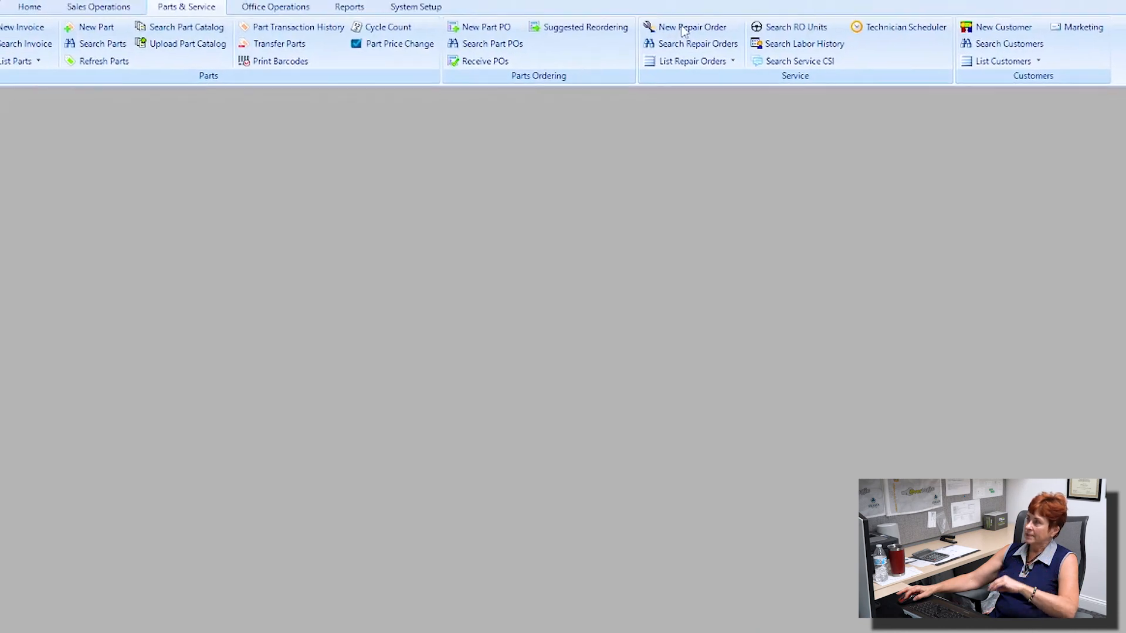
Step: Start new repair order 10759 and begin a new customer record for it
left_click(704, 51)
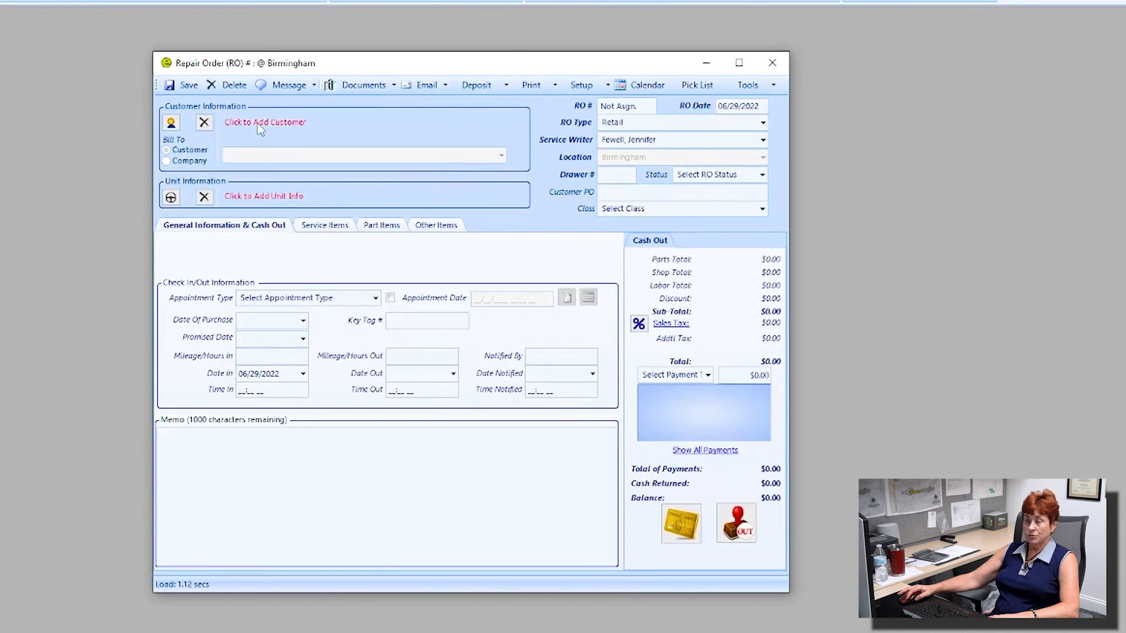
left_click(260, 126)
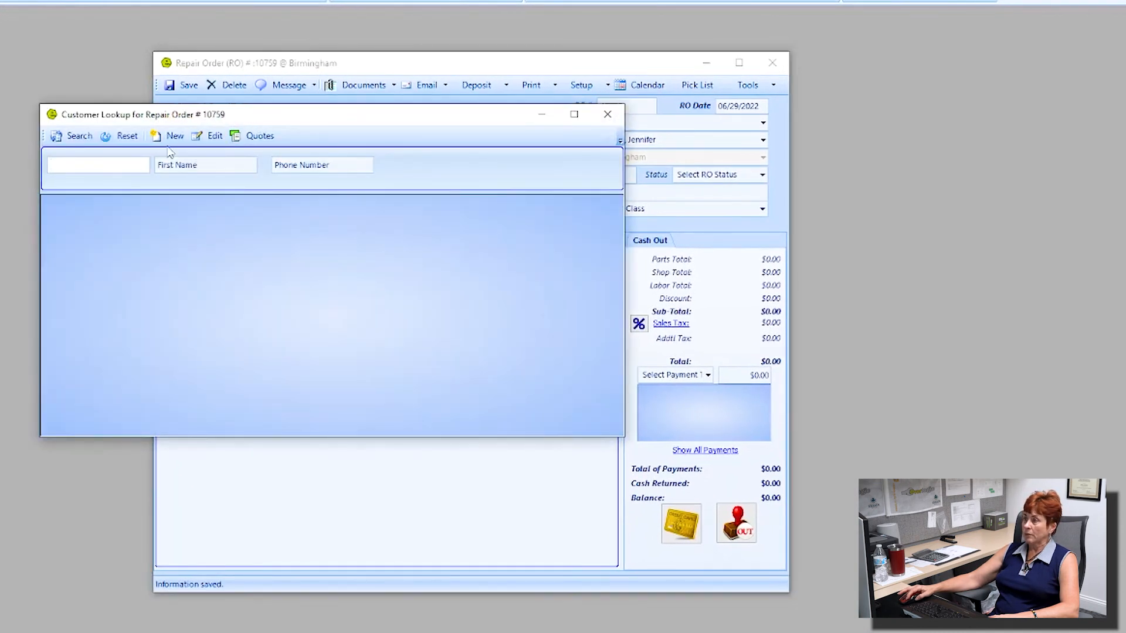
left_click(174, 135)
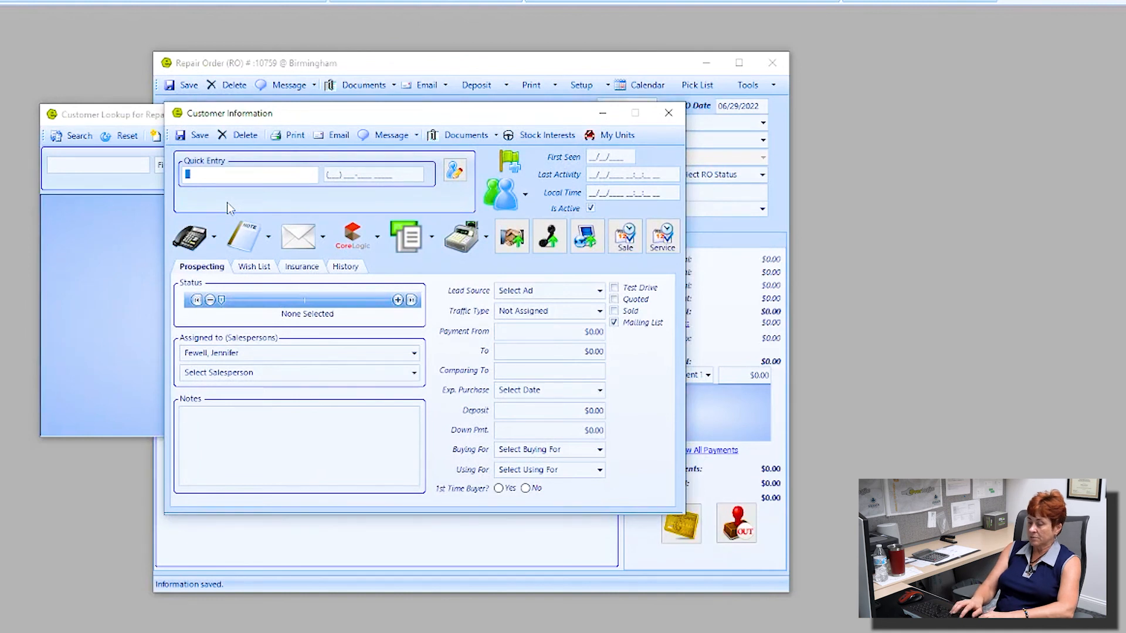
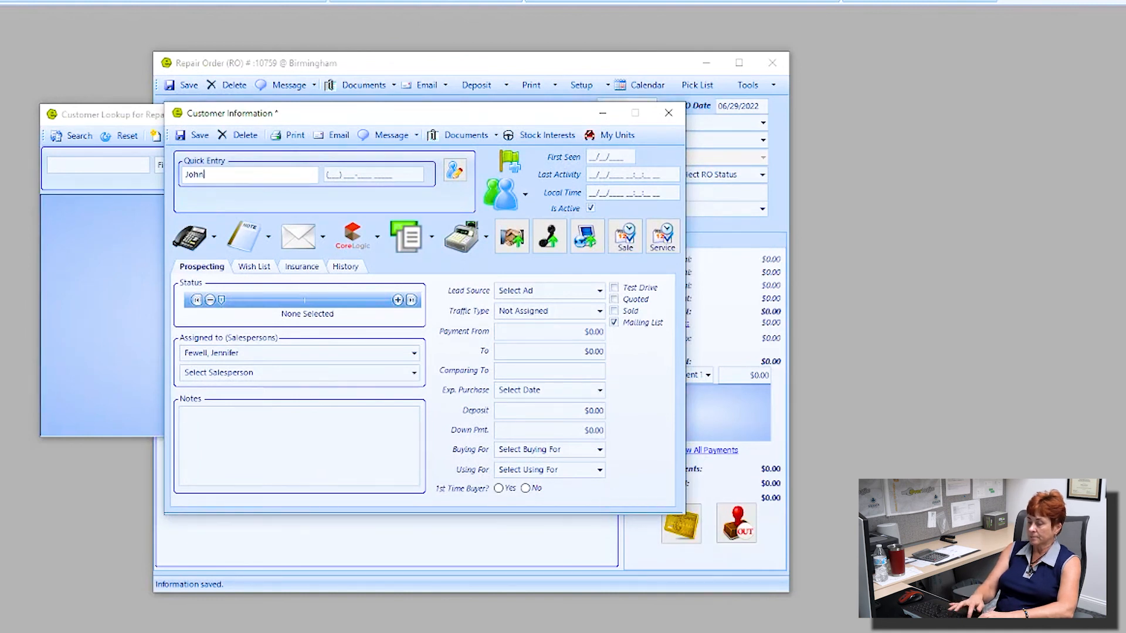
Step: Save the customer with their full name and phone number, then go to the unit details
key("Tab")
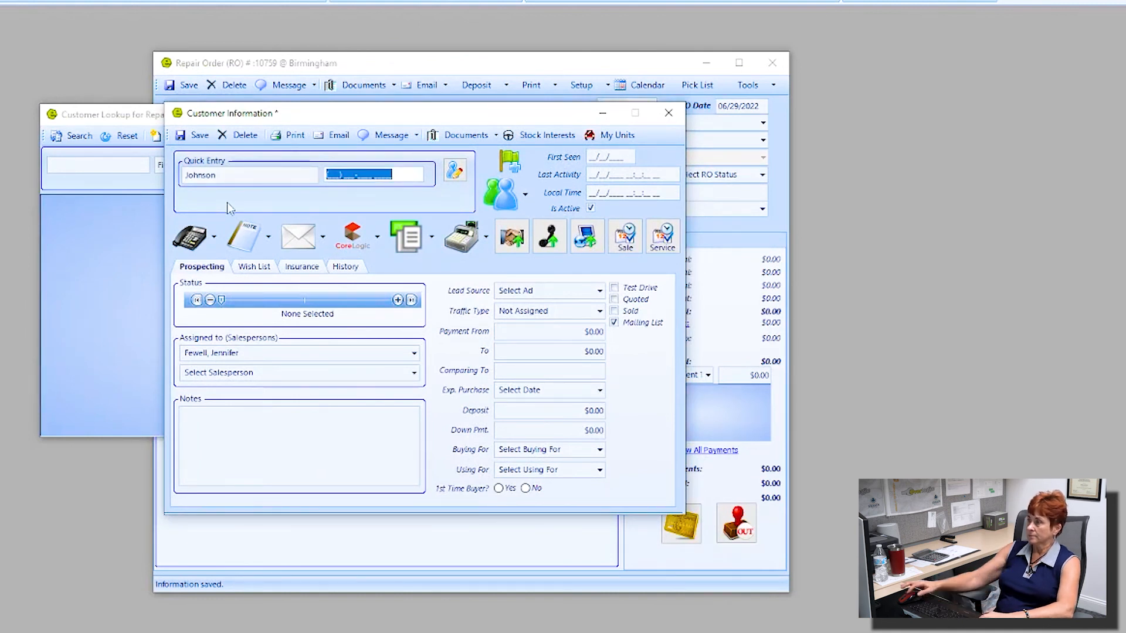
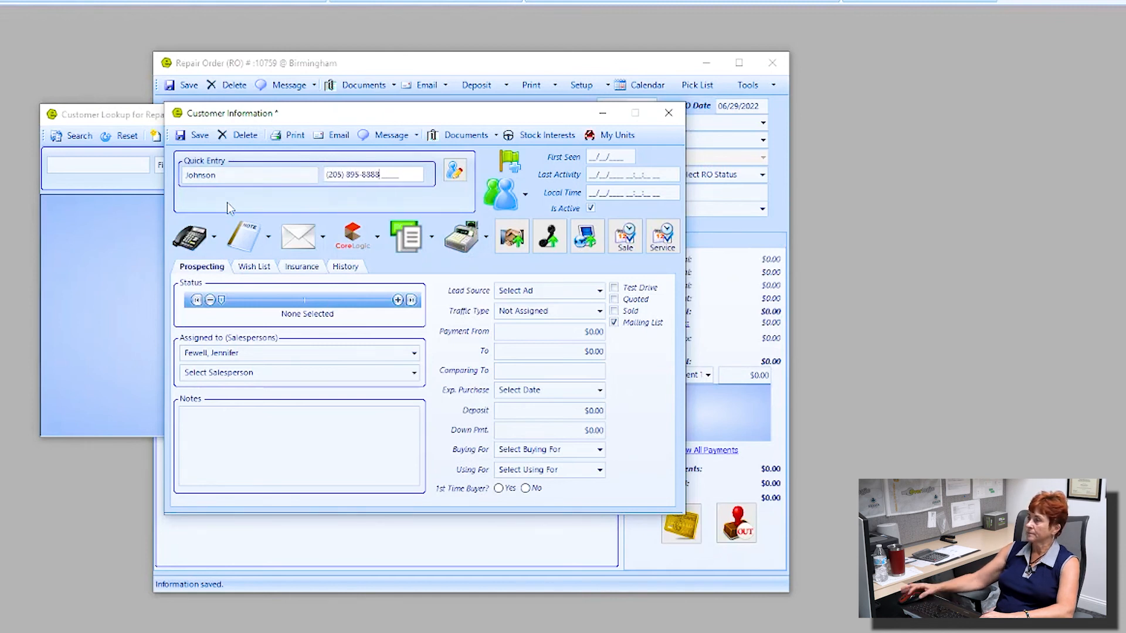
left_click(187, 176)
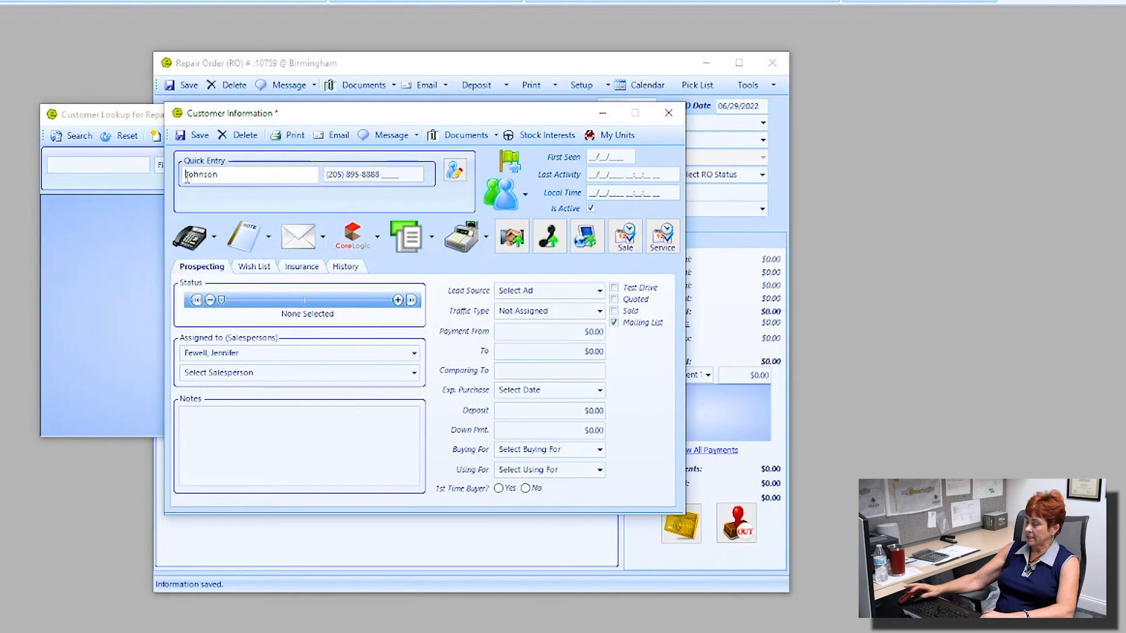
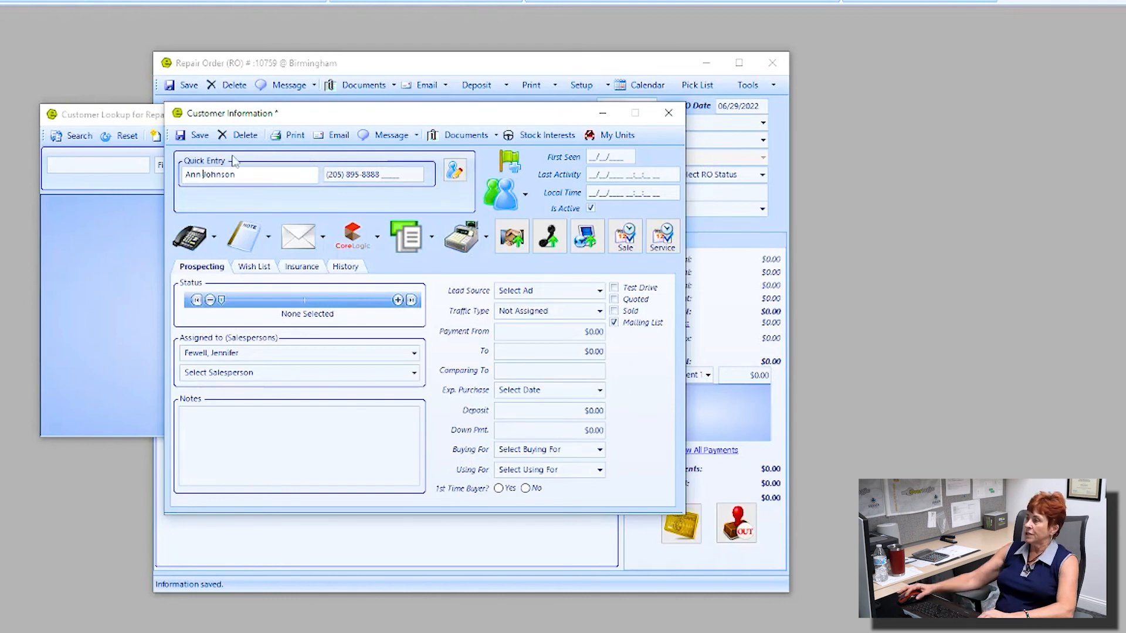
left_click(459, 177)
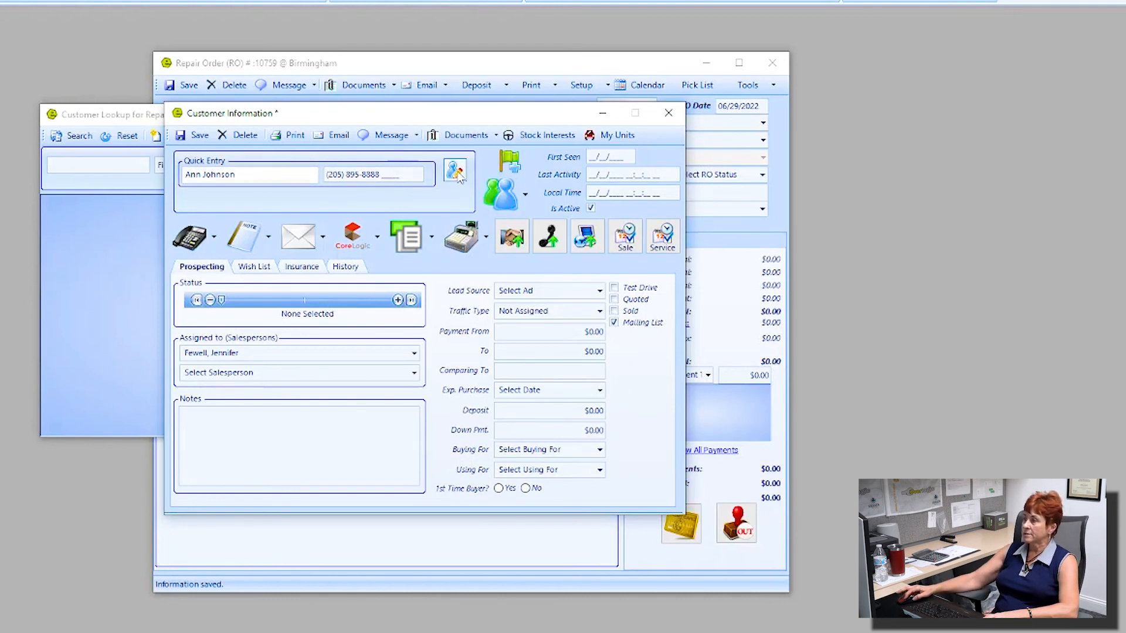
left_click_drag(252, 176, 183, 174)
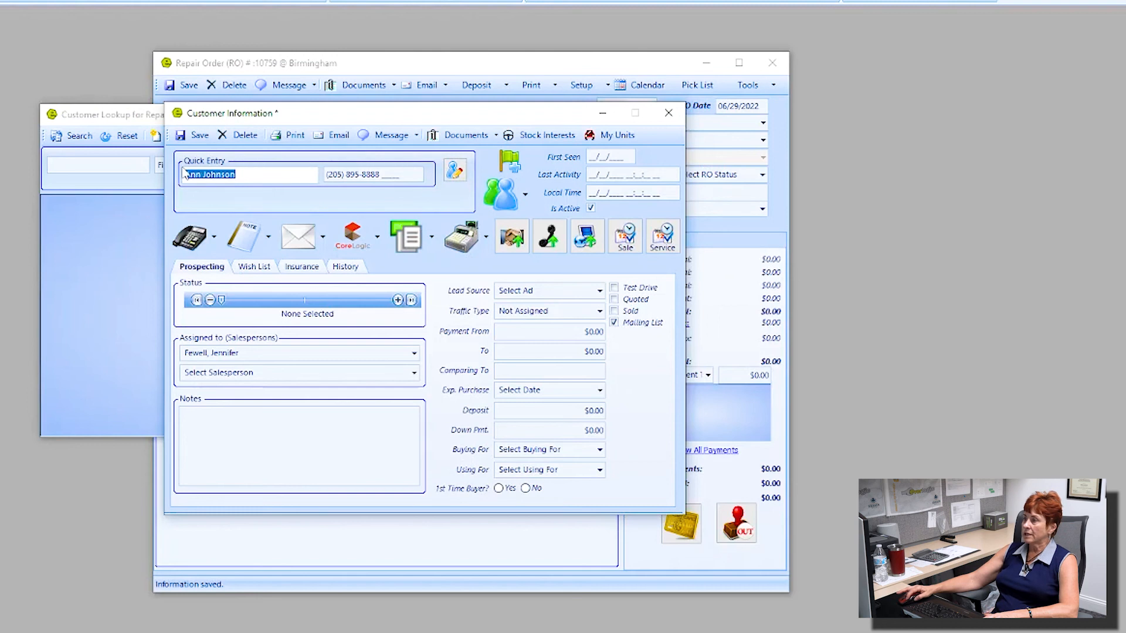
left_click(198, 135)
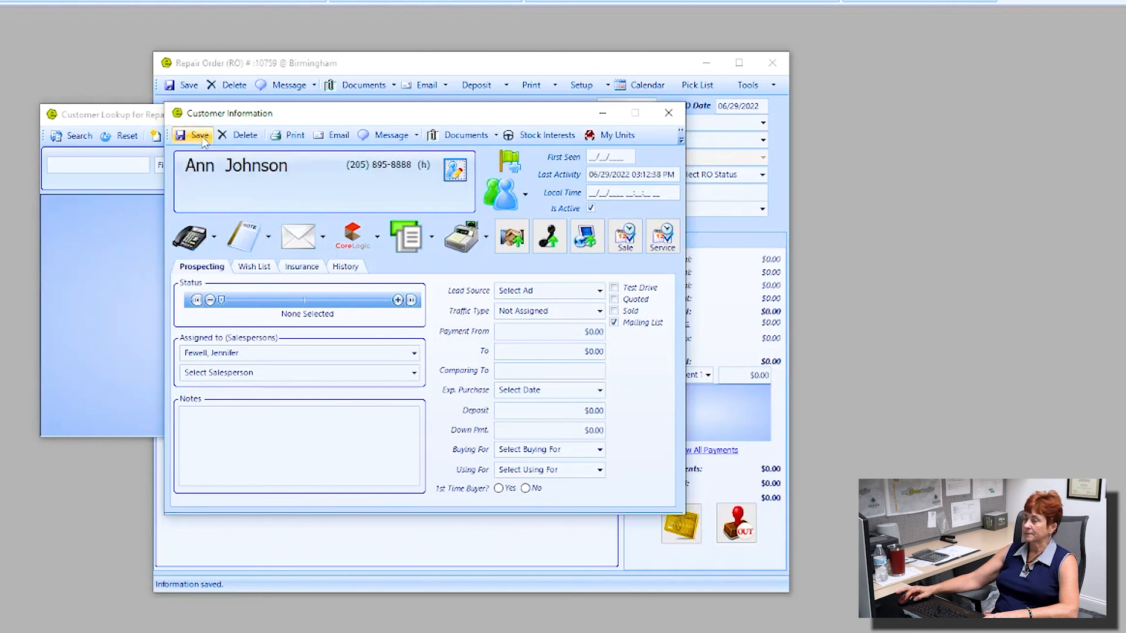
left_click(668, 112)
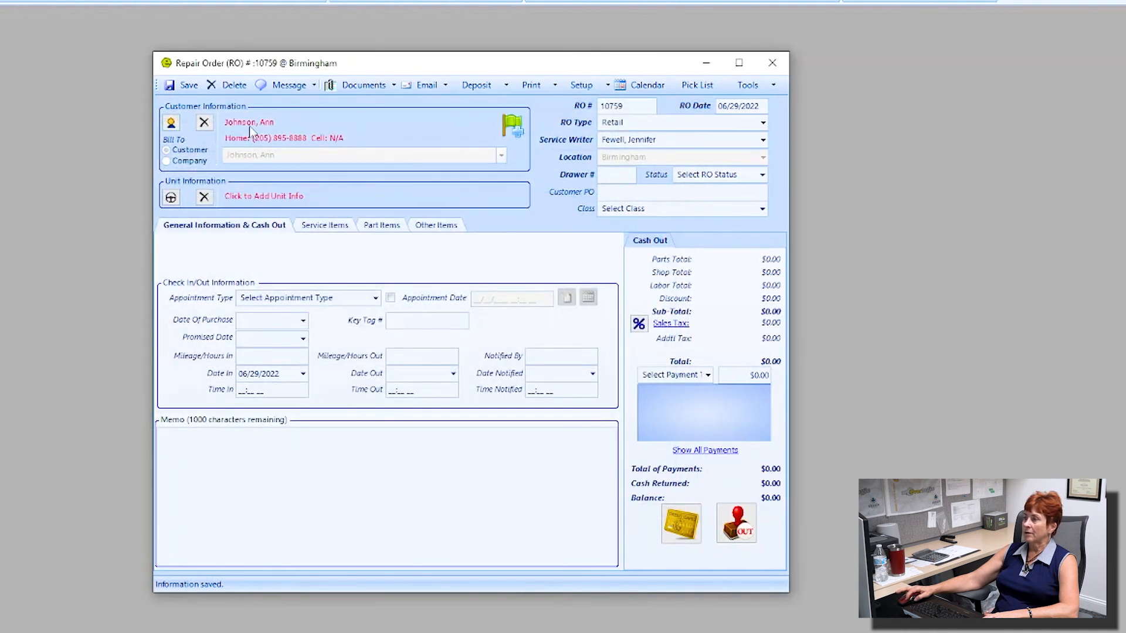
left_click(244, 199)
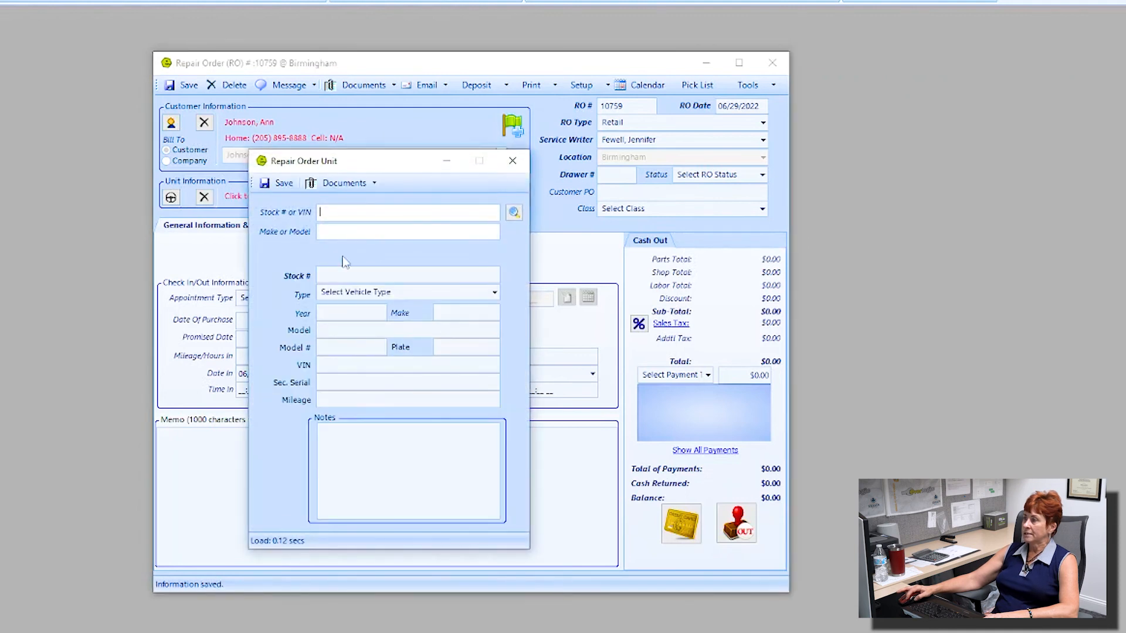
Step: Give the new unit a stock number and save it to repair order 10759
left_click(348, 276)
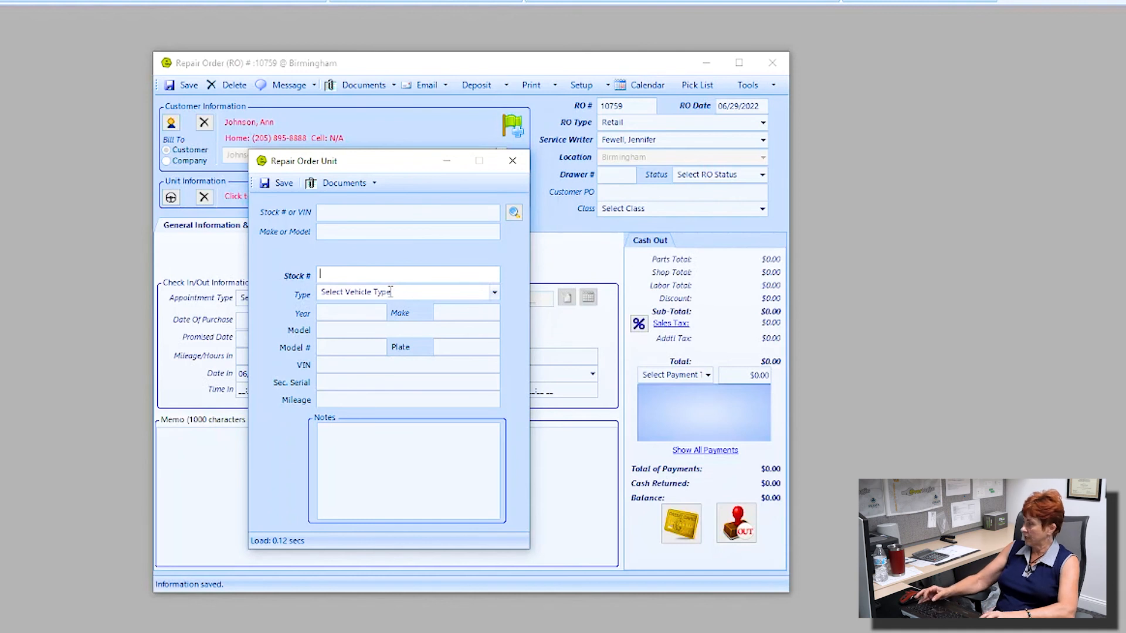
type("062922ROA")
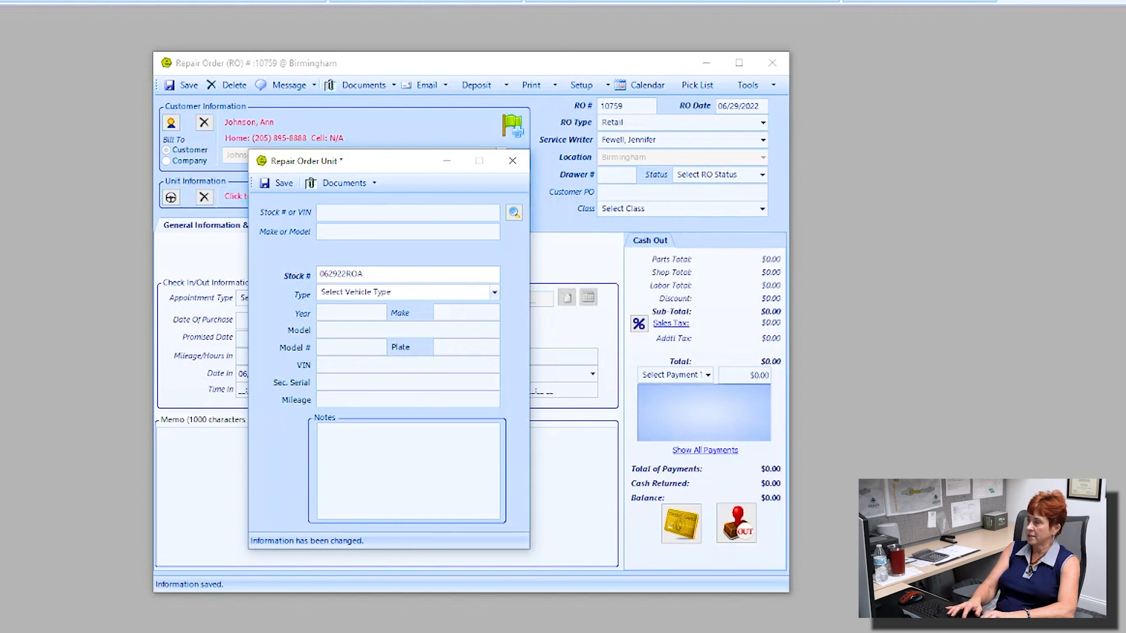
type("HNSON")
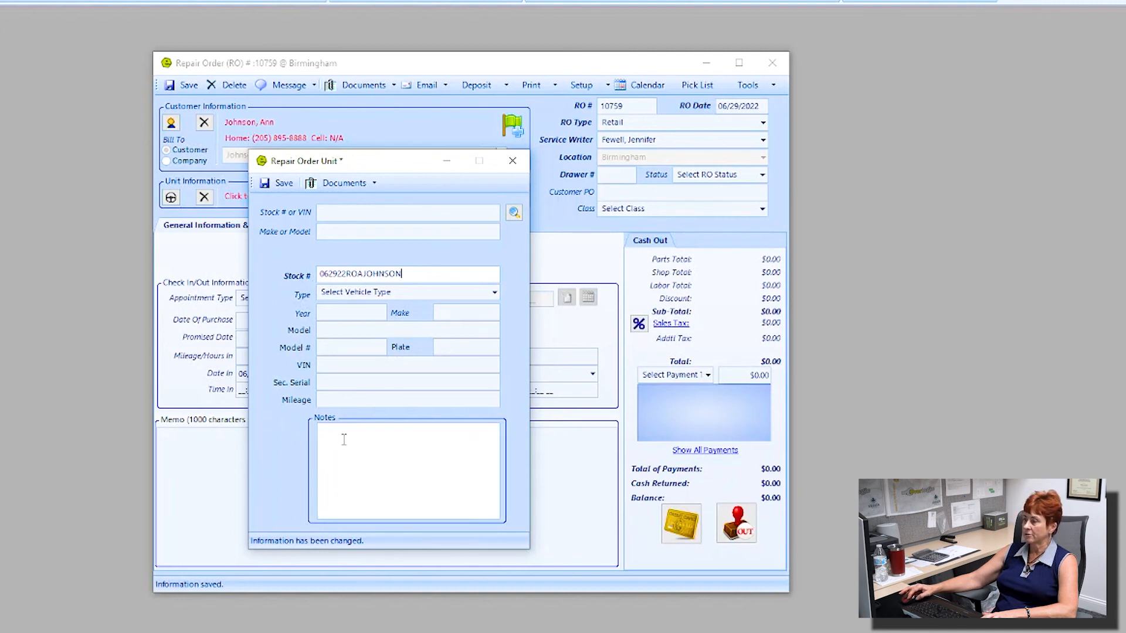
left_click(279, 183)
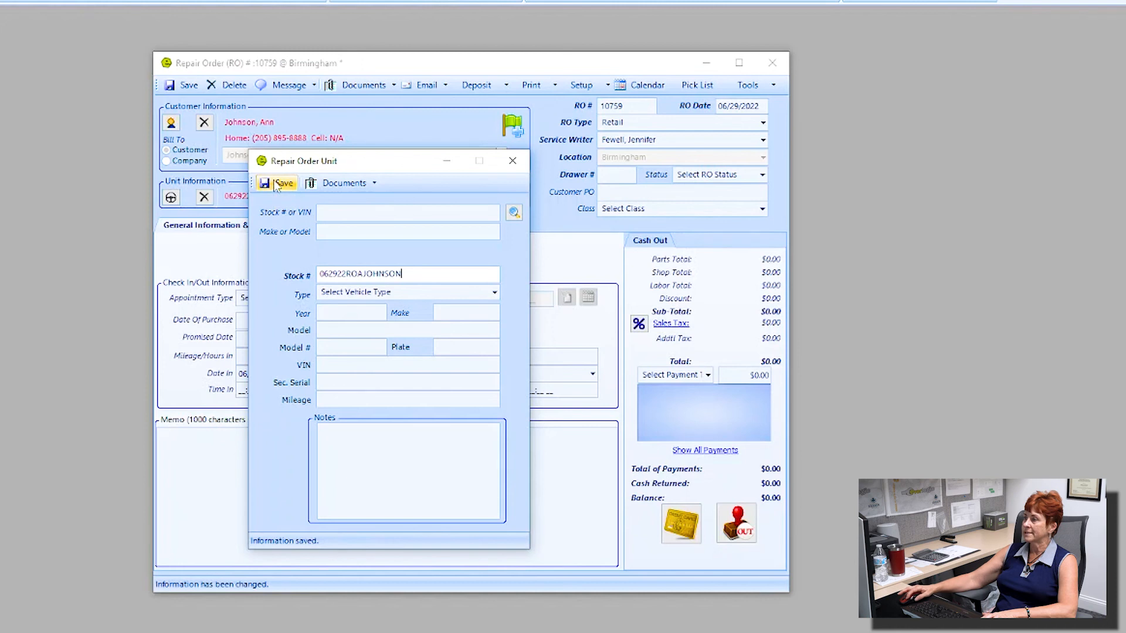
left_click(507, 164)
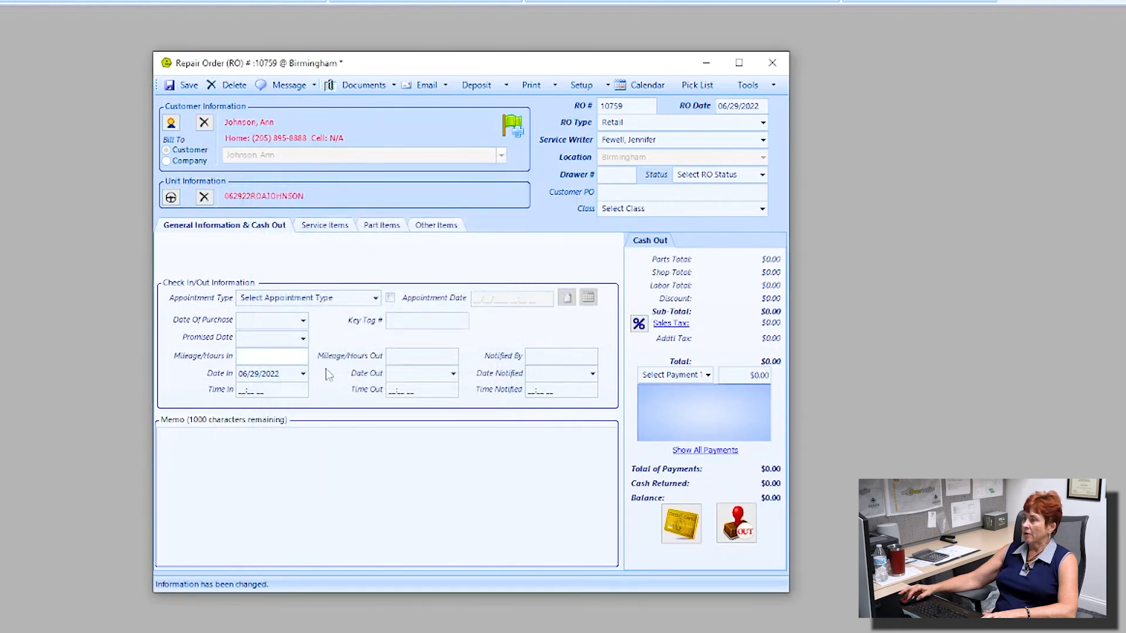
key("ctrl")
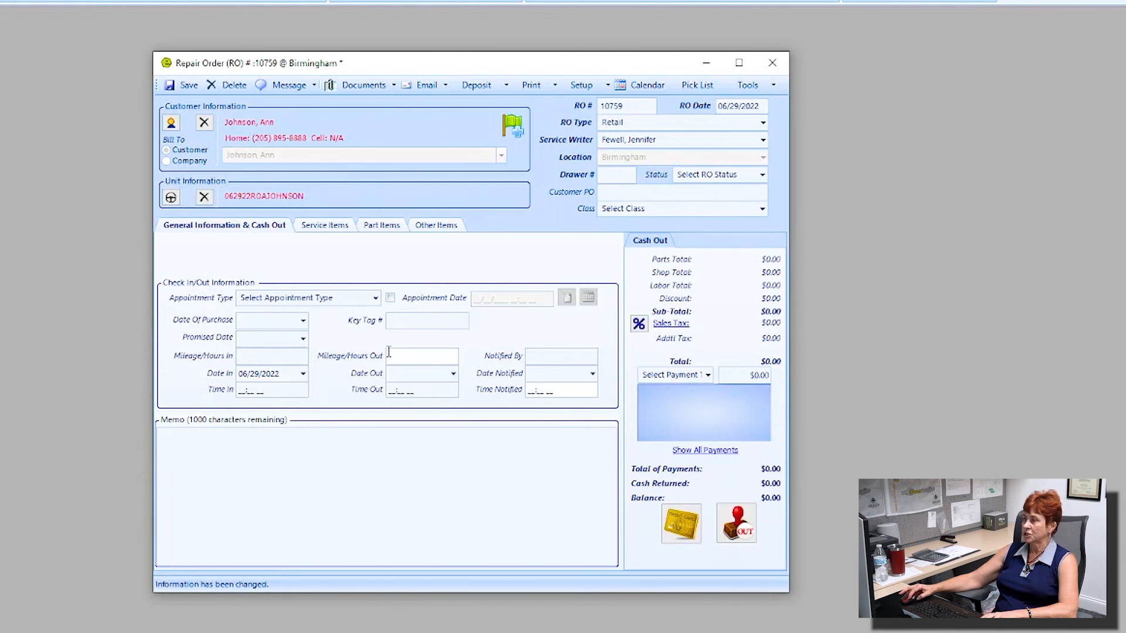
Step: Add service job 1 with problem 'sink' and solution 'new sink'
left_click(338, 229)
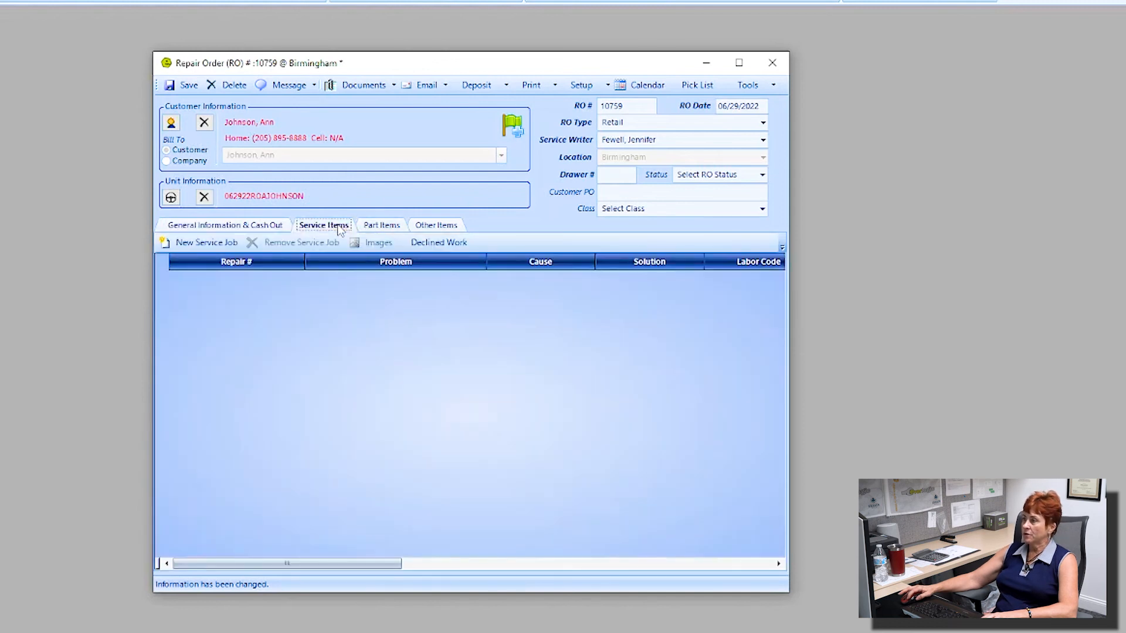
left_click(207, 244)
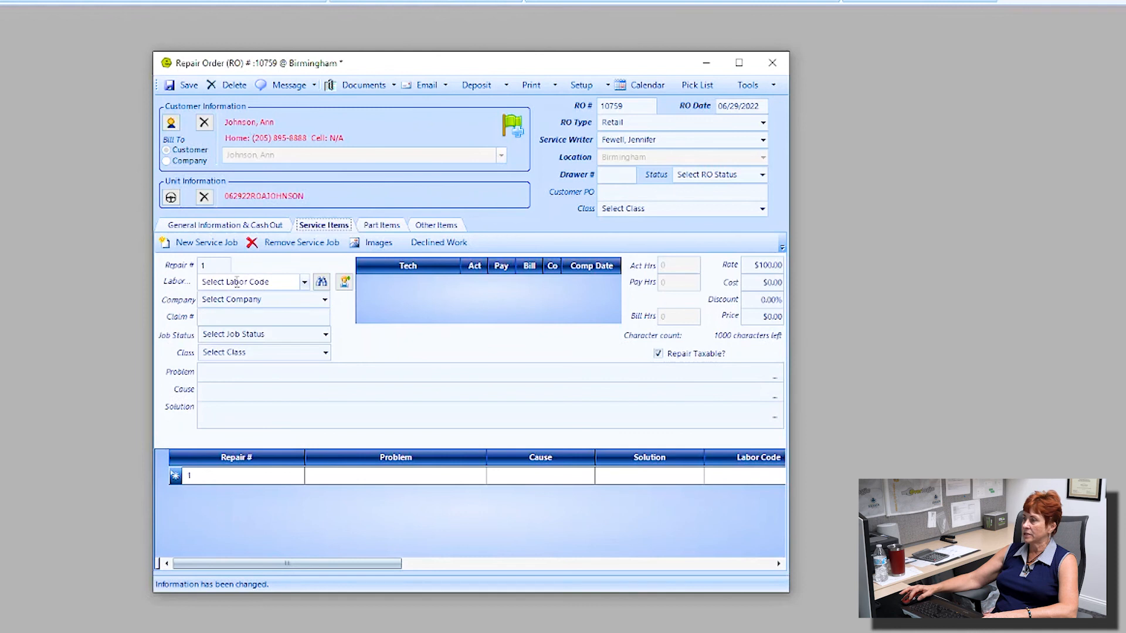
left_click(249, 372)
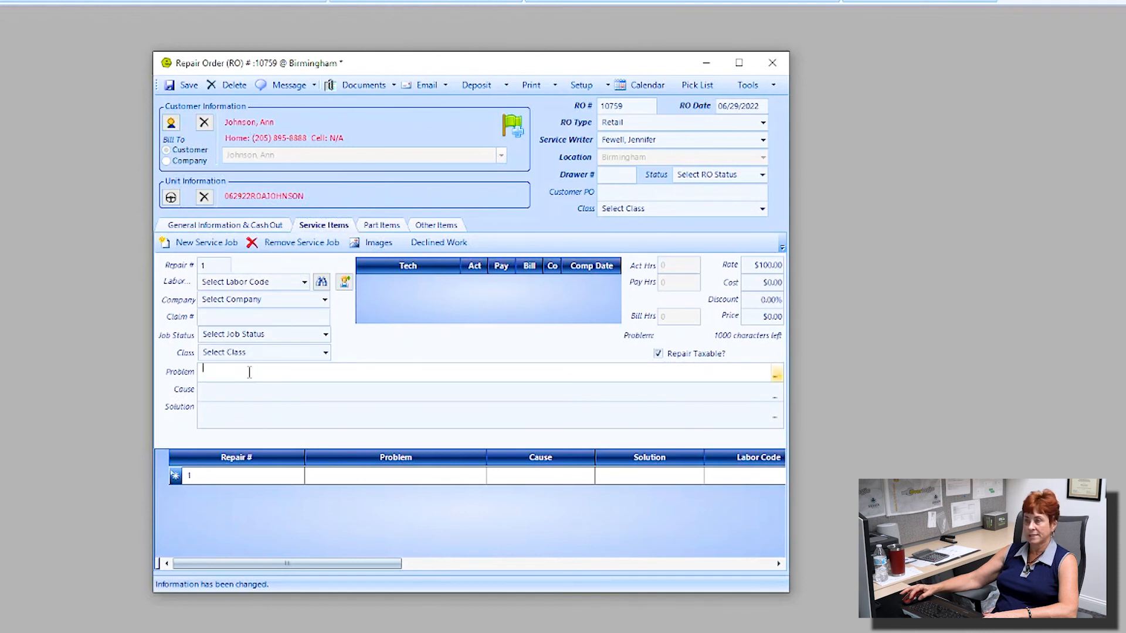
type("sink")
key("Tab")
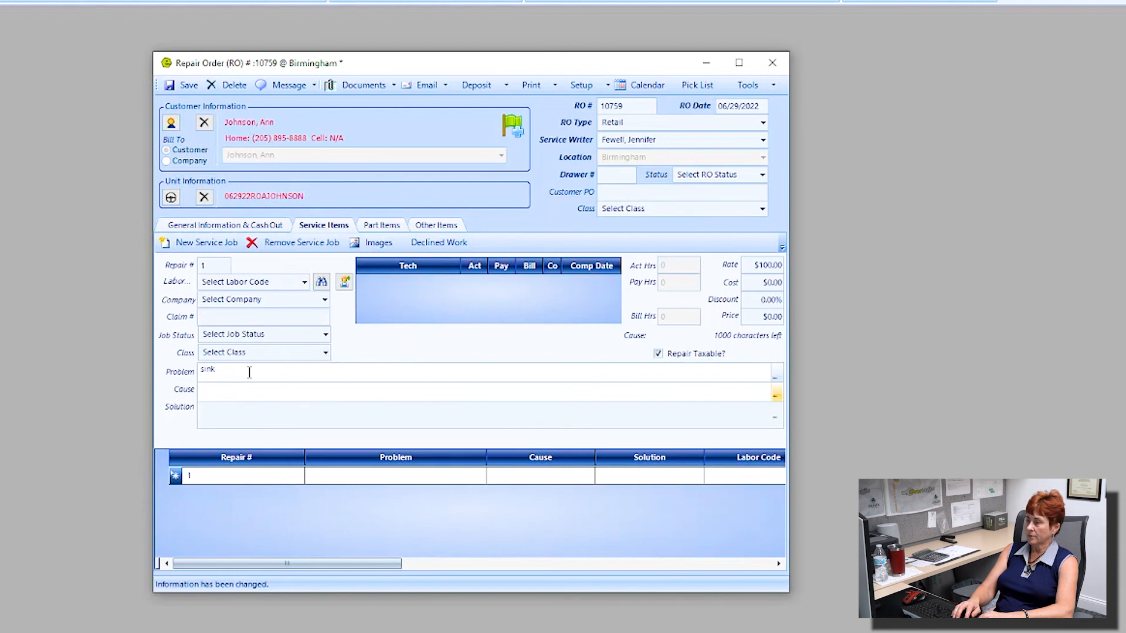
left_click(236, 416)
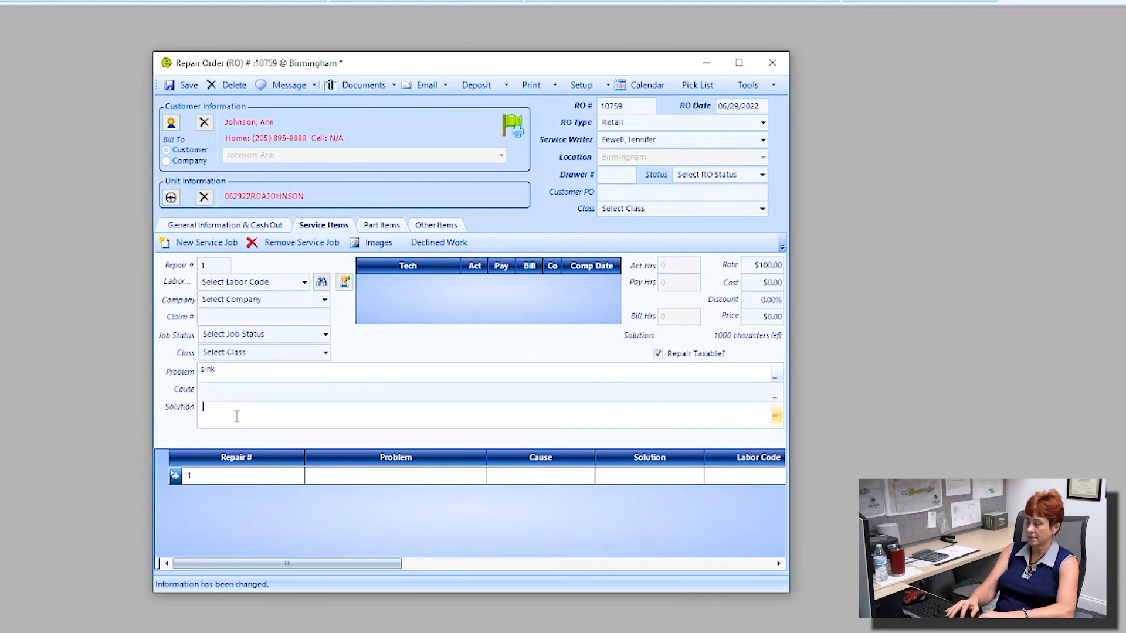
type("new sink")
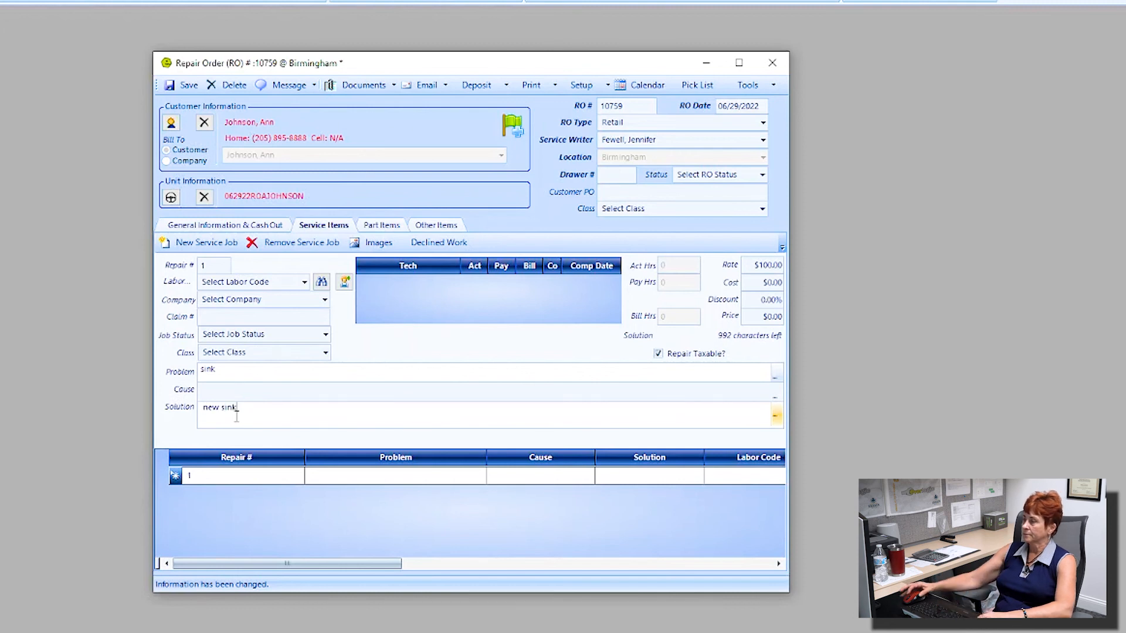
Step: Assign a technician with 3 actual hours to the job and mark it completed
left_click(344, 283)
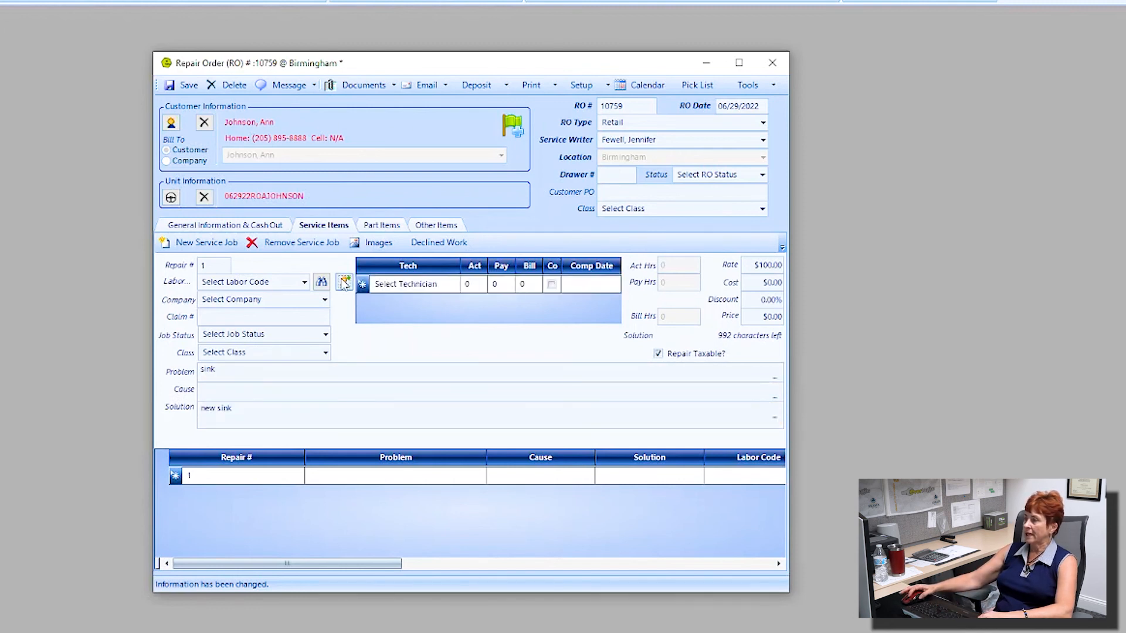
left_click(455, 285)
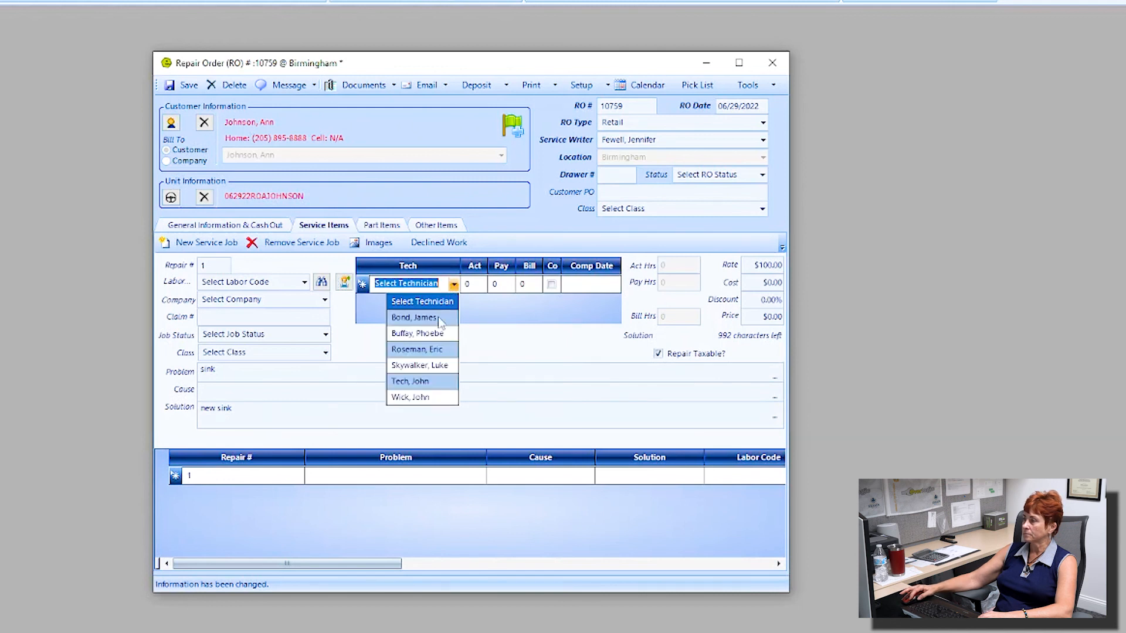
left_click(420, 365)
left_click(477, 284)
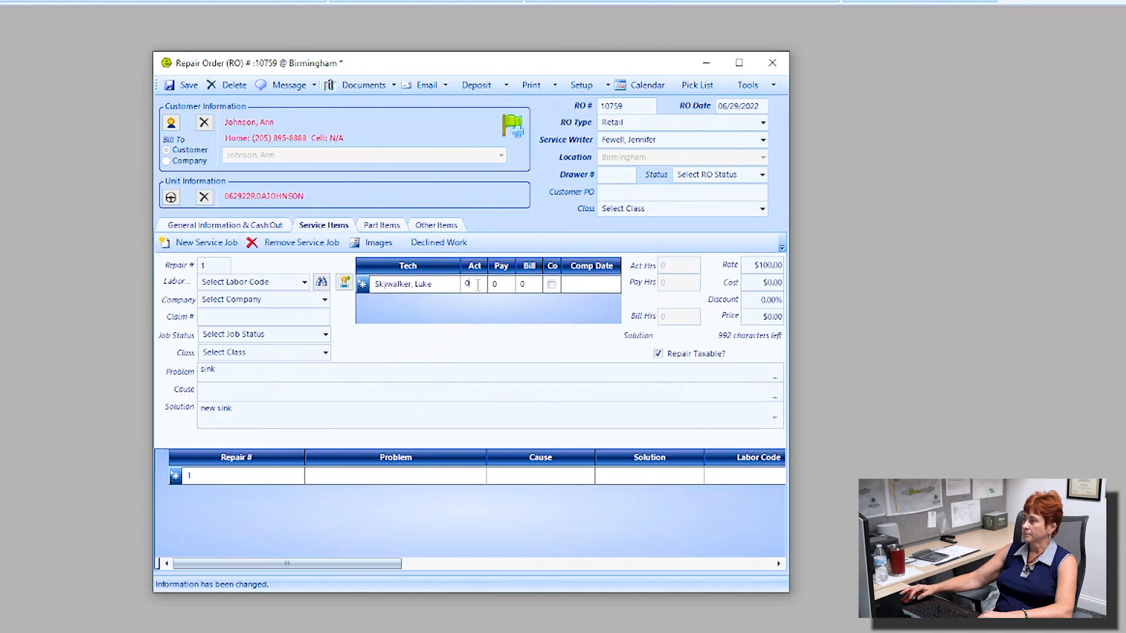
type("3")
key("Tab")
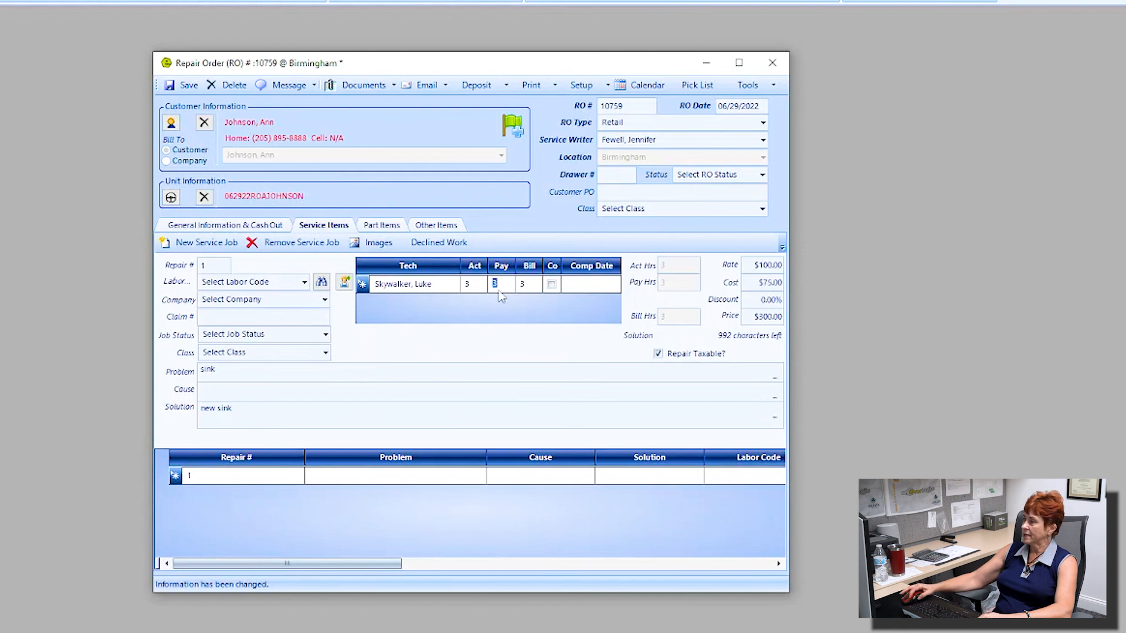
left_click_drag(561, 266, 591, 276)
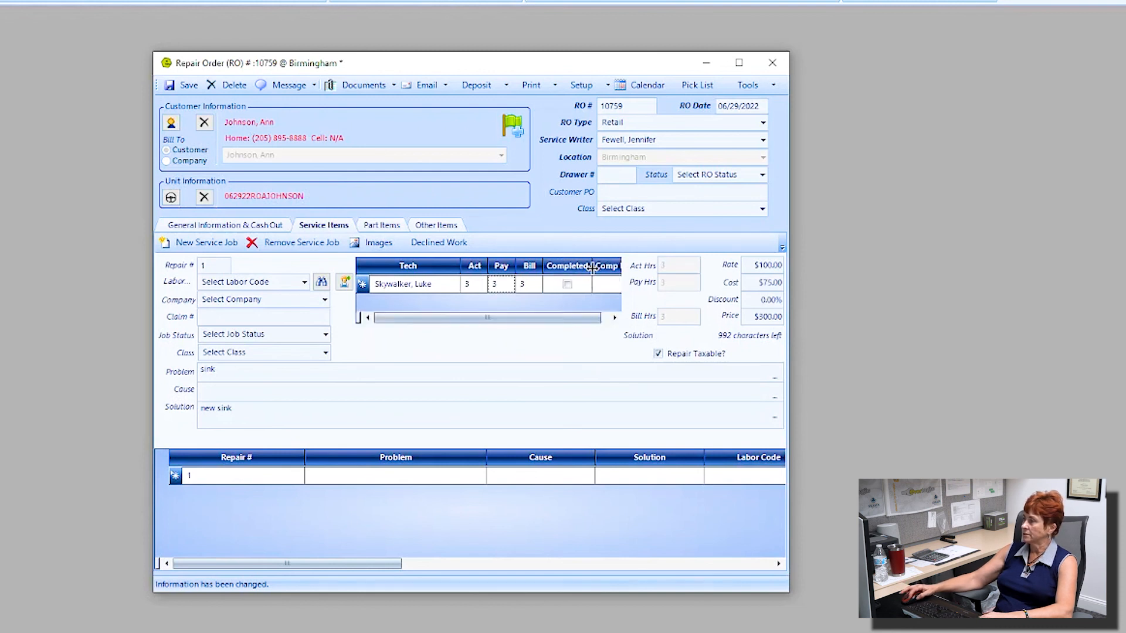
left_click(567, 285)
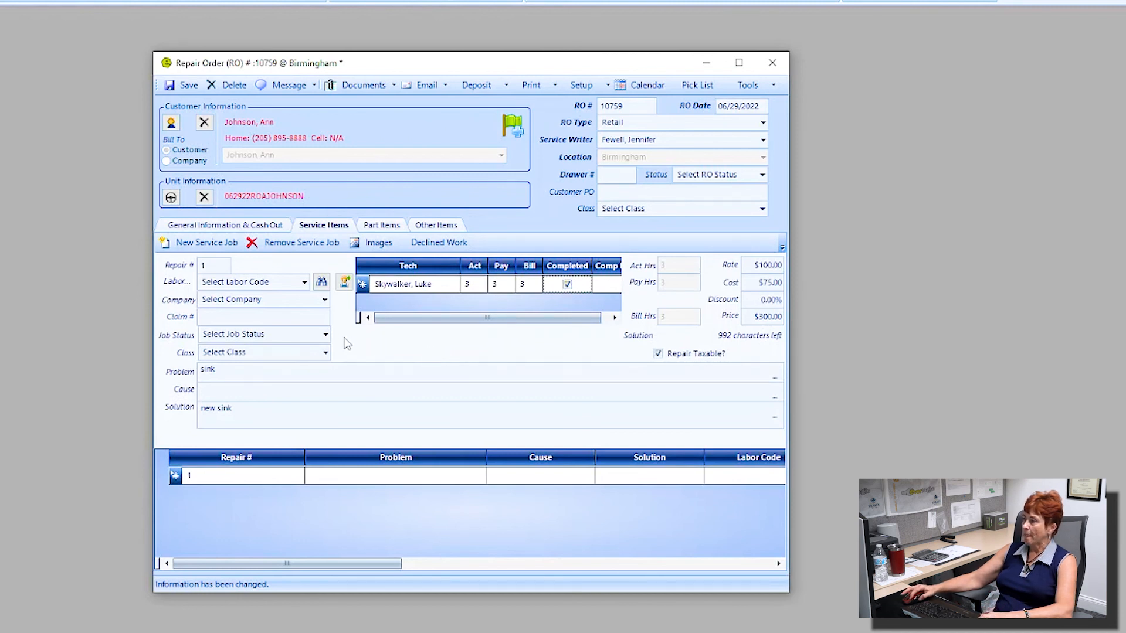
Step: Search the parts for 'sink' and browse the supplier catalog lookup results
left_click(384, 227)
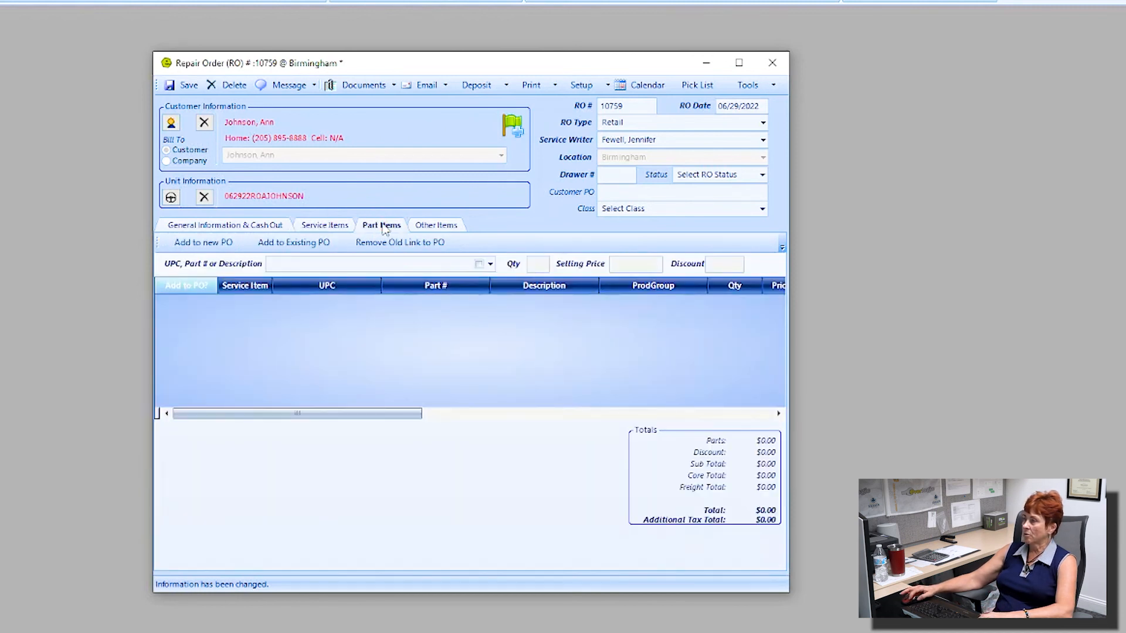
type("sink")
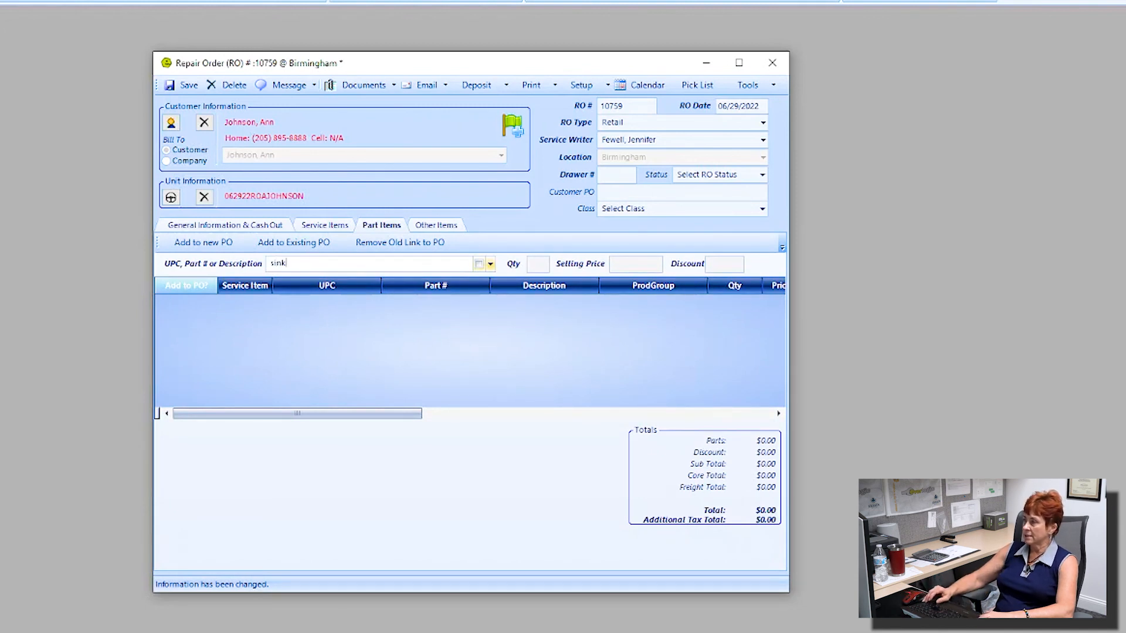
key("Return")
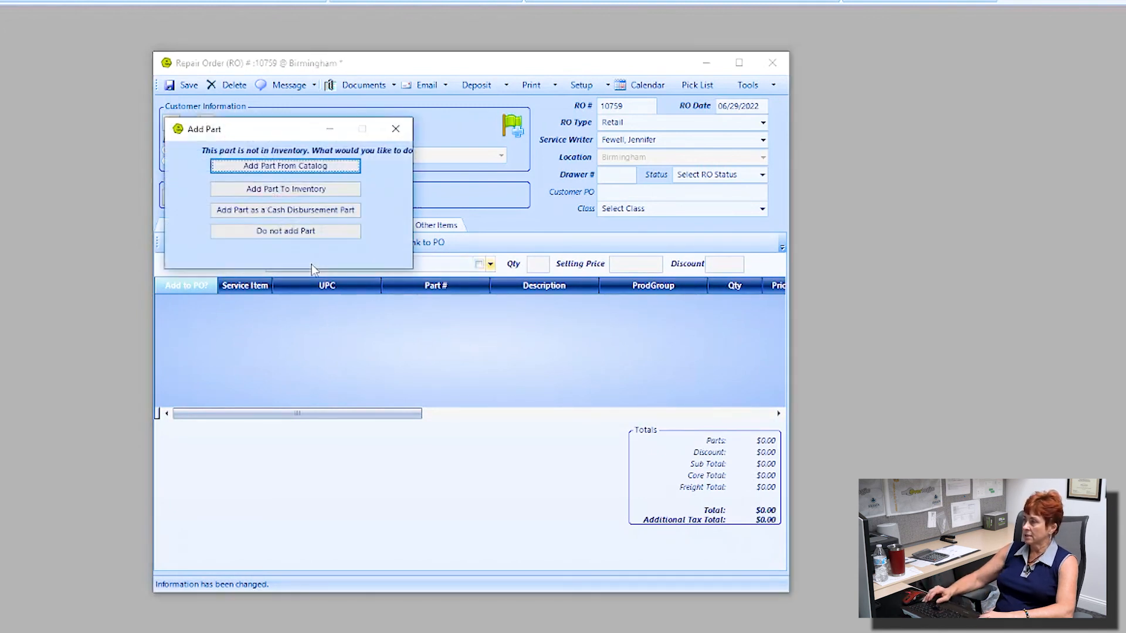
left_click(279, 167)
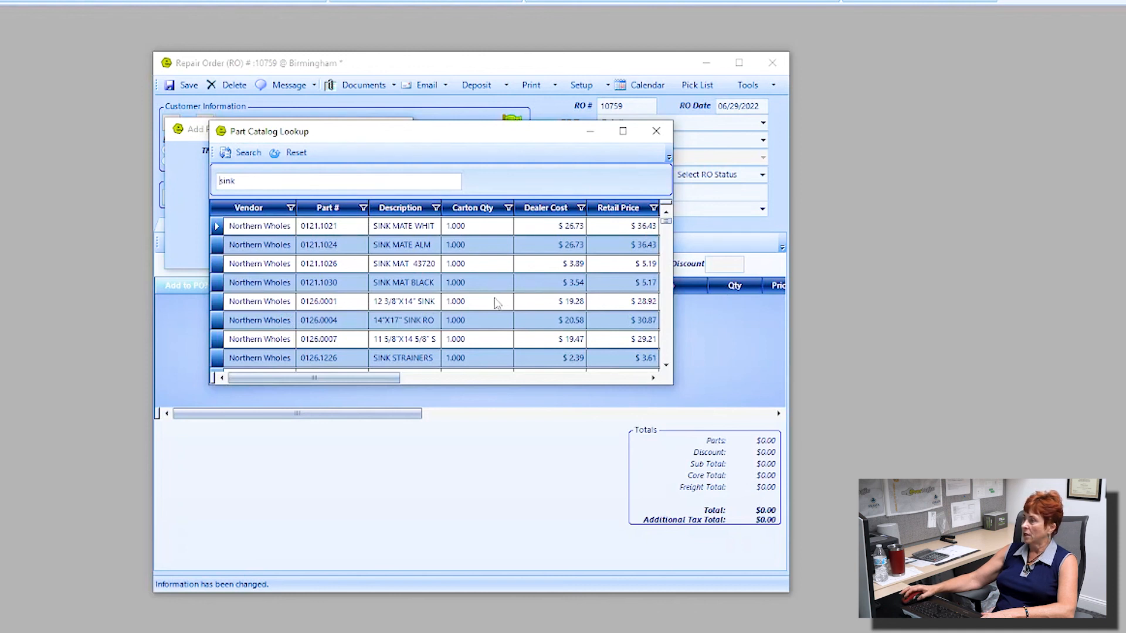
scroll(457, 302, "down", 5)
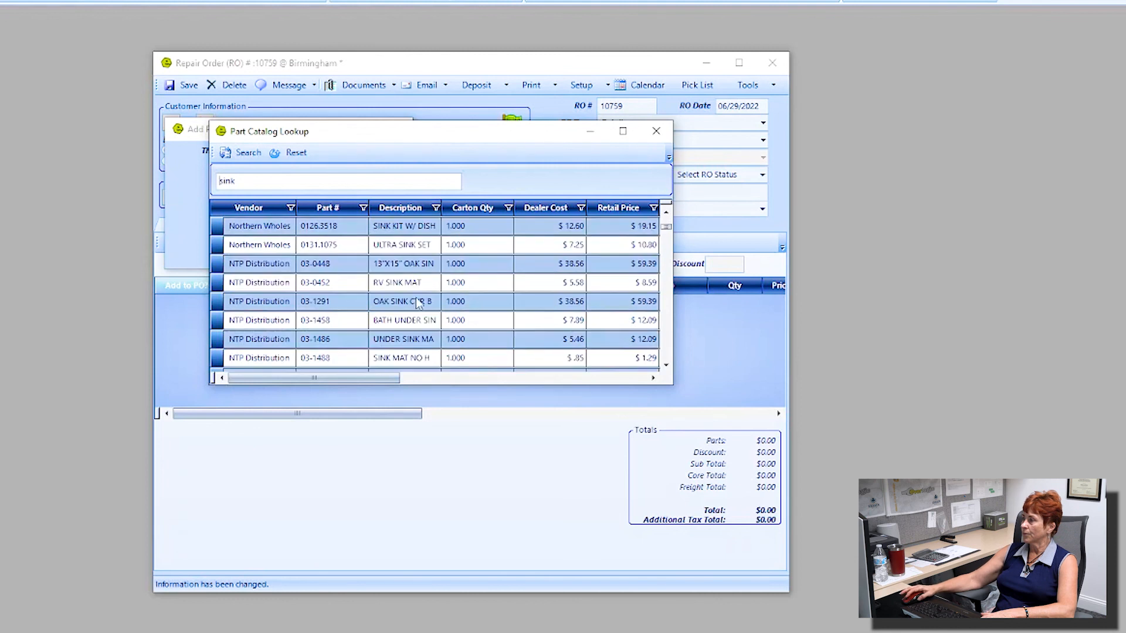
scroll(414, 299, "down", 1)
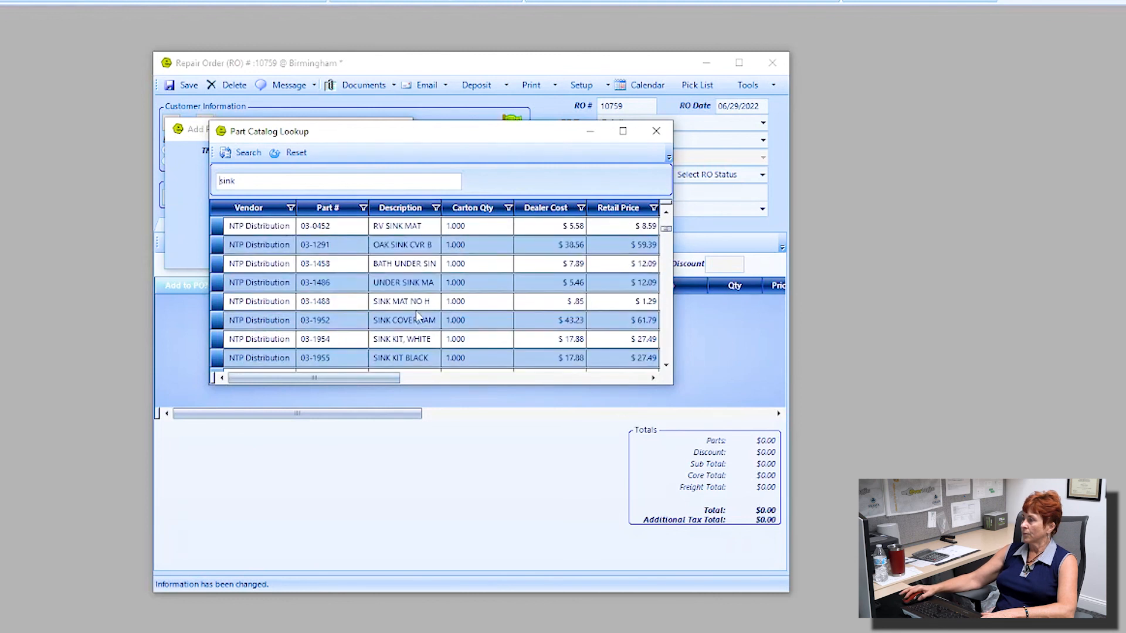
left_click_drag(666, 229, 669, 262)
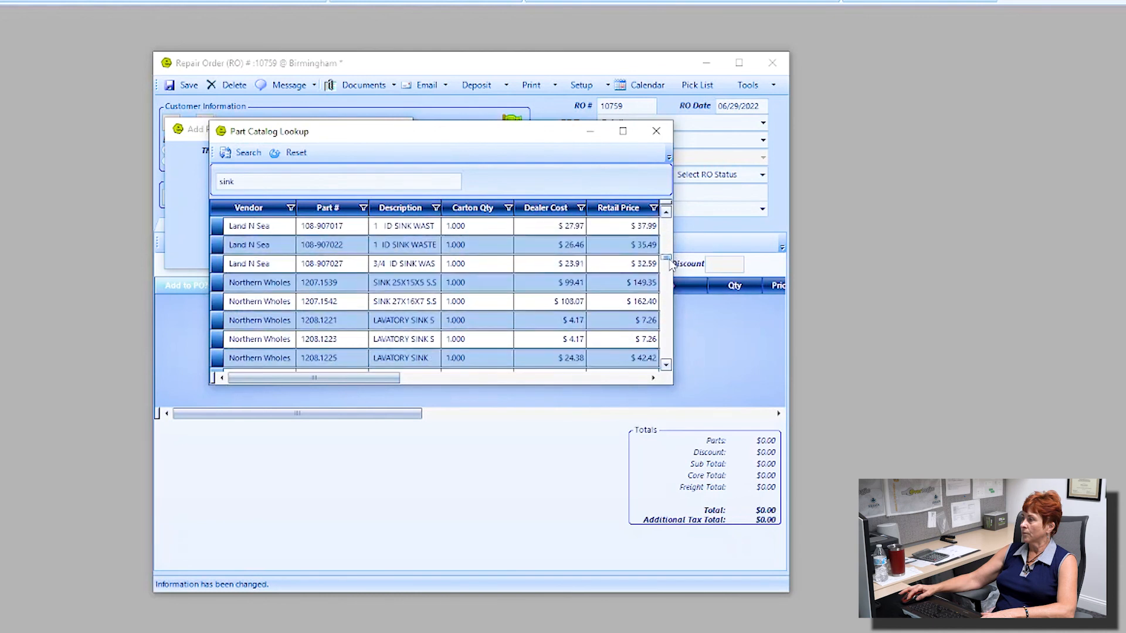
Step: Add sink 25X15X5 (part 1207.1539) with bin IN / OUT and category Hardware & Maintenance
left_click(412, 284)
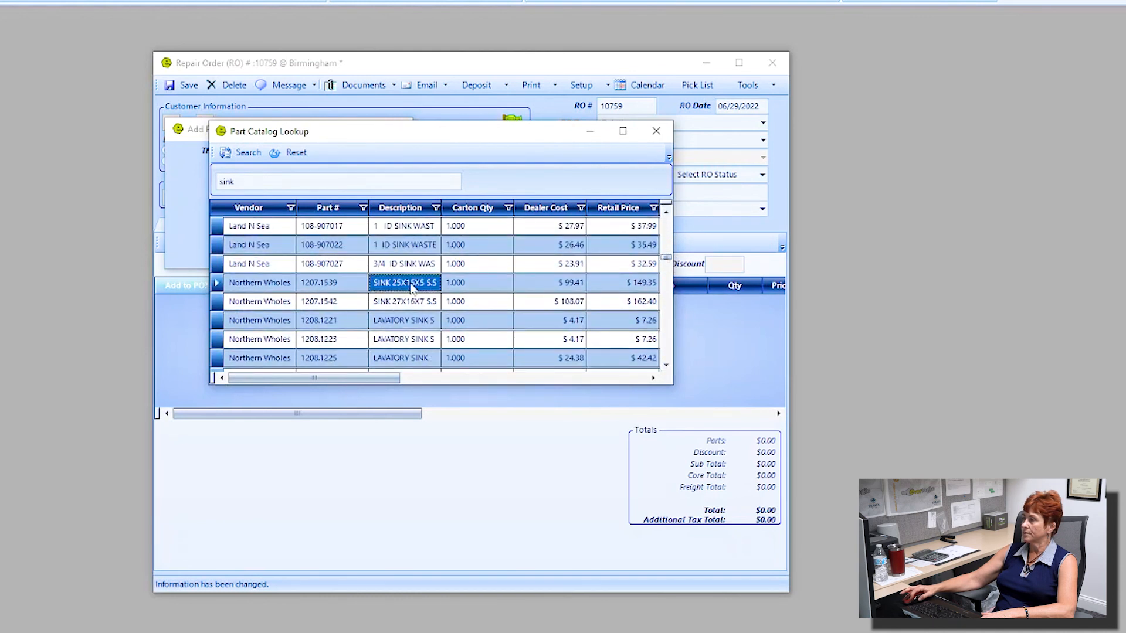
double_click(412, 283)
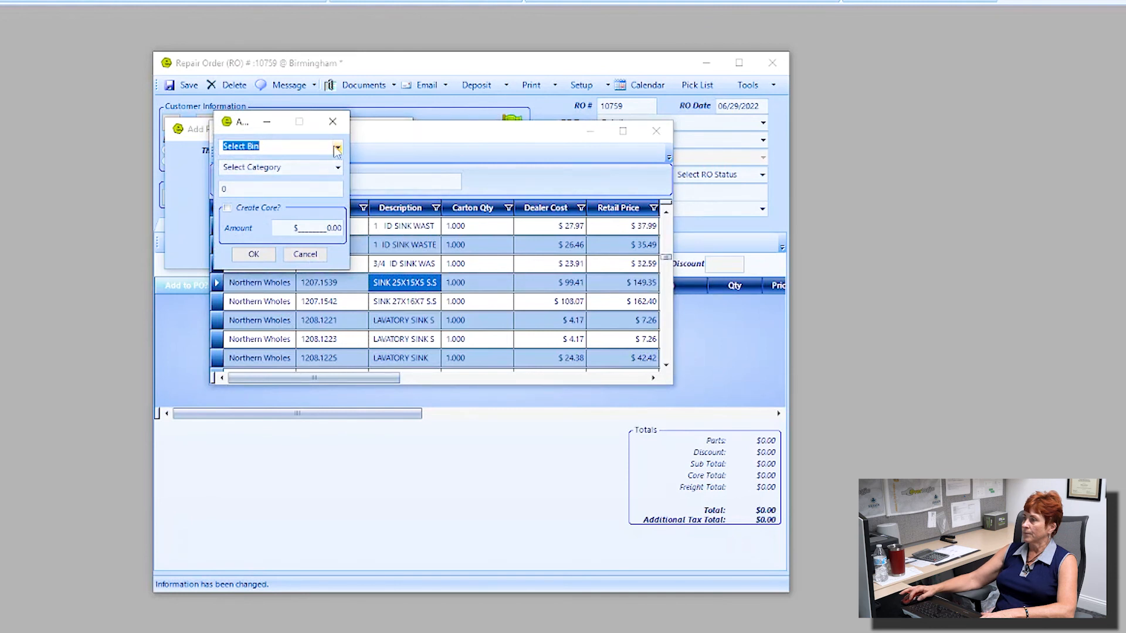
left_click(338, 149)
scroll(296, 214, "down", 3)
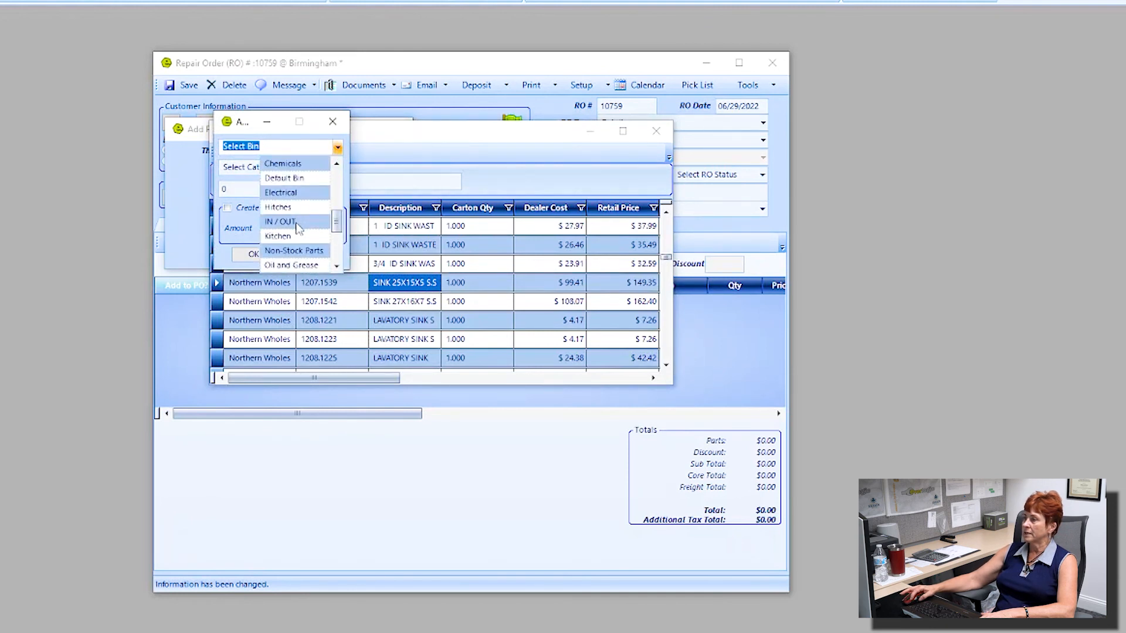
left_click(297, 223)
left_click(337, 169)
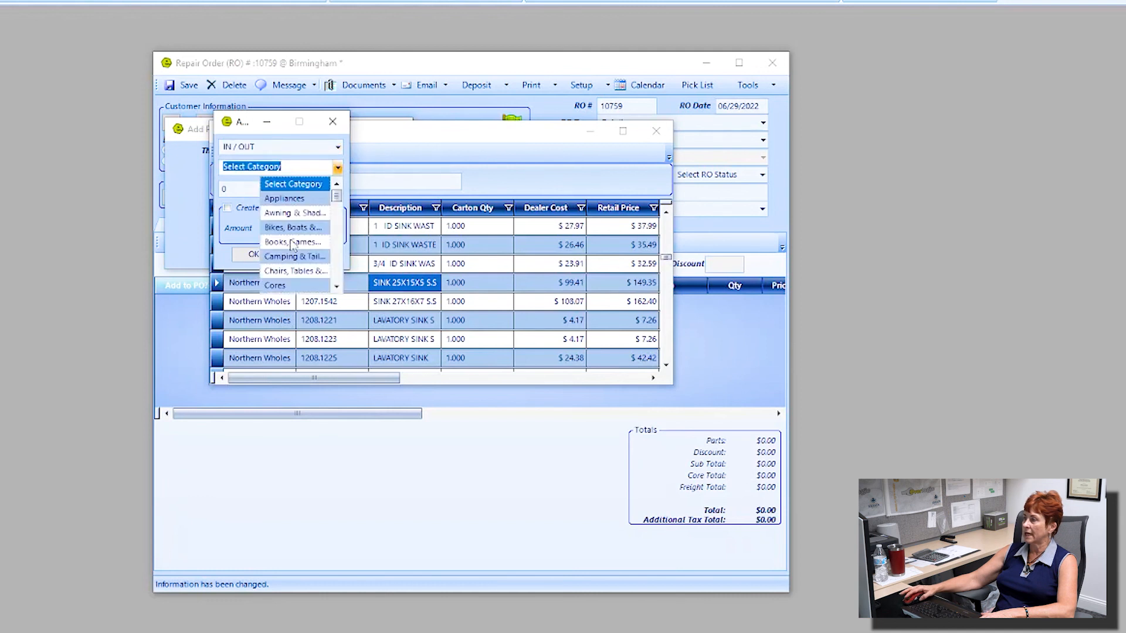
scroll(287, 238, "down", 2)
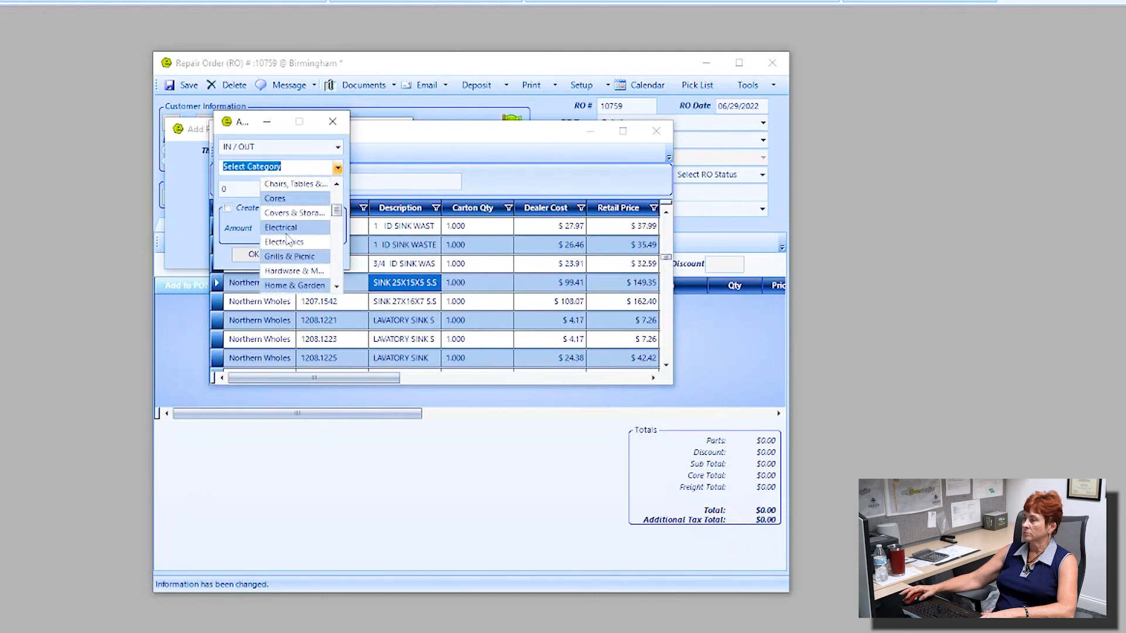
scroll(293, 255, "down", 1)
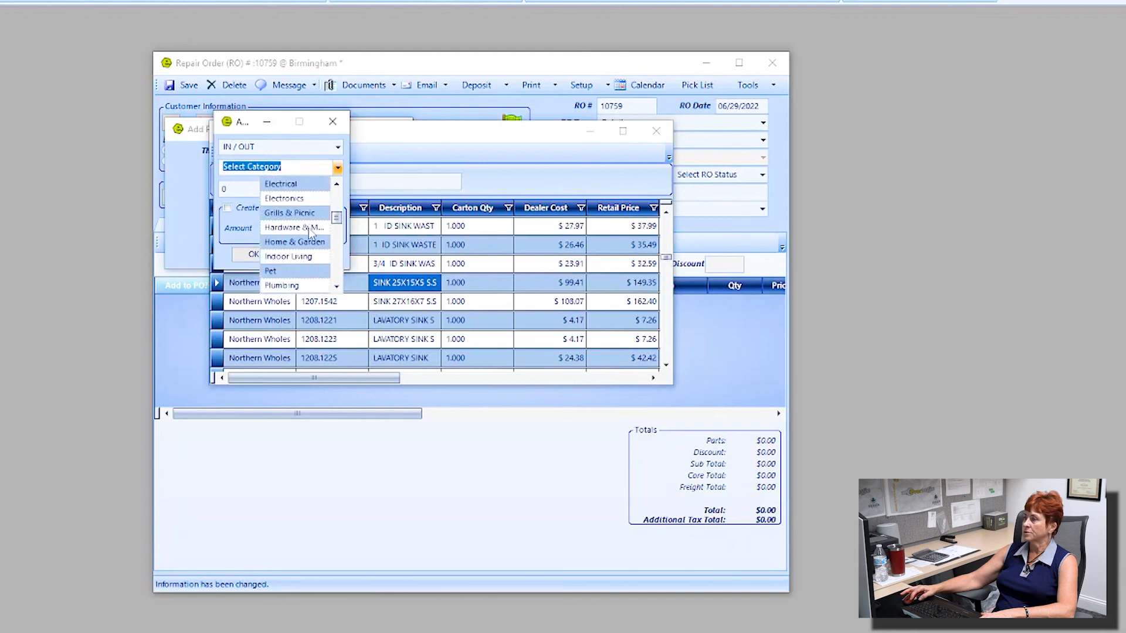
left_click(288, 230)
left_click(258, 255)
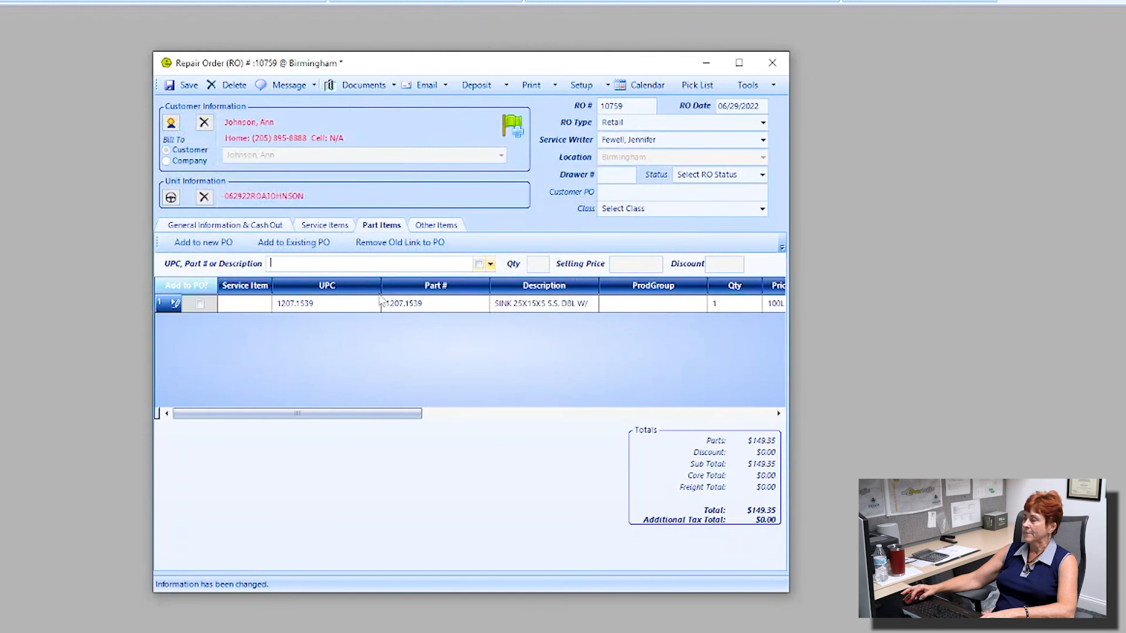
Step: Link the sink part to service job 1 and save, bringing the total to $512.27
left_click(265, 303)
left_click(249, 357)
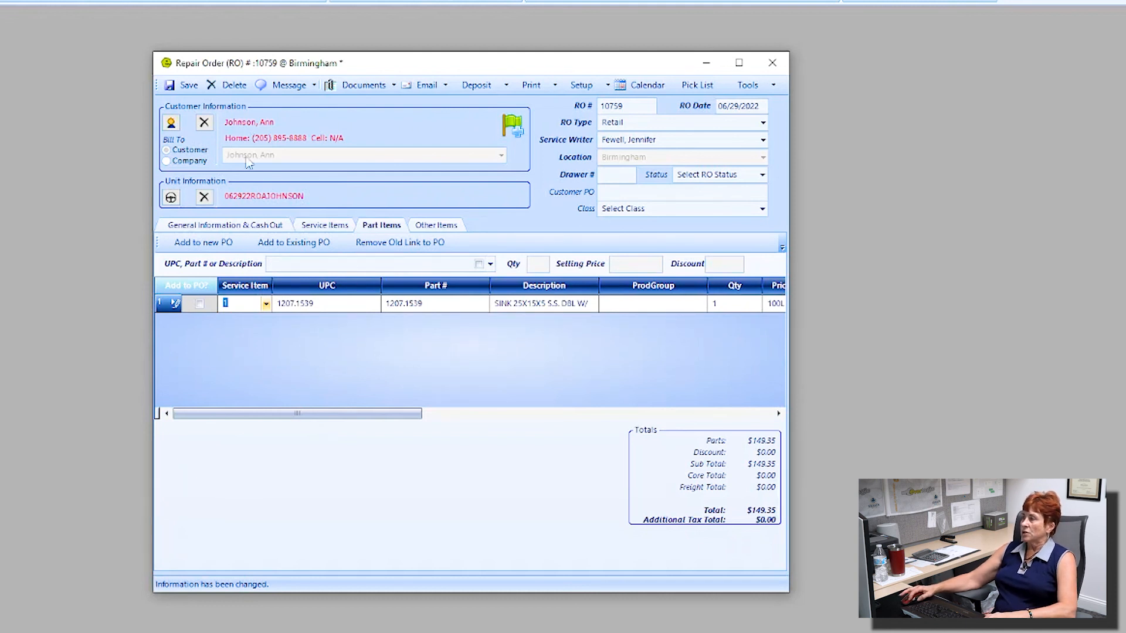
left_click(186, 85)
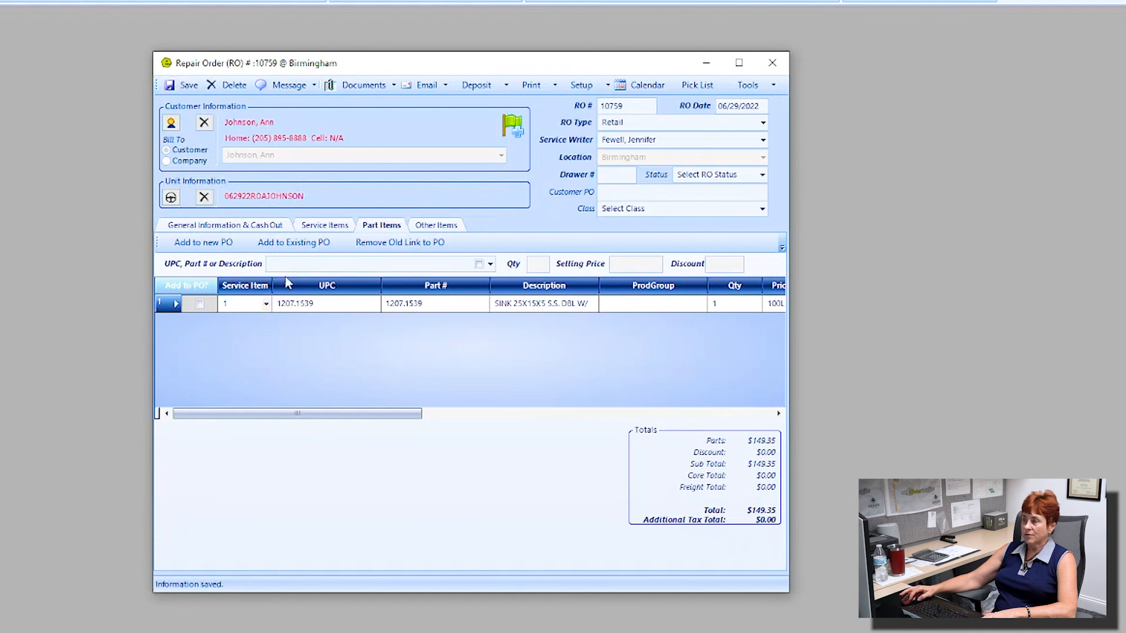
left_click(271, 230)
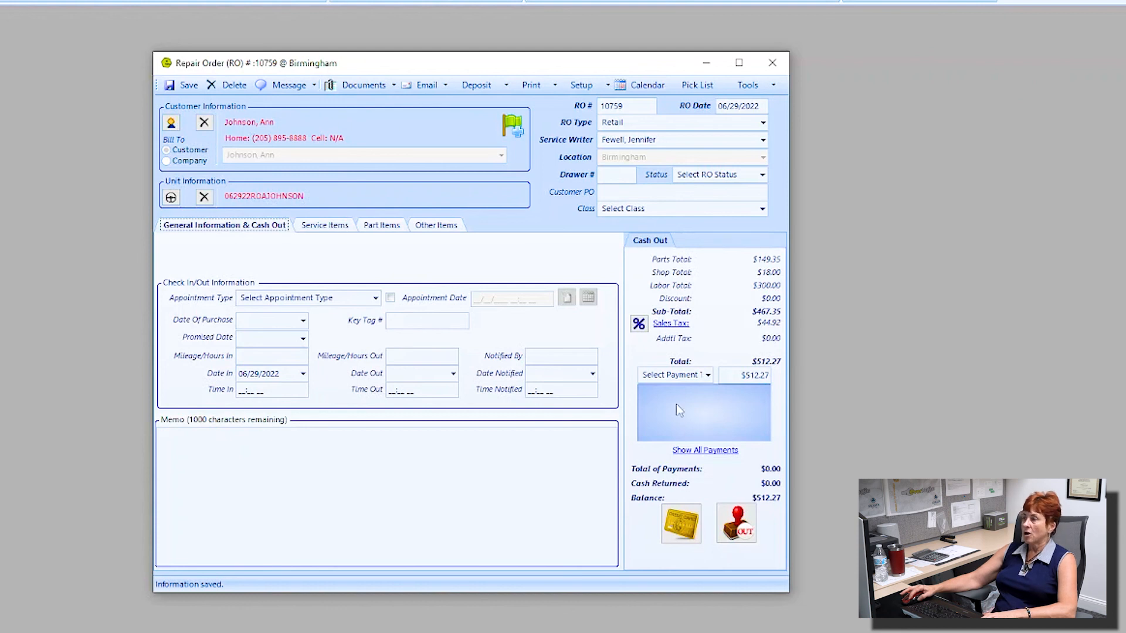
Step: Fill in a deposit on RO 10759 for $112.27 instead of $512.27, paid by Visa
key("ctrl")
key("ctrl")
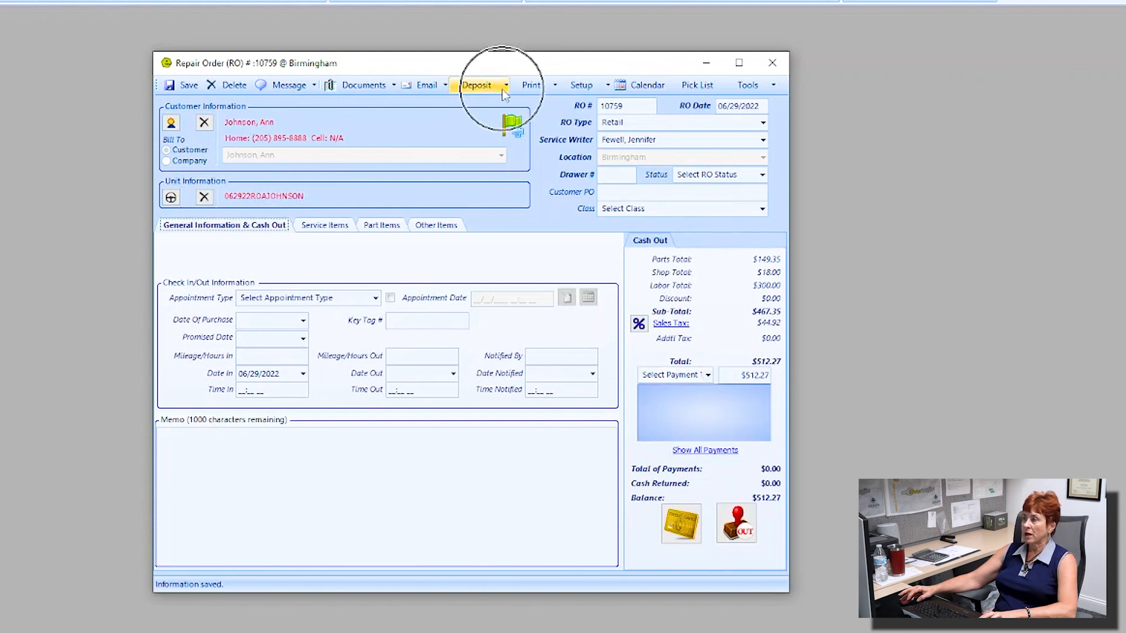
left_click(506, 88)
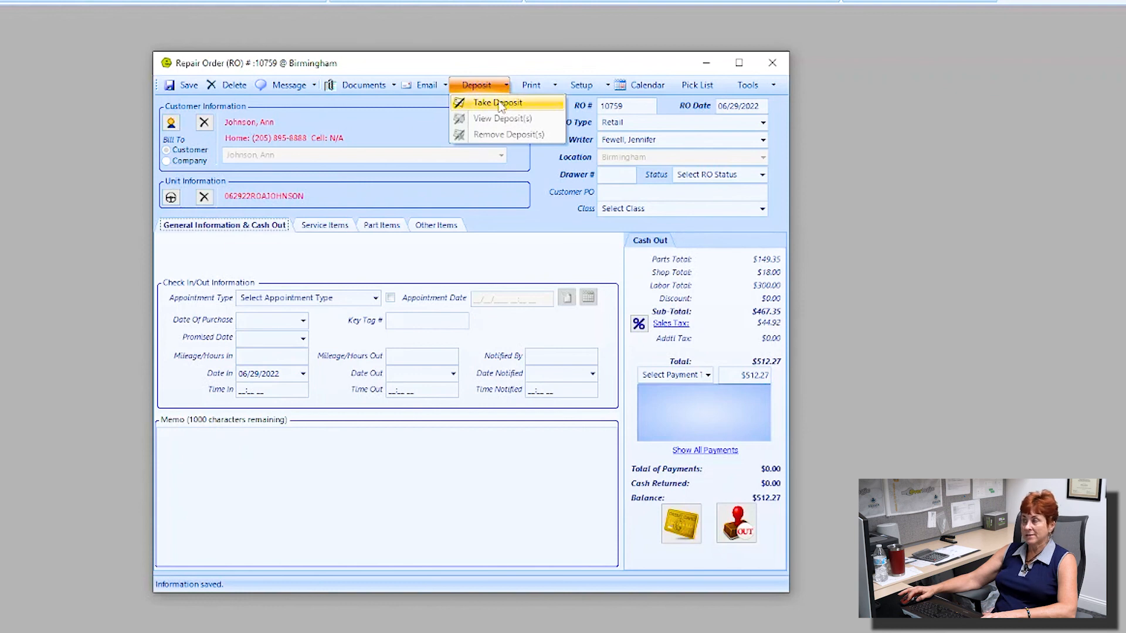
left_click(498, 103)
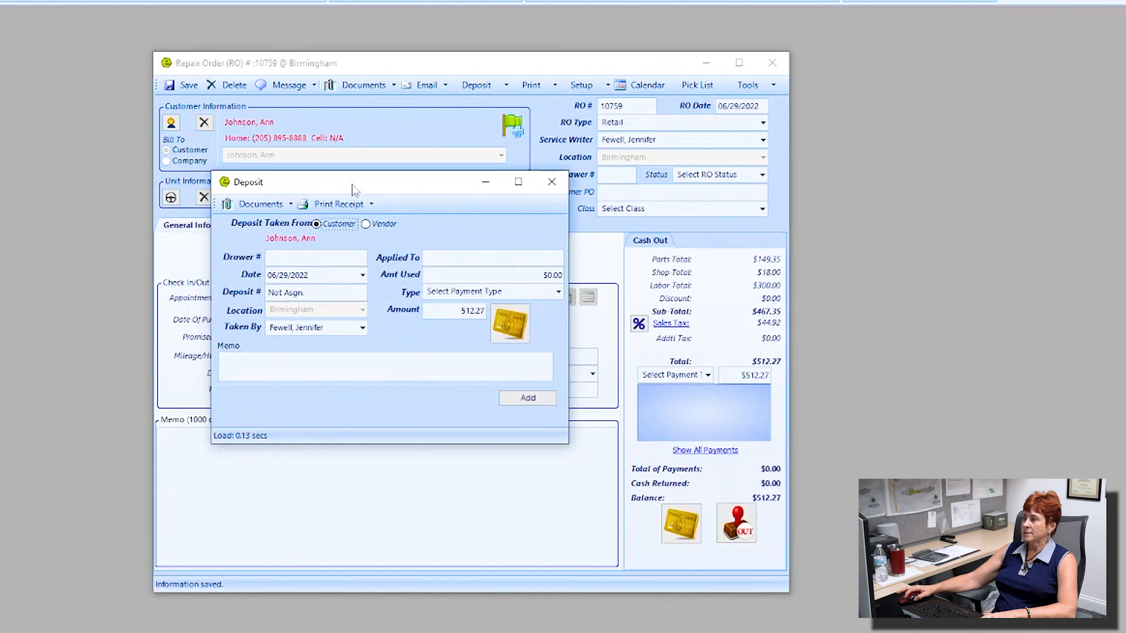
left_click(468, 311)
key("BackSpace")
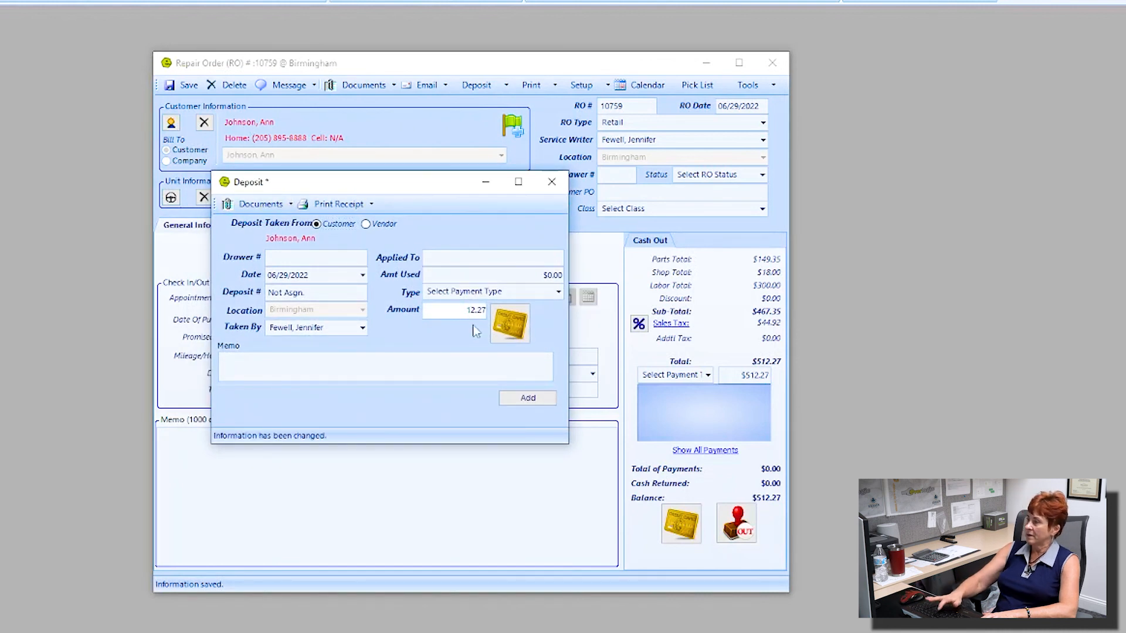
type("1")
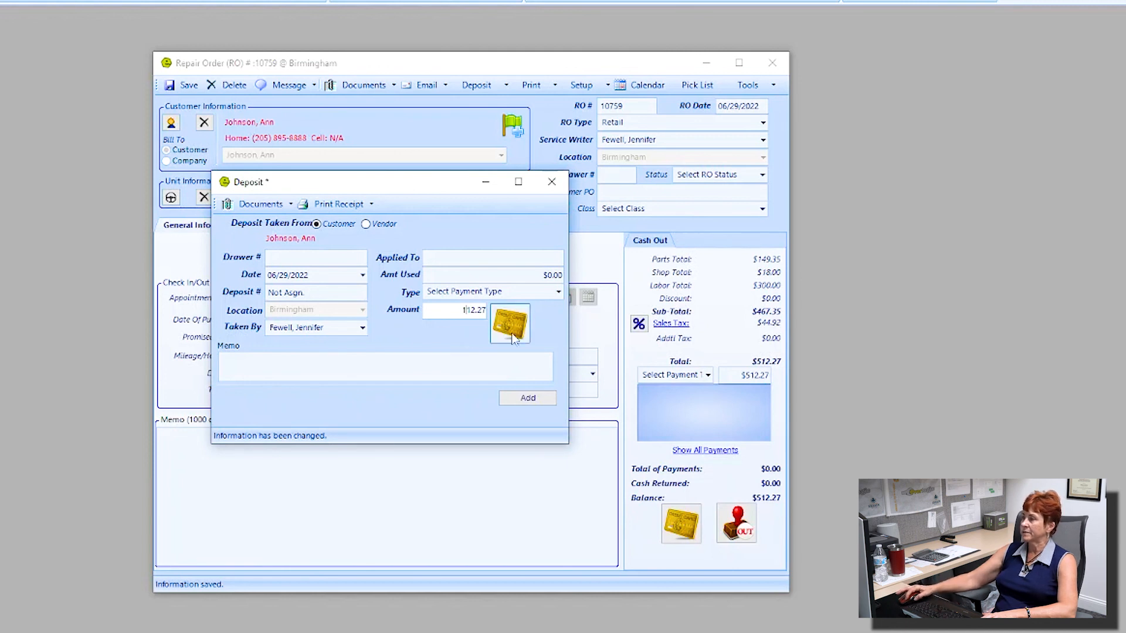
left_click(558, 292)
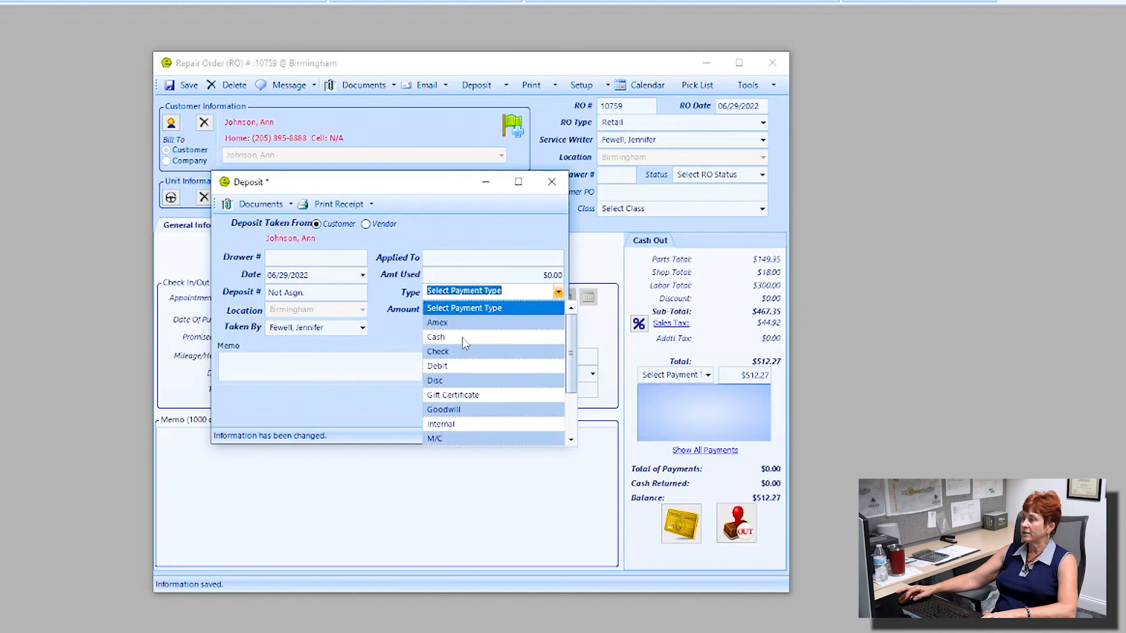
scroll(463, 401, "down", 1)
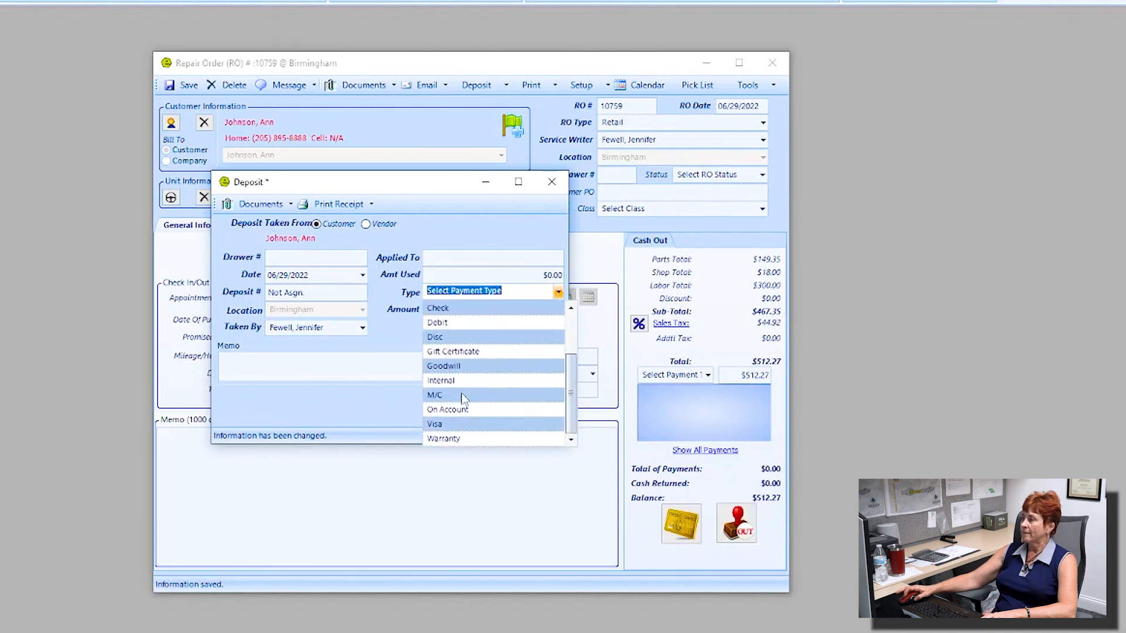
left_click(466, 427)
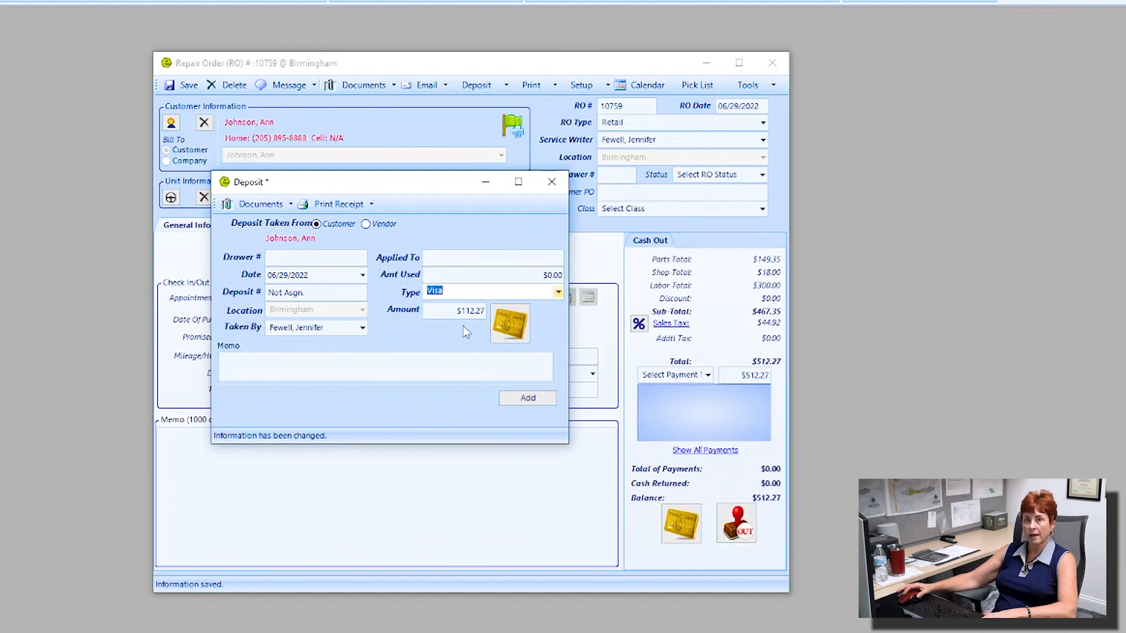
left_click(527, 399)
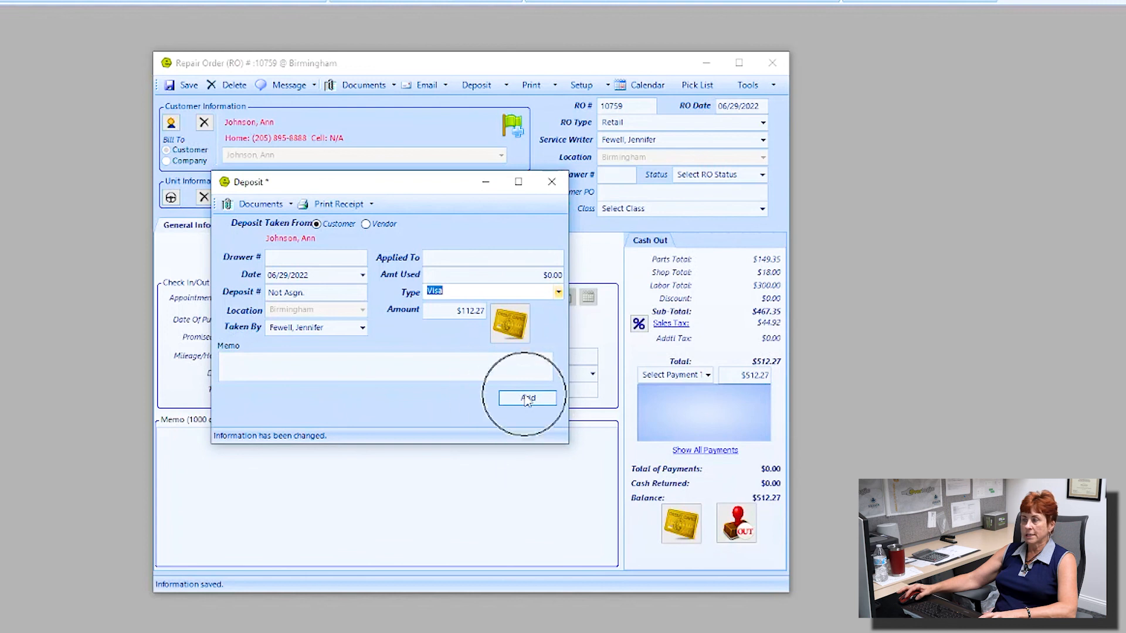
Step: Save the deposit as 1249 and begin a keyed card sale for $112.27
left_click(509, 326)
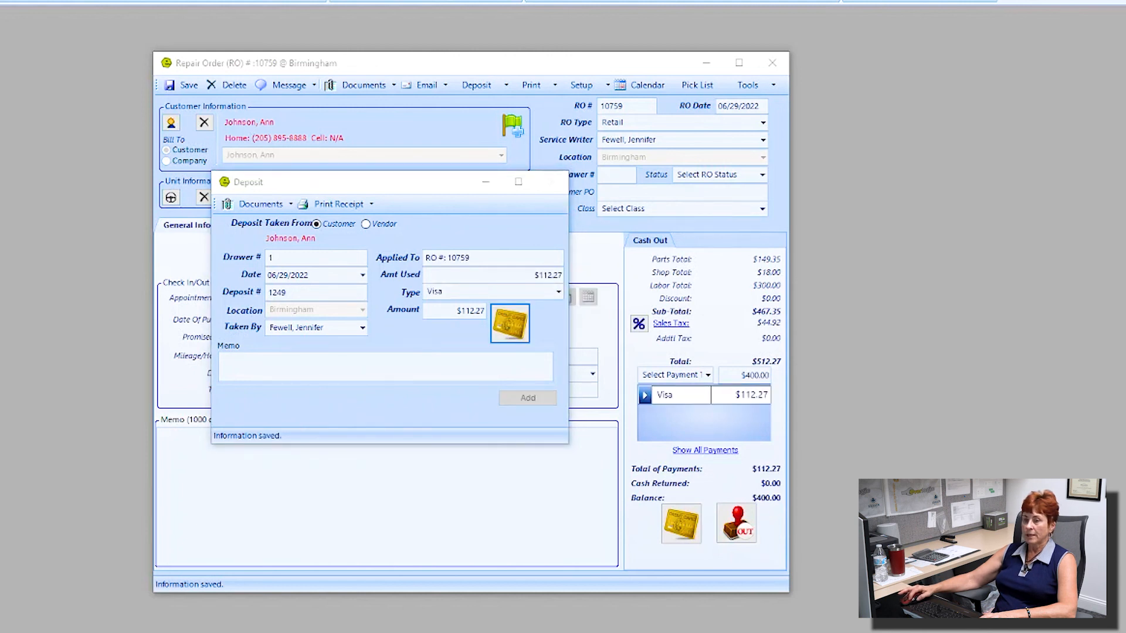
left_click_drag(171, 50, 356, 193)
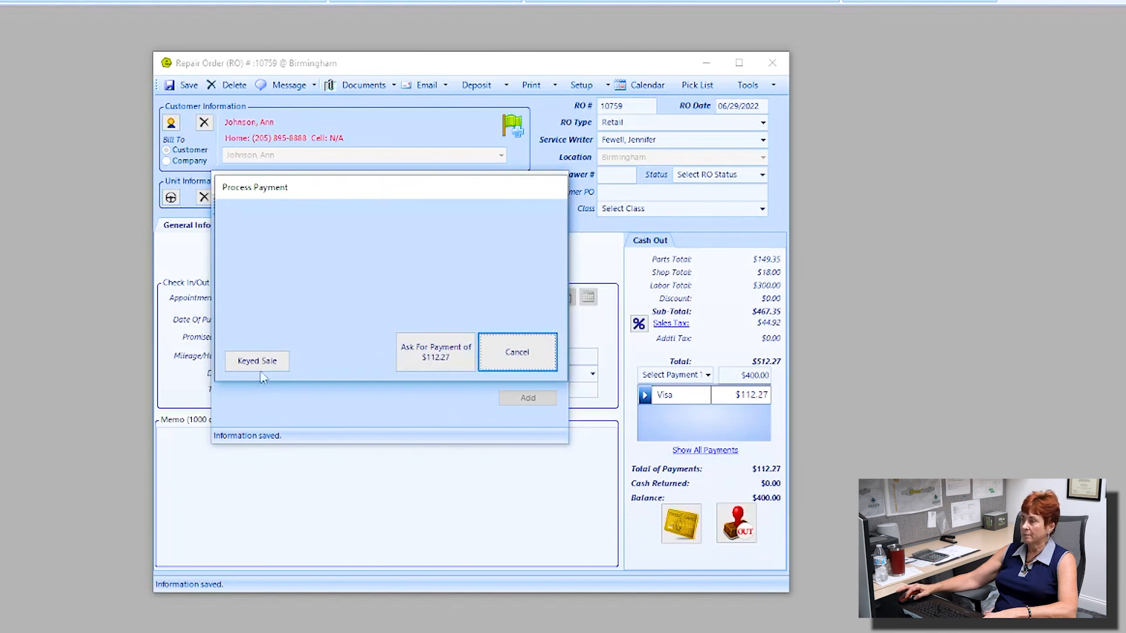
left_click(247, 365)
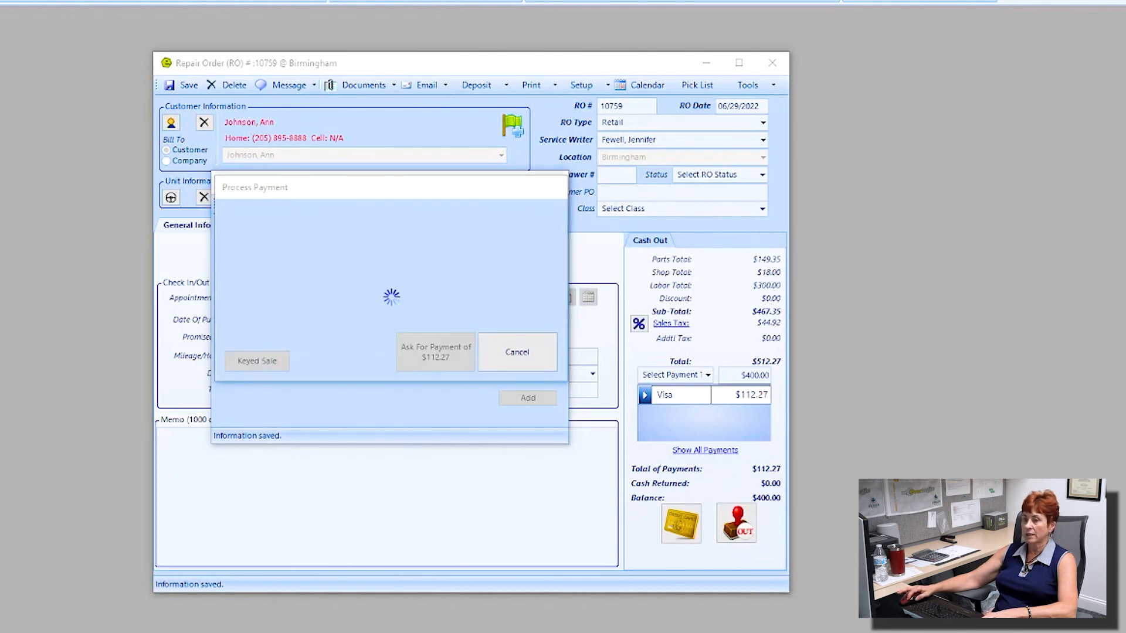
Step: Enter the card number, expiry, CVV, billing street address and zip code, then submit
type("4")
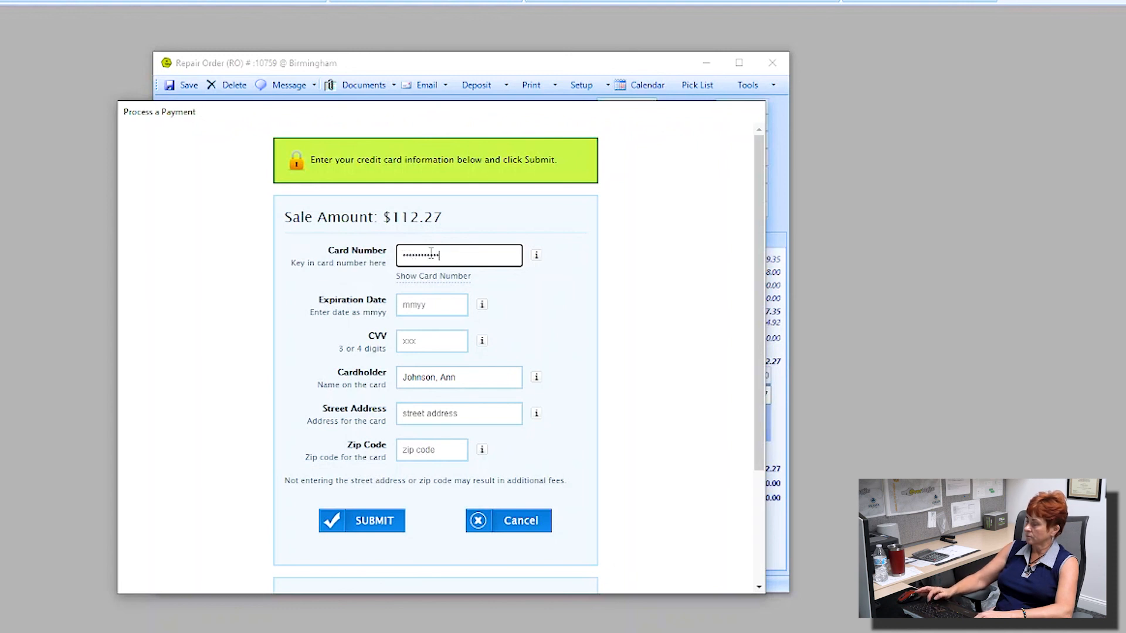
key("Tab")
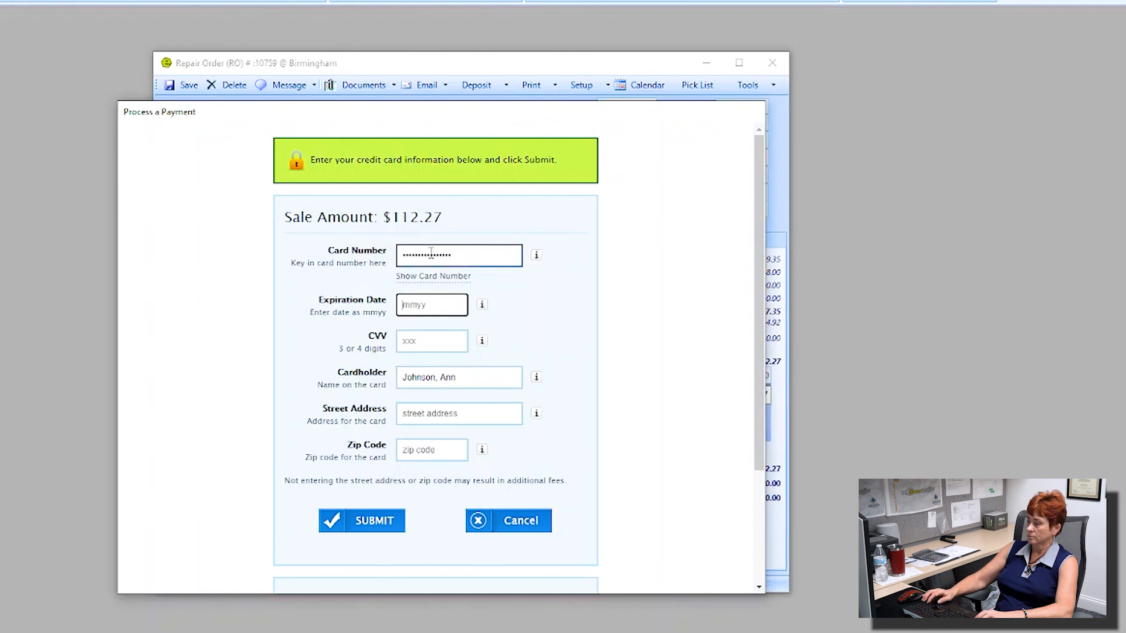
type("1223")
key("Tab")
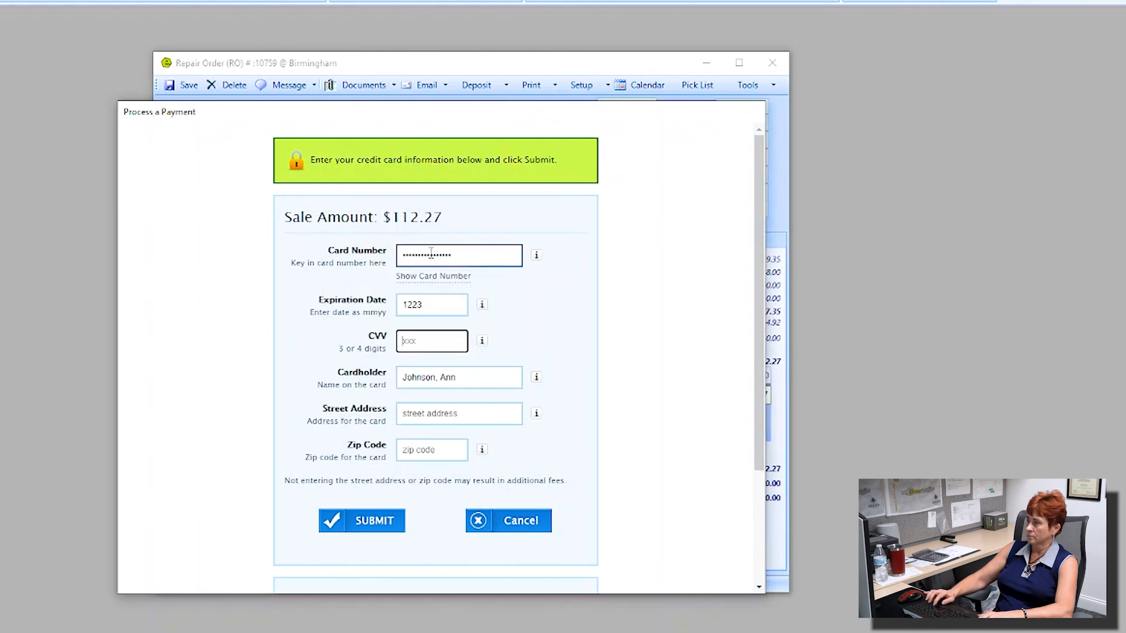
key("Tab")
key("Tab")
type("123 ")
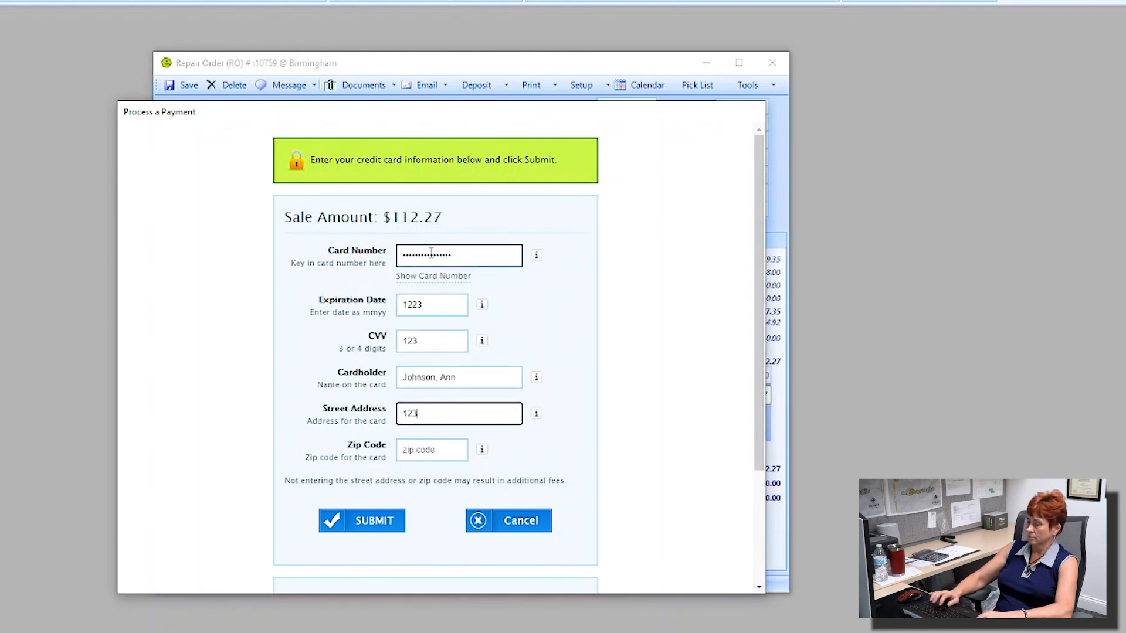
type("main str")
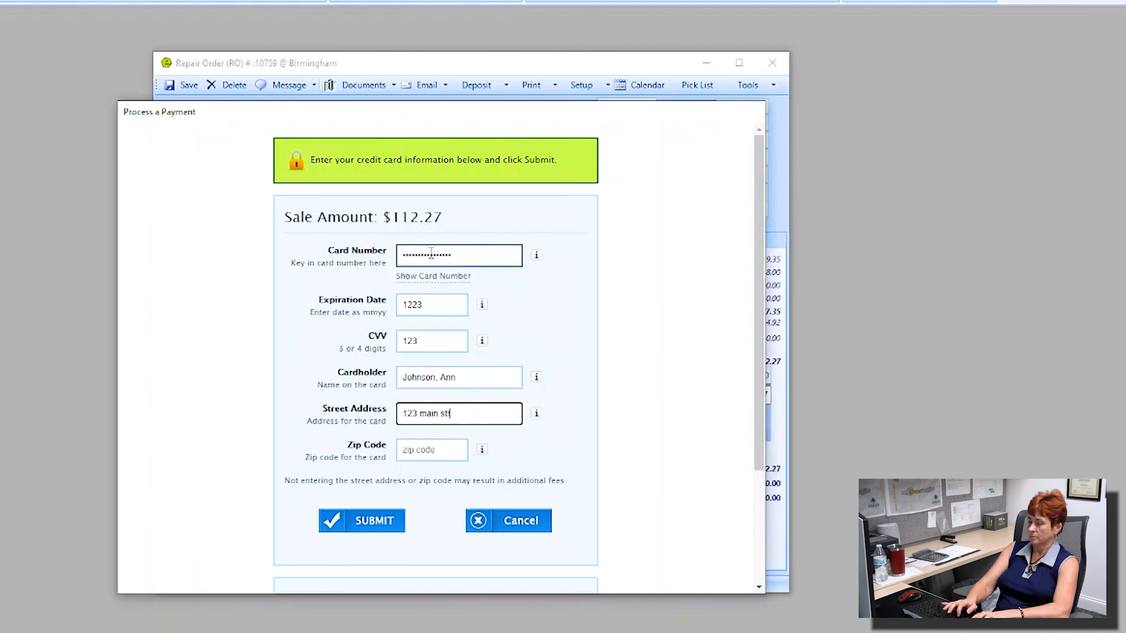
type("eet")
key("Tab")
type("32")
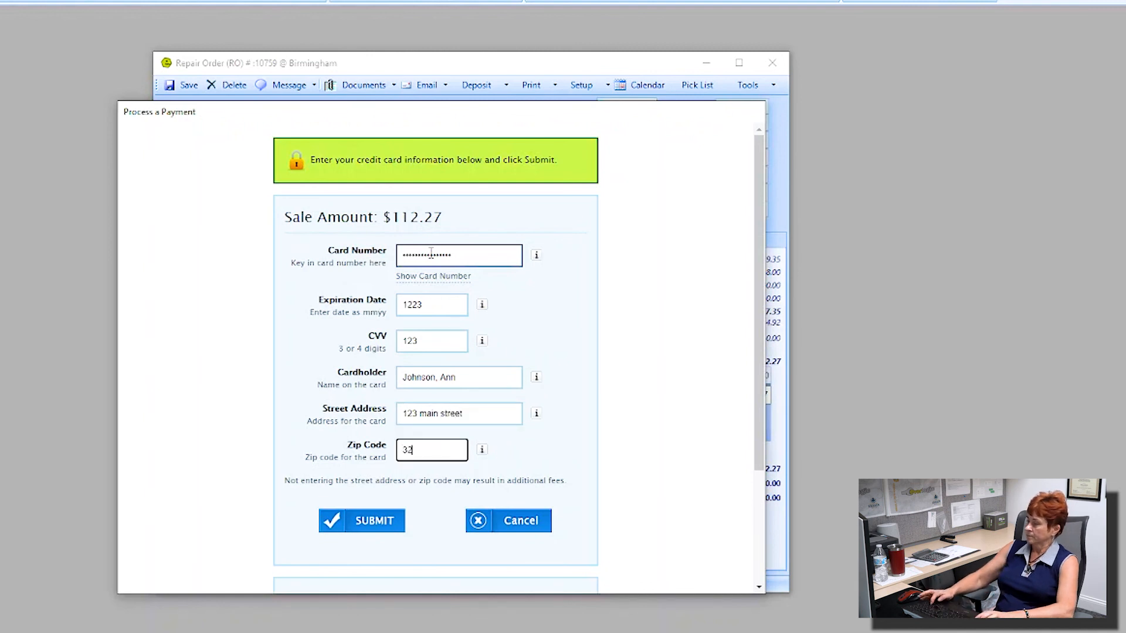
type("211")
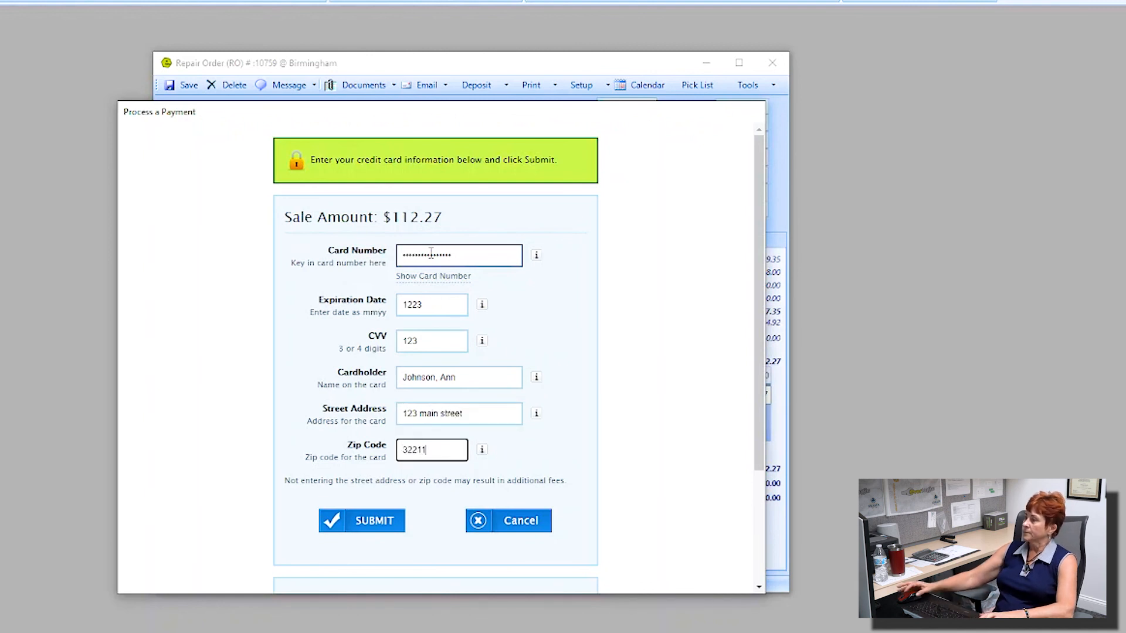
left_click(375, 524)
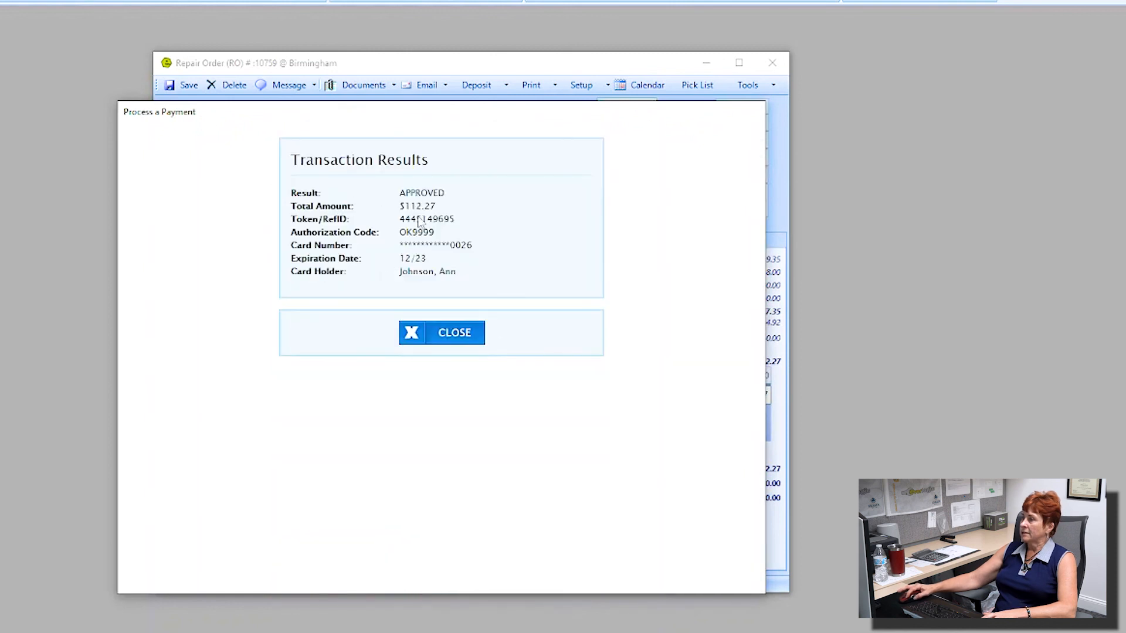
Step: Accept the approved $112.27 Visa charge, dismiss both receipt copies, and close the Deposit window
left_click(452, 337)
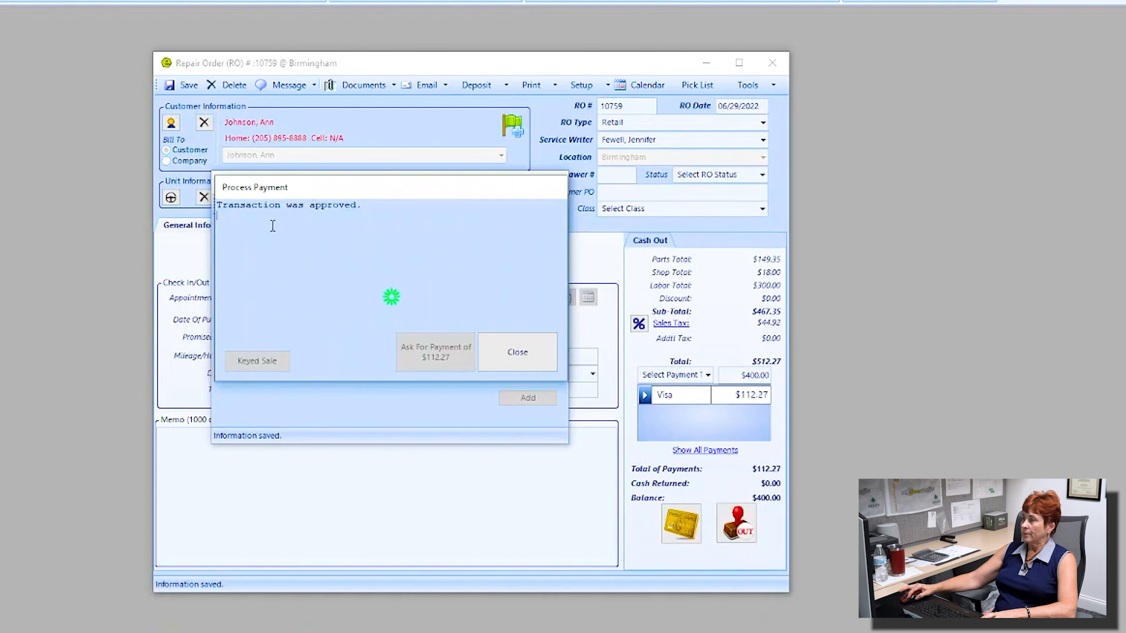
left_click(519, 353)
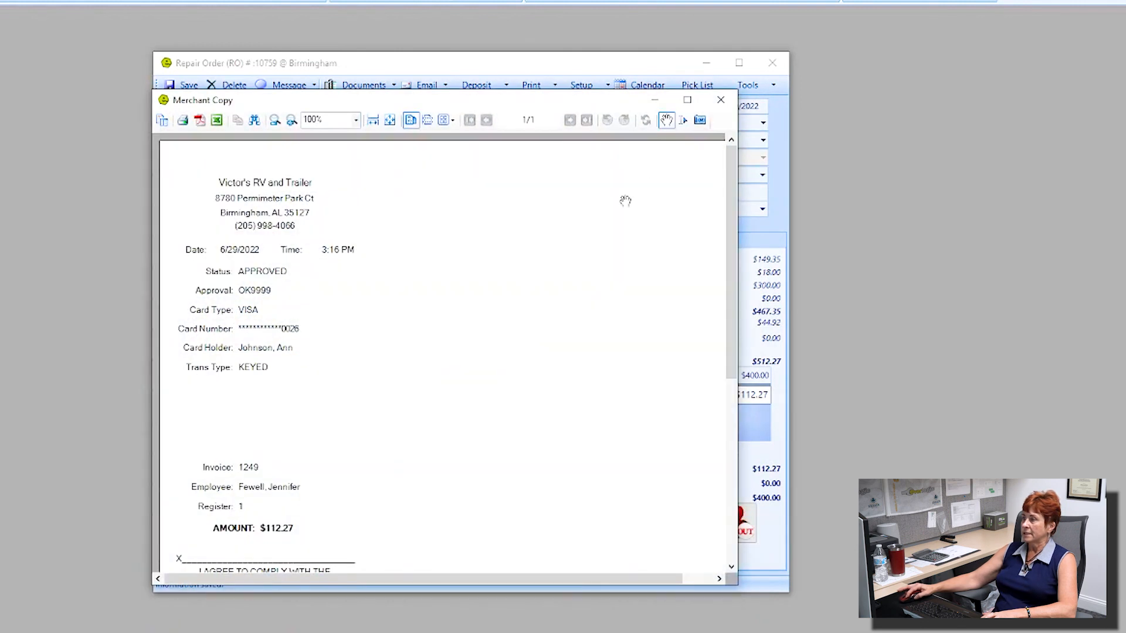
left_click(687, 100)
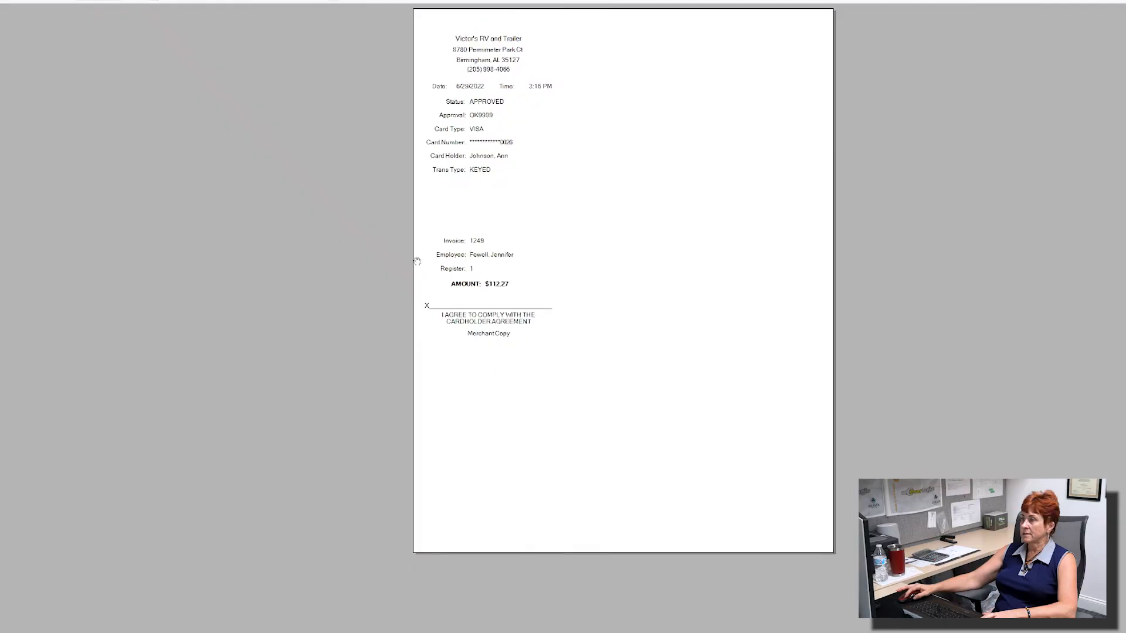
scroll(527, 277, "up", 2)
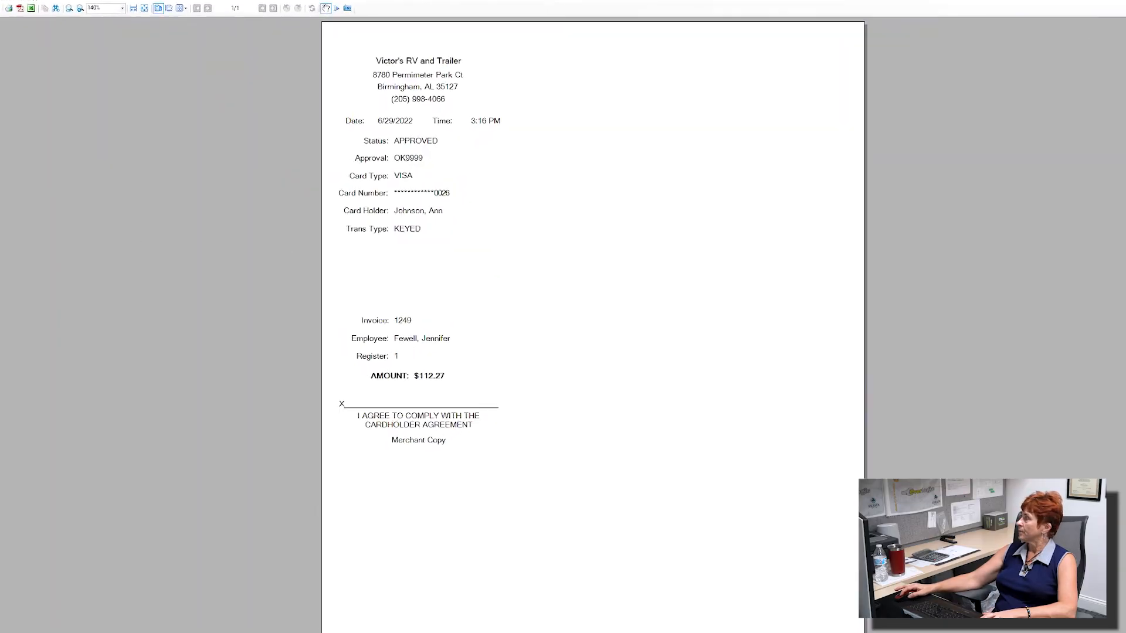
left_click(1124, 5)
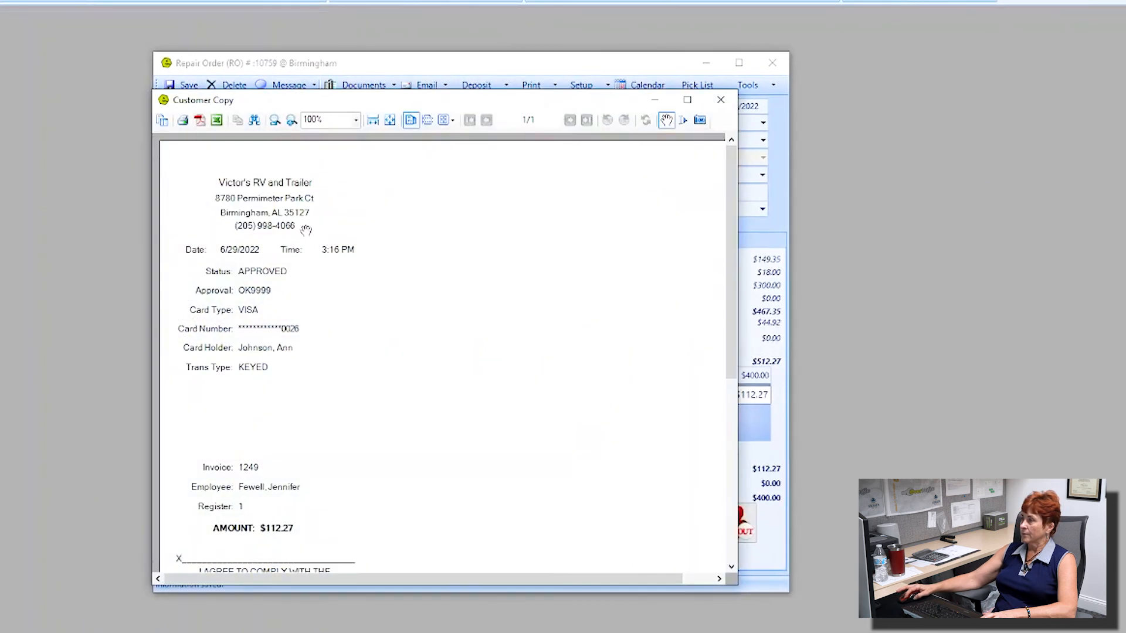
left_click(721, 103)
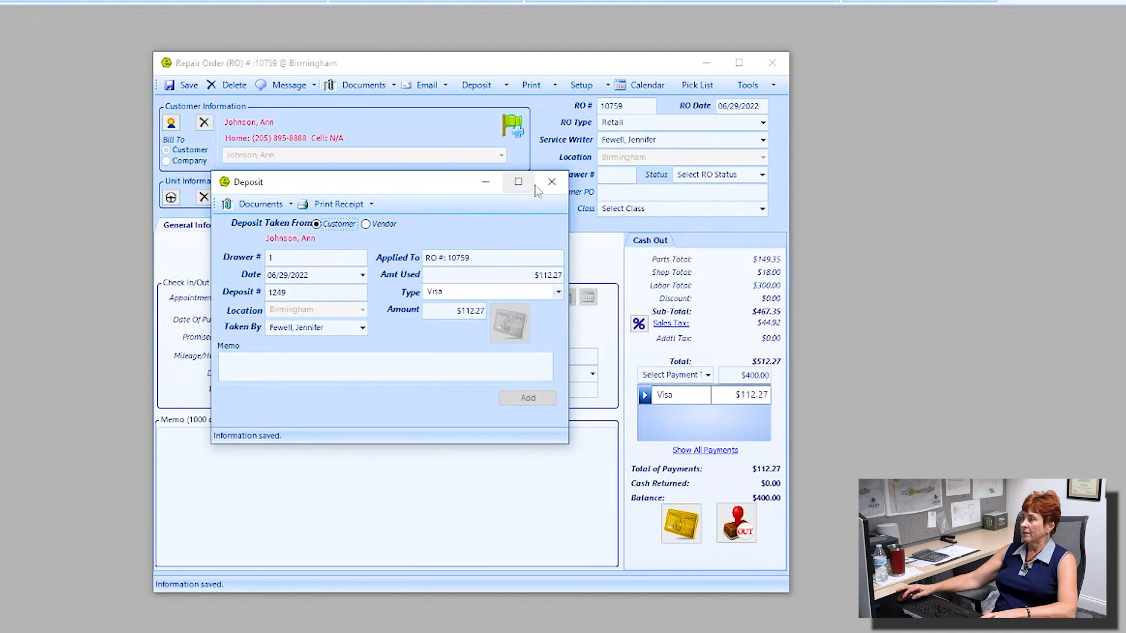
left_click(550, 184)
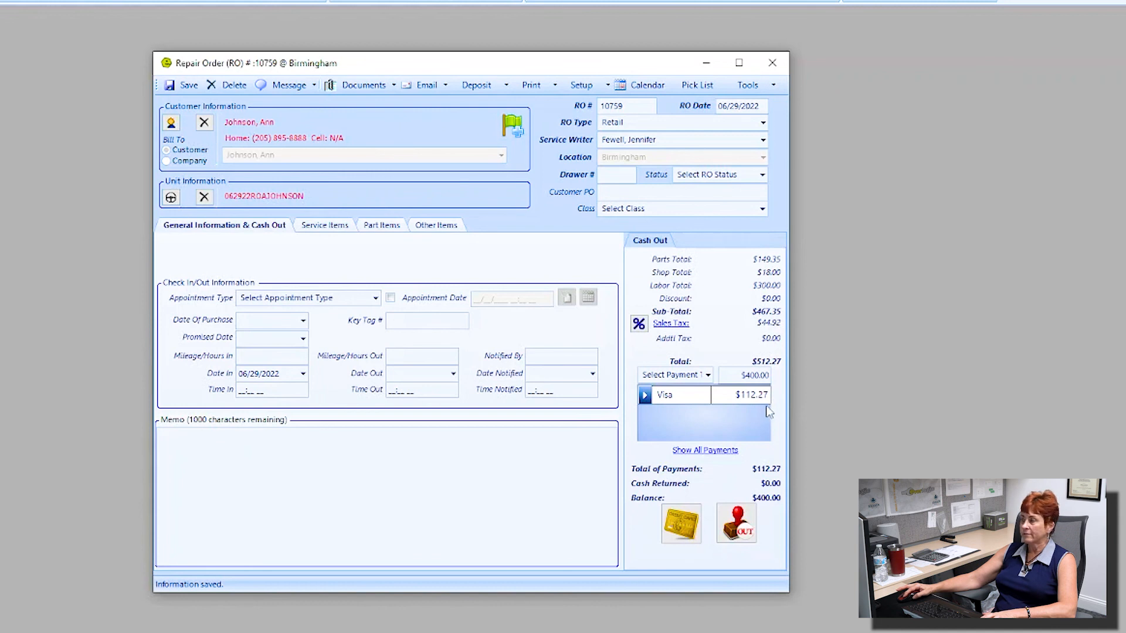
Step: Save RO 10759, now showing the $112.27 Visa payment against its $512.27 total
left_click(176, 86)
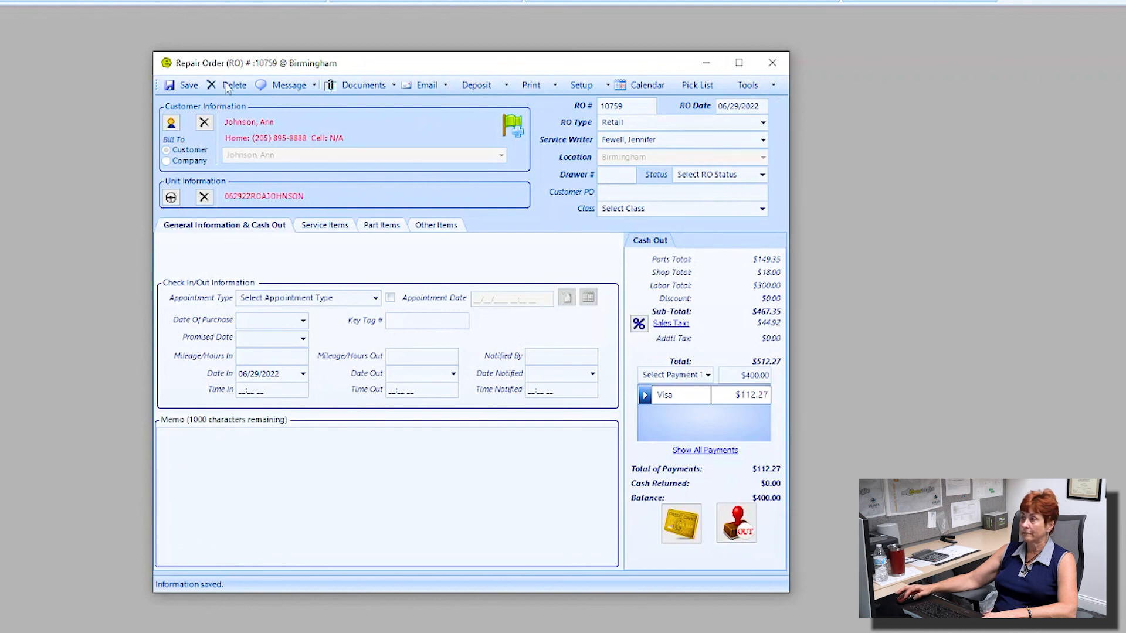
left_click(182, 90)
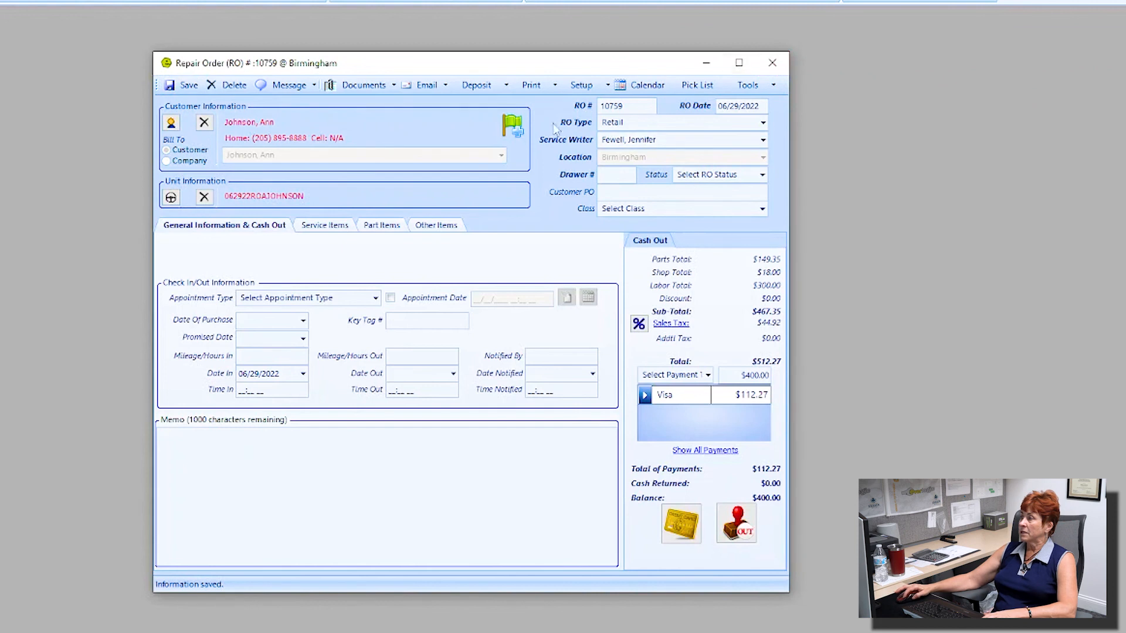
Step: From the repair order's Deposit List, open the details of deposit 1249 ($112.27 Visa)
left_click(506, 86)
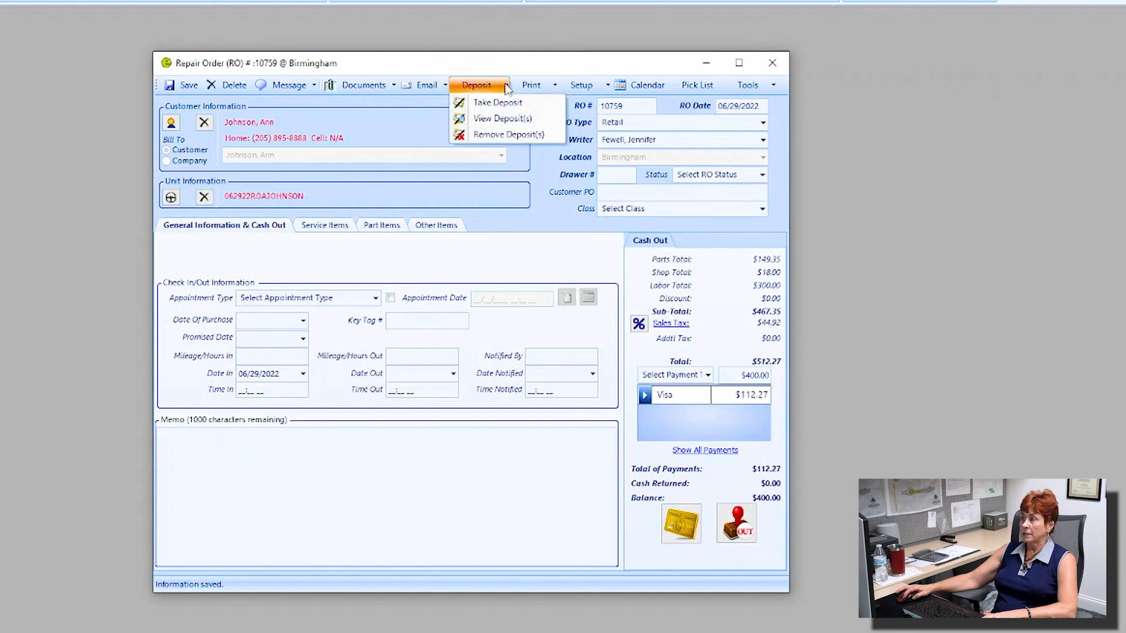
left_click(500, 119)
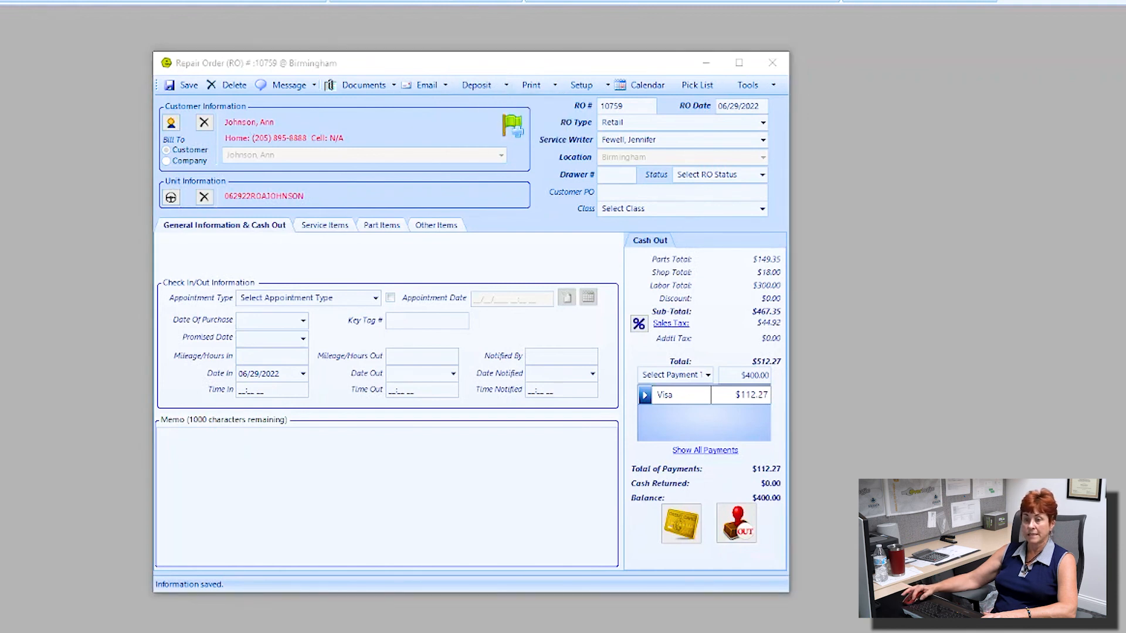
left_click_drag(0, 126, 419, 125)
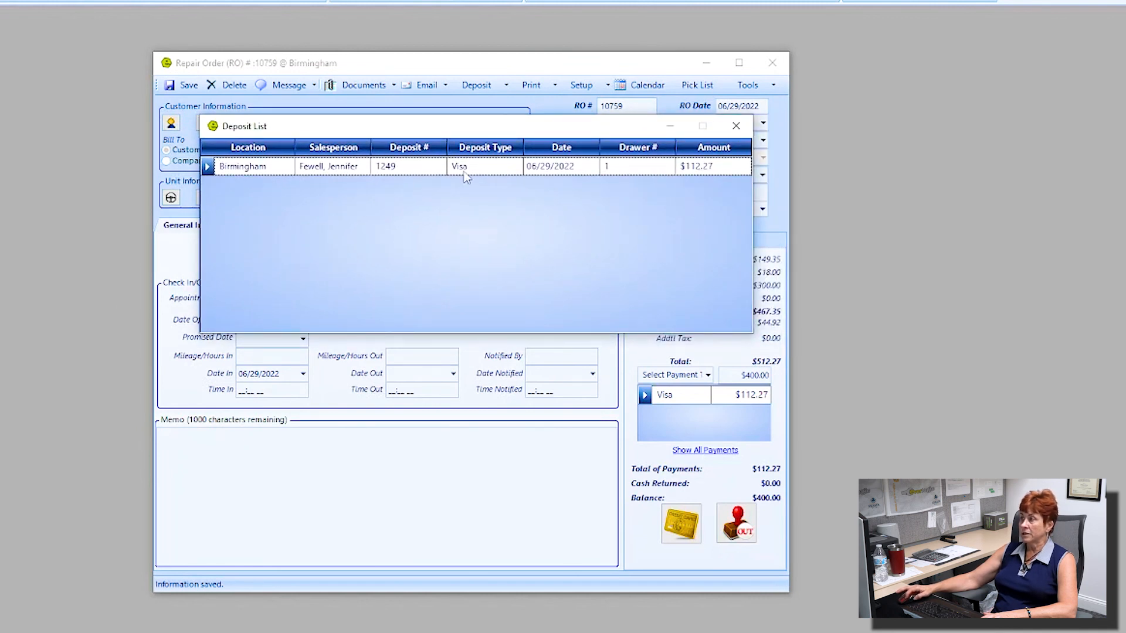
double_click(421, 168)
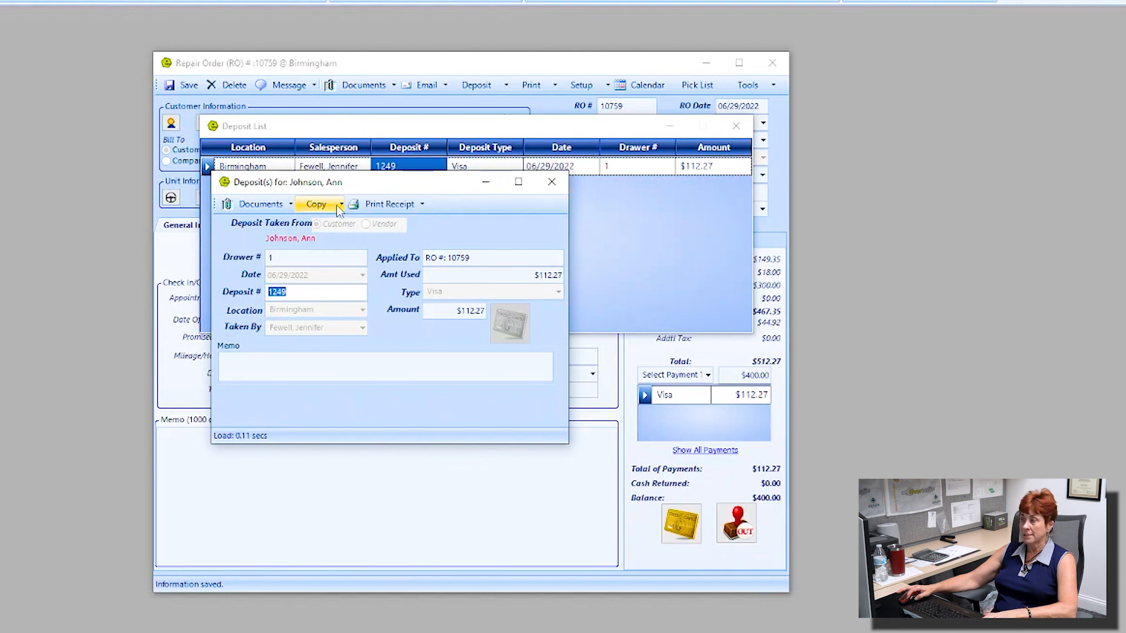
Step: Return deposit 1249 as a -112.27 refund back to the Visa card
left_click(340, 205)
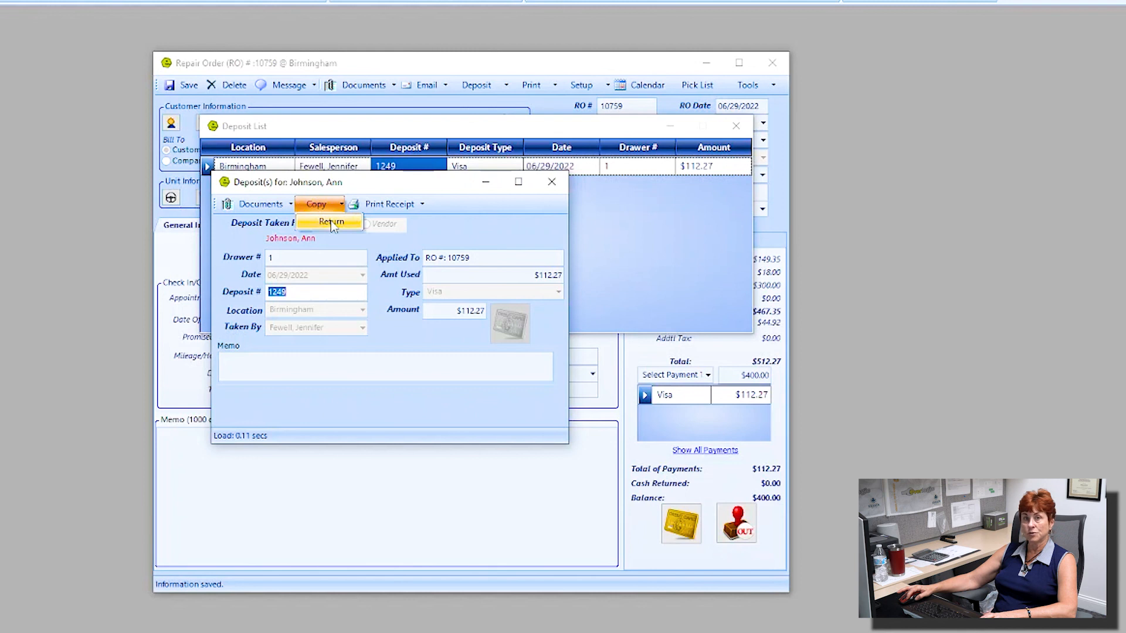
left_click(332, 222)
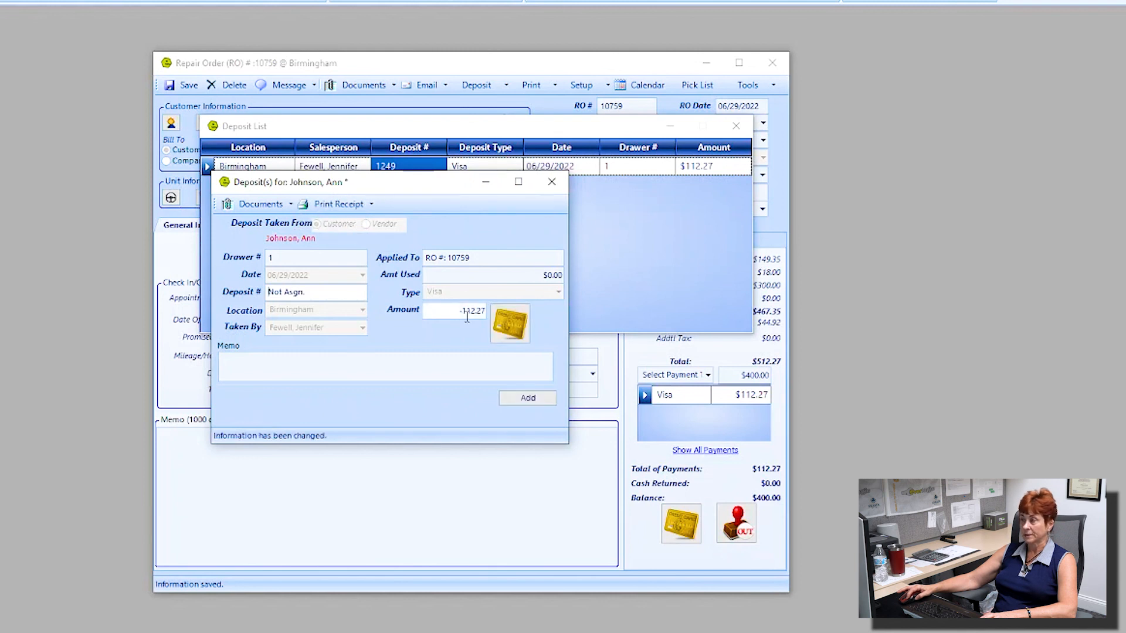
left_click_drag(458, 310, 499, 313)
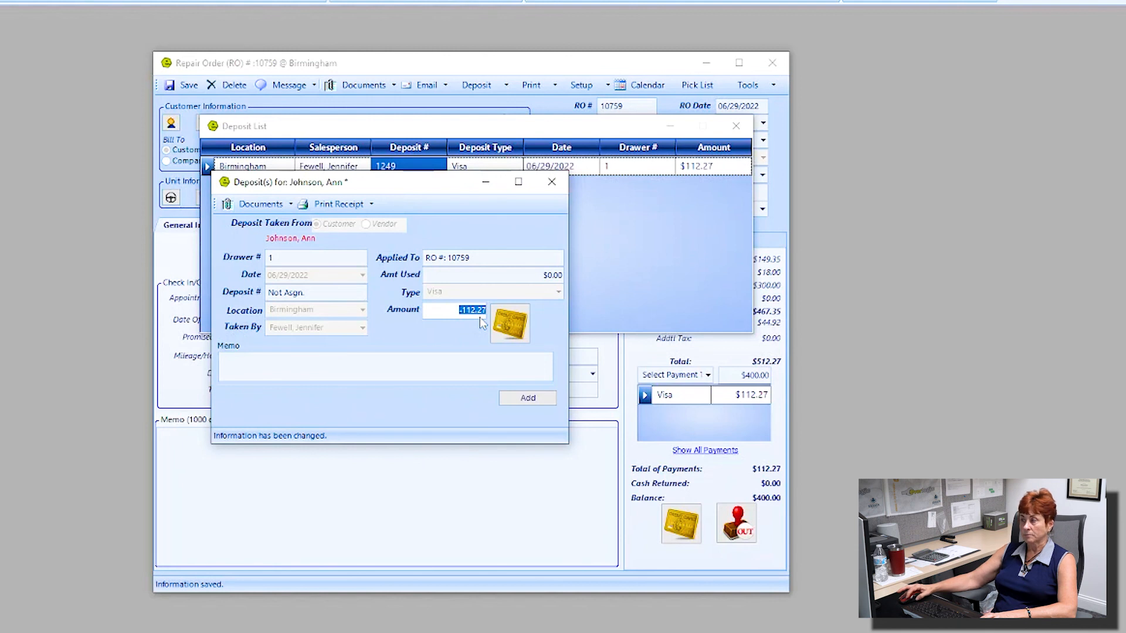
left_click(510, 322)
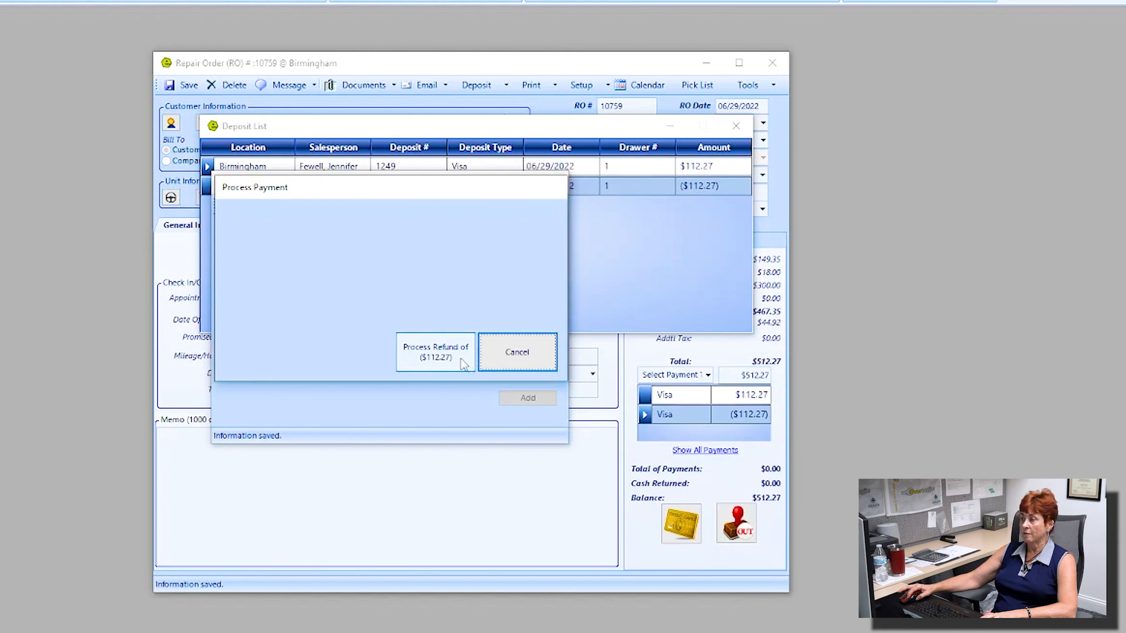
left_click(443, 358)
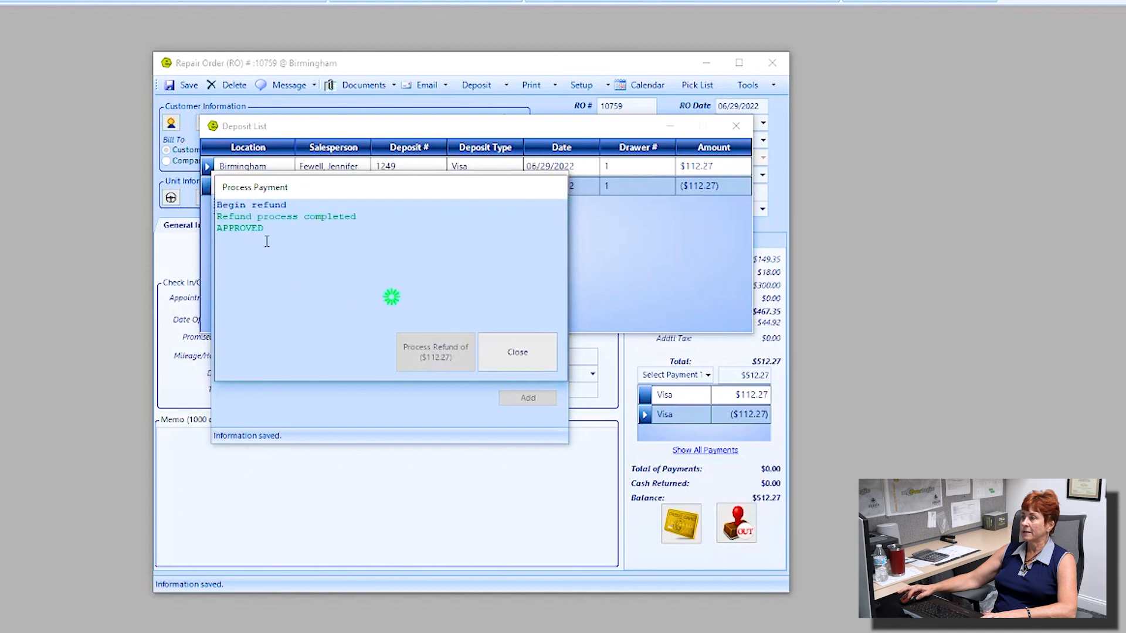
left_click(517, 357)
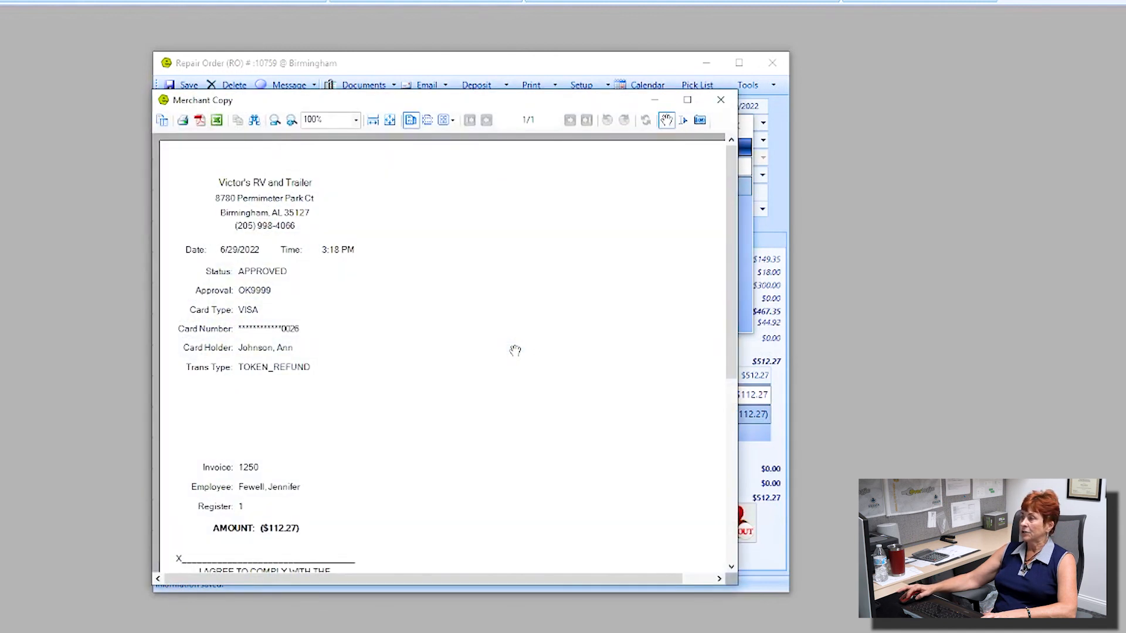
Step: Close the refund receipts, the return deposit window and the Deposit List
scroll(375, 351, "down", 3)
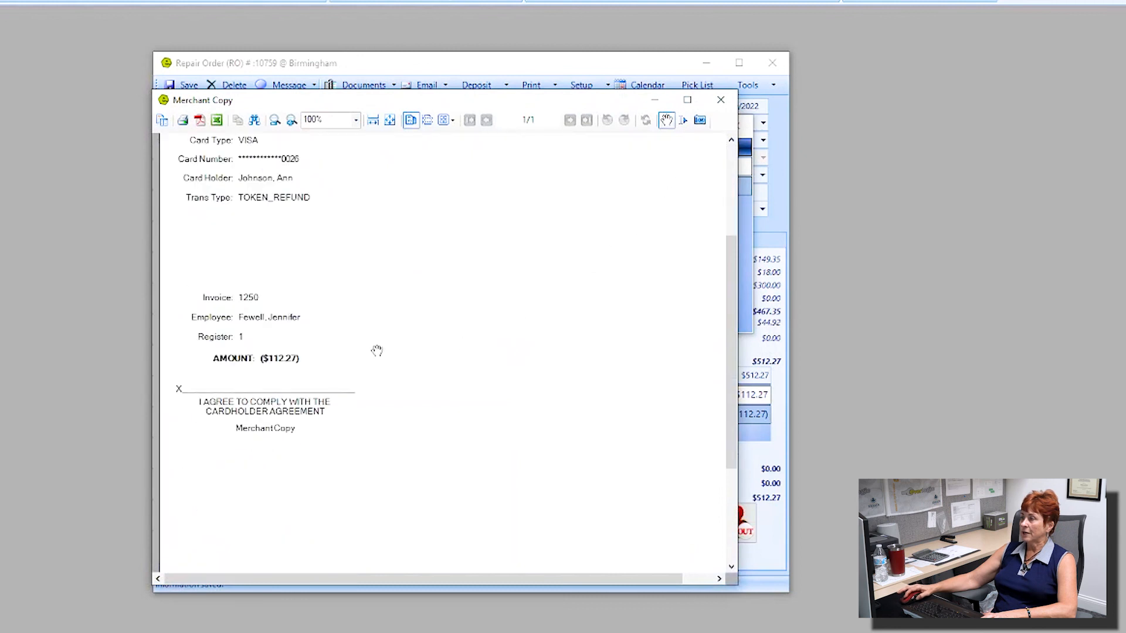
scroll(376, 351, "up", 3)
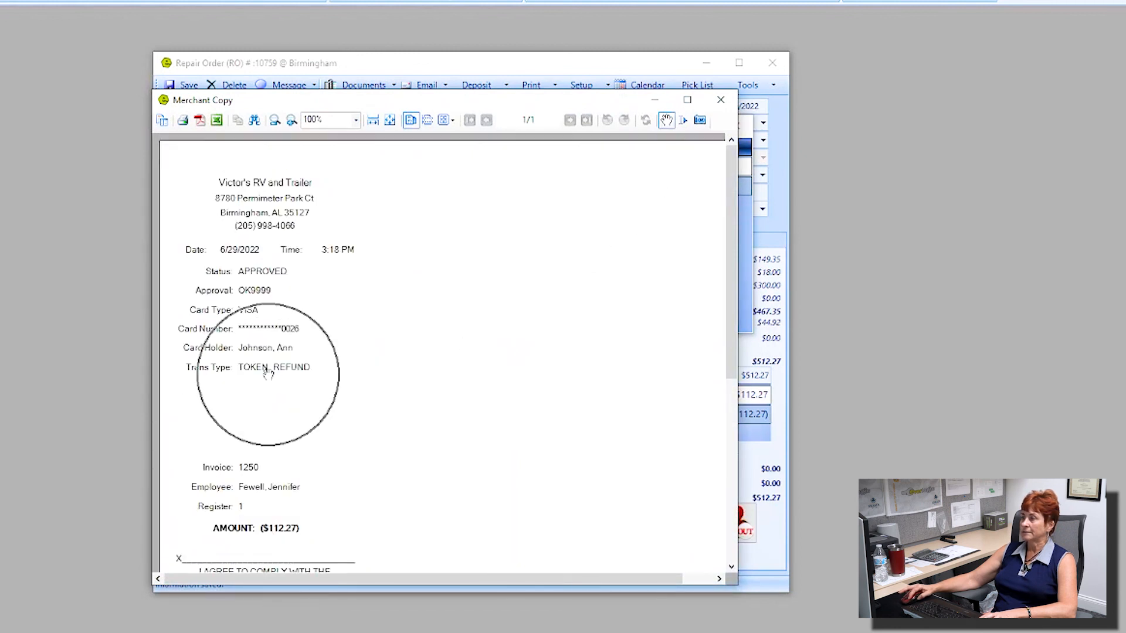
left_click(721, 100)
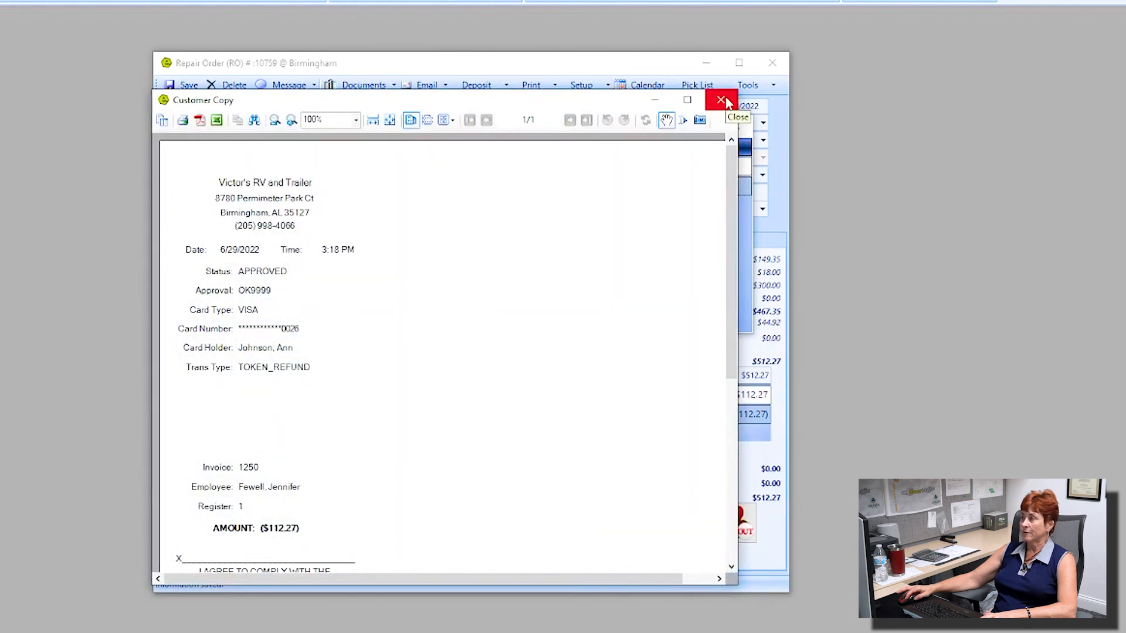
left_click(722, 101)
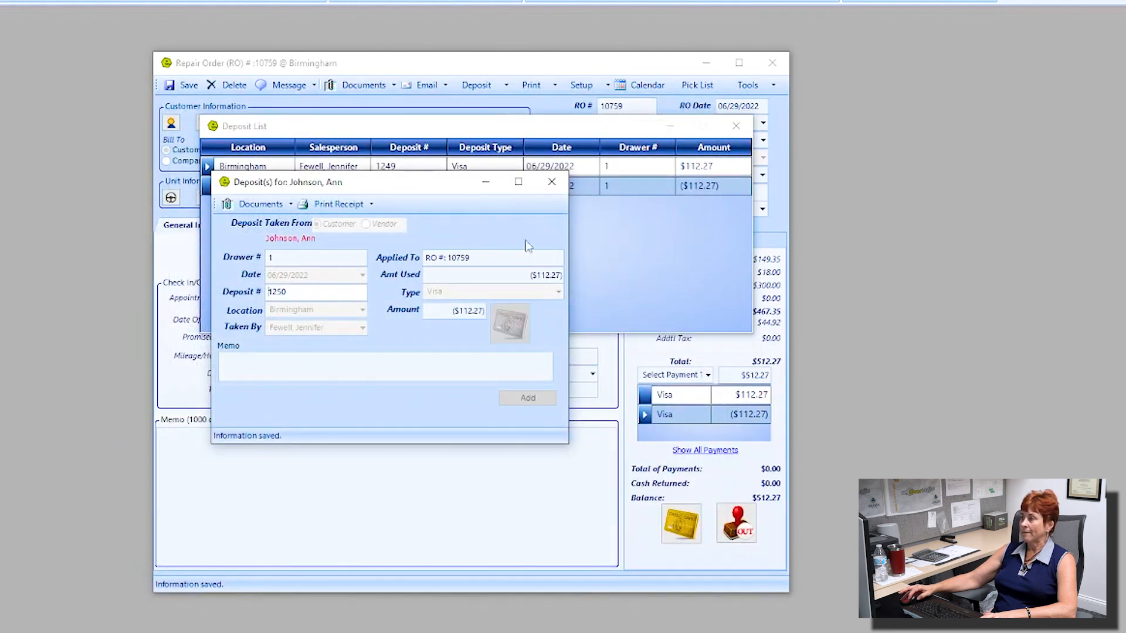
left_click(551, 182)
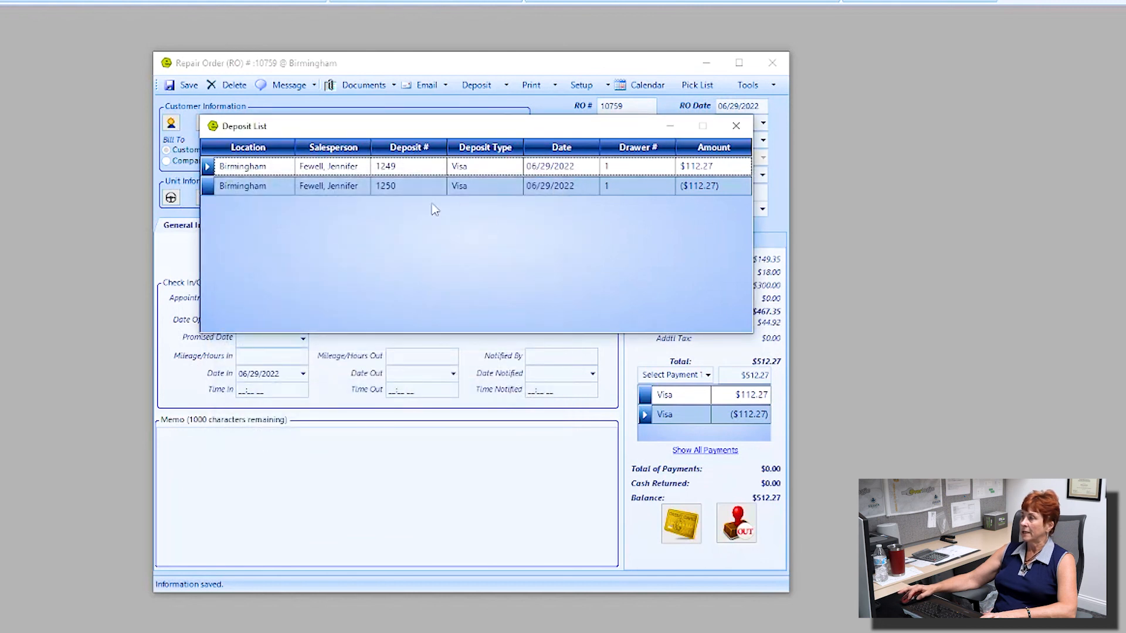
left_click(736, 126)
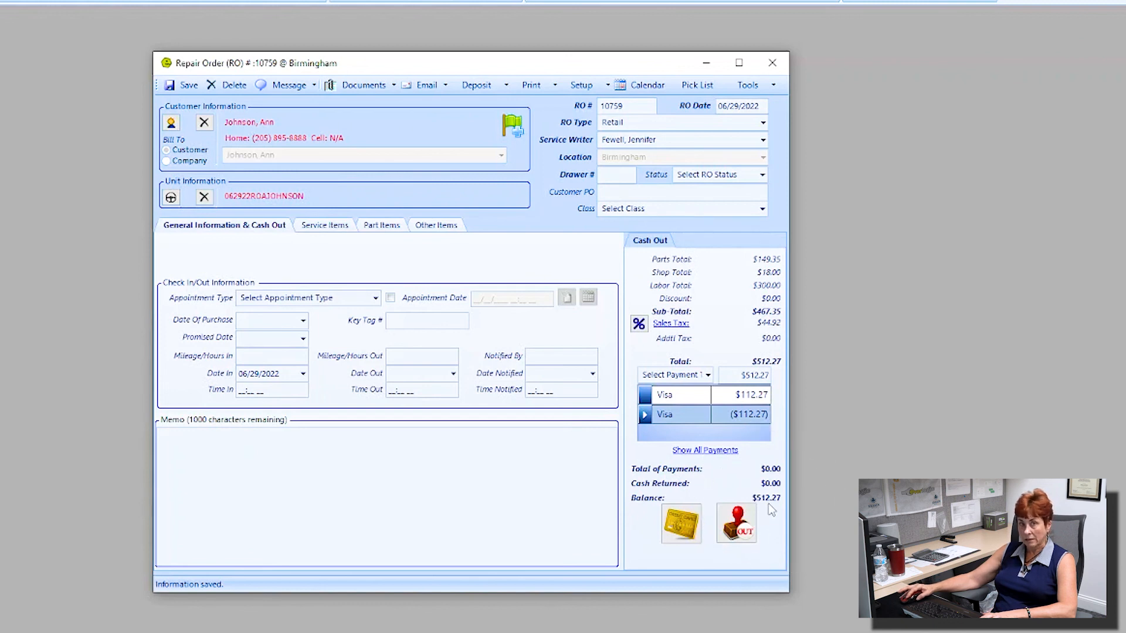
Step: Remove the sink service job from RO 10759
left_click(343, 227)
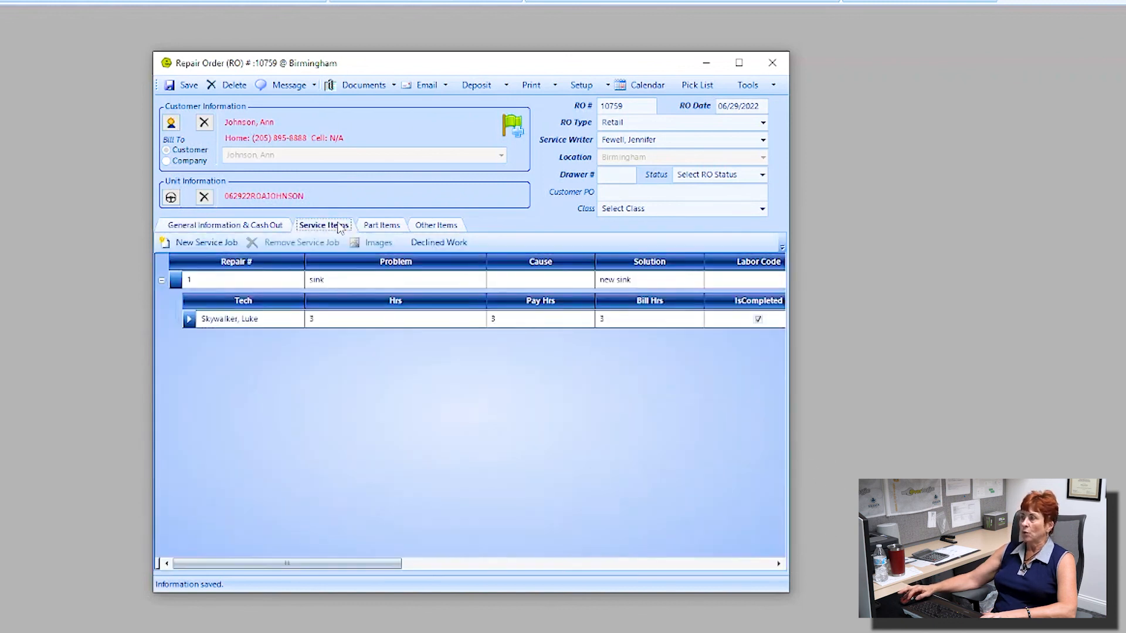
double_click(204, 282)
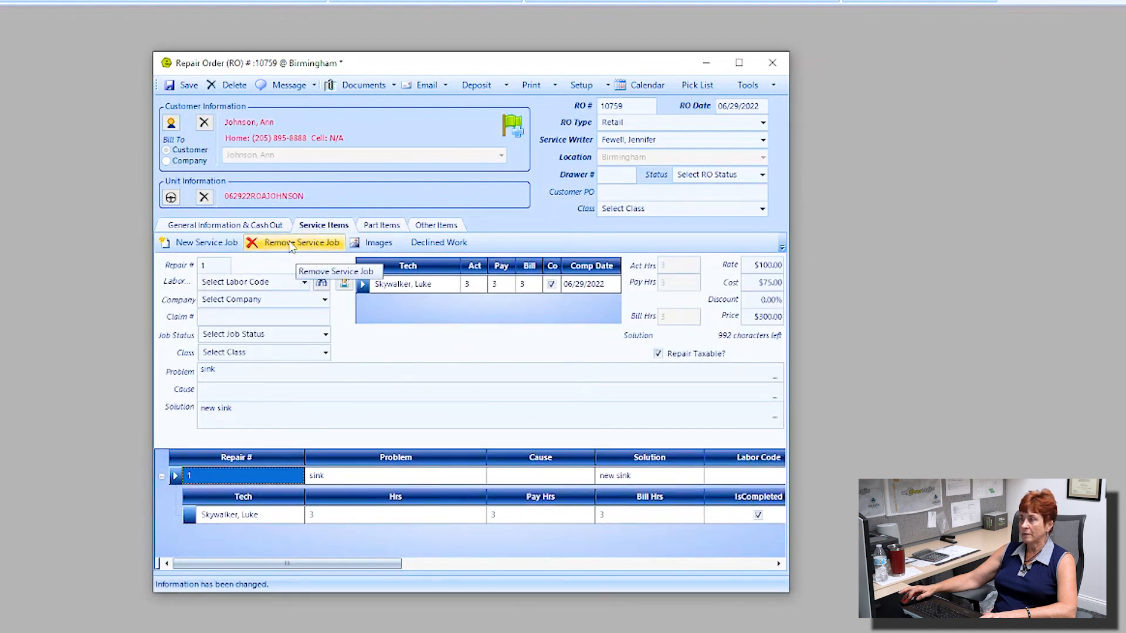
left_click(291, 243)
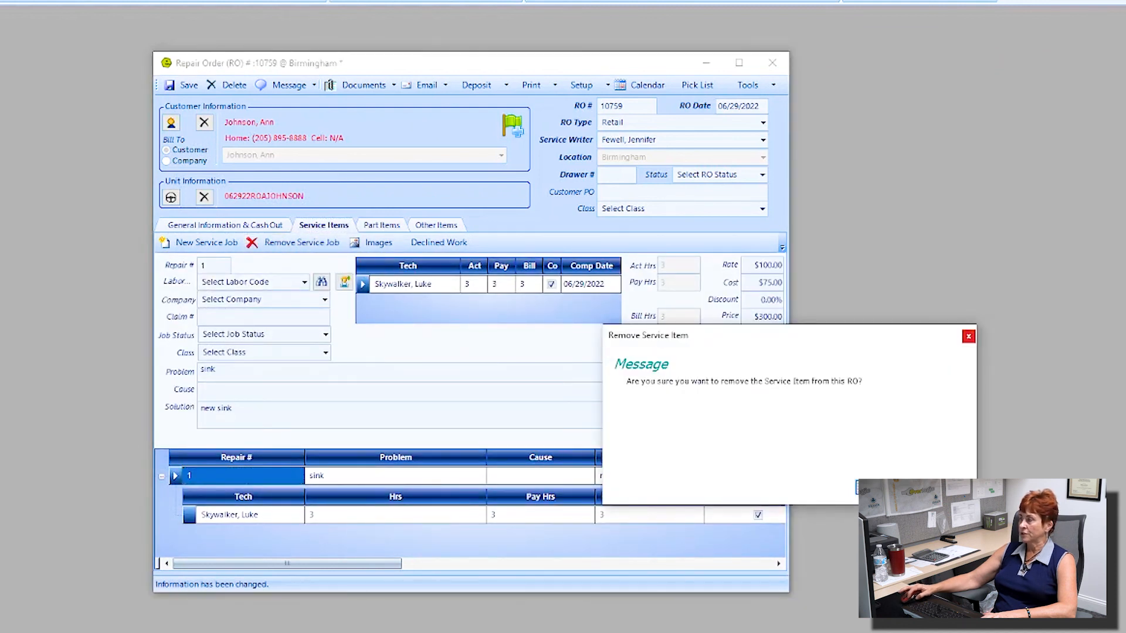
left_click(882, 488)
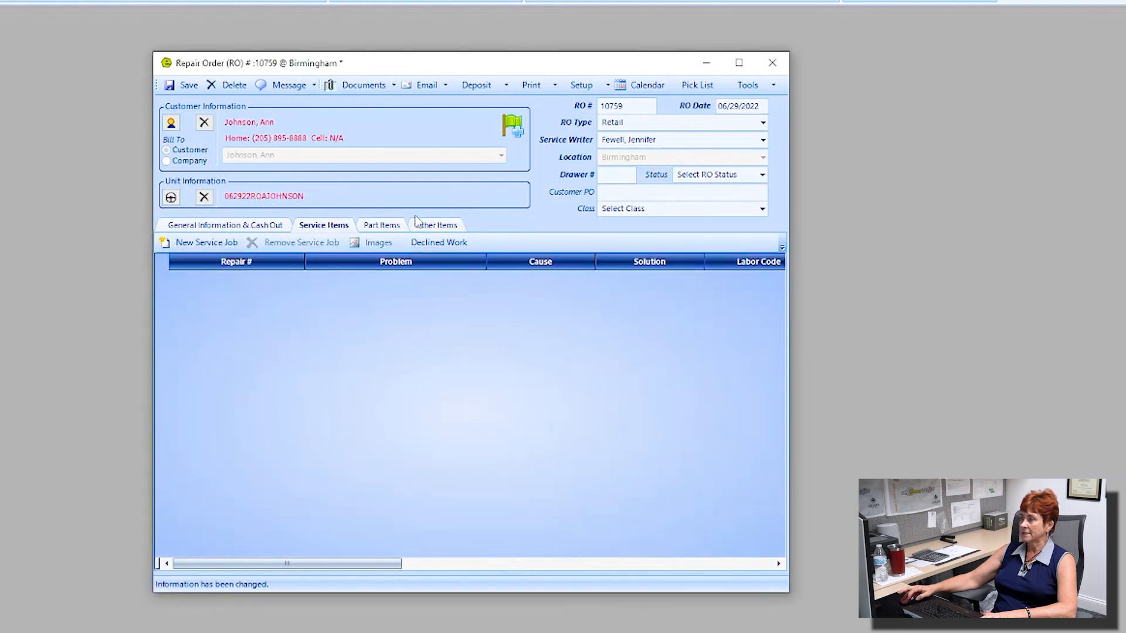
Step: Remove the sink part from the Part Items, then go back to Cash Out
left_click(384, 227)
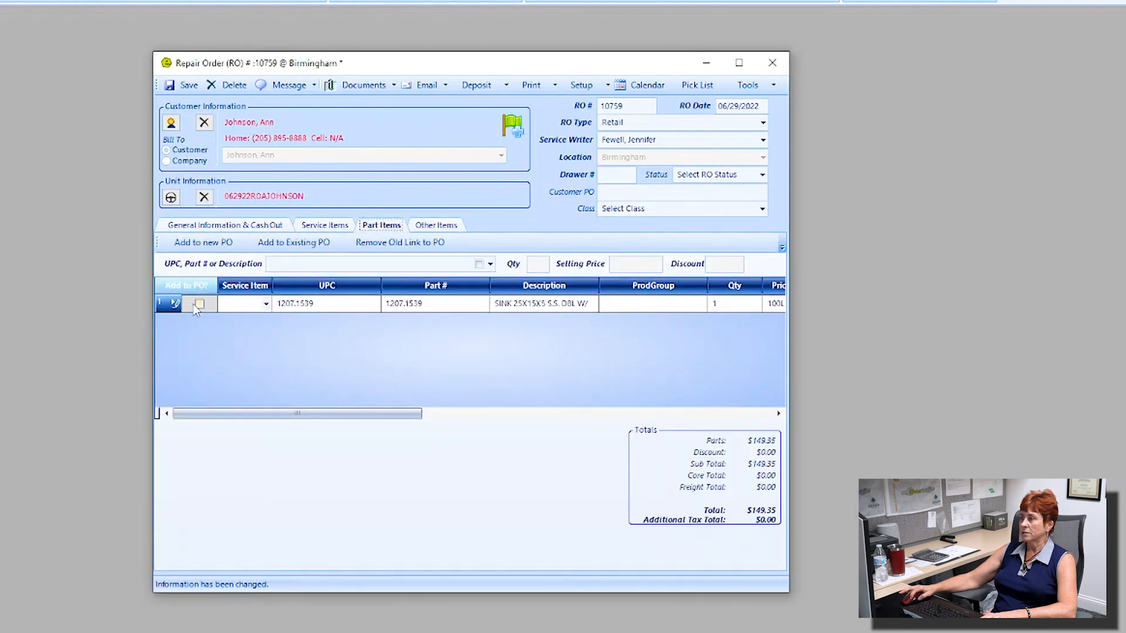
left_click(172, 307)
right_click(339, 306)
left_click(396, 347)
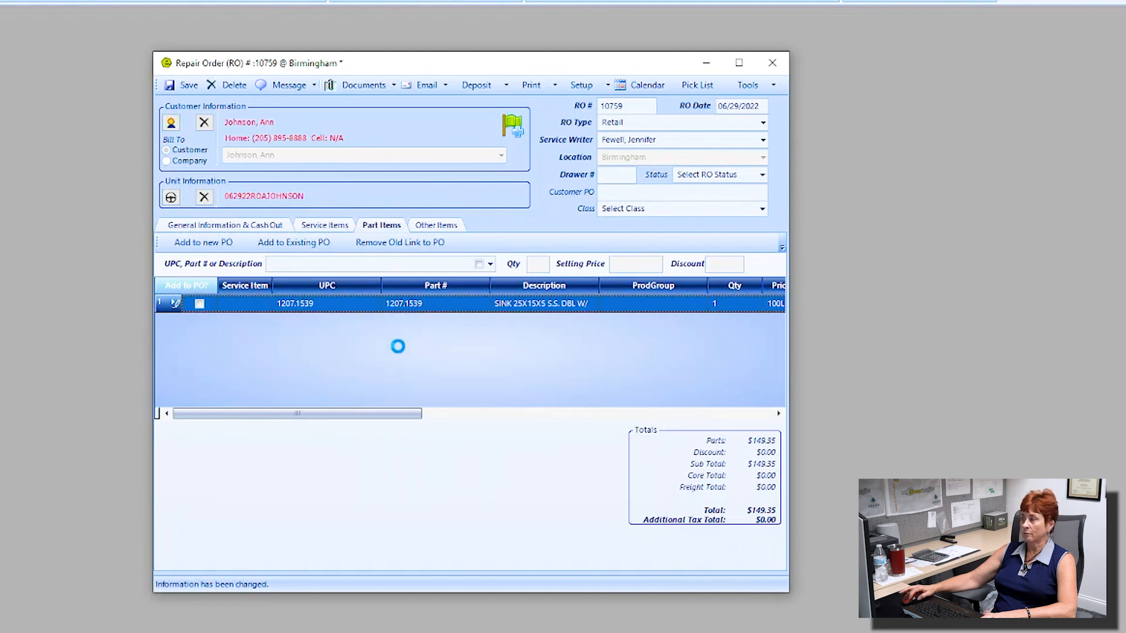
left_click(265, 229)
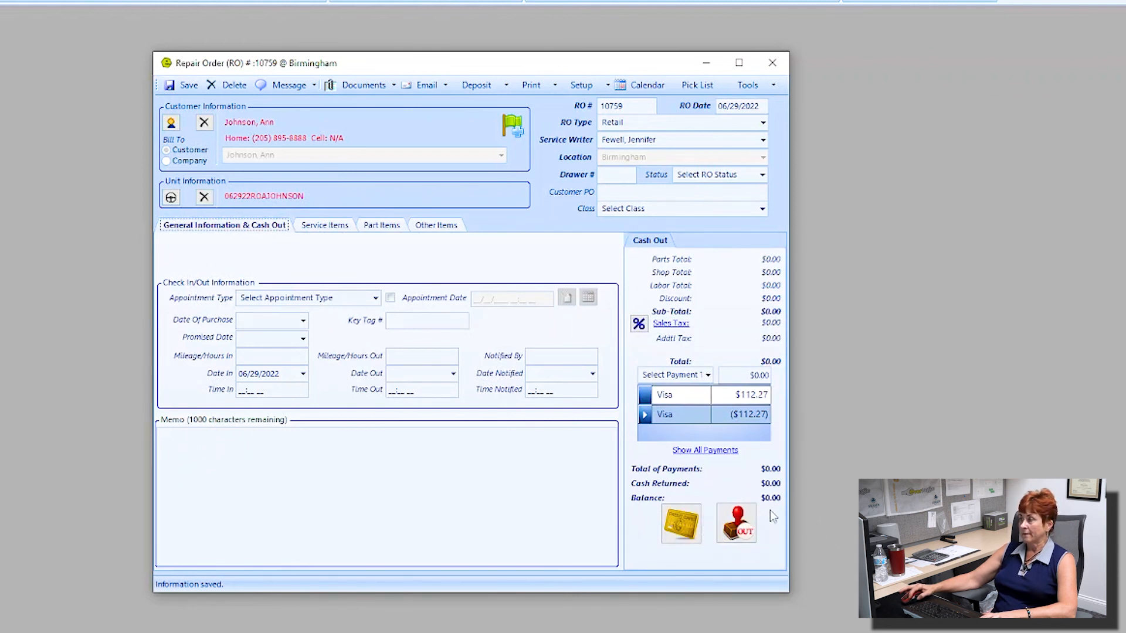
Step: Save and close out RO 10759 at $0.00, dismiss the invoice previews, and close the form
left_click(737, 529)
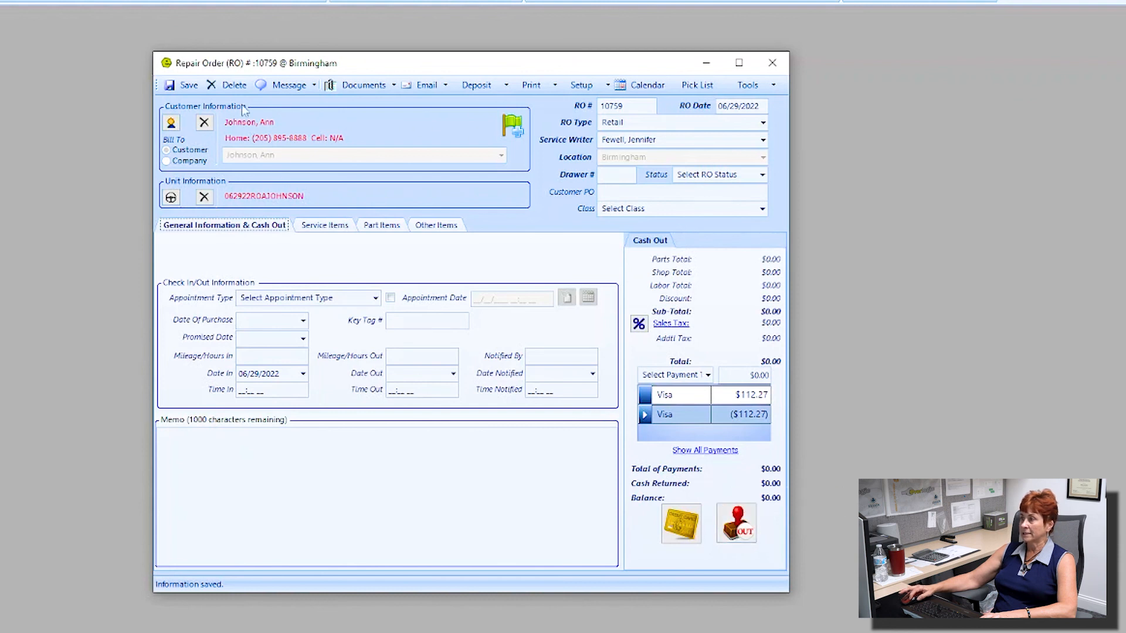
left_click(737, 518)
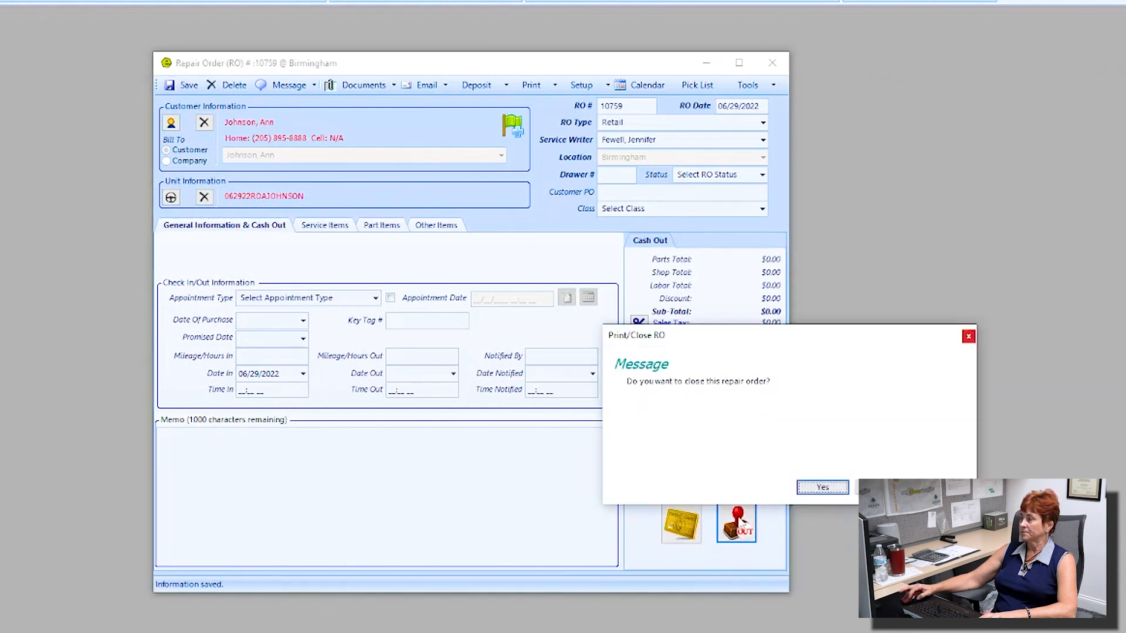
left_click(828, 487)
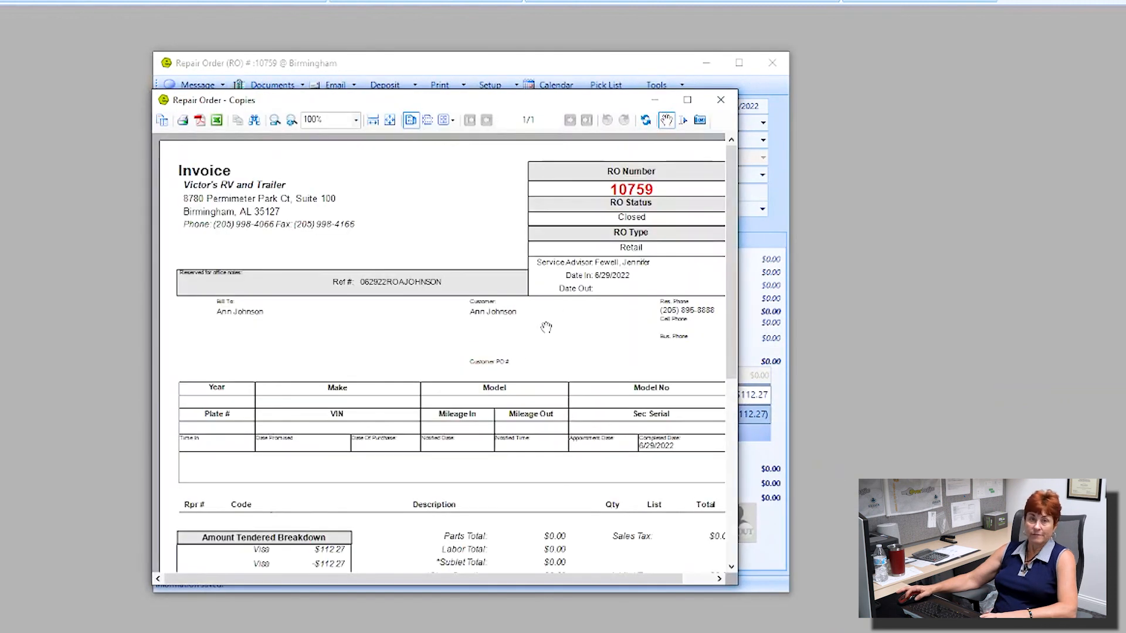
left_click(720, 101)
left_click(720, 101)
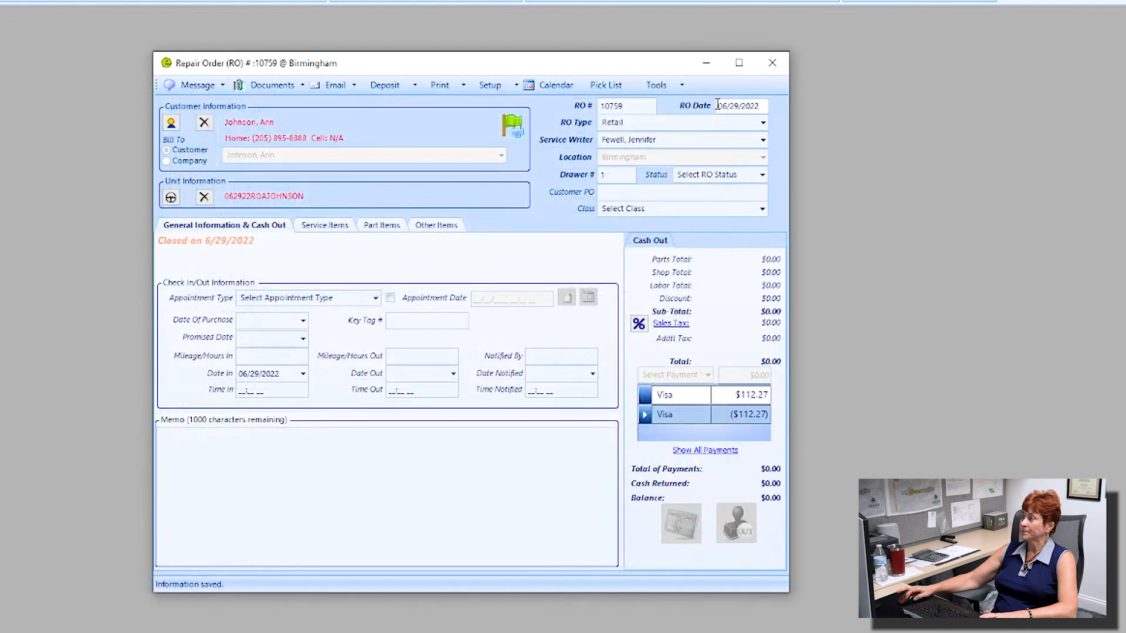
left_click(771, 63)
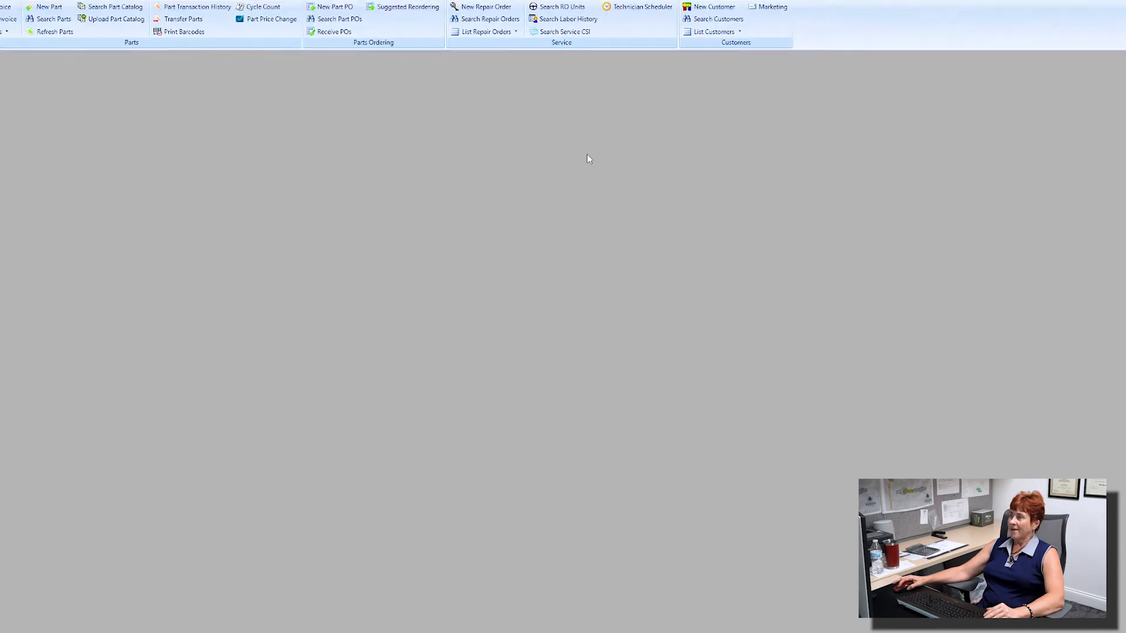